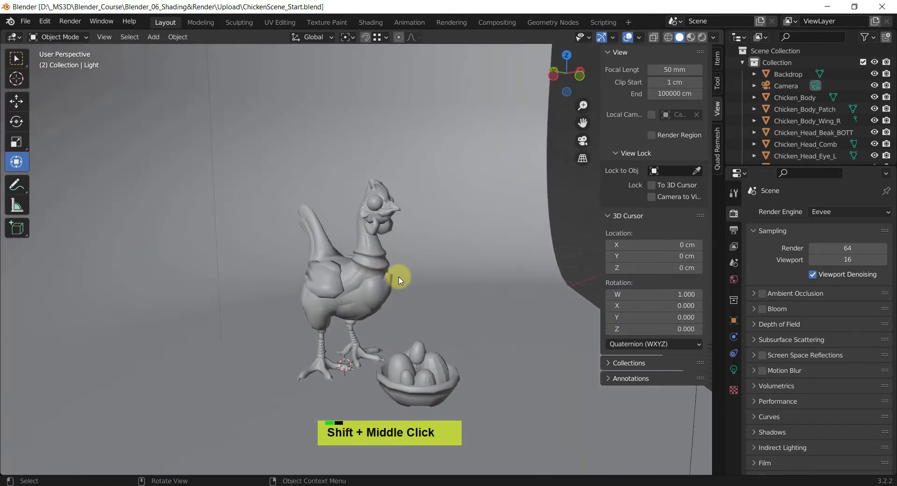
Look through the scene camera and set the render engine to Cycles
key("KP_0")
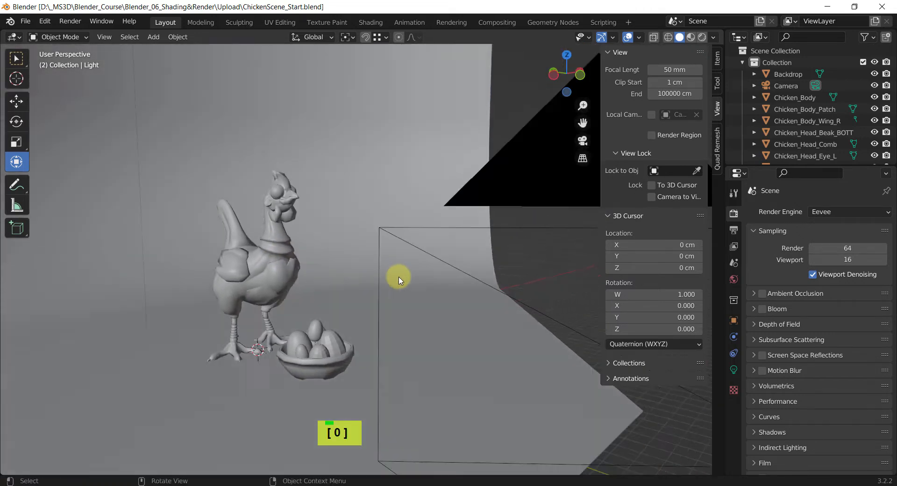
scroll(429, 188, "up", 3)
middle_click_drag(429, 188, 346, 245, "shift")
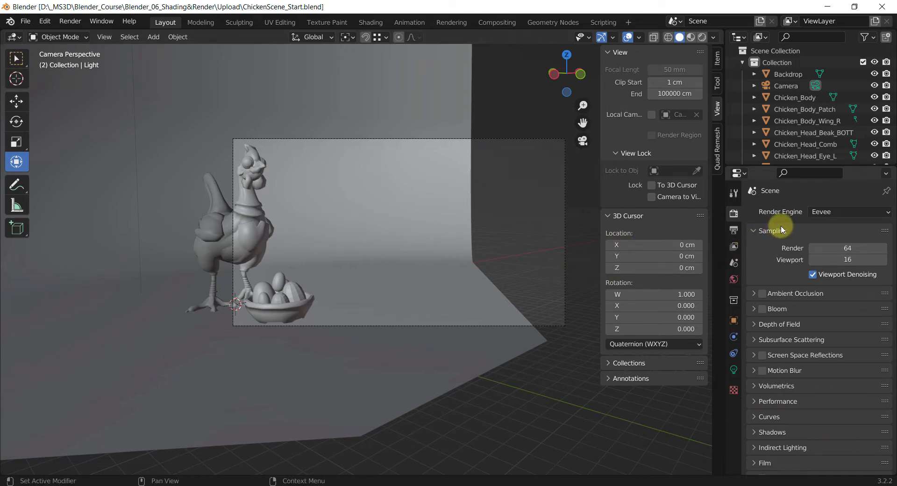
left_click(833, 215)
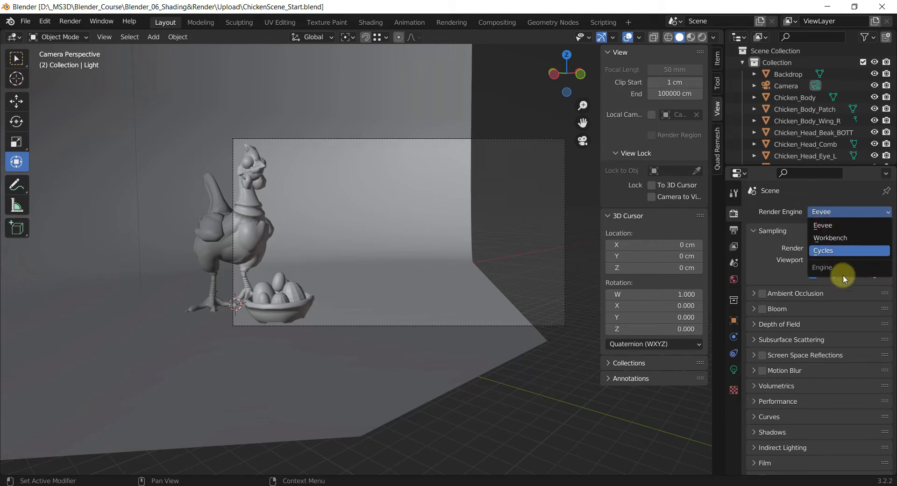
left_click(839, 252)
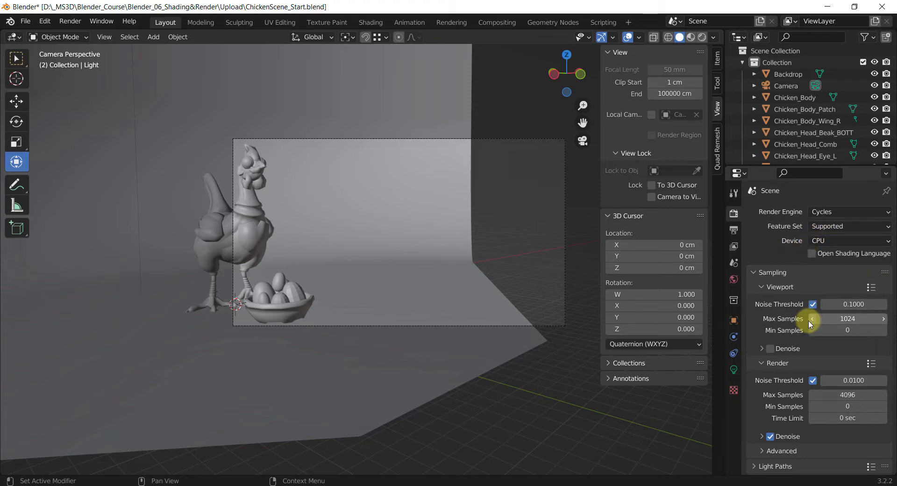
Set the maximum samples to 8 for the viewport and 16 for the render
left_click(842, 320)
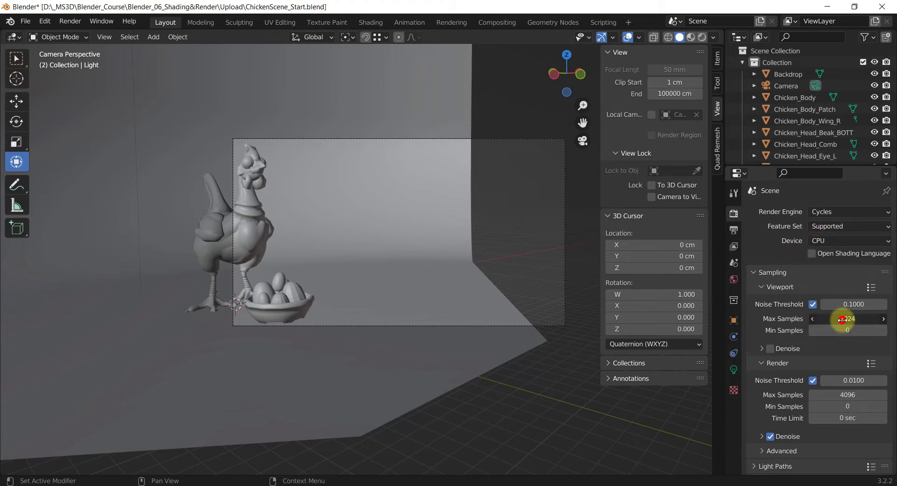
type("8")
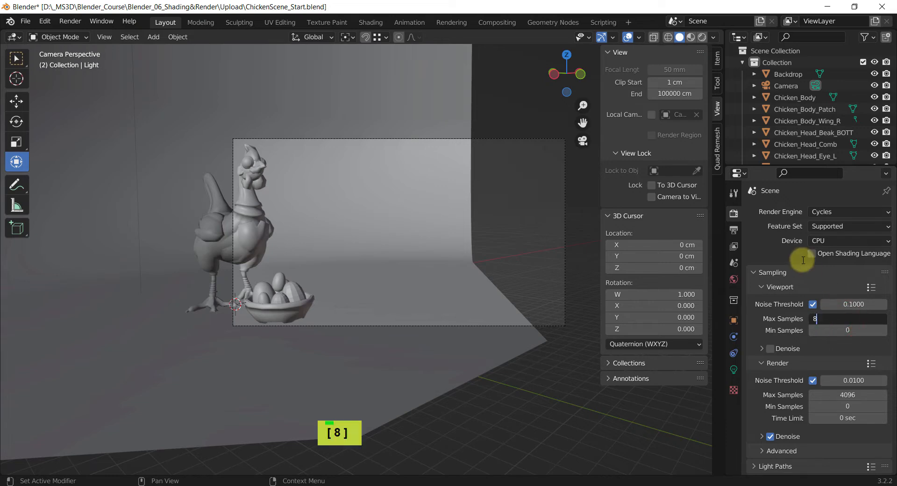
key("Return")
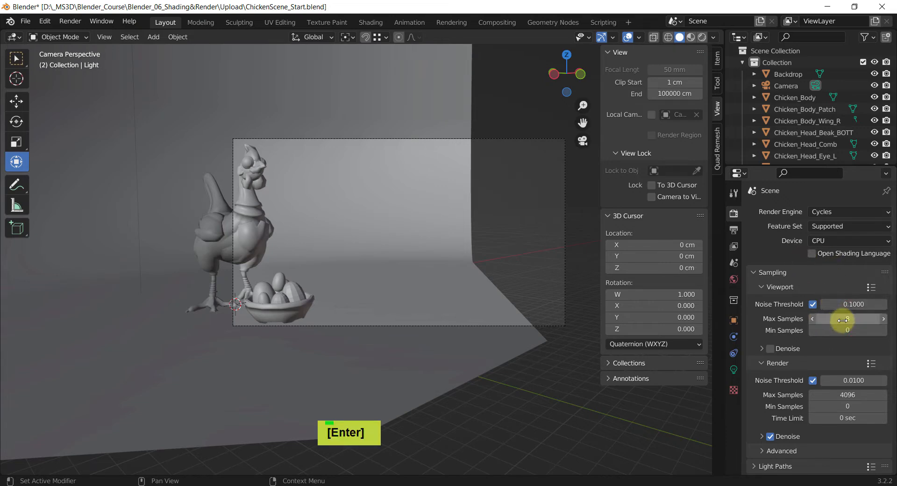
left_click(824, 394)
type("16")
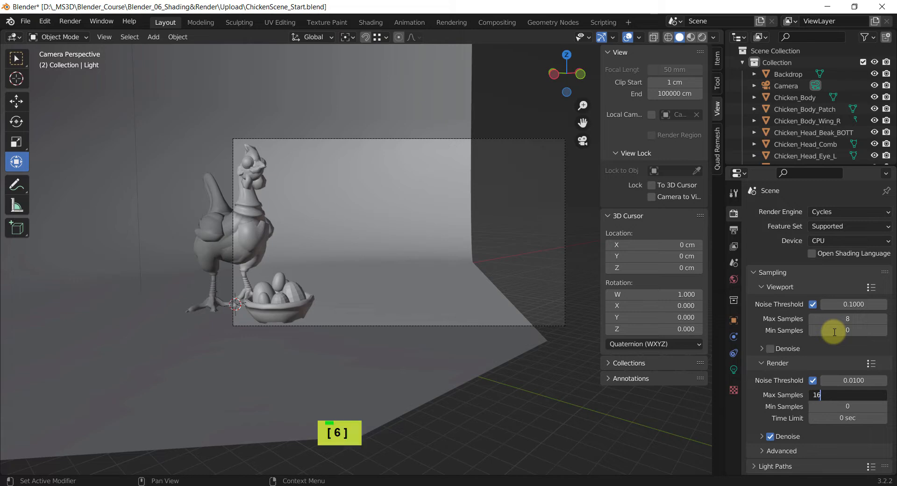
key("Return")
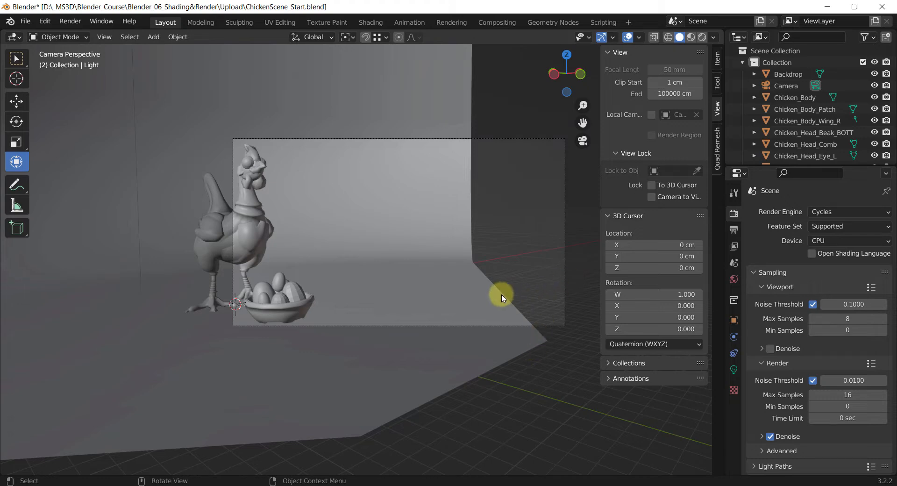
Render a test image from the camera and close the result
key("F12")
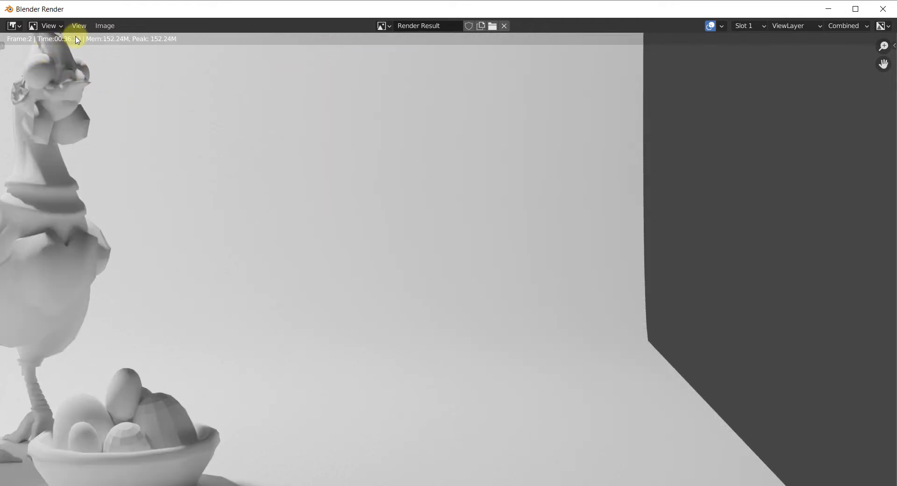
left_click(723, 4)
key("Escape")
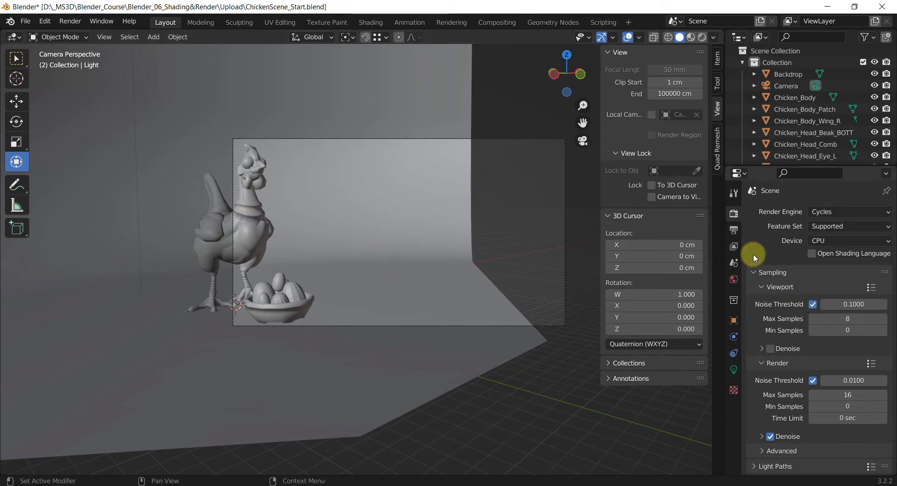
Set the output resolution to 600 px wide by 800 px high
left_click(733, 231)
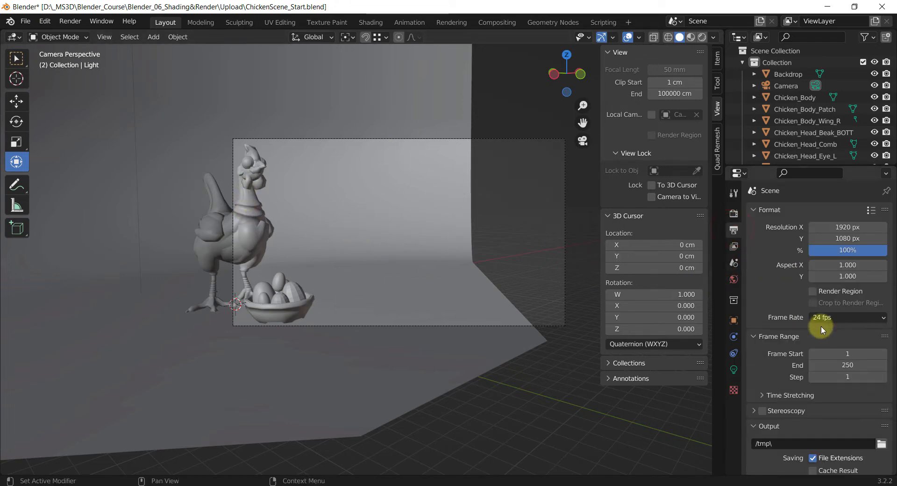
left_click(848, 227)
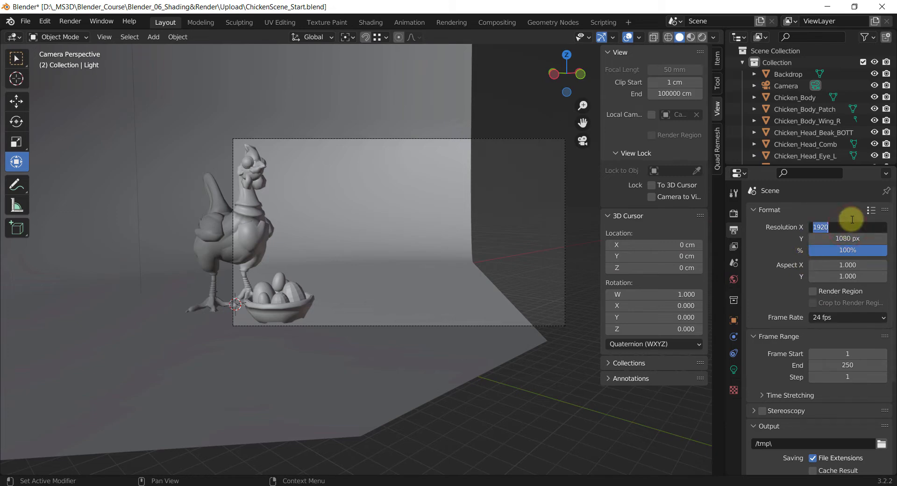
type("600")
key("Tab")
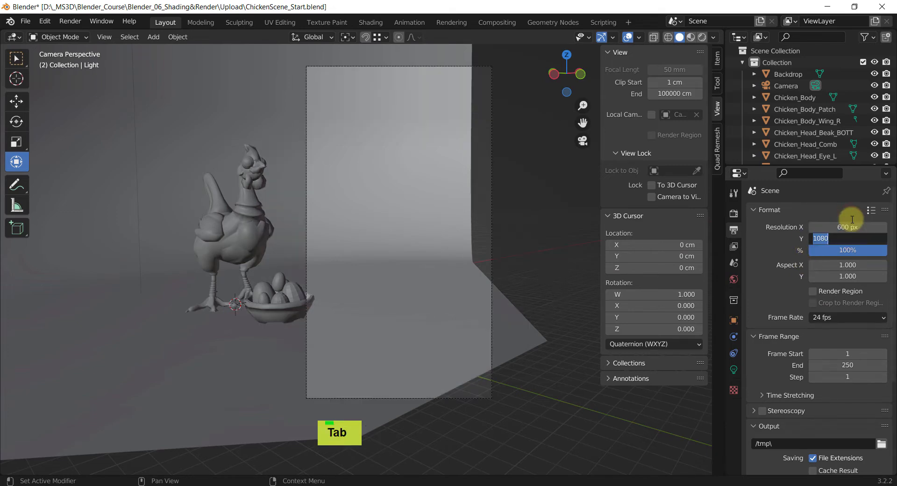
type("800")
key("Tab")
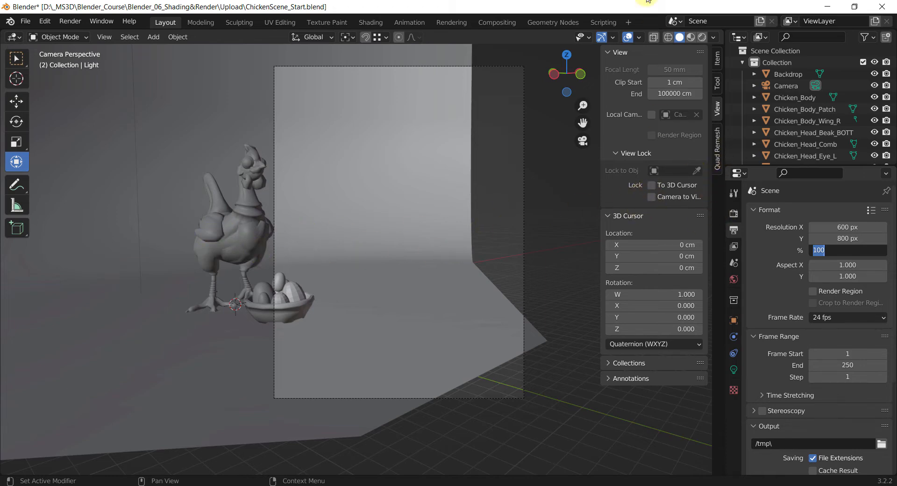
Lock the camera to the view, frame the whole chicken and the egg bowl in the portrait frame, and unlock it
type("nn")
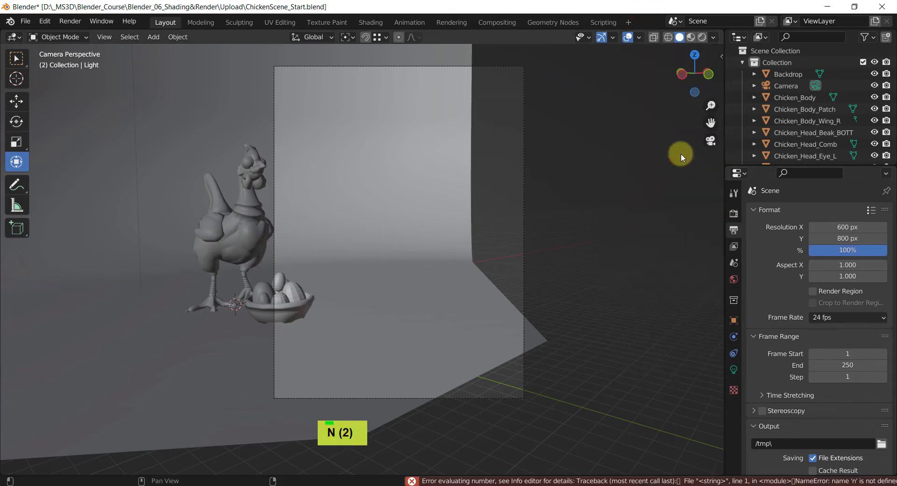
key("n")
key("n")
key("n")
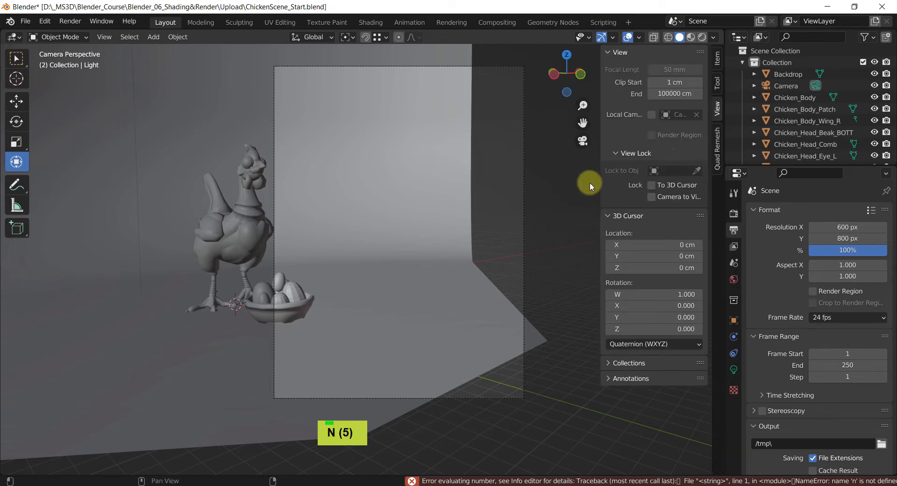
left_click(652, 197)
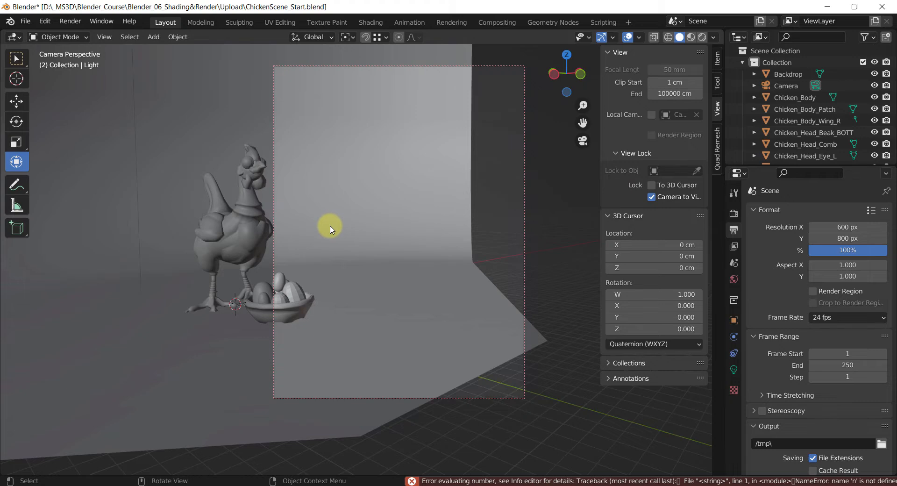
middle_click_drag(330, 229, 426, 207)
scroll(419, 213, "up", 3)
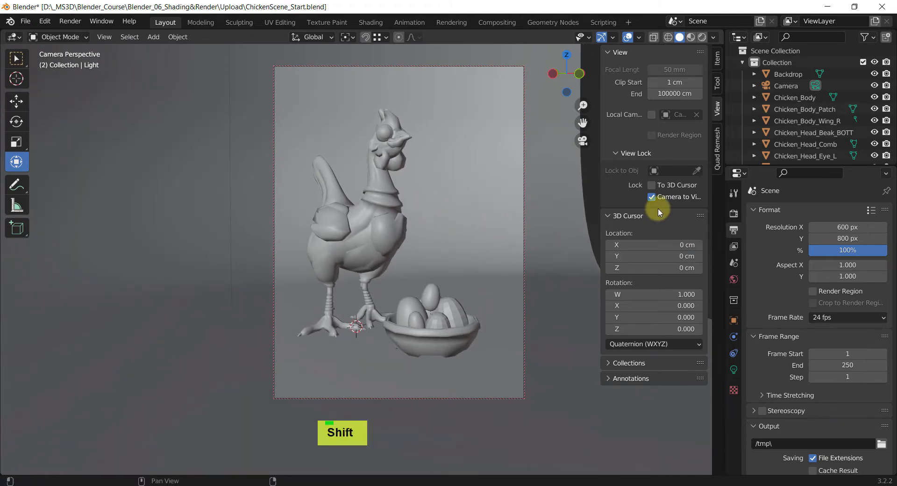
left_click(651, 197)
Examine the placement of the camera, light and chicken on the backdrop from outside the camera view
scroll(517, 280, "down", 5)
middle_click_drag(517, 281, 380, 290)
scroll(423, 316, "down", 5)
scroll(350, 274, "up", 2)
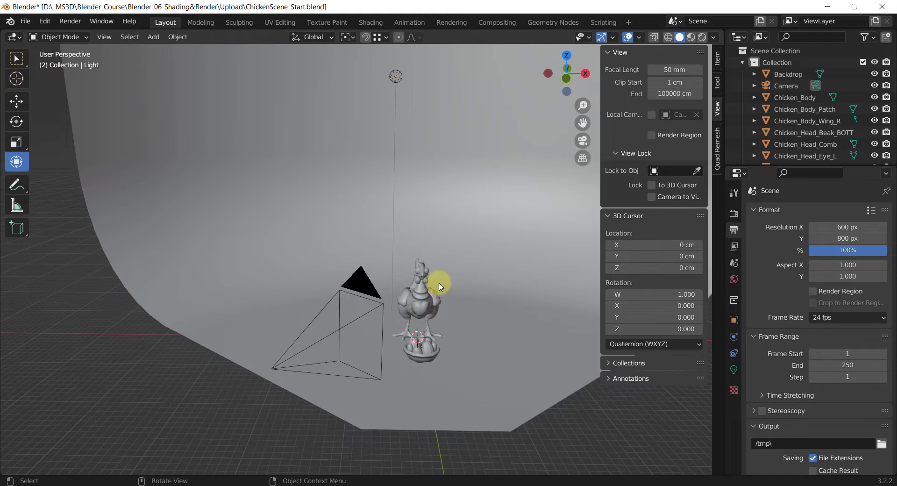
middle_click_drag(439, 292, 458, 286, "shift")
scroll(413, 292, "up", 1)
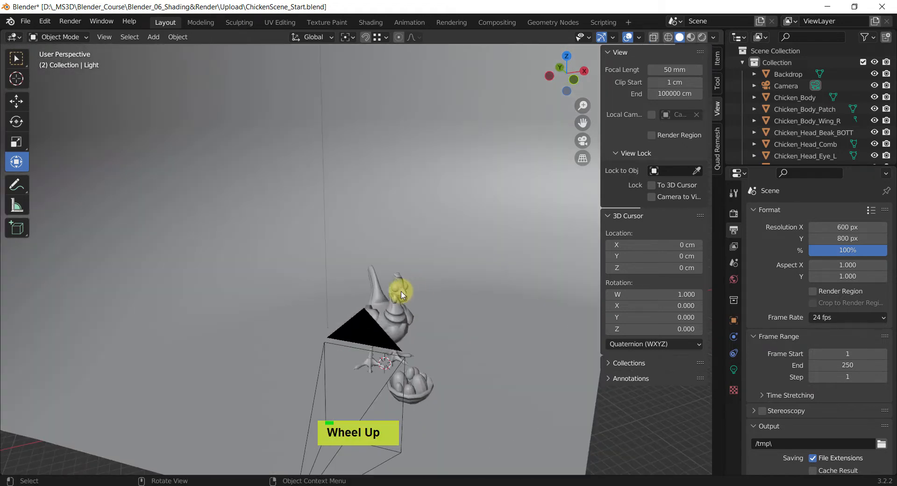
middle_click_drag(402, 295, 465, 305, "shift")
scroll(435, 304, "down", 1)
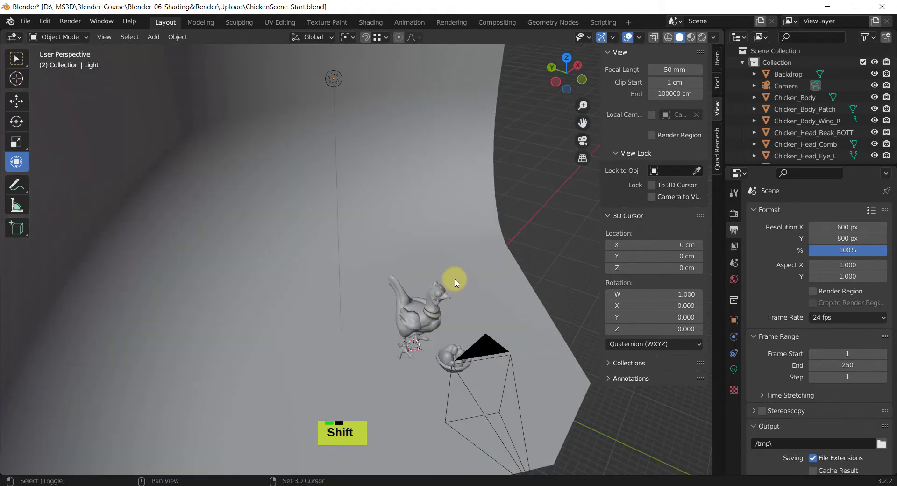
scroll(434, 275, "down", 1, "shift")
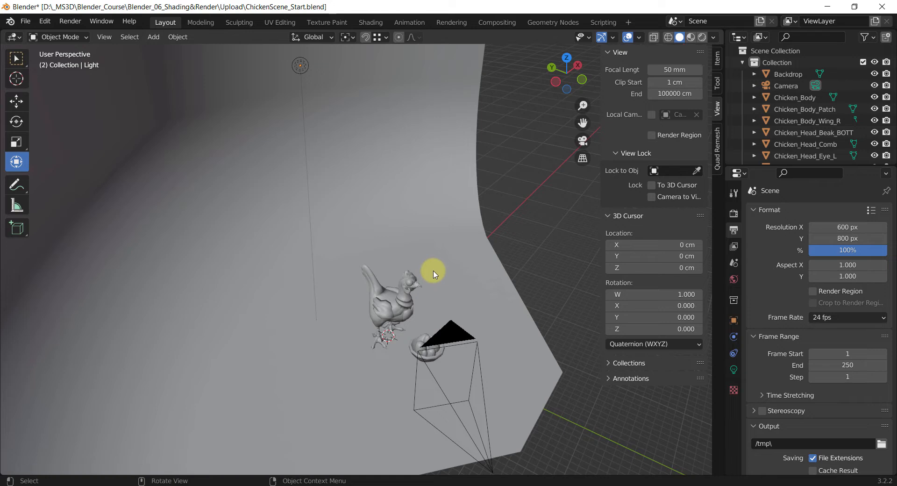
Render the reframed portrait shot of the chicken and egg bowl and close the result
key("F12")
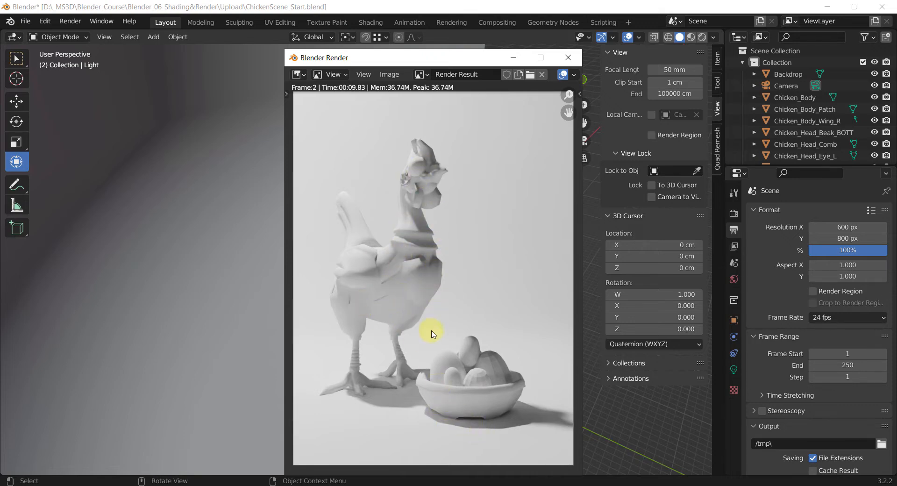
left_click(568, 57)
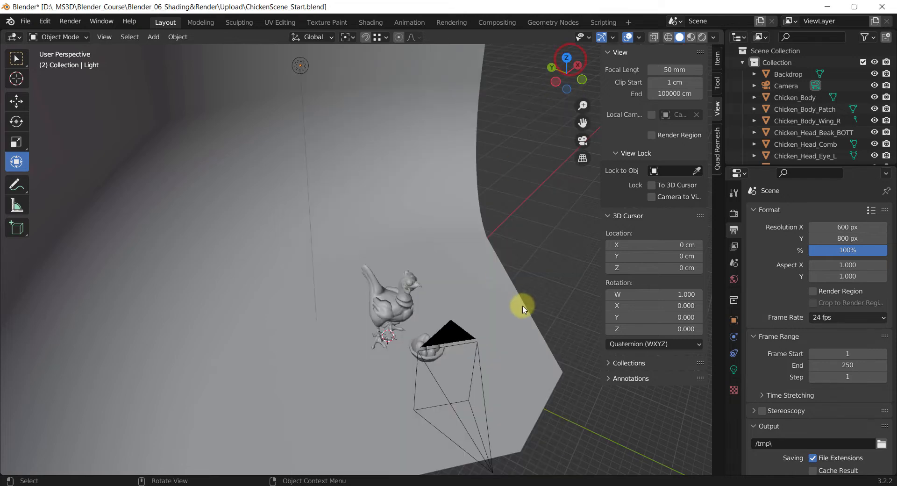
Save the scene as a new file named ChickenScene_Start_001.blend in the Upload folder
key("ctrl+shift+s")
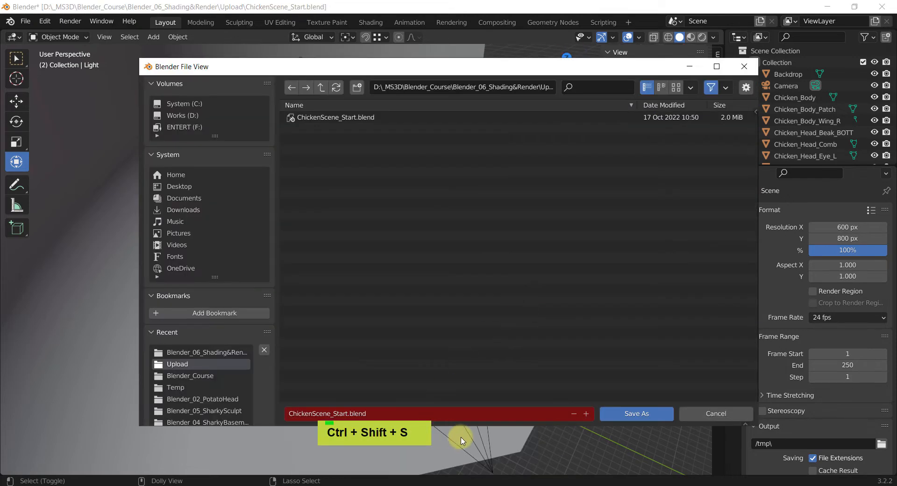
left_click(378, 415)
left_click(347, 415)
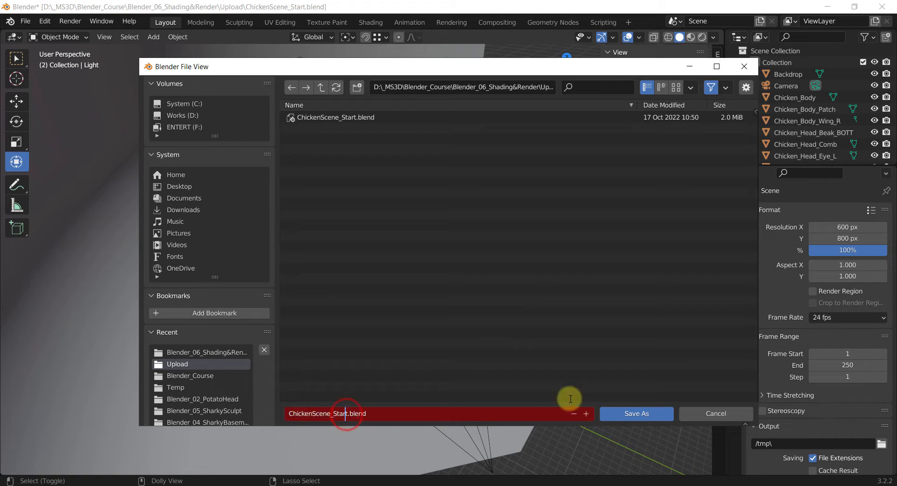
key("Right")
type("_0")
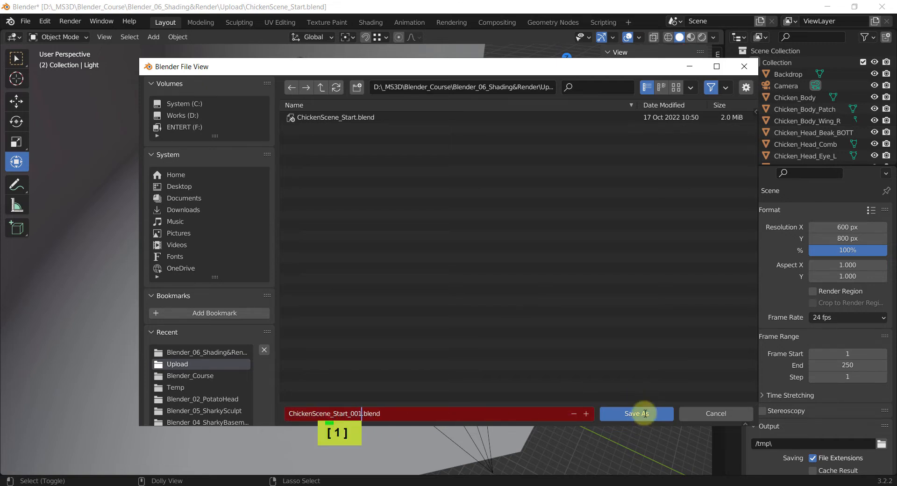
left_click_drag(525, 66, 525, 89)
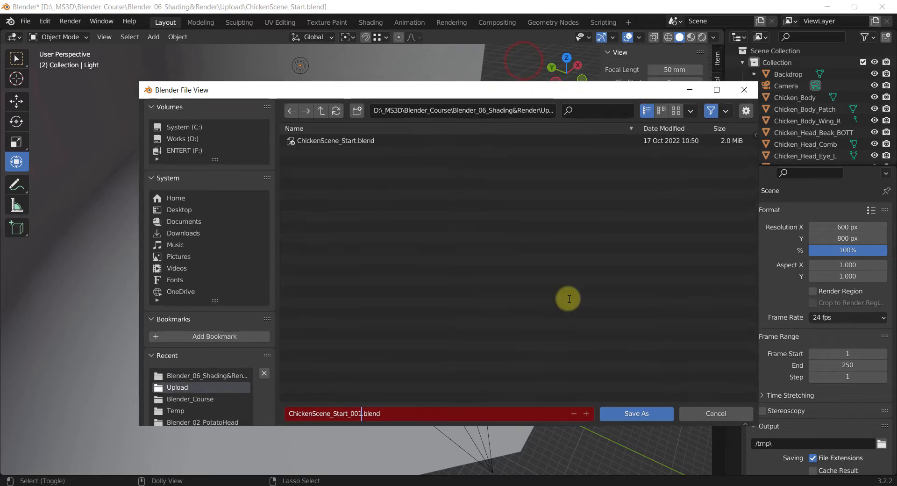
left_click(643, 415)
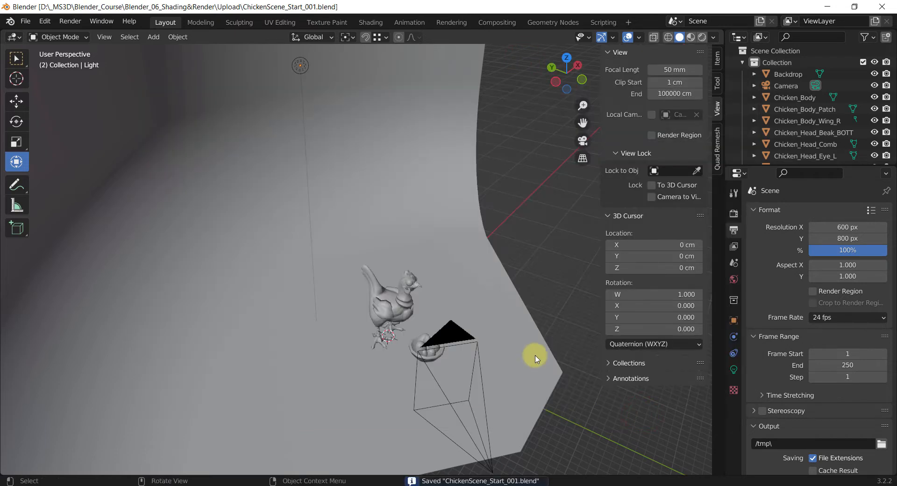
Select the chicken's body, turn on the wireframe overlay for all geometry and show the viewport overlay settings
middle_click_drag(534, 359, 423, 263, "shift")
scroll(424, 297, "up", 5)
left_click(424, 235)
key("alt+e")
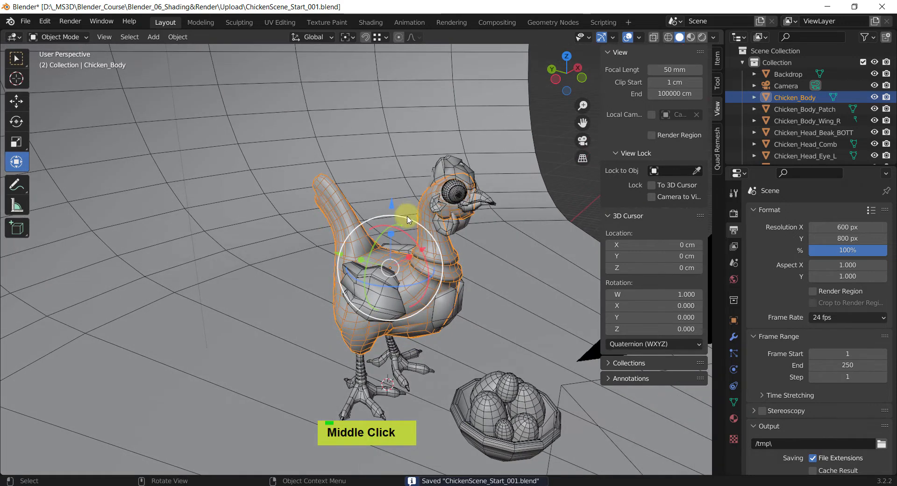
left_click(638, 37)
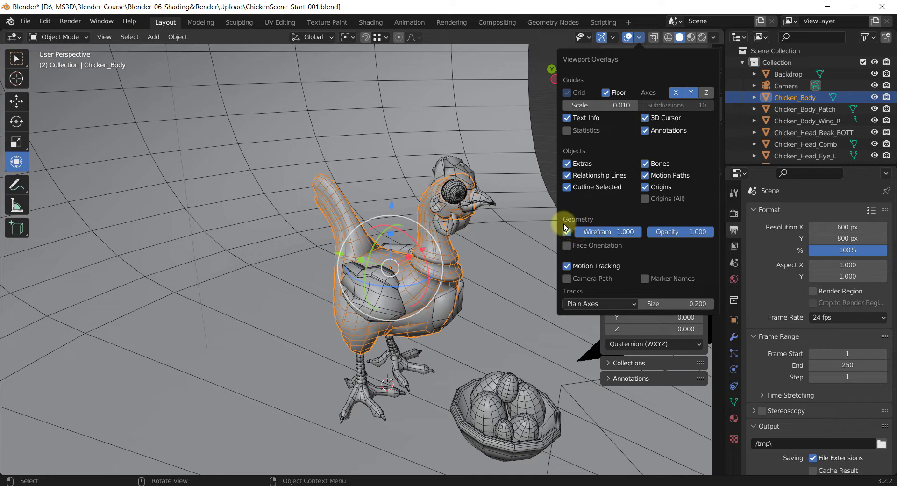
Show the modifiers of the chicken's body and add a Subdivision modifier with viewport level 1
middle_click_drag(481, 240, 446, 200, "shift")
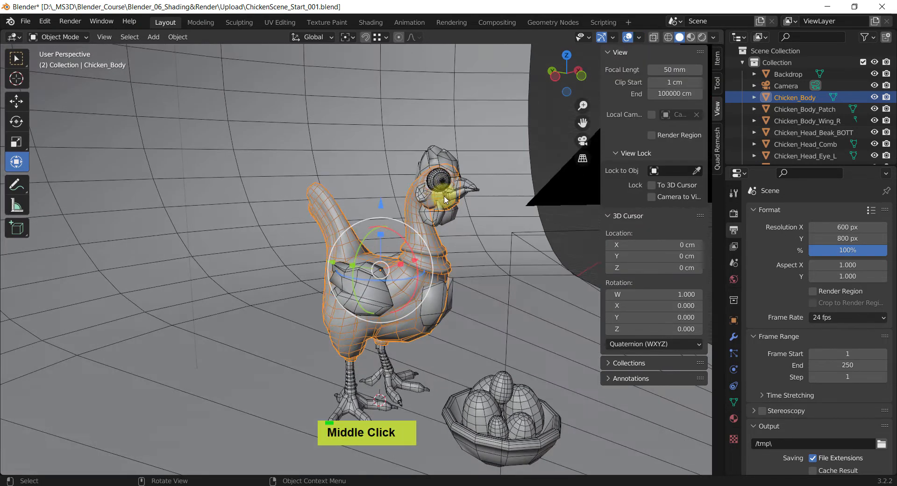
scroll(446, 200, "up", 5)
left_click(734, 336)
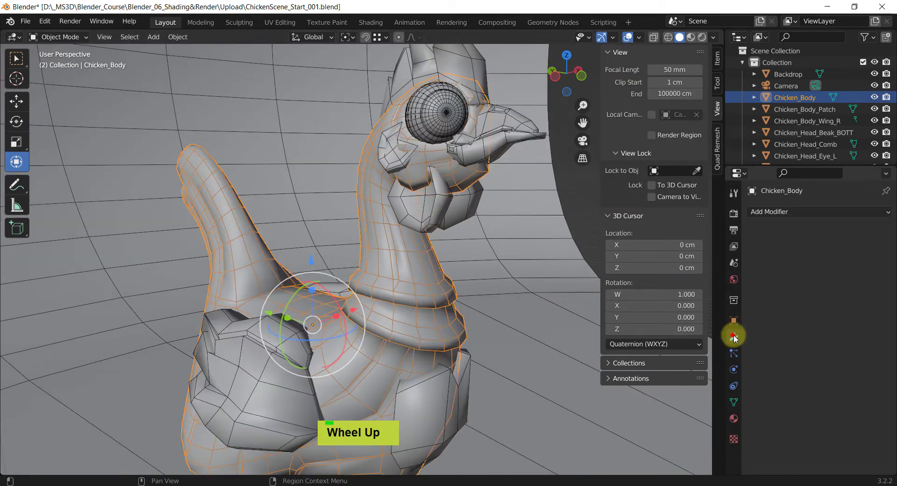
middle_click_drag(405, 260, 423, 219, "shift")
key("ctrl+1")
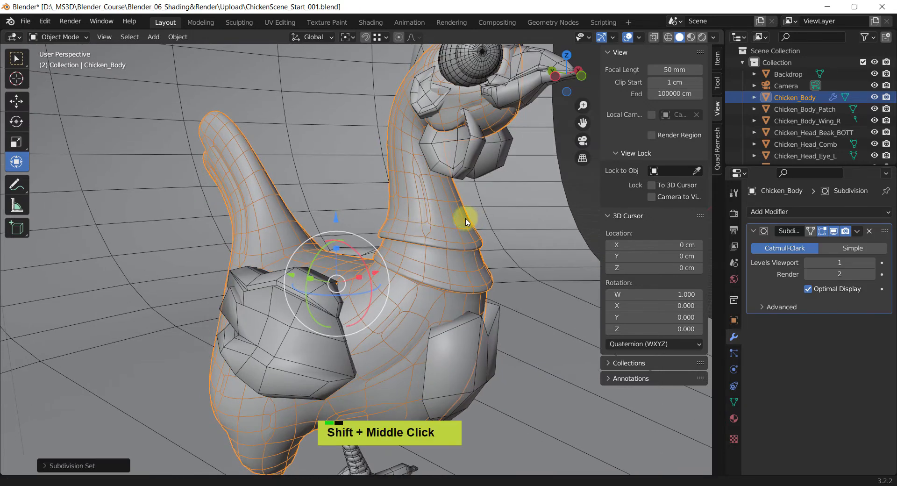
Add a level 1 Subdivision modifier to the chicken's wing and to its body patch
middle_click_drag(464, 216, 453, 232, "shift")
left_click(202, 355)
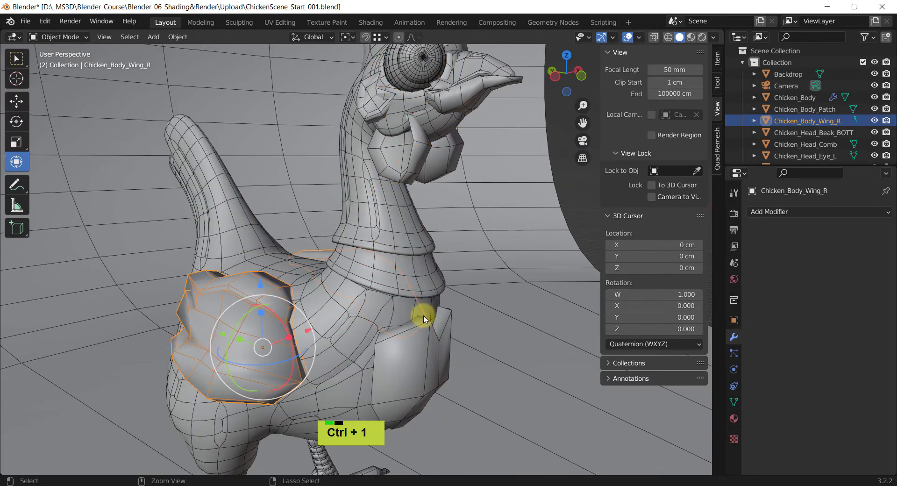
key("ctrl+1")
left_click(426, 356)
key("ctrl+1")
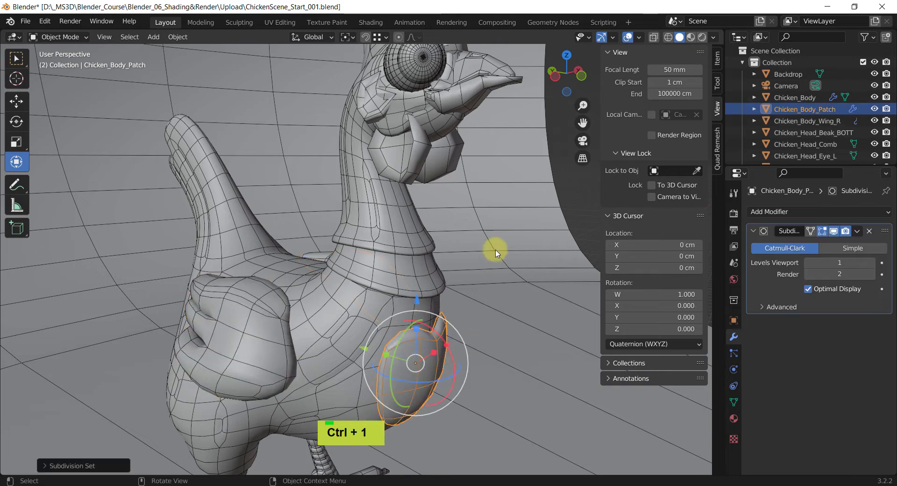
Add a level 1 Subdivision modifier to the chicken's comb, beak and wattles
middle_click_drag(496, 252, 491, 275, "shift")
left_click(420, 242)
key("ctrl+1")
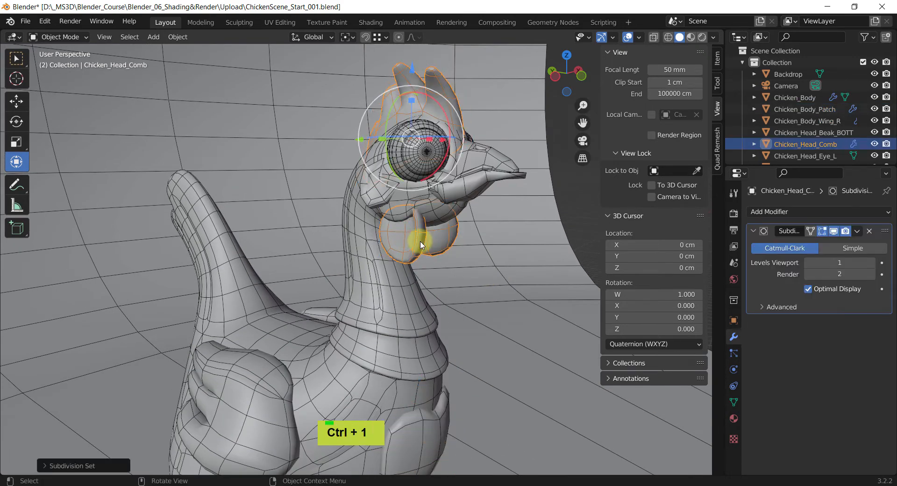
left_click(490, 158)
key("ctrl+1")
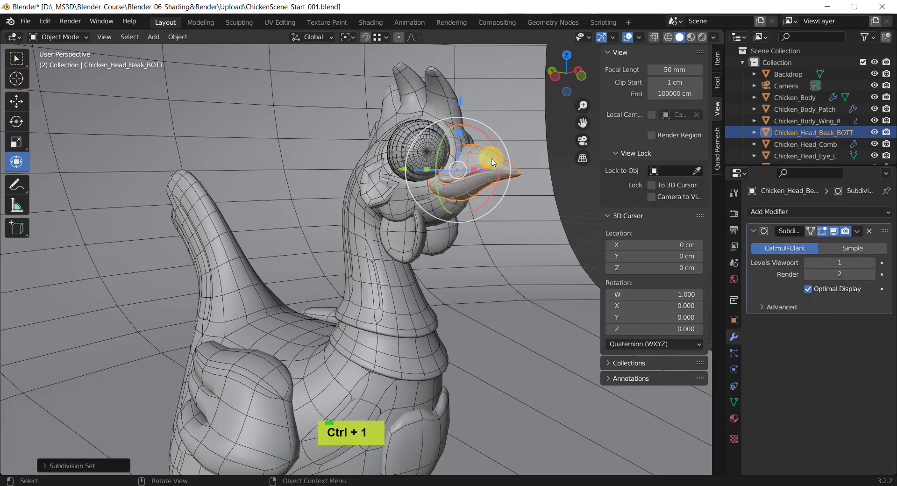
left_click(380, 187)
key("ctrl+1")
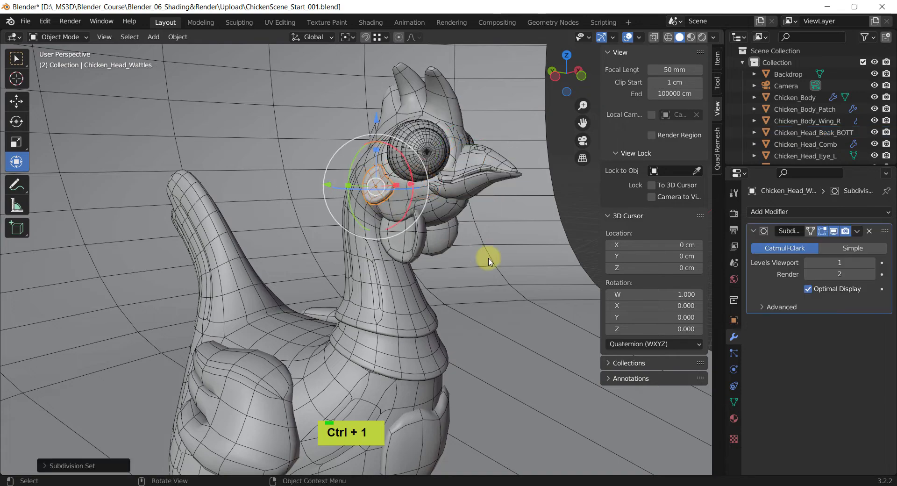
Select the chicken's legs and add a Subdivision modifier with viewport level 1
middle_click_drag(495, 256, 494, 227, "shift")
left_click(236, 356)
middle_click_drag(455, 286, 465, 310, "shift")
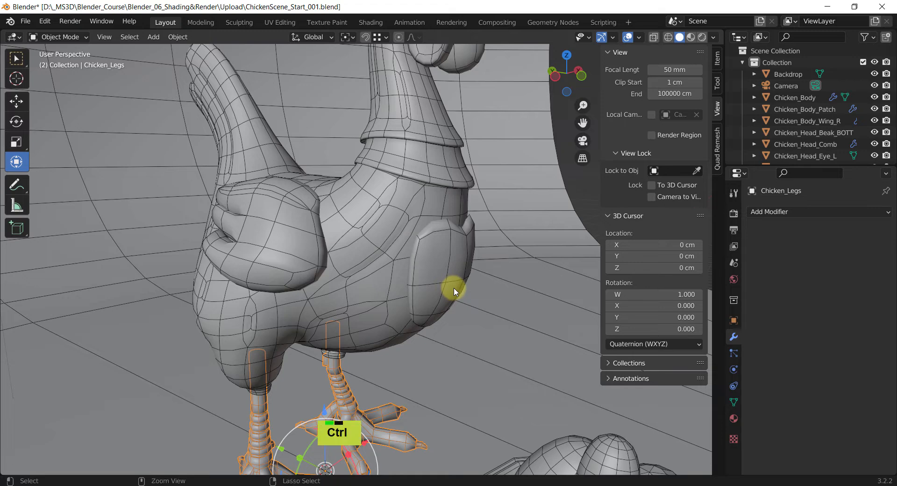
key("ctrl+1")
Shade smooth the topmost egg, the large egg behind the front one and the smallest egg in the bowl
middle_click_drag(464, 292, 436, 274, "shift")
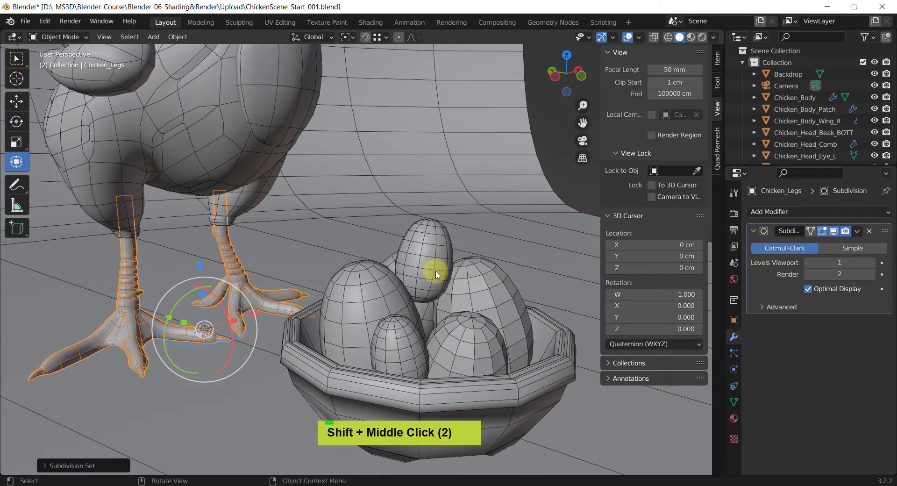
left_click(433, 268)
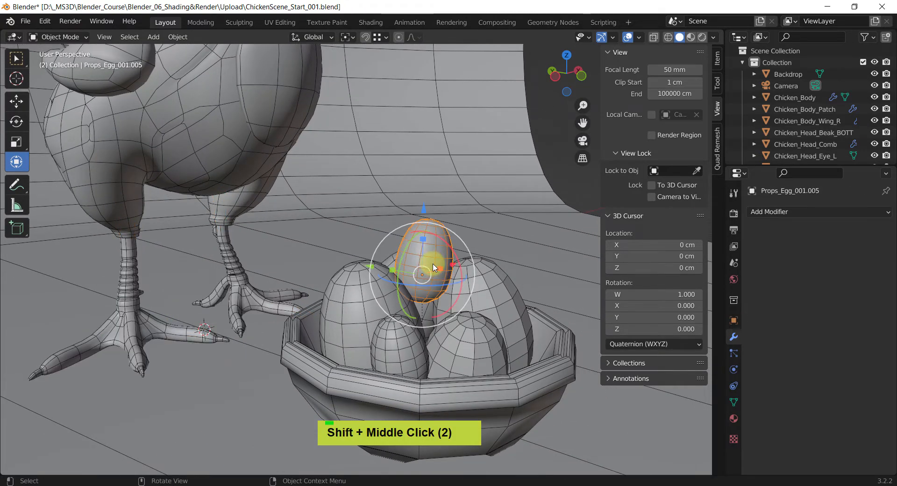
right_click(433, 267)
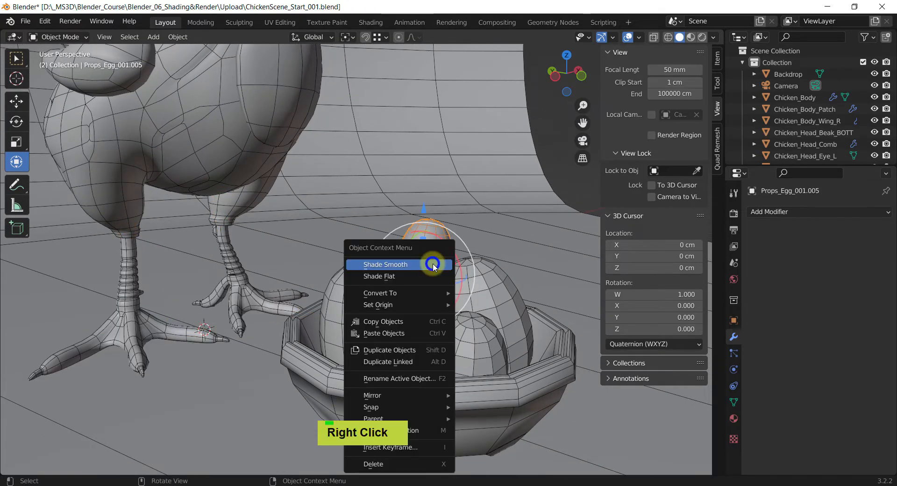
left_click(393, 270)
left_click(499, 300)
right_click(498, 300)
left_click(465, 274)
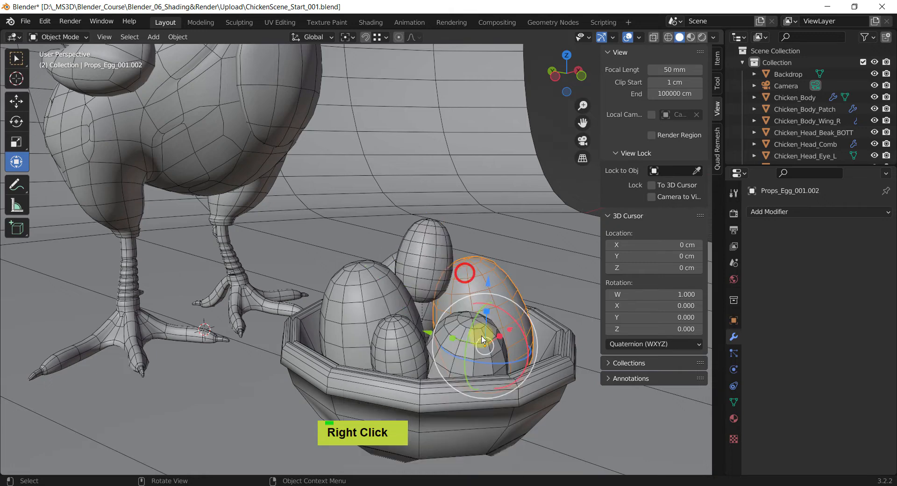
right_click(456, 353)
left_click(419, 272)
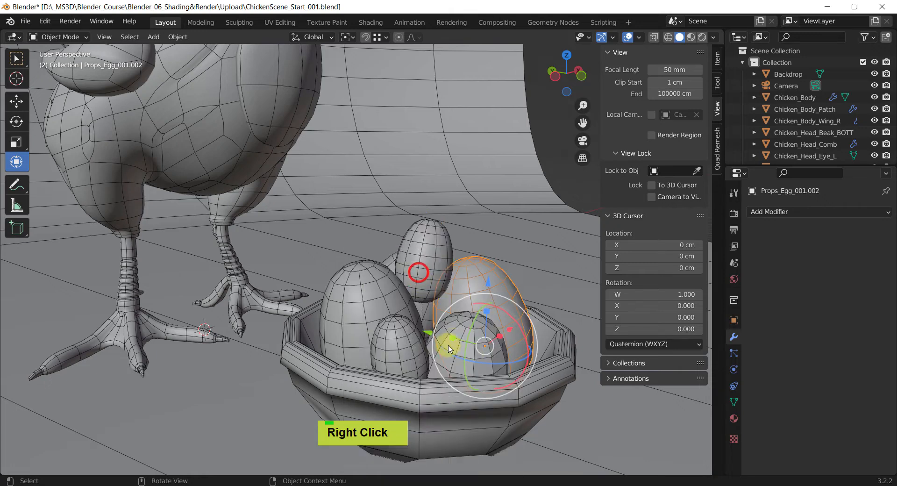
left_click(400, 350)
right_click(400, 351)
left_click(373, 278)
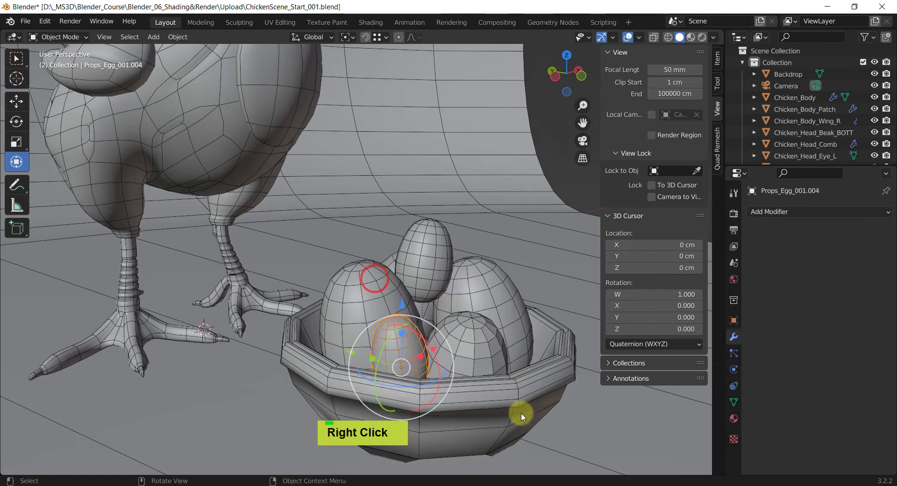
Select the egg bowl and add a Subdivision modifier with viewport level 2
left_click(531, 395)
middle_click_drag(548, 377, 379, 306, "shift")
scroll(391, 290, "up", 5)
scroll(411, 307, "down", 5)
key("ctrl+2")
middle_click_drag(464, 330, 426, 380)
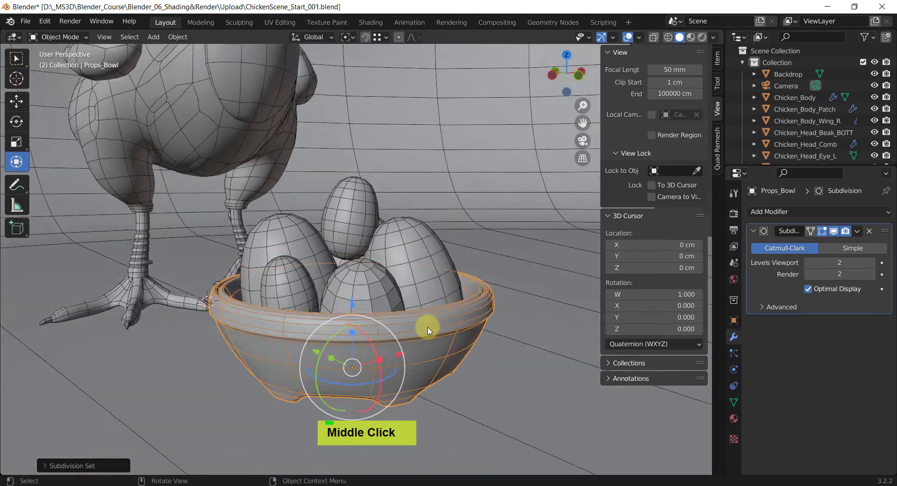
Turn the bowl modifier's Optimal Display off to inspect the full subdivided wireframe, and turn it back on
scroll(413, 334, "up", 6)
scroll(413, 334, "down", 6)
left_click(807, 289)
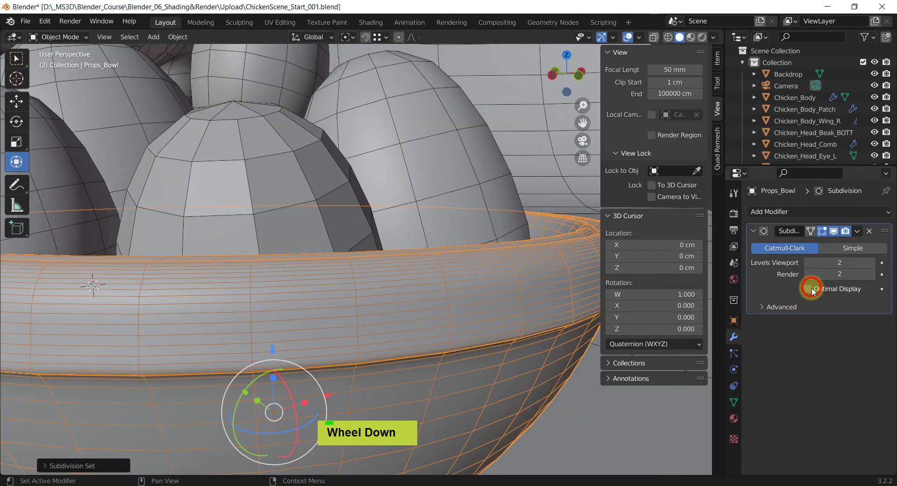
middle_click_drag(369, 314, 386, 306, "shift")
scroll(381, 310, "down", 5)
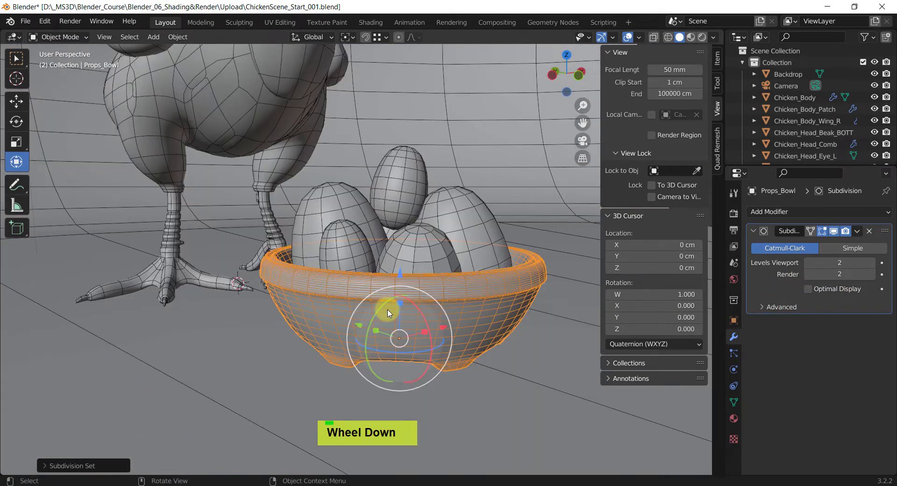
left_click(814, 290)
Render the scene with the smoothed chicken, eggs and bowl and close the render window
middle_click_drag(552, 318, 537, 315, "shift")
scroll(464, 311, "down", 5)
middle_click_drag(464, 323, 486, 299)
scroll(477, 334, "down", 3)
scroll(462, 309, "down", 3, "shift")
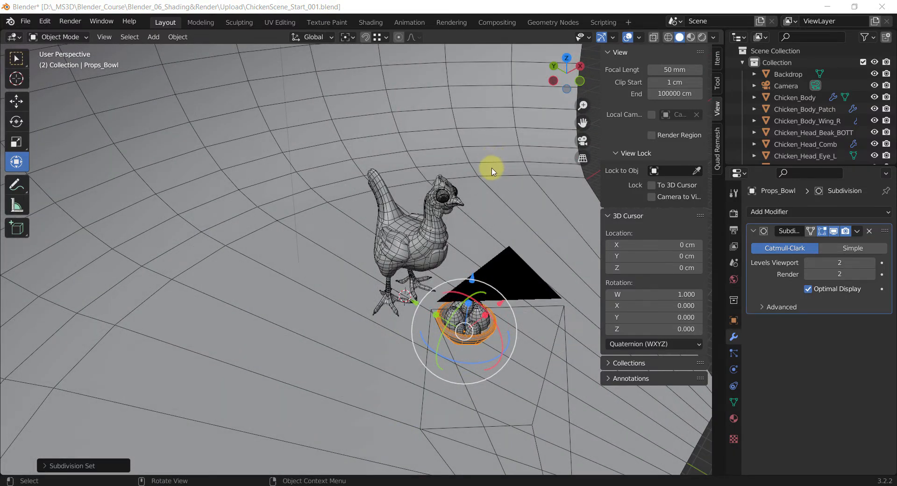
left_click(457, 4)
key("F12")
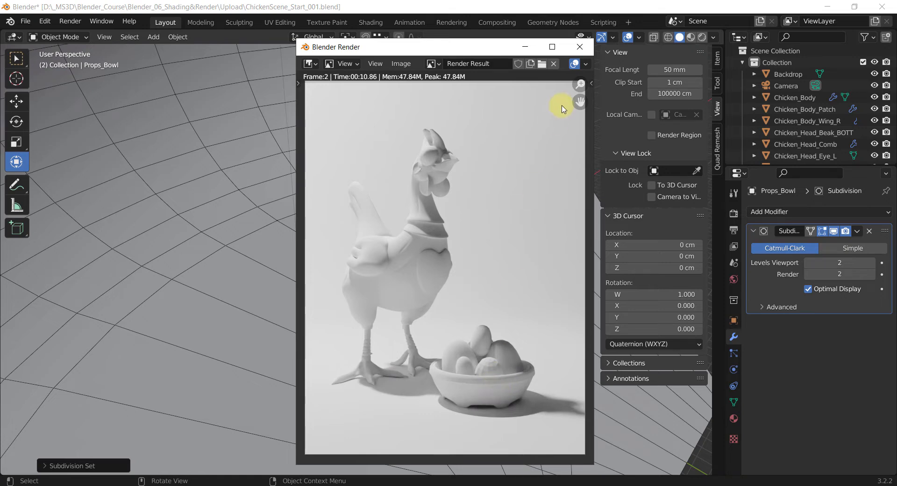
left_click(584, 50)
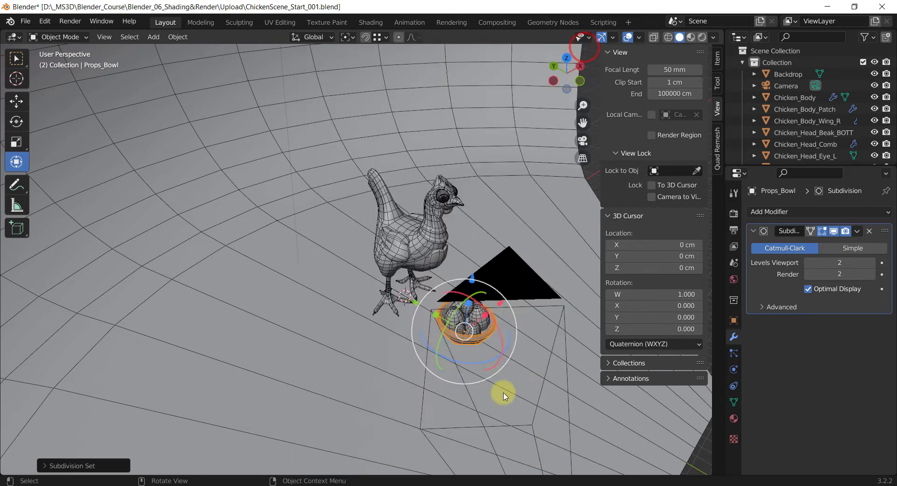
Apply Shade Smooth to the still faceted front egg in the bowl
left_click(466, 330)
scroll(476, 332, "up", 5)
right_click(475, 328)
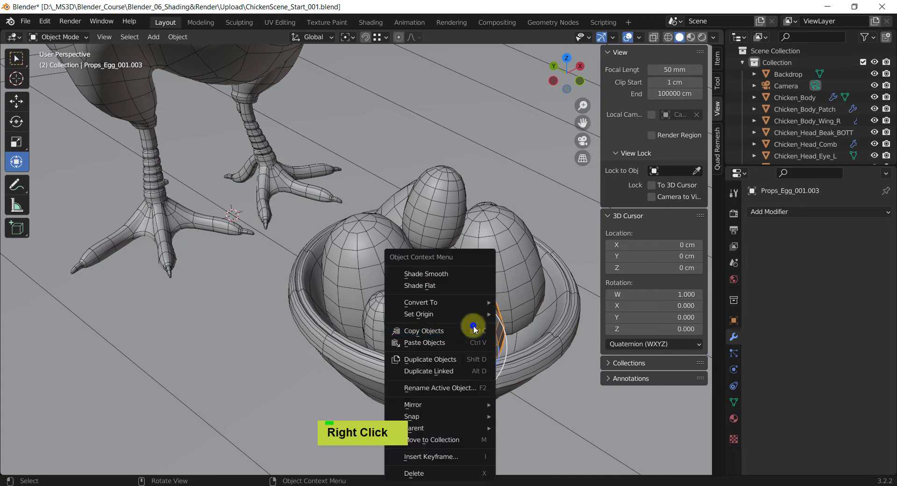
left_click(430, 274)
scroll(486, 320, "down", 5)
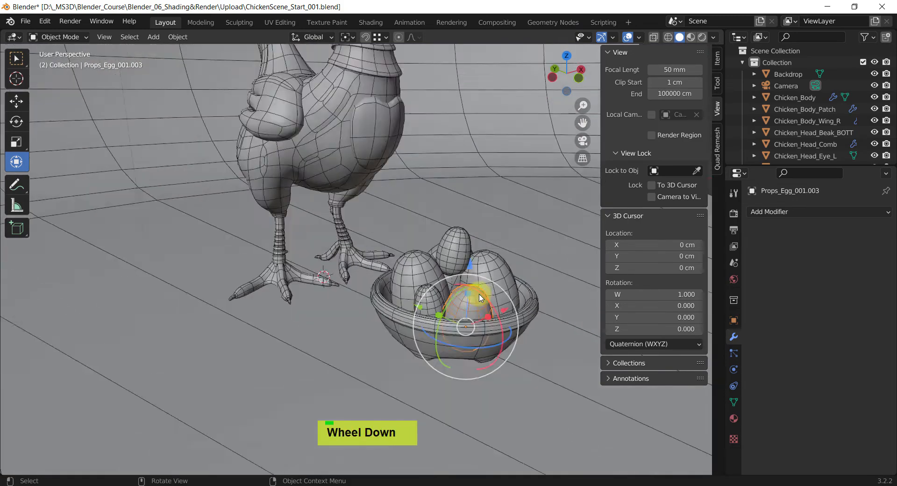
Select the point light above the backdrop and frame it together with the chicken
middle_click_drag(440, 251, 473, 313, "shift")
scroll(462, 321, "down", 2)
middle_click_drag(473, 314, 460, 328, "shift")
scroll(460, 329, "down", 2)
scroll(424, 270, "down", 4)
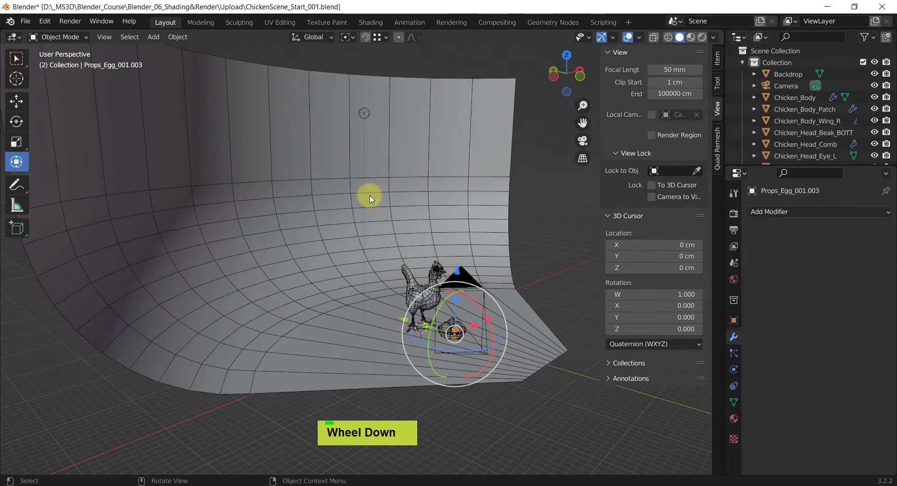
left_click(363, 113)
middle_click_drag(394, 152, 374, 240)
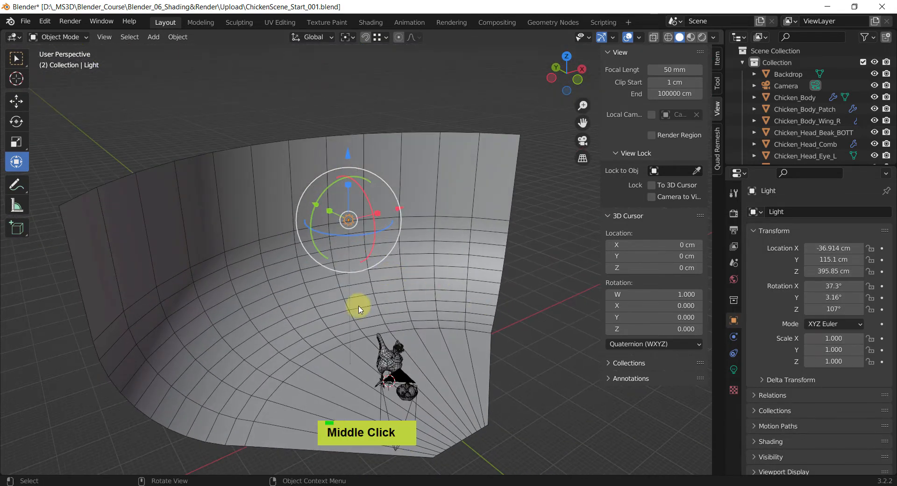
middle_click_drag(402, 303, 410, 214, "shift")
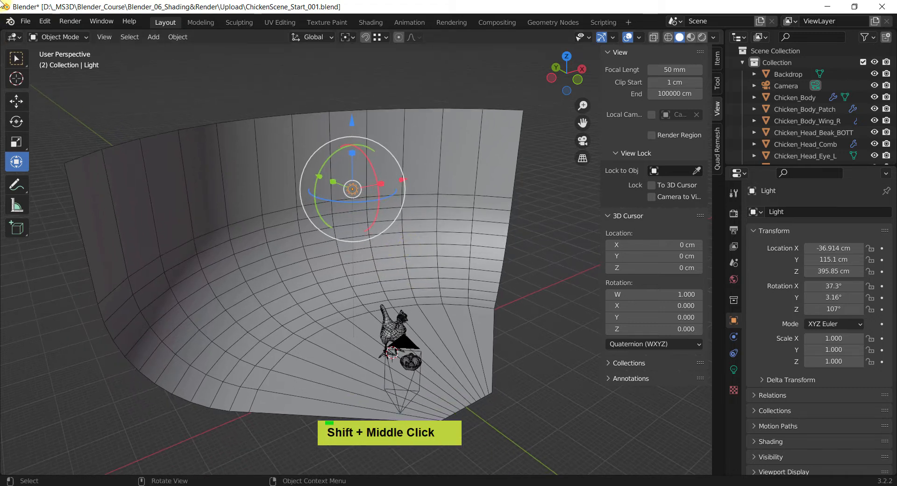
Split a narrow area off the viewport and make it an Image Editor showing the whole Render Result
left_click_drag(2, 34, 159, 74)
left_click(11, 37)
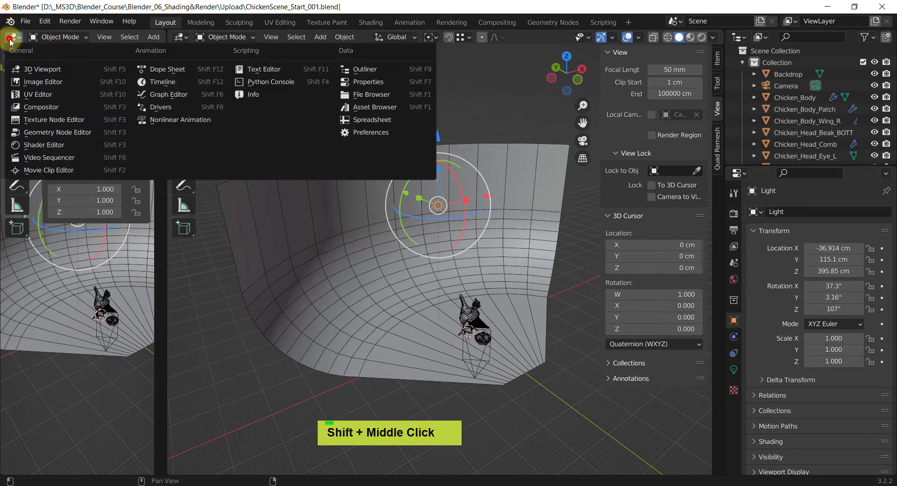
left_click(47, 82)
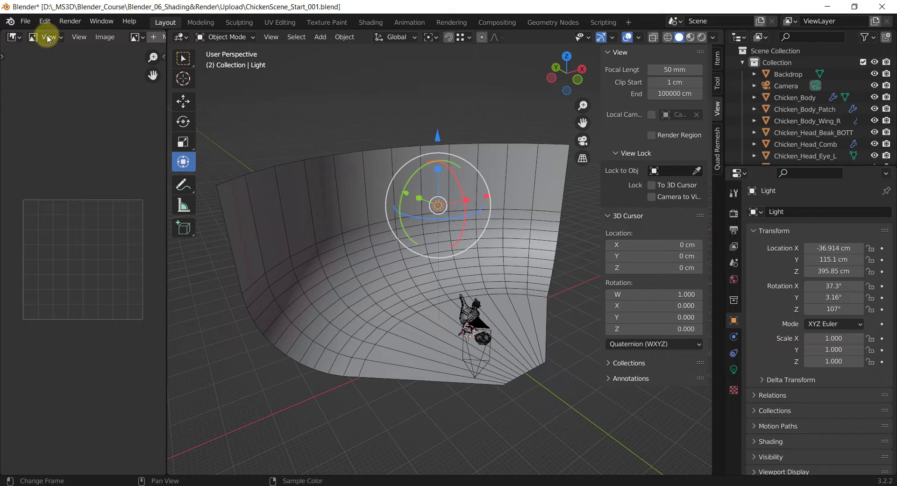
left_click(140, 37)
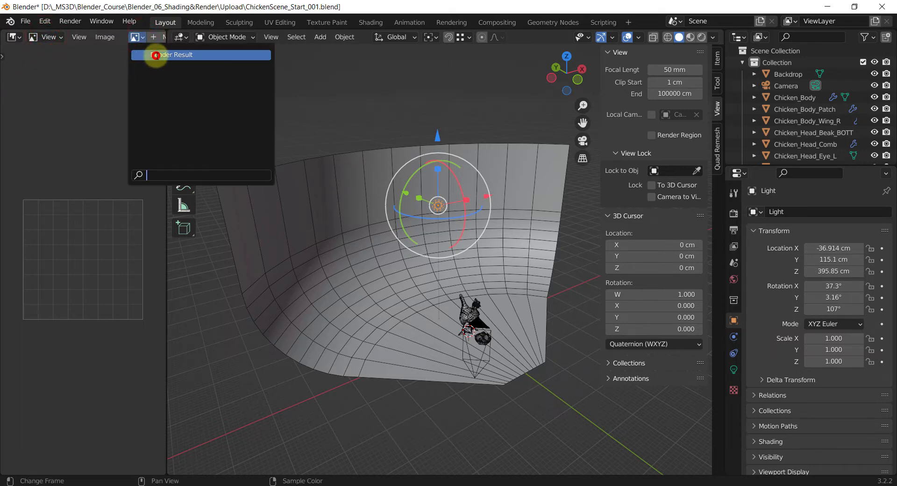
left_click(156, 55)
scroll(107, 202, "down", 4)
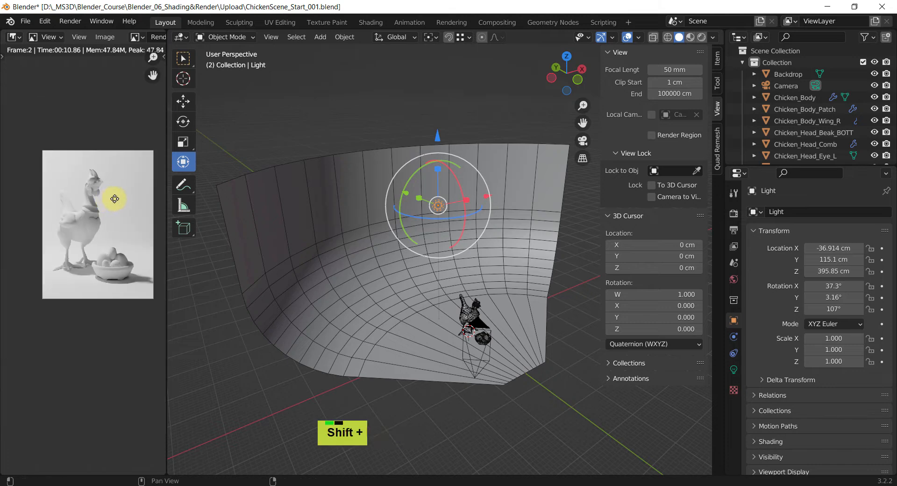
middle_click_drag(114, 199, 91, 204, "shift")
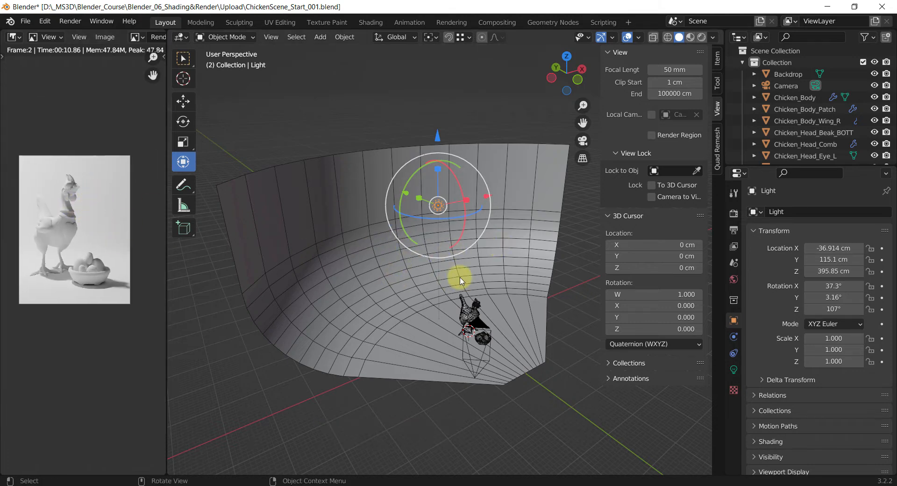
Show the selected light's data settings and change its type from Point to Spot
middle_click_drag(441, 247, 441, 235, "shift")
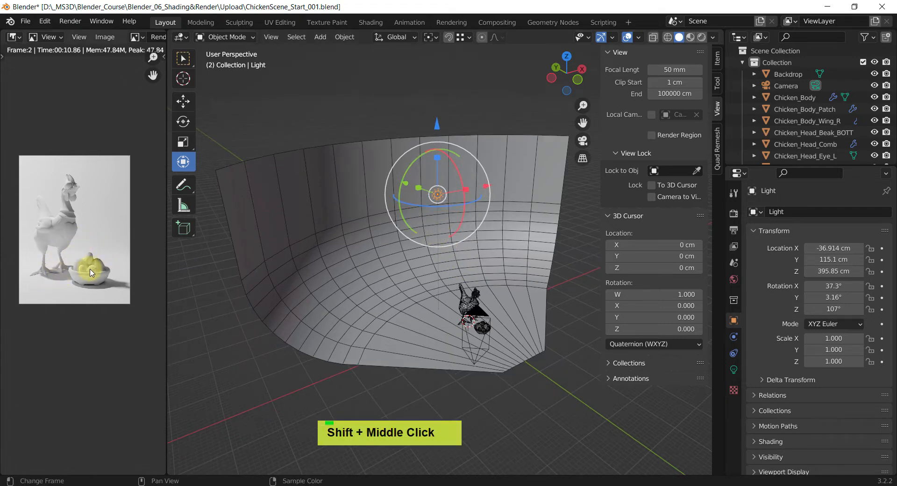
scroll(444, 240, "up", 1)
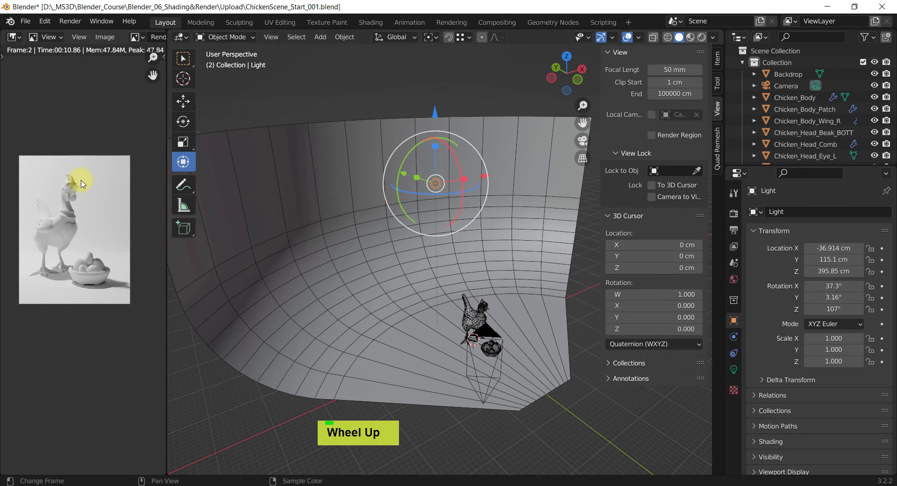
left_click(734, 370)
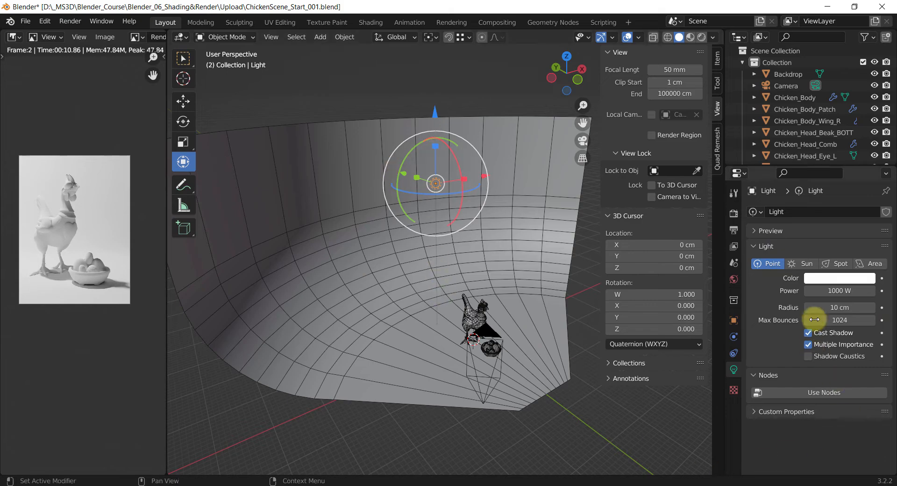
left_click(836, 263)
Rotate the spot light so its cone points down at the chicken and the egg bowl
middle_click_drag(485, 277, 461, 279, "shift")
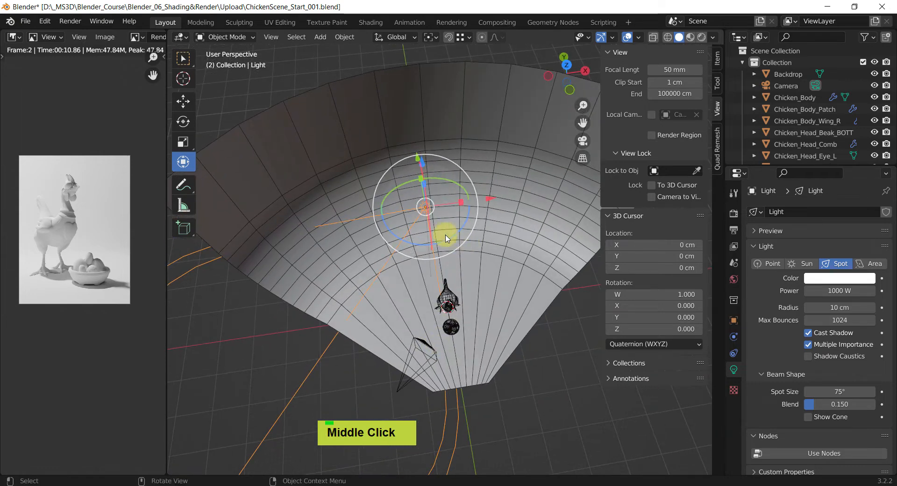
middle_click_drag(430, 211, 447, 258, "shift")
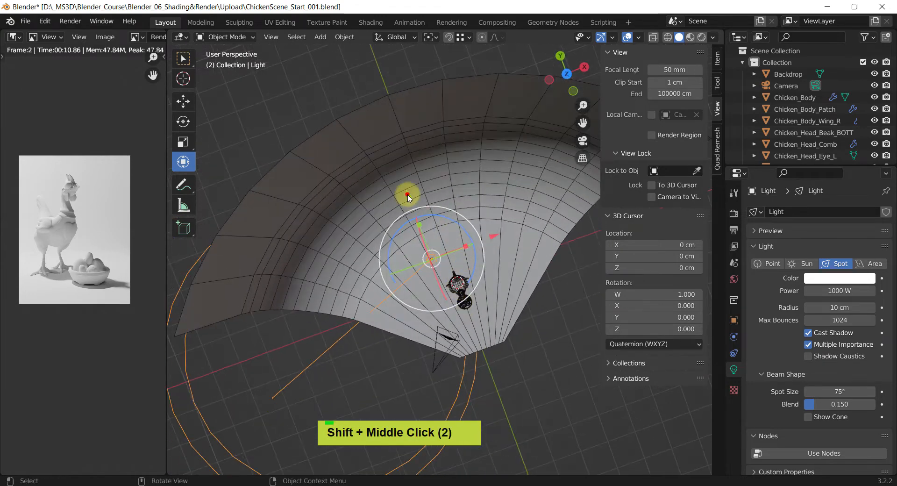
left_click_drag(408, 194, 441, 262)
left_click_drag(517, 304, 401, 374)
middle_click_drag(400, 375, 364, 251)
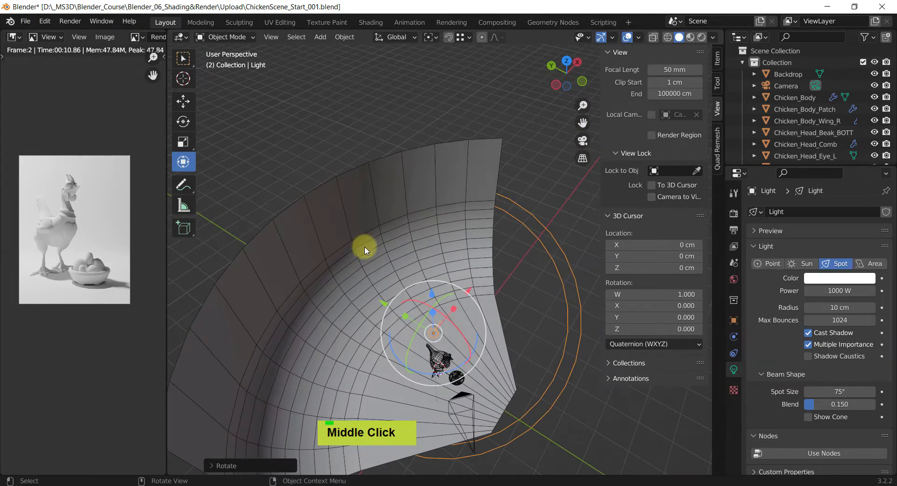
middle_click_drag(411, 300, 434, 284)
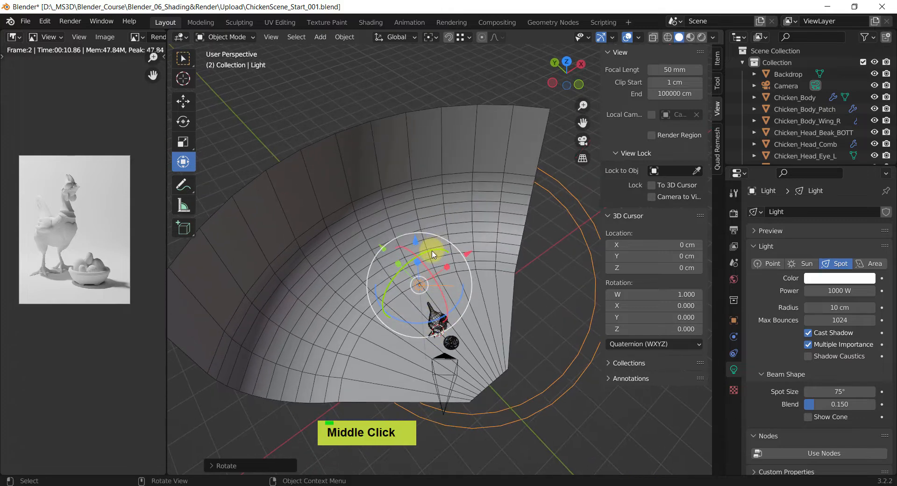
left_click_drag(432, 254, 440, 257)
mouse_move(469, 283)
middle_mouse_down()
mouse_move(453, 292)
mouse_move(472, 301)
mouse_move(500, 285)
middle_mouse_up()
middle_click_drag(501, 286, 540, 216, "shift")
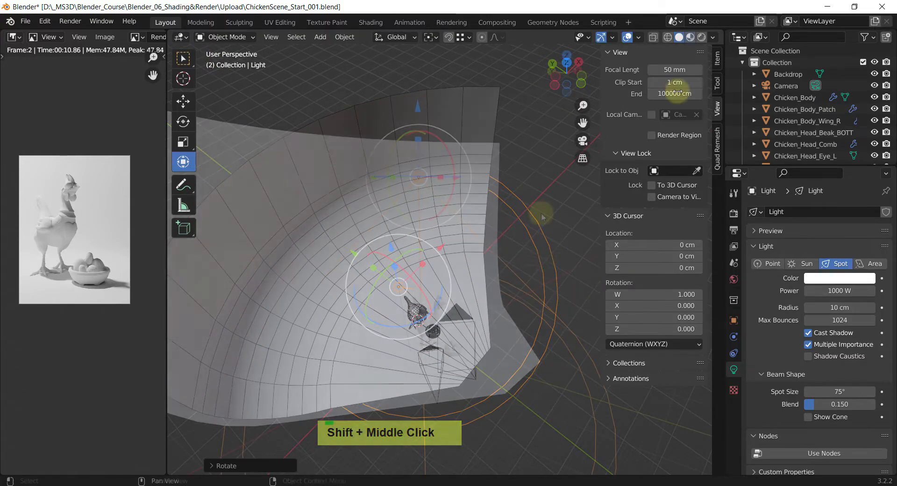
Switch the main viewport's shading to Material Preview and then to Rendered
left_click(690, 38)
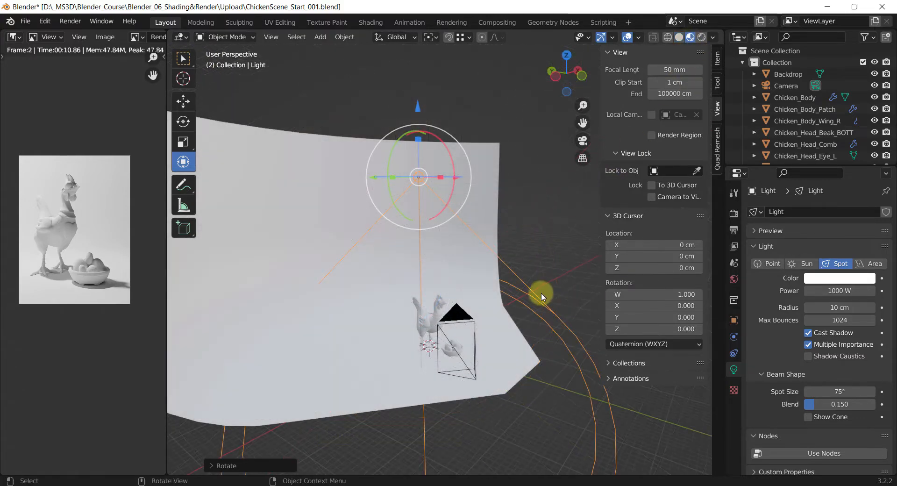
key("z")
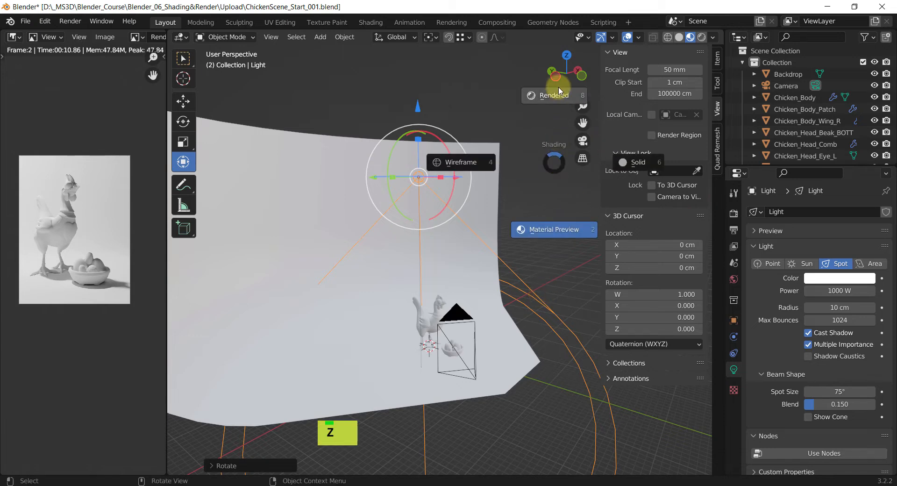
key("8")
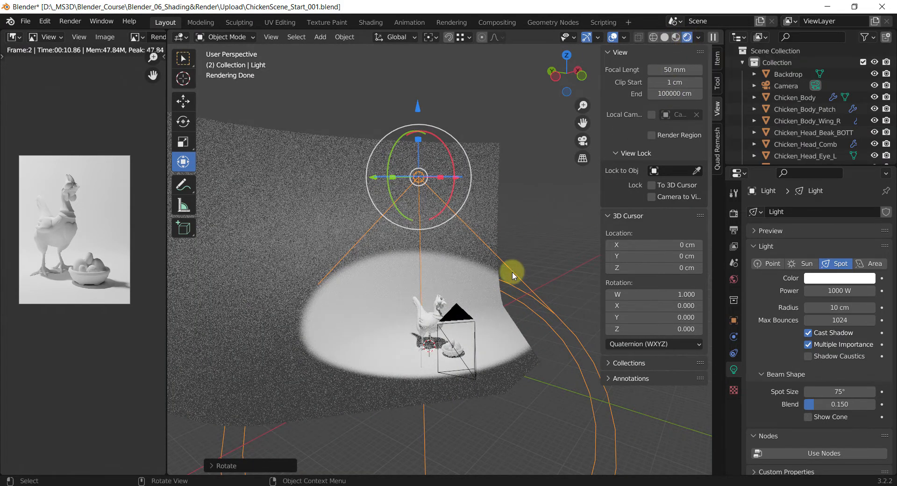
Move the spot light to the front side of the backdrop near the camera, and rotate it toward the chicken and bowl
middle_click_drag(513, 276, 476, 306)
key("g")
left_click(475, 380)
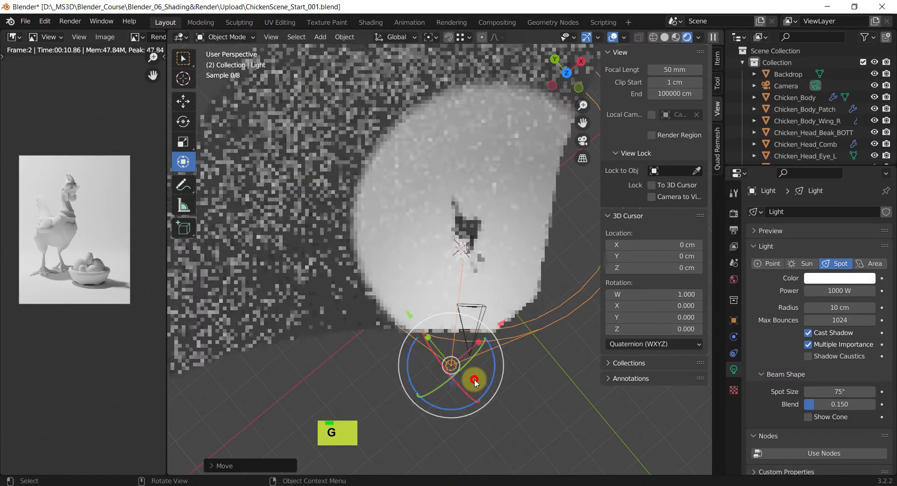
middle_click_drag(456, 375, 485, 405)
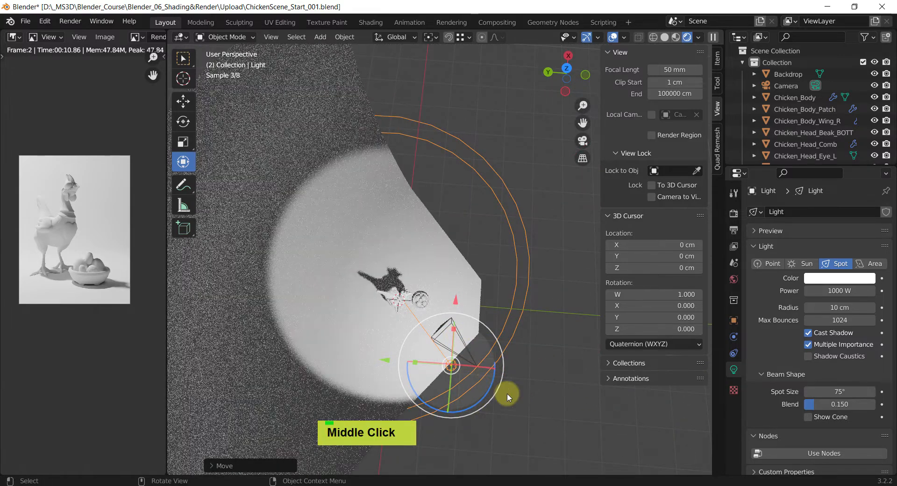
left_click_drag(488, 399, 484, 371)
key("g")
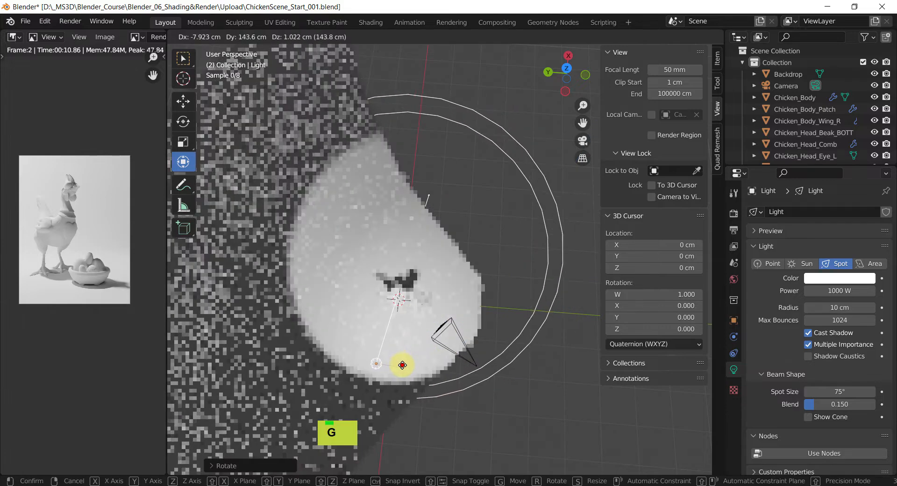
left_click(410, 372)
Turn the narrow Image Editor area into a 3D Viewport looking through the camera, with the camera frame filling its width
middle_click(74, 140)
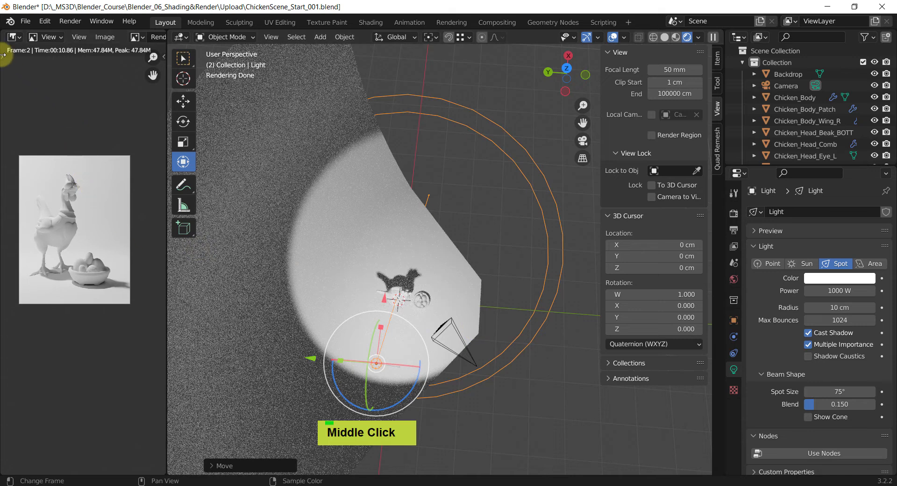
left_click(14, 37)
left_click(31, 60)
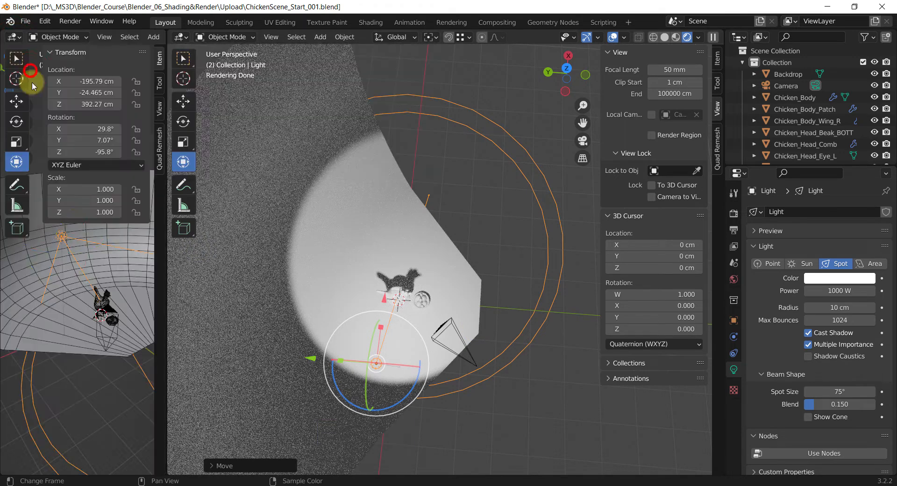
middle_click(96, 300)
key("KP_0")
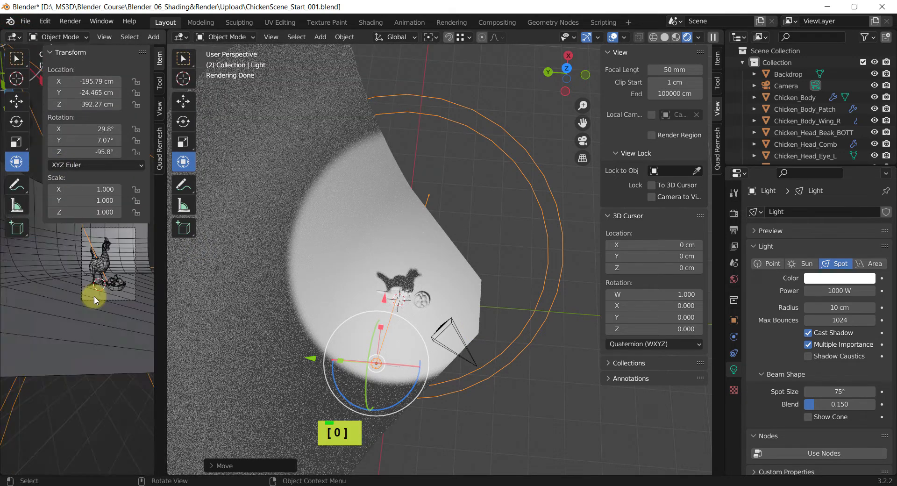
scroll(94, 299, "up", 5)
middle_click_drag(111, 175, 131, 341, "shift")
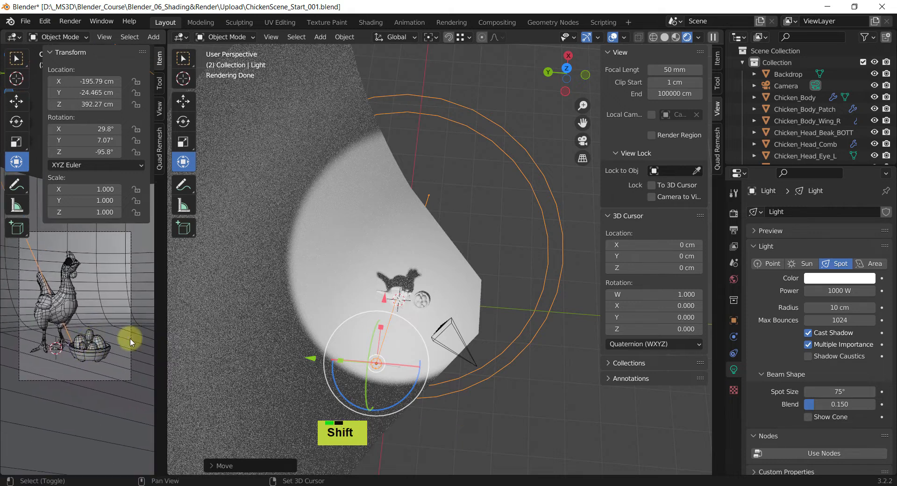
Preview the narrow viewport in Rendered shading and return it to the camera view
middle_click(91, 307)
key("z")
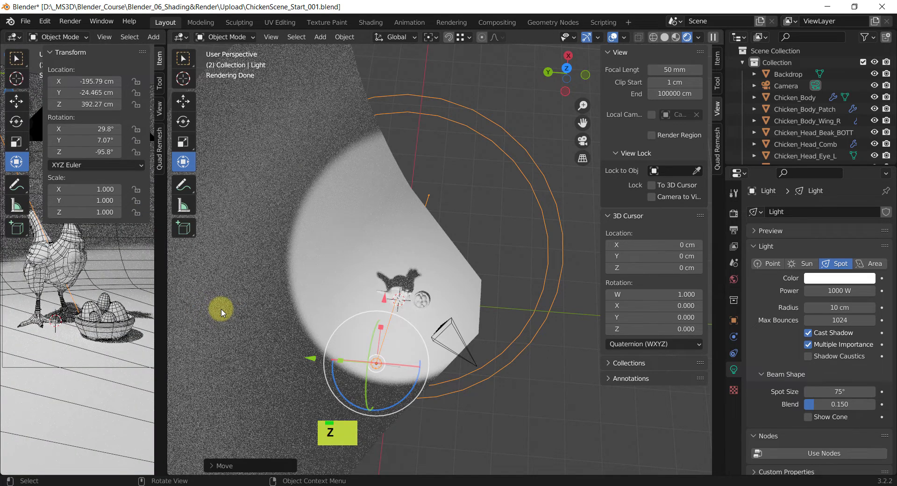
scroll(108, 316, "down", 3)
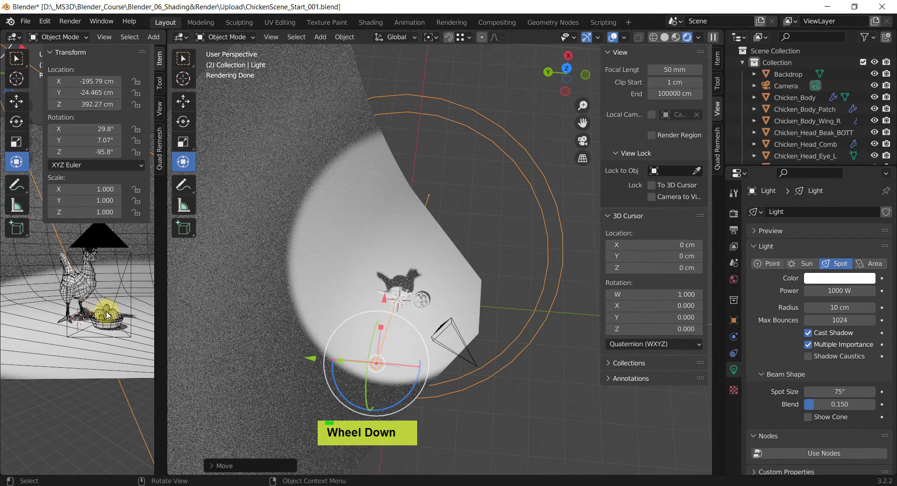
key("KP_0")
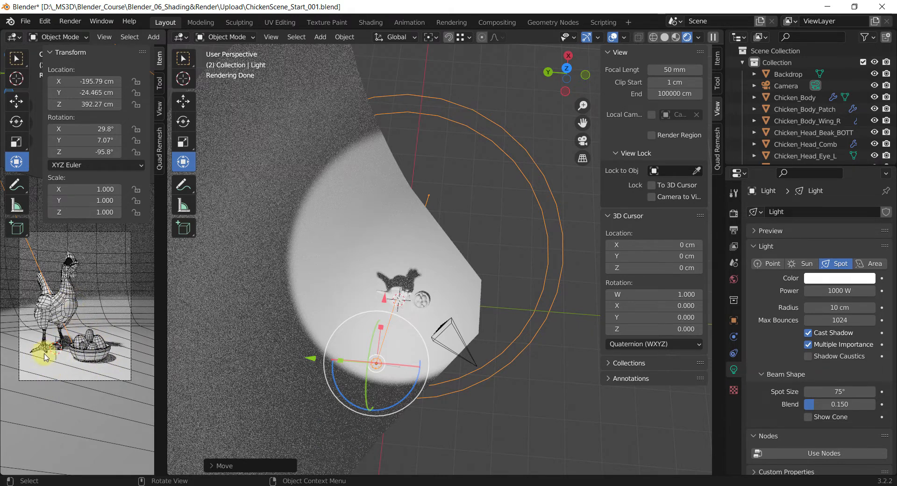
Hide the wireframe overlay in the narrow camera viewport and set its shading to Solid
key("alt+e")
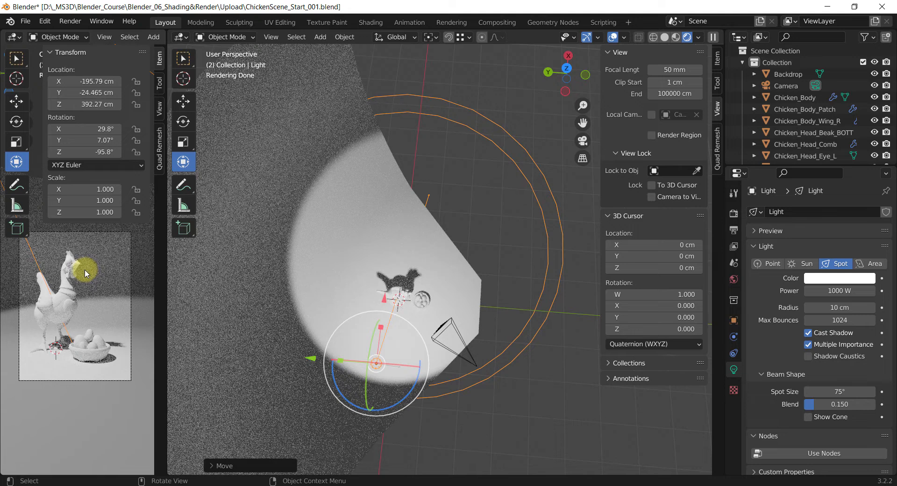
key("z")
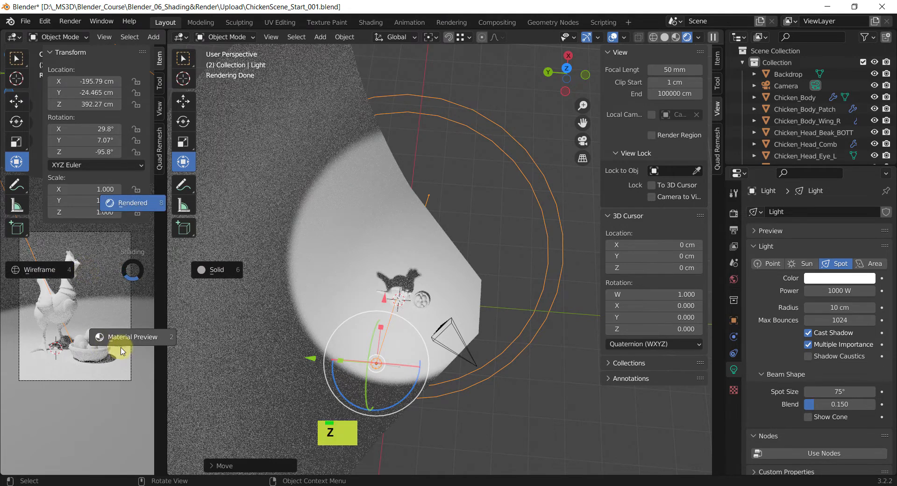
left_click(216, 269)
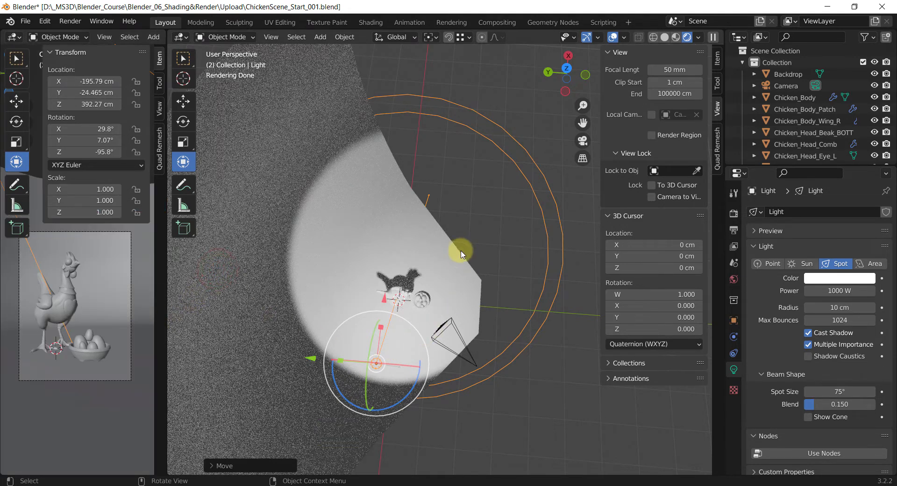
Widen the spot light's beam to a Spot Size of 88.1° and soften its edge with a Blend of 0.789
middle_click(476, 206)
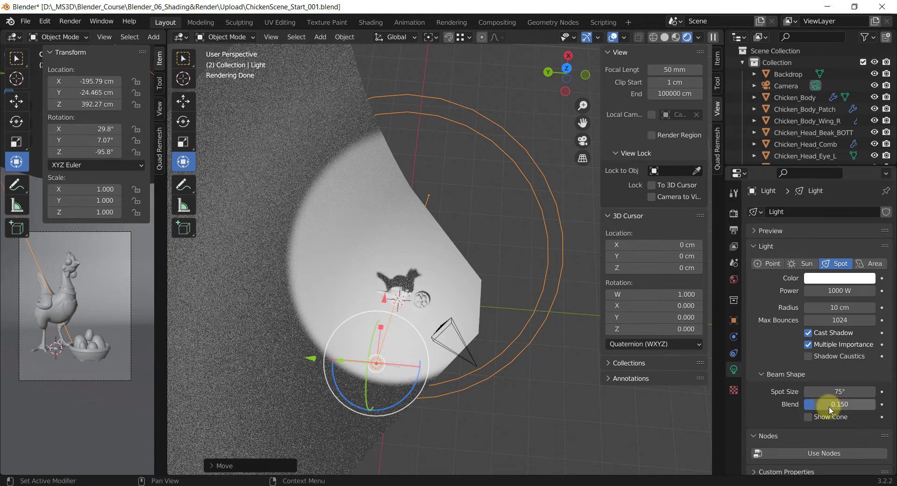
left_click_drag(829, 405, 12, 397)
left_click_drag(841, 405, 824, 405)
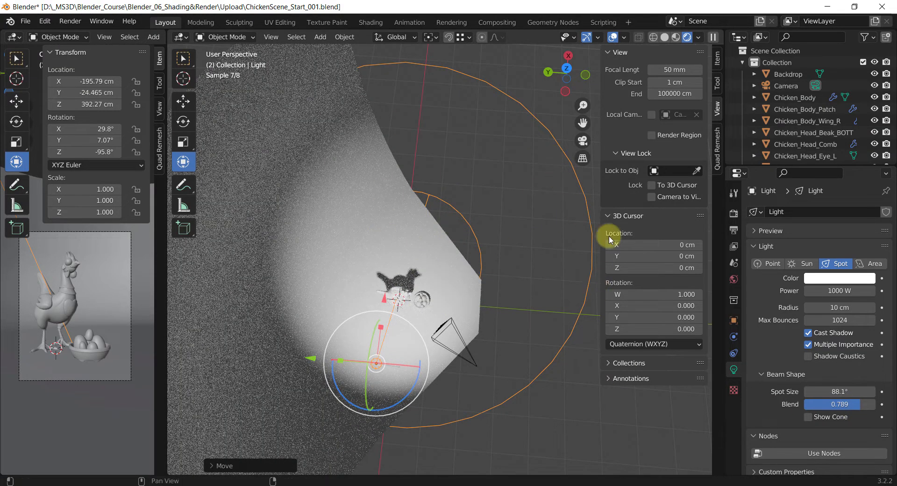
Try several pale tints for the spot light's color, ending on a very light warm white
middle_click_drag(534, 321, 496, 266)
scroll(507, 281, "down", 2)
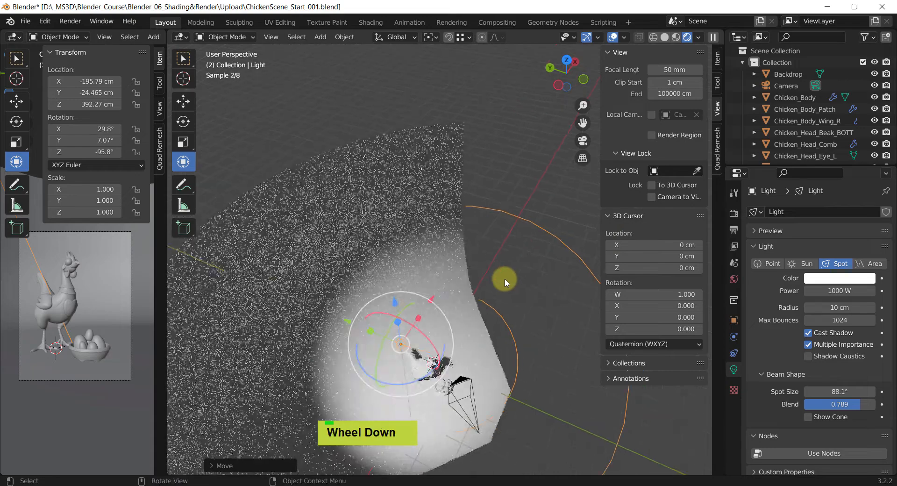
middle_click_drag(530, 328, 451, 294)
middle_click_drag(534, 393, 442, 311, "shift")
scroll(397, 303, "up", 3)
middle_click_drag(411, 283, 431, 312, "shift")
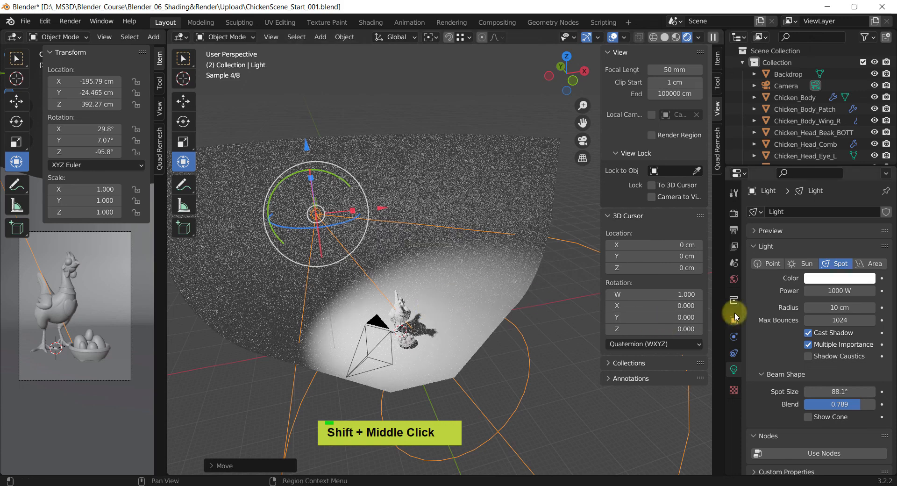
left_click(831, 279)
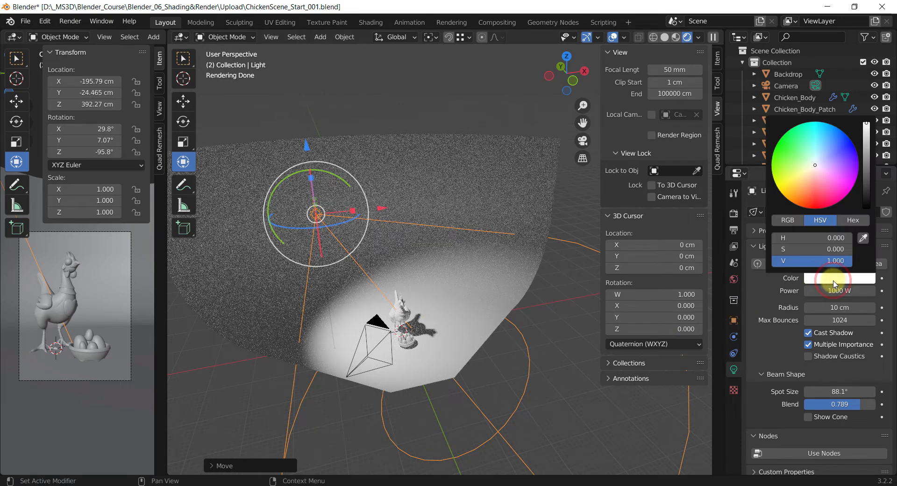
left_click(813, 168)
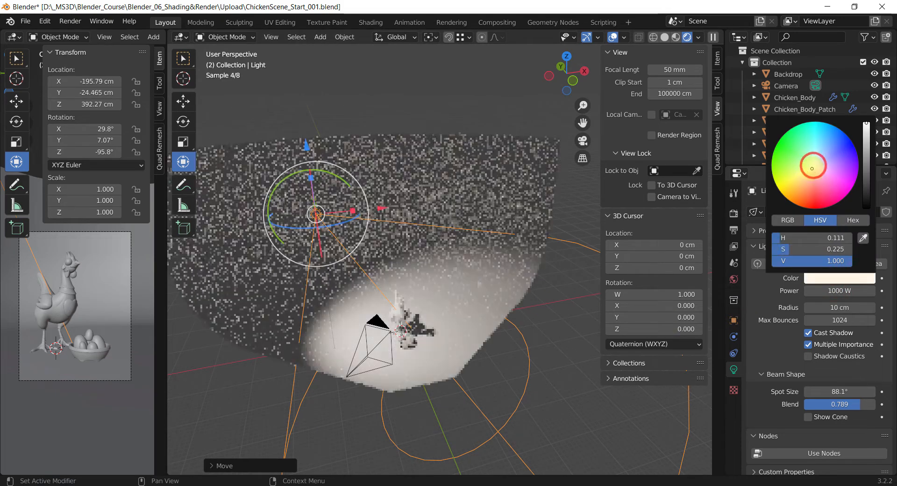
left_click(814, 164)
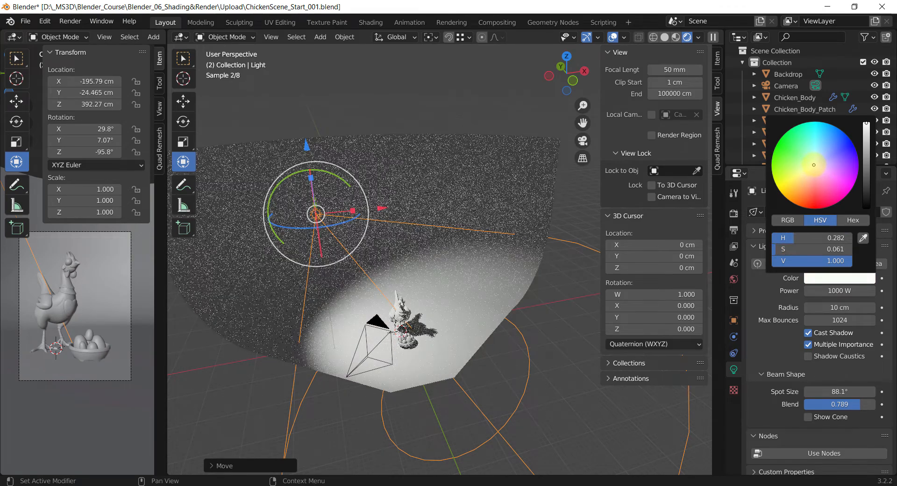
left_click(813, 165)
left_click_drag(813, 165, 814, 167)
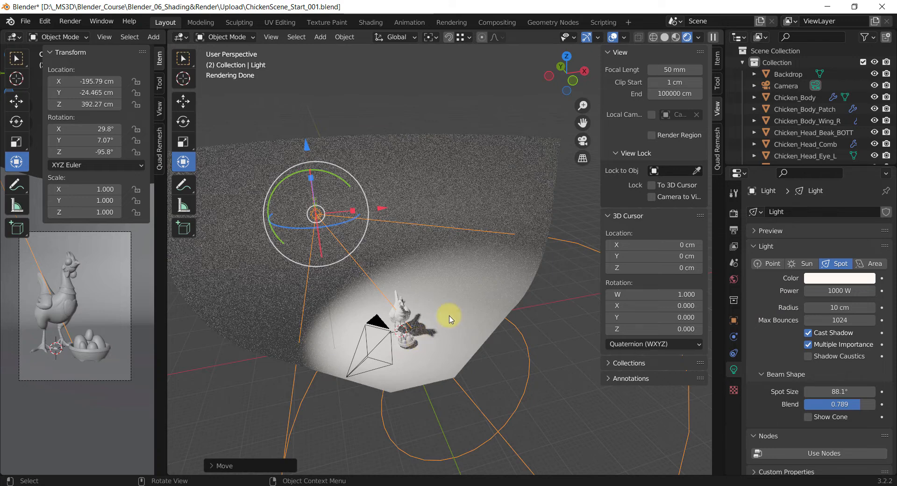
Set the main viewport to Material Preview, render the camera image, review the result and close the render window
key("z")
left_click(469, 378)
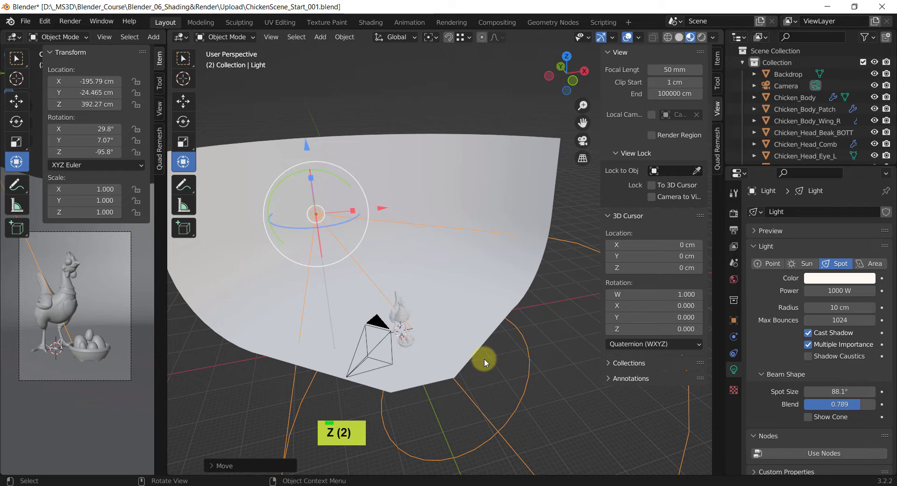
key("F12")
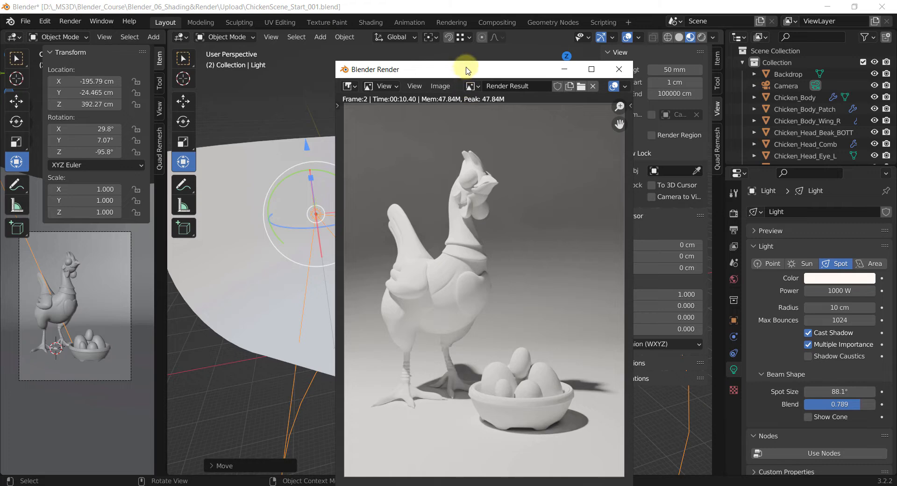
left_click_drag(465, 70, 466, 54)
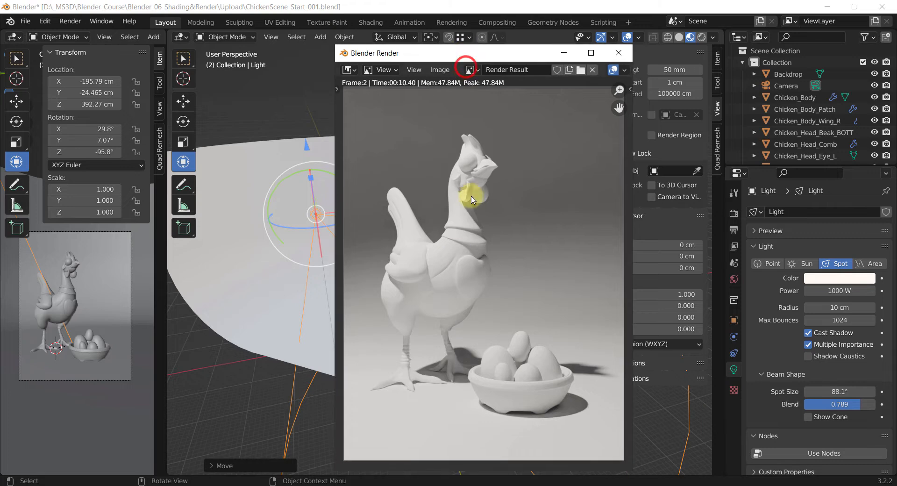
left_click(618, 54)
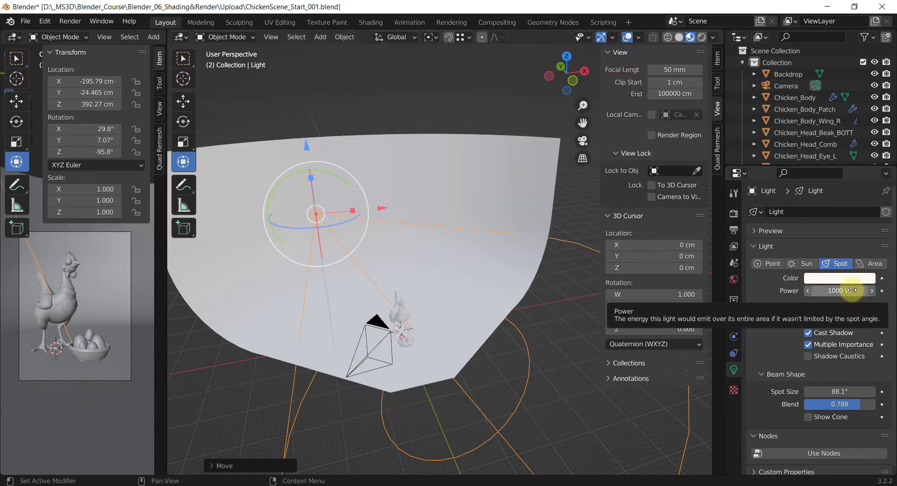
Shift the spot light's color to a pale cream and set its Power to 700 W
left_click(840, 279)
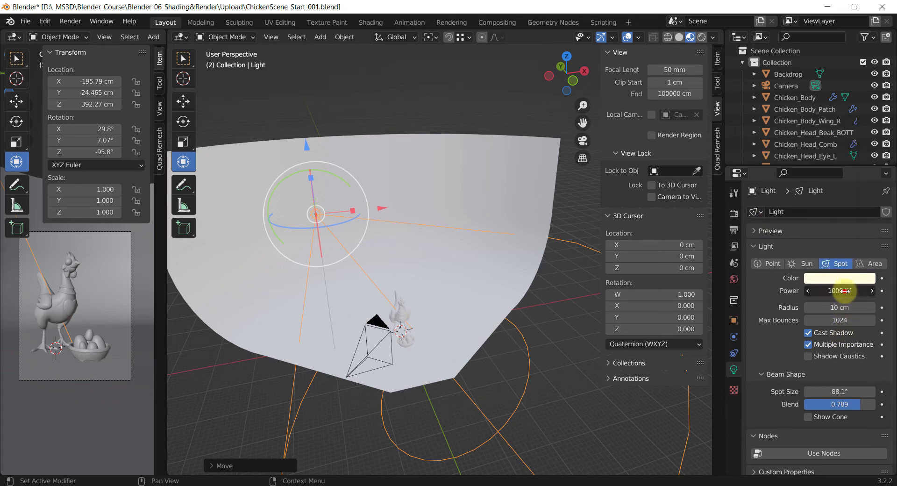
type("700")
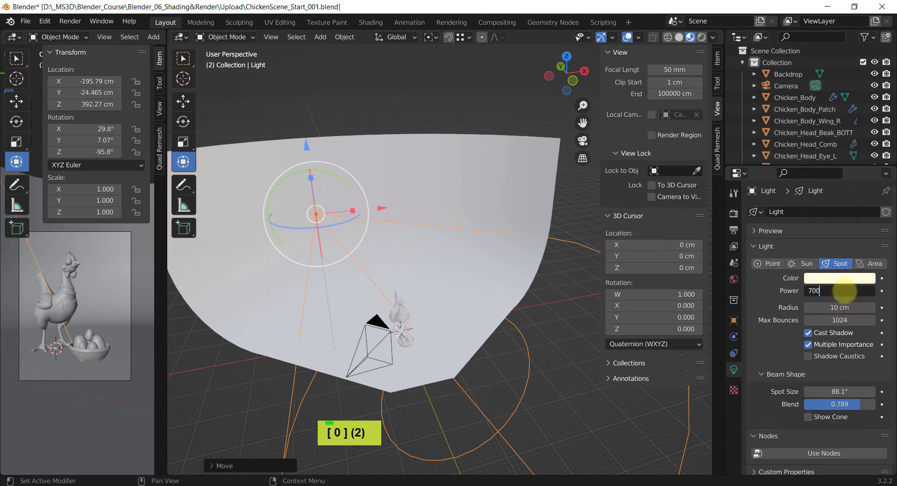
key("Return")
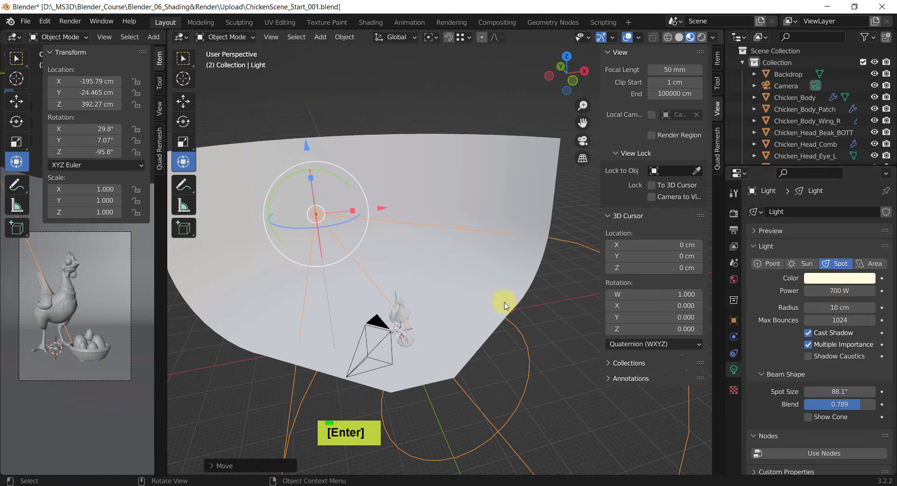
Render the camera image with the new light settings, review it and close the render window
key("F12")
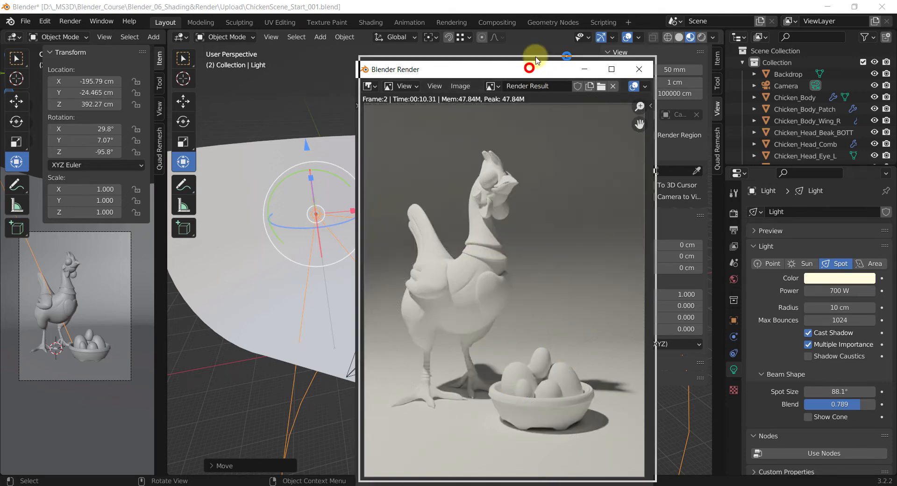
left_click_drag(584, 69, 591, 56)
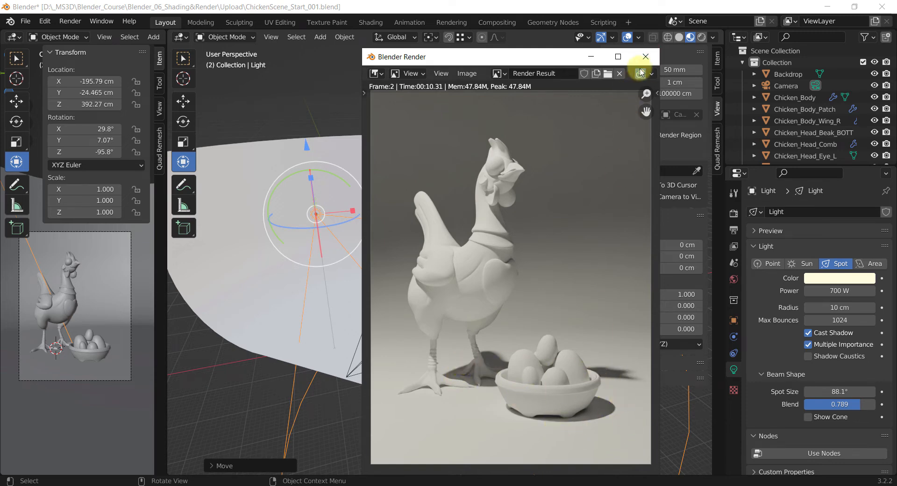
left_click(651, 60)
Select the spot light and make it the viewing camera, centering the chicken and the light's cone in the main viewport
mouse_move(380, 280)
middle_mouse_down()
mouse_move(371, 301)
mouse_move(411, 314)
mouse_move(399, 314)
mouse_move(411, 299)
mouse_move(393, 281)
middle_mouse_up()
scroll(402, 311, "down", 2)
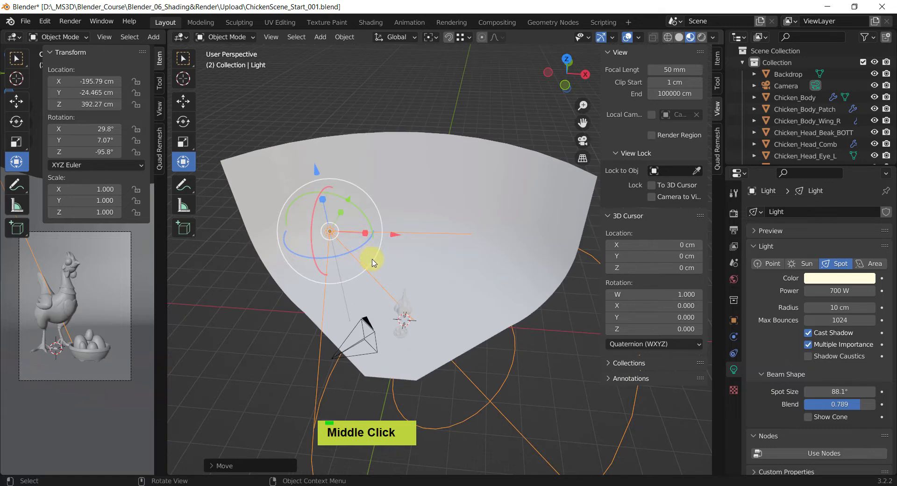
left_click(332, 360)
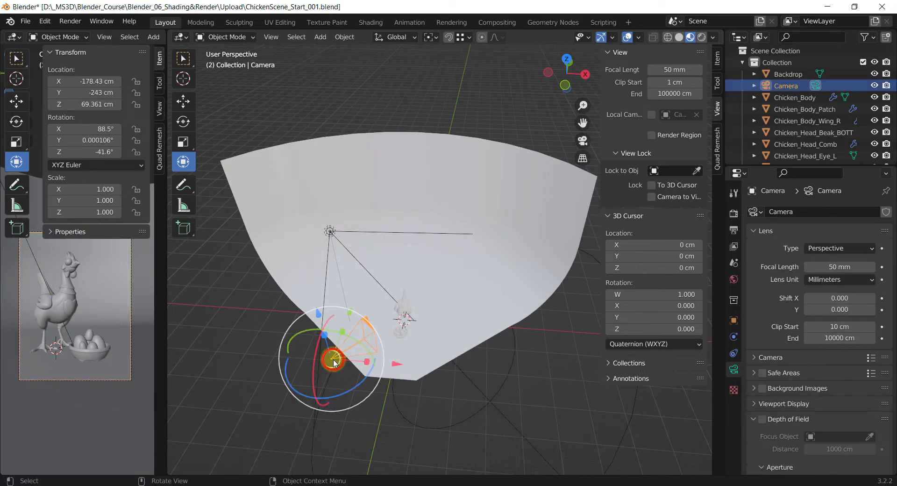
middle_click_drag(345, 358, 357, 313)
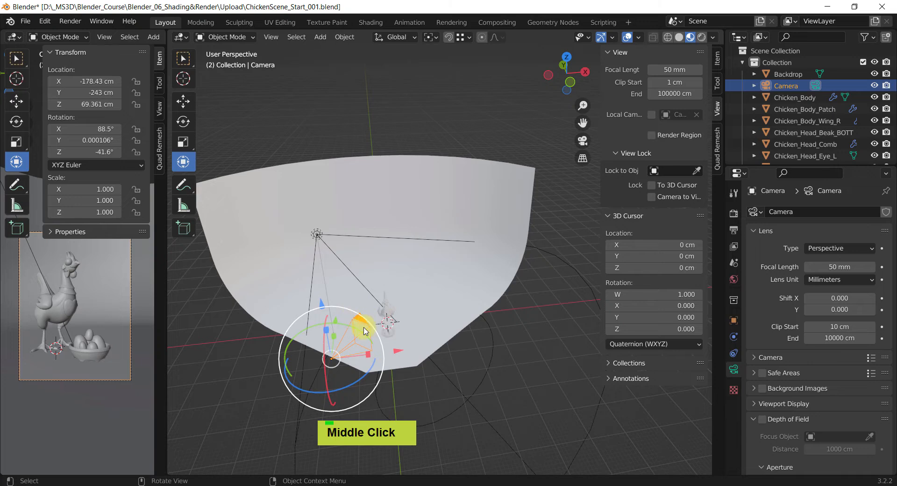
left_click(317, 236)
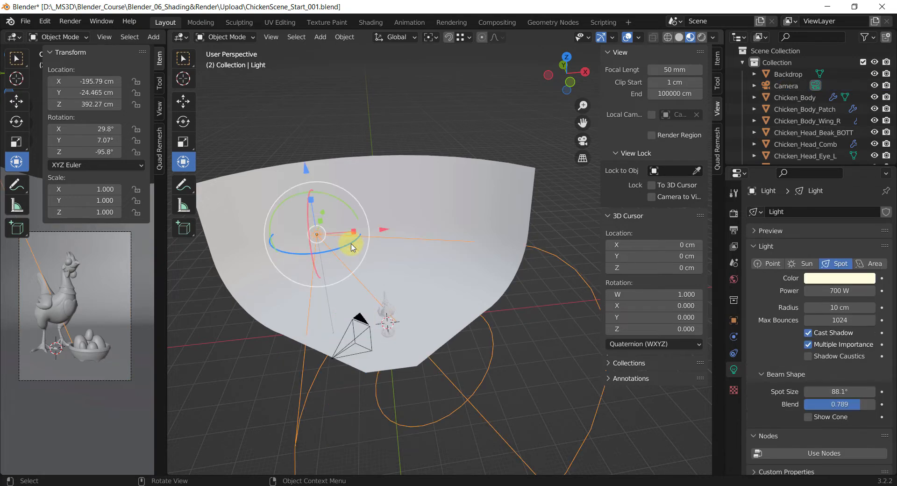
key("ctrl+KP_0")
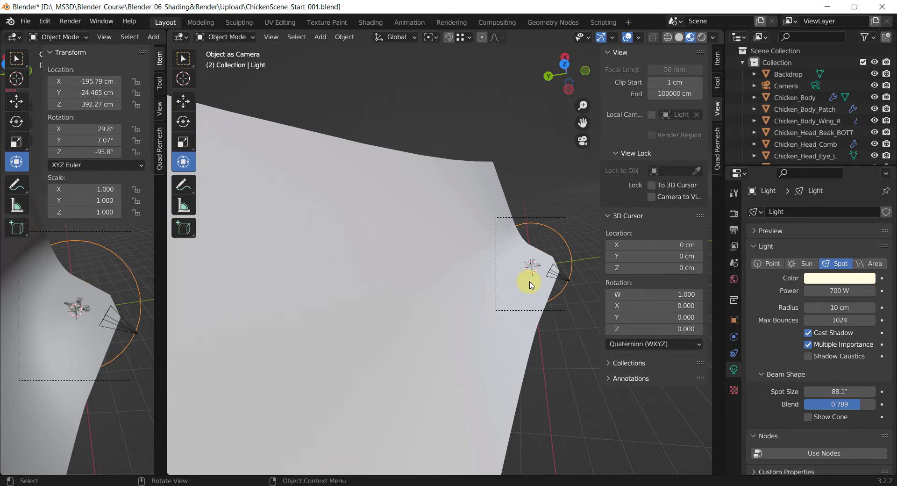
scroll(532, 276, "up", 4)
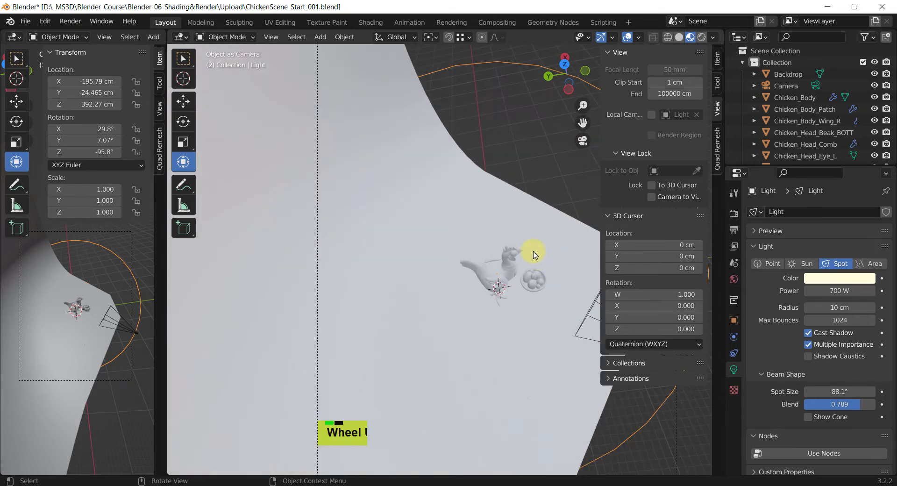
middle_click_drag(535, 255, 430, 280, "shift")
scroll(431, 280, "down", 2)
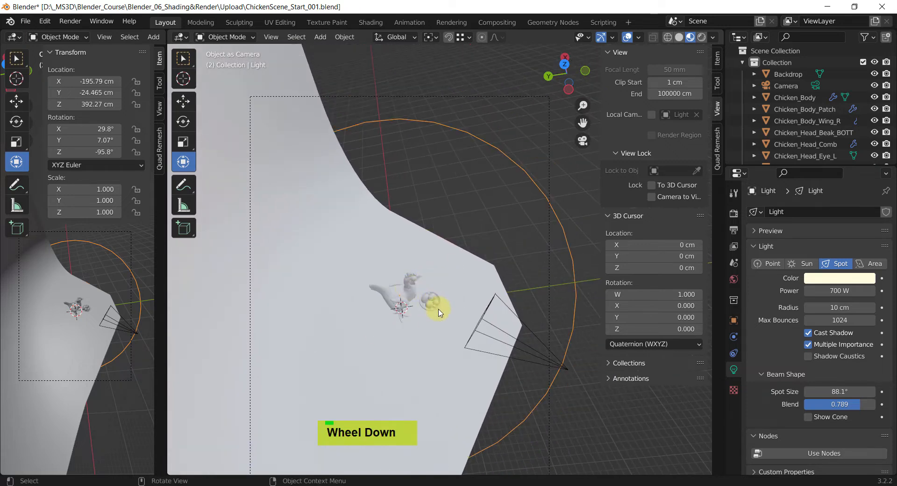
Set the narrow viewport to a free perspective overlooking the spot light and camera, keeping the main viewport looking through the light
middle_click_drag(89, 310, 149, 301)
scroll(86, 305, "down", 8)
middle_click_drag(206, 318, 394, 337)
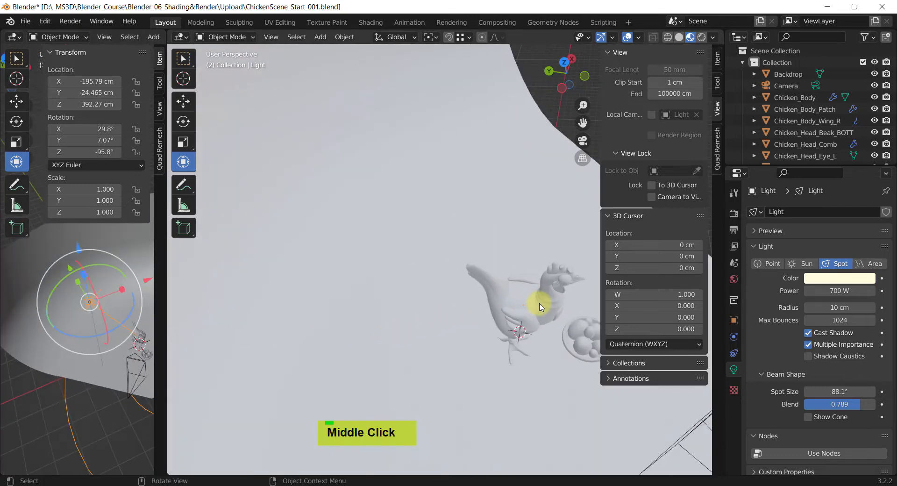
middle_click_drag(541, 307, 559, 310)
key("KP_0")
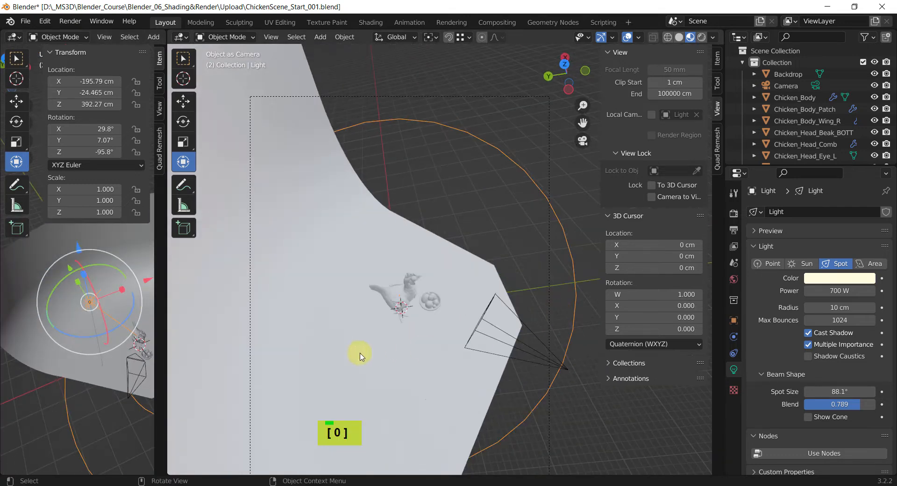
middle_click_drag(72, 312, 137, 370)
middle_click_drag(99, 330, 88, 309)
middle_click_drag(128, 359, 118, 344, "shift")
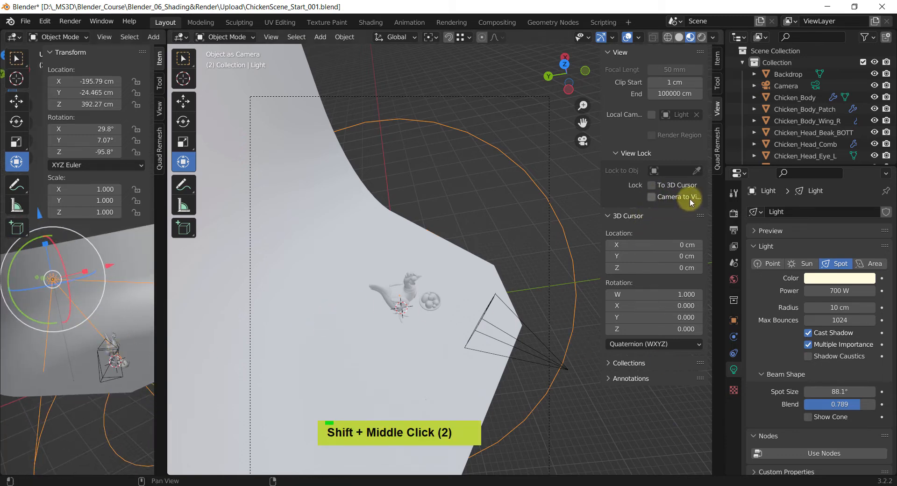
Turn on the Camera to View lock and re-aim the spot light at the chicken, with rotation about 30.8°, 6.84°, -94°
left_click(652, 200)
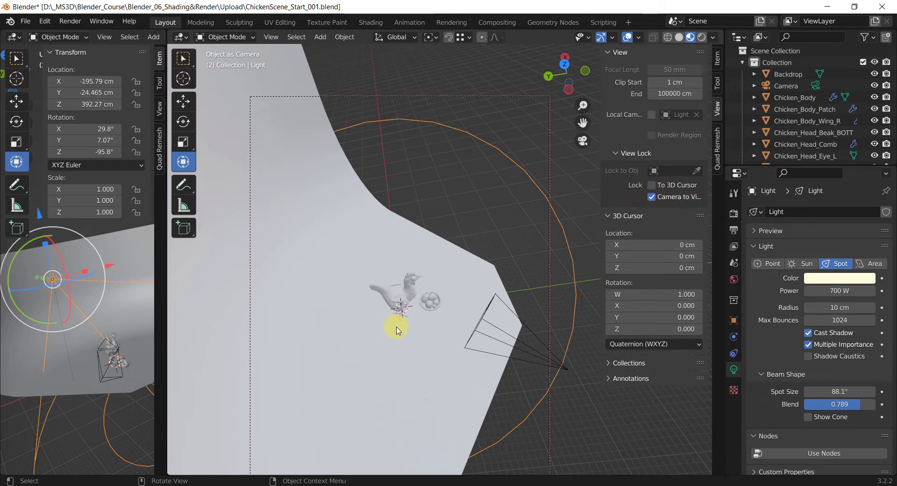
middle_click_drag(396, 331, 158, 329)
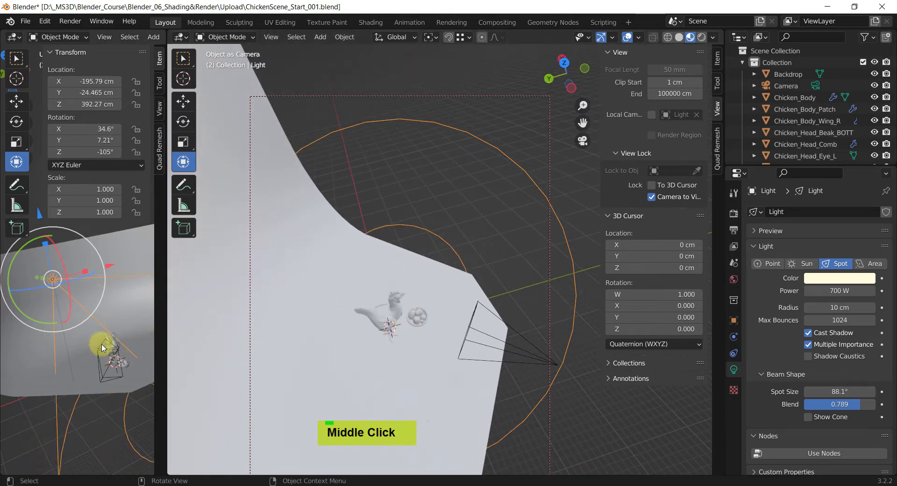
middle_click_drag(432, 319, 424, 326)
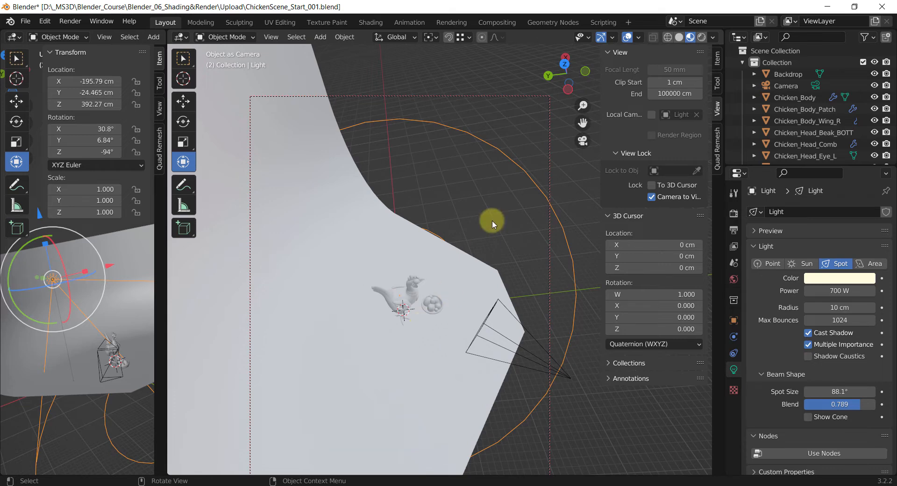
Preview the light in Rendered shading, turn its aim to about -88° in Z, and return the viewport to Material Preview
key("z")
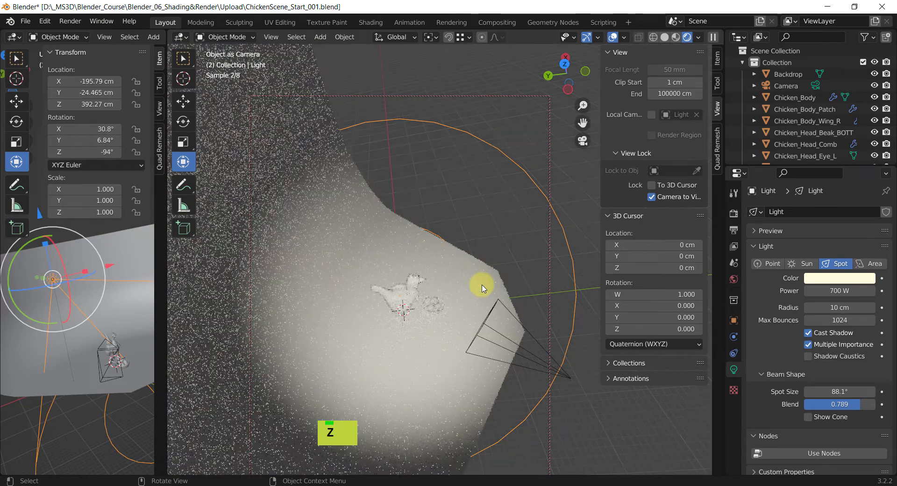
mouse_move(423, 305)
middle_mouse_down()
mouse_move(406, 320)
mouse_move(412, 306)
middle_mouse_up()
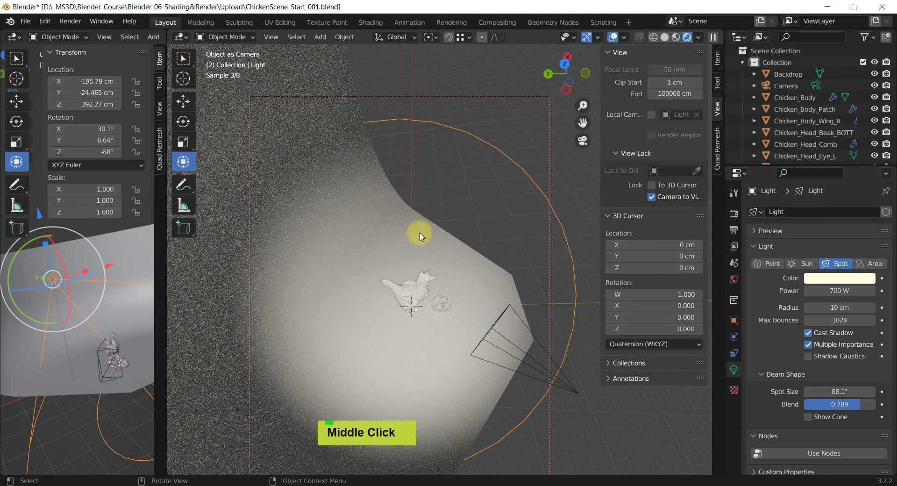
key("z")
left_click(475, 270)
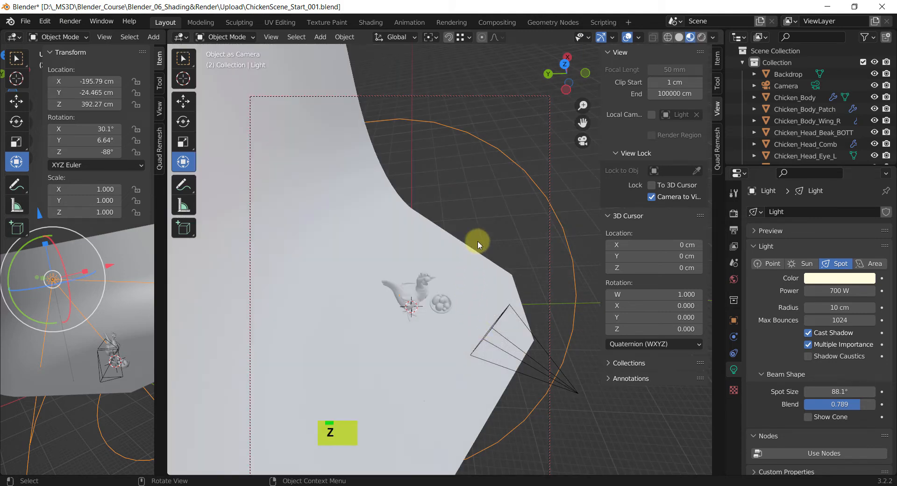
Pull the spot light back and around to about X -453, Y -263, Z 326 cm, and undo the last change
scroll(477, 240, "down", 2)
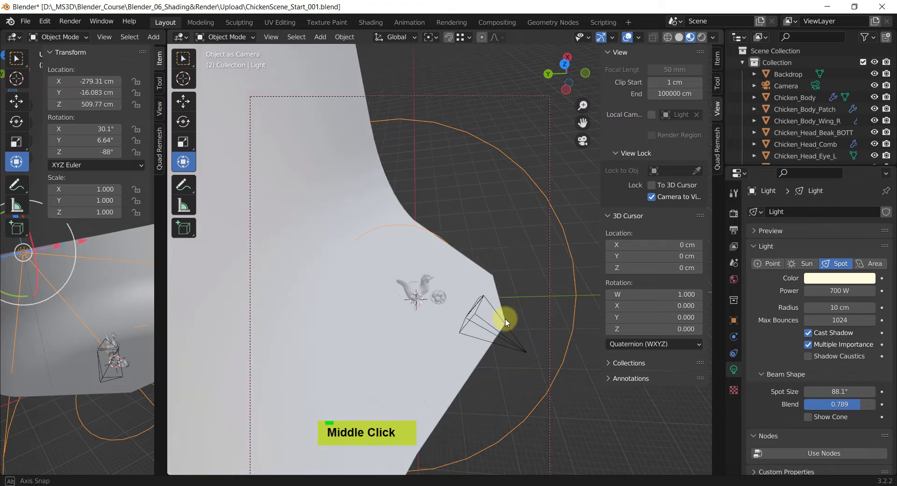
middle_click_drag(505, 318, 453, 299)
scroll(514, 383, "down", 2)
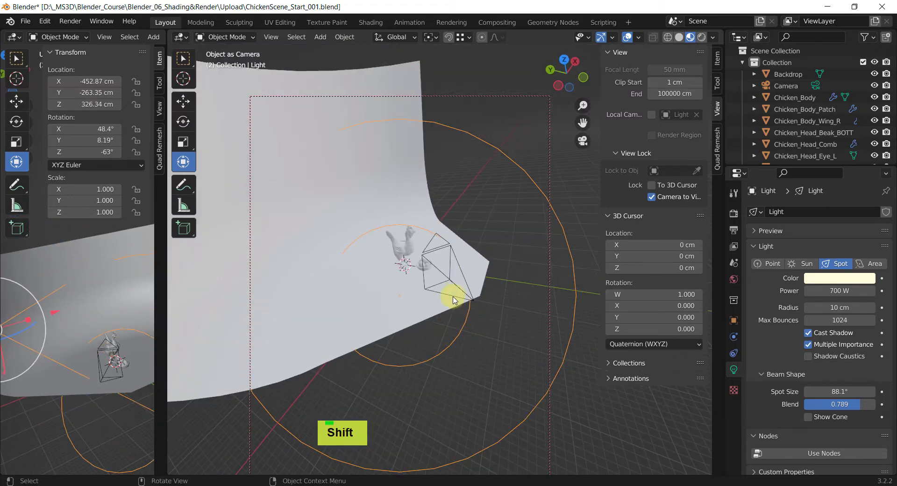
key("ctrl+z")
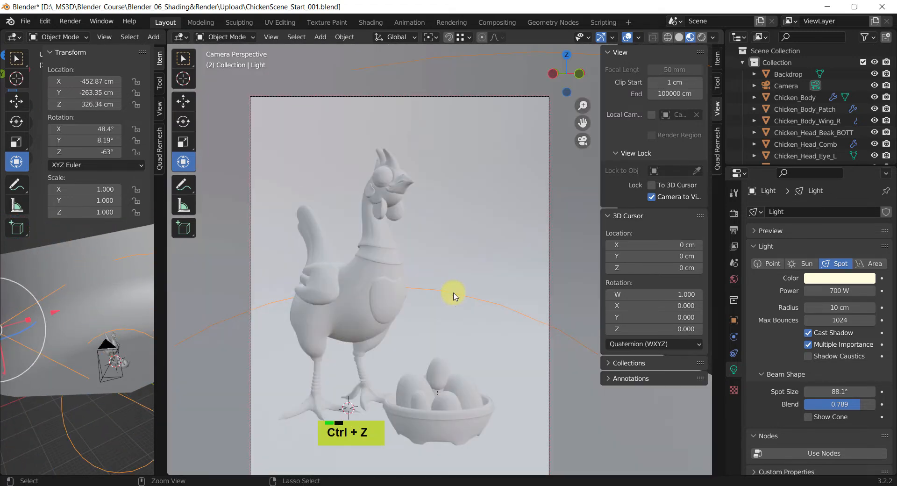
Pull the scene camera back from the chicken to about X -372, Y -485, Z 101 cm through the locked view
scroll(447, 282, "down", 2)
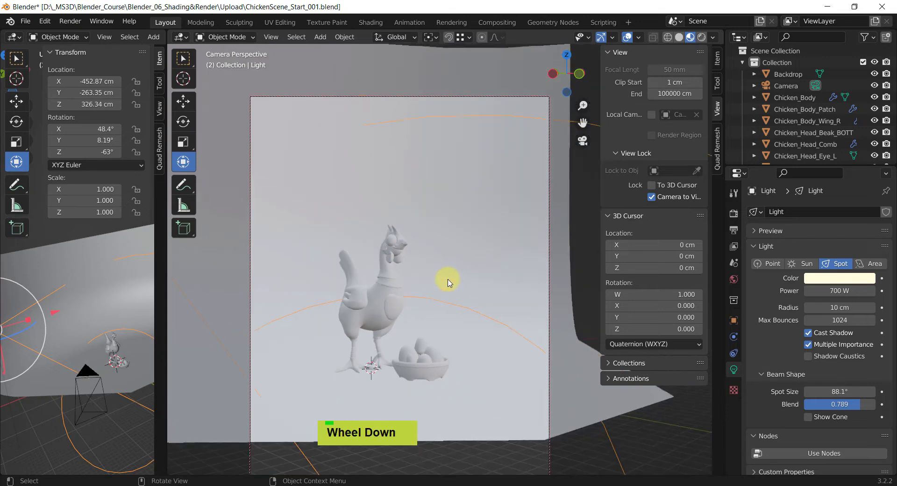
middle_click_drag(447, 283, 441, 293)
scroll(441, 293, "down", 1)
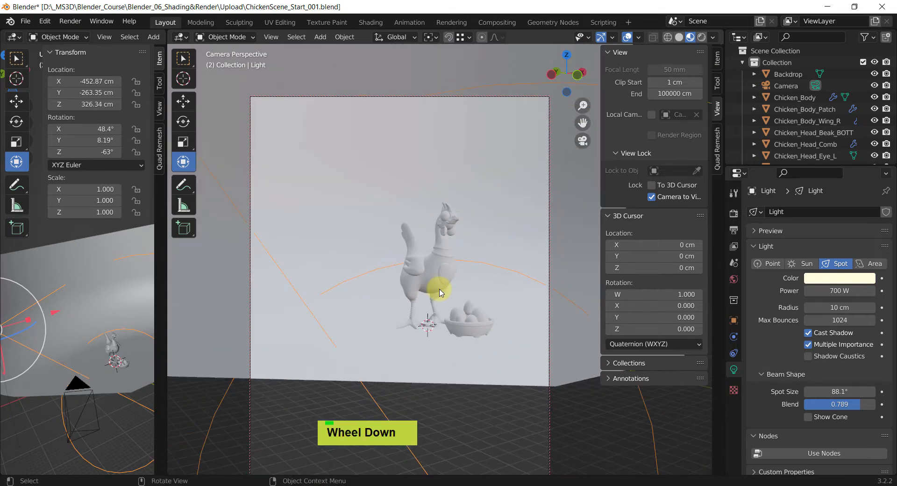
Leave the camera view for a free perspective and turn off the Camera to View lock
key("KP_0")
middle_click_drag(409, 268, 430, 308, "shift")
middle_click_drag(453, 269, 465, 283, "shift")
left_click(661, 200)
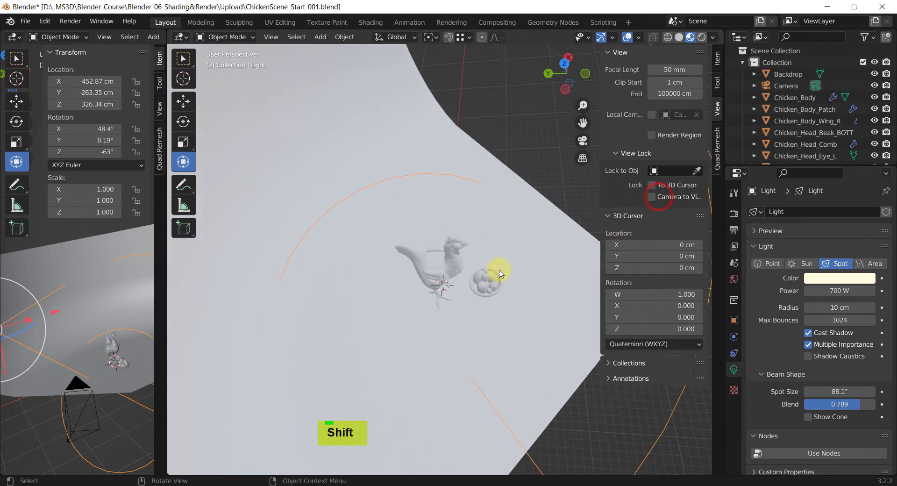
Examine where the spot light and camera sit around the backdrop, and select the camera
scroll(497, 275, "down", 3)
scroll(465, 258, "down", 2, "shift")
middle_click_drag(462, 257, 407, 234)
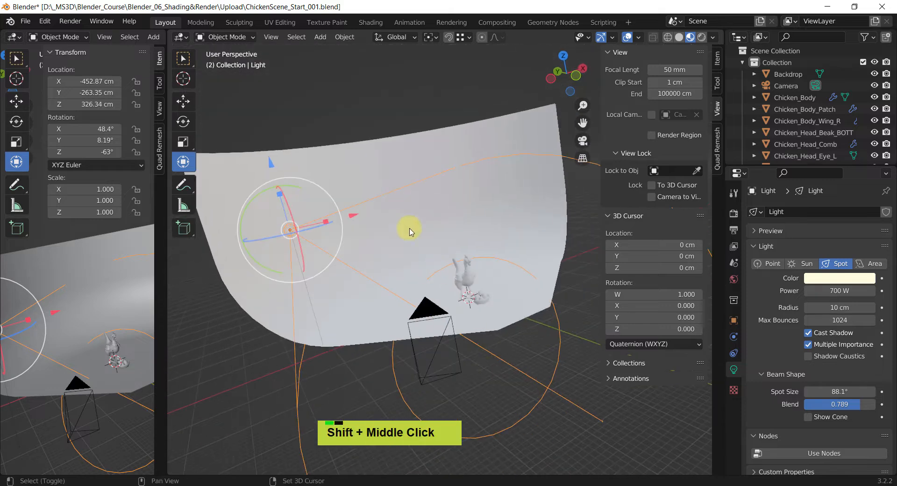
middle_click_drag(456, 355, 392, 327)
scroll(449, 341, "down", 2)
scroll(395, 285, "up", 2)
middle_click_drag(394, 284, 433, 408)
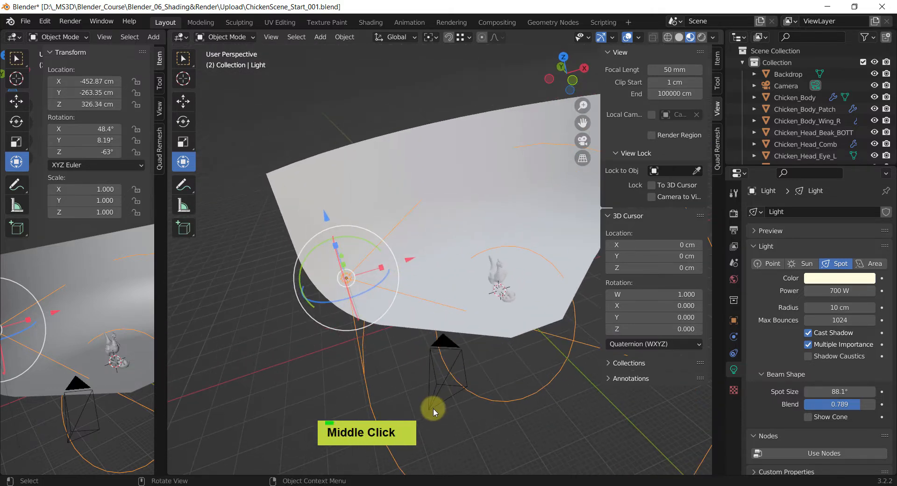
left_click(431, 411)
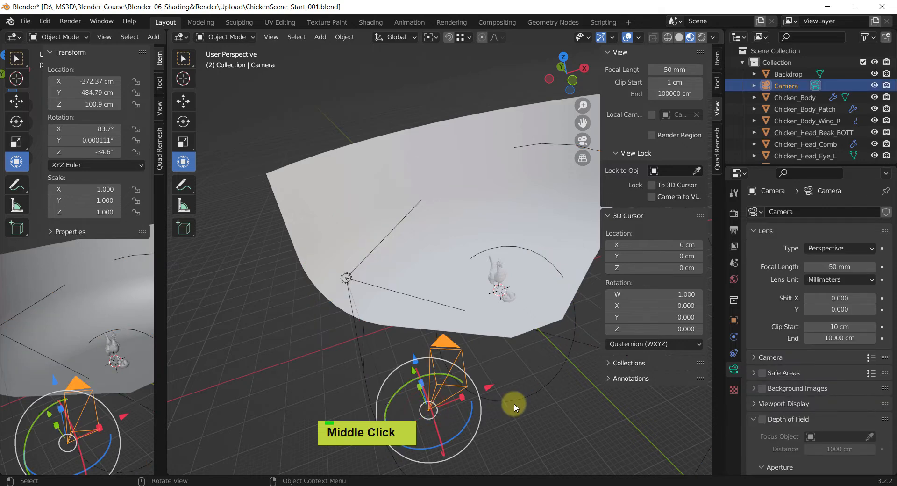
Inspect the chicken, backdrop and camera from several angles and distances, and select the spot light to compare its position
scroll(505, 310, "up", 5)
middle_click_drag(504, 292, 416, 355, "shift")
scroll(444, 354, "down", 2)
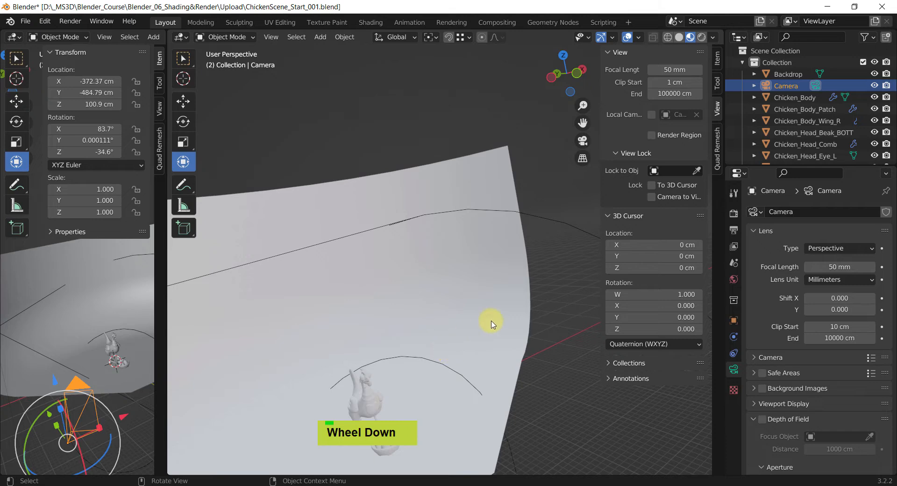
middle_click_drag(491, 326, 477, 350, "shift")
scroll(426, 344, "down", 1, "ctrl")
middle_click_drag(322, 388, 405, 323, "shift")
middle_click_drag(512, 340, 487, 338, "shift")
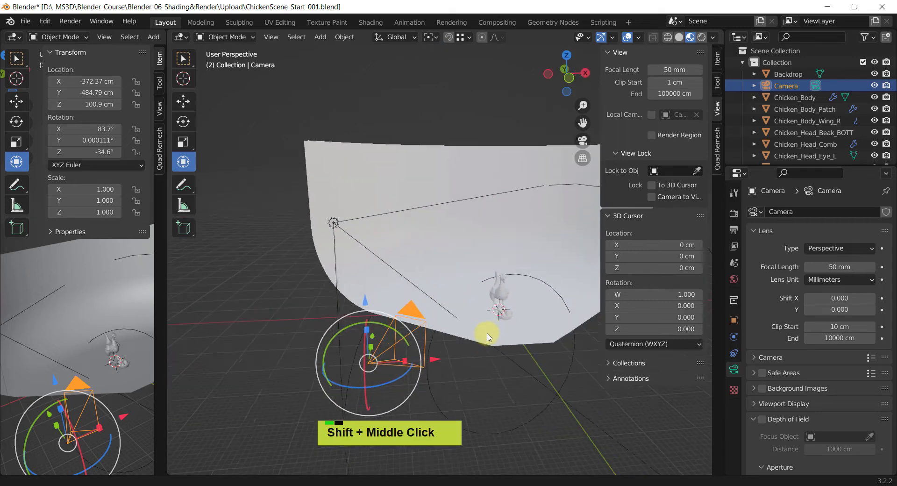
scroll(456, 341, "up", 4)
scroll(482, 319, "down", 3)
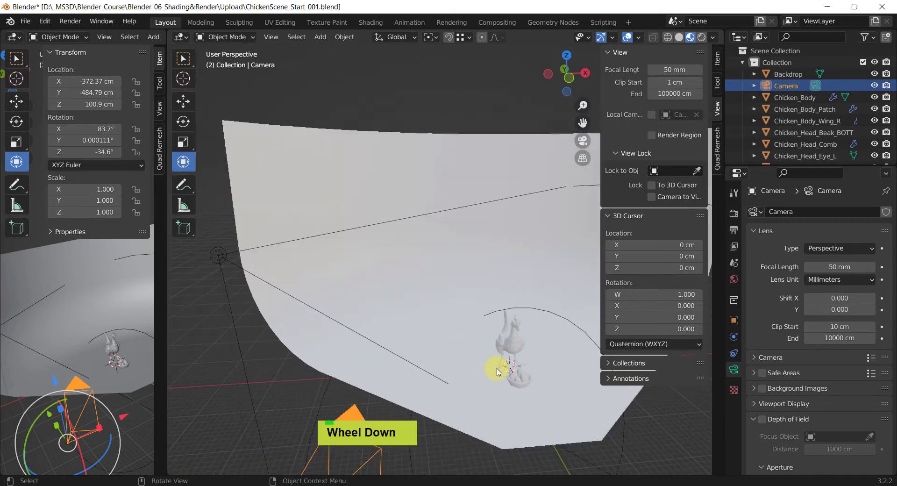
left_click(219, 257)
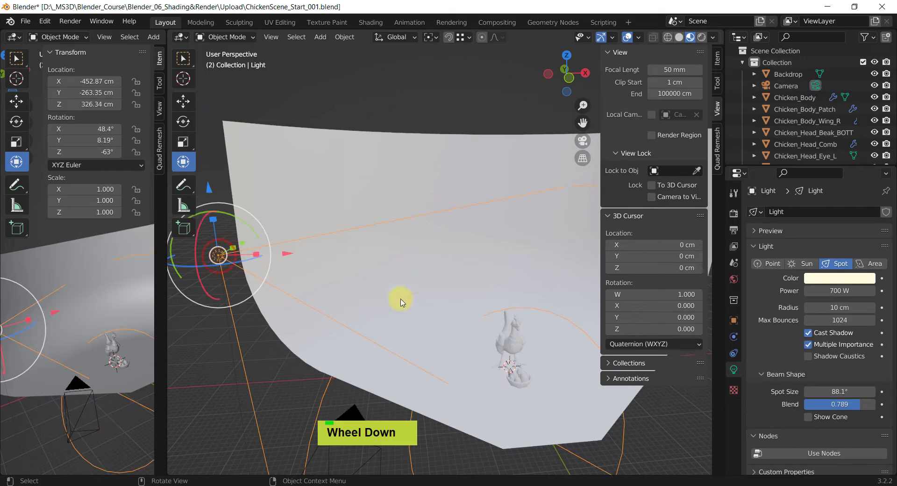
Select the chicken body, frame the chicken and egg bowl closely, and align the scene camera to that view
left_click(514, 335)
middle_click_drag(524, 368, 426, 282)
scroll(537, 366, "up", 4)
scroll(467, 369, "up", 2)
scroll(425, 295, "up", 1)
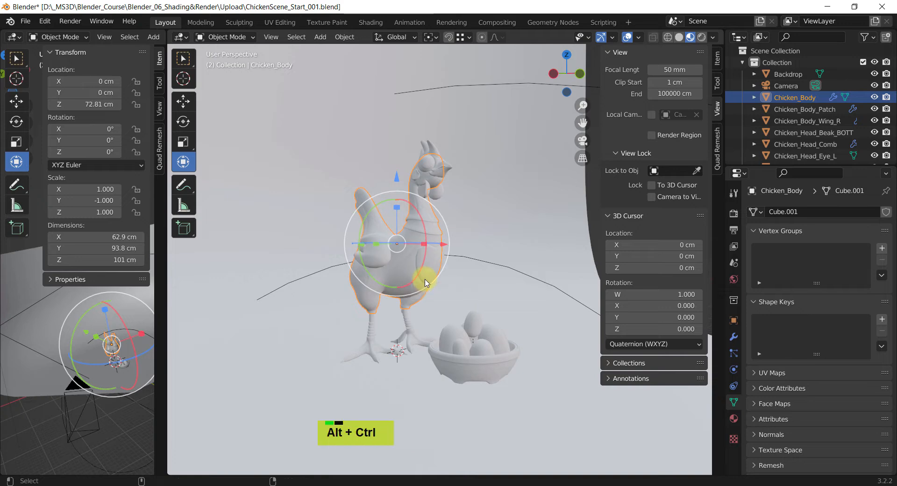
key("ctrl+alt+KP_0")
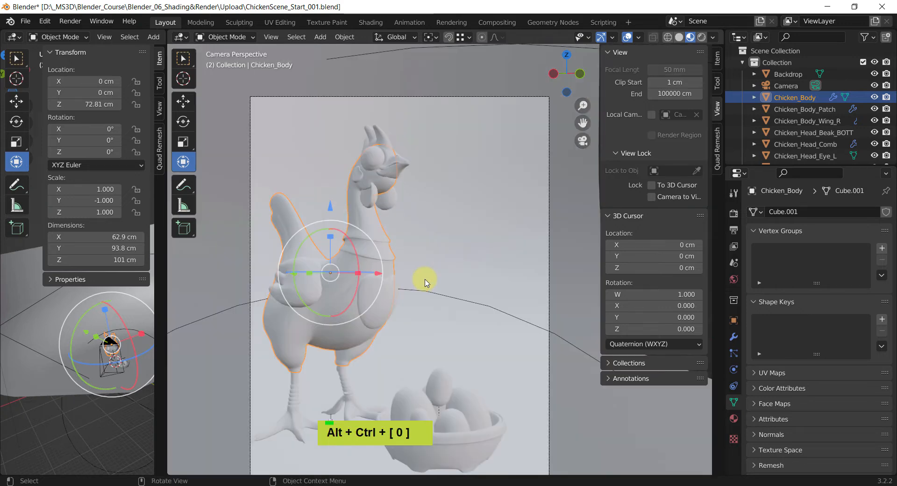
Fine-tune the camera framing through the Camera to View lock to center the chicken and egg bowl, and turn the lock off
scroll(425, 281, "down", 4)
scroll(407, 286, "up", 2)
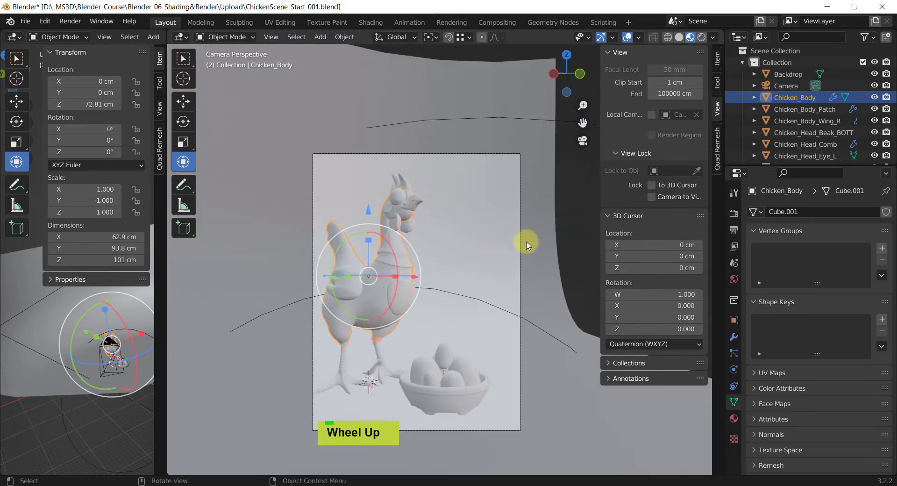
middle_click_drag(406, 291, 439, 314)
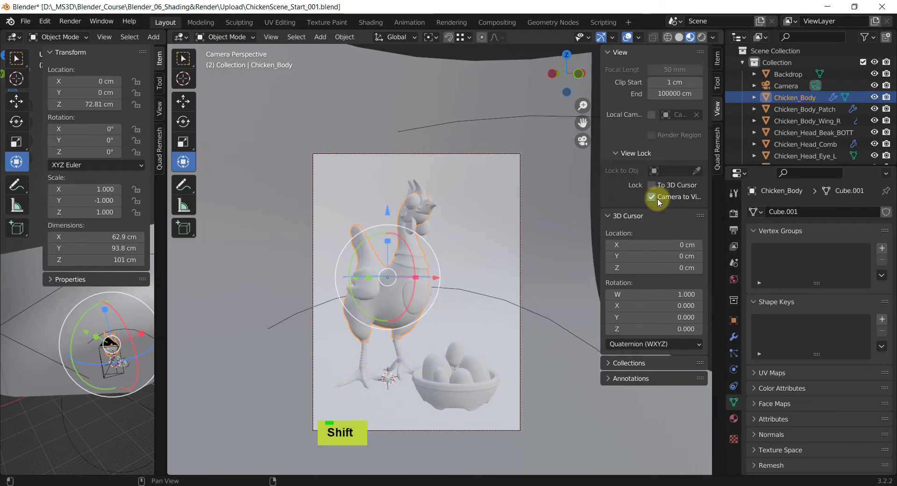
left_click(653, 198)
Select the spot light and move it to about X -160, Y -266, Z 379 cm
scroll(444, 276, "down", 5)
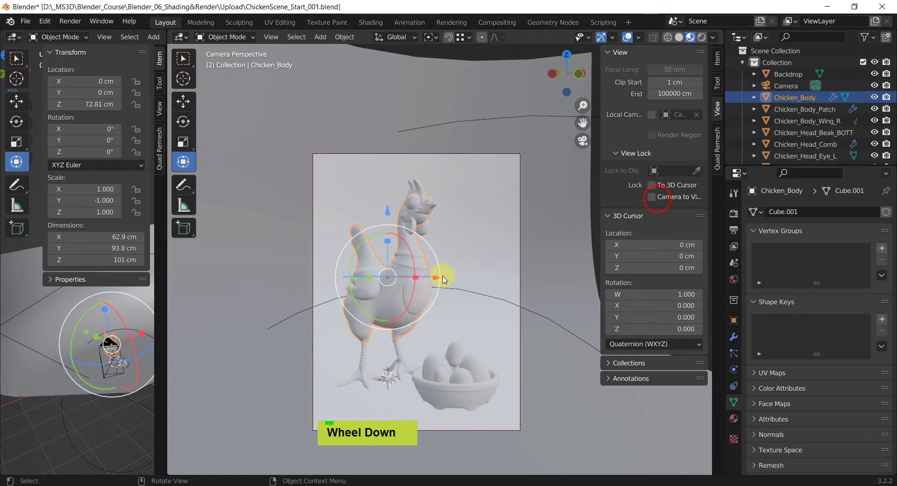
scroll(465, 341, "up", 4)
scroll(455, 350, "down", 3)
mouse_move(455, 350)
middle_mouse_down()
mouse_move(476, 366)
mouse_move(537, 374)
mouse_move(546, 366)
mouse_move(550, 344)
mouse_move(538, 336)
mouse_move(464, 340)
middle_mouse_up()
left_click(569, 321)
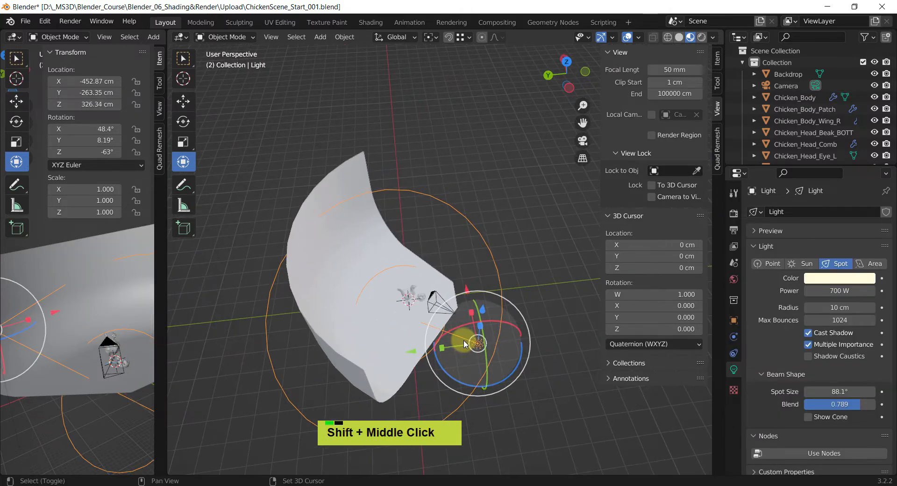
key("g")
key("x")
left_click(449, 237)
key("g")
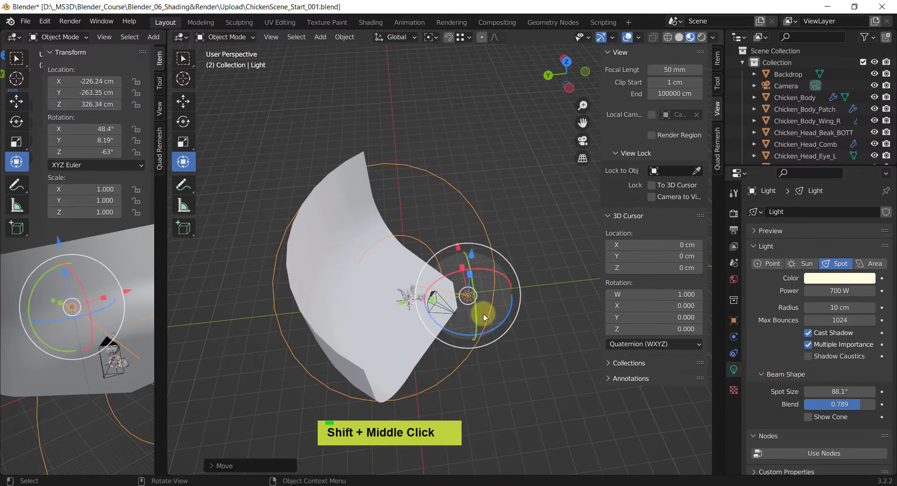
left_click(472, 276)
Rotate the spot light around the global Y axis down toward the chicken and move it to about Y -166 cm
key("r")
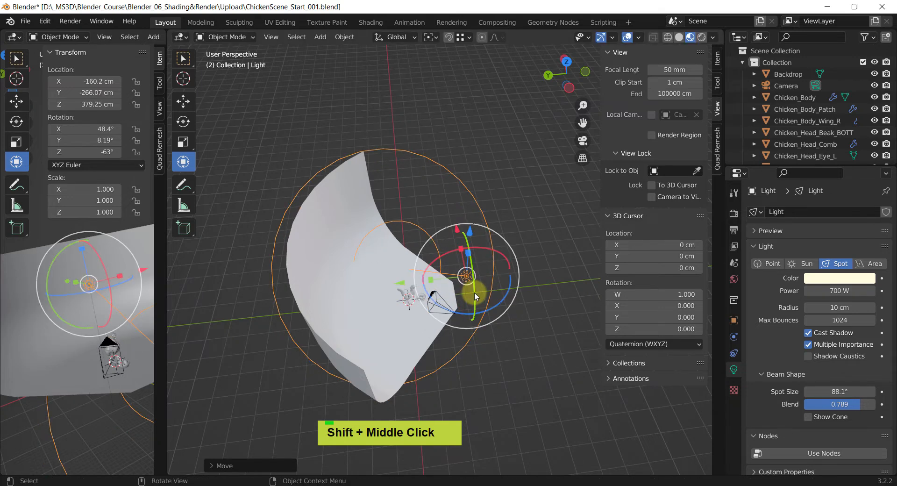
key("y")
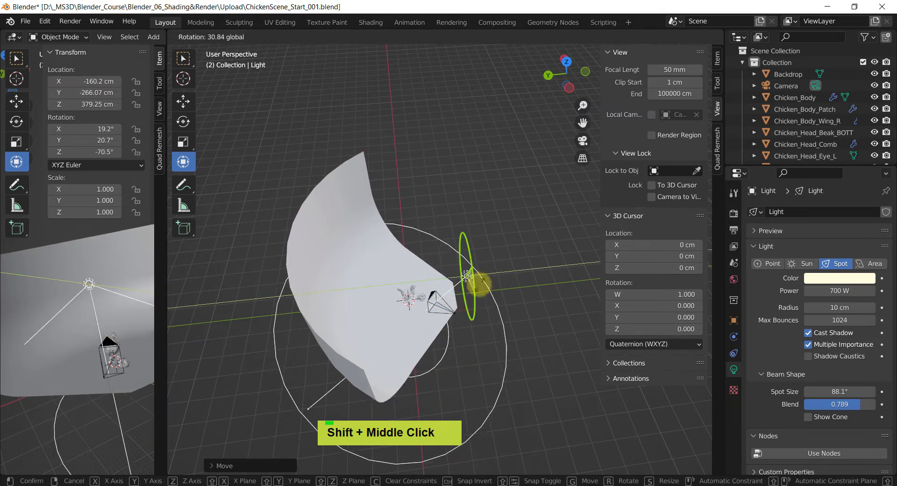
left_click(489, 294)
middle_click_drag(491, 296, 405, 279)
left_click_drag(403, 276, 379, 275)
Render the scene to check the lighting from the spot light, and return to the viewport
middle_click_drag(491, 341, 463, 331)
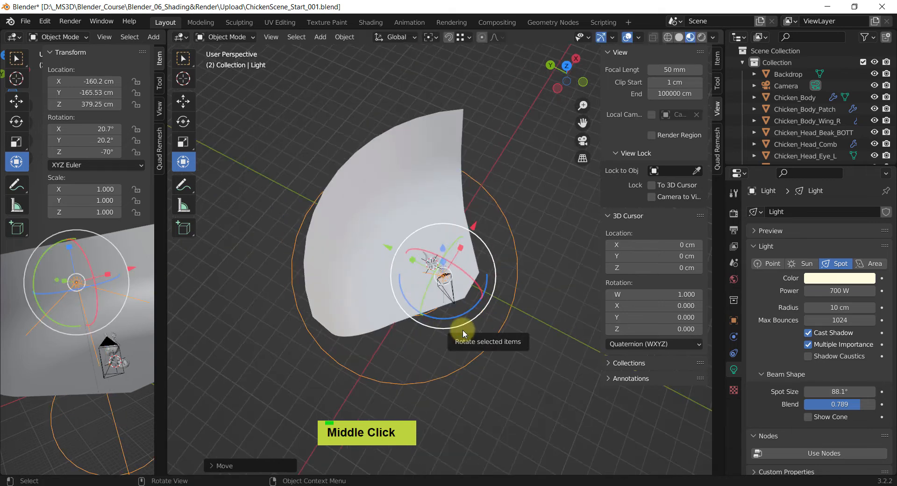
key("F12")
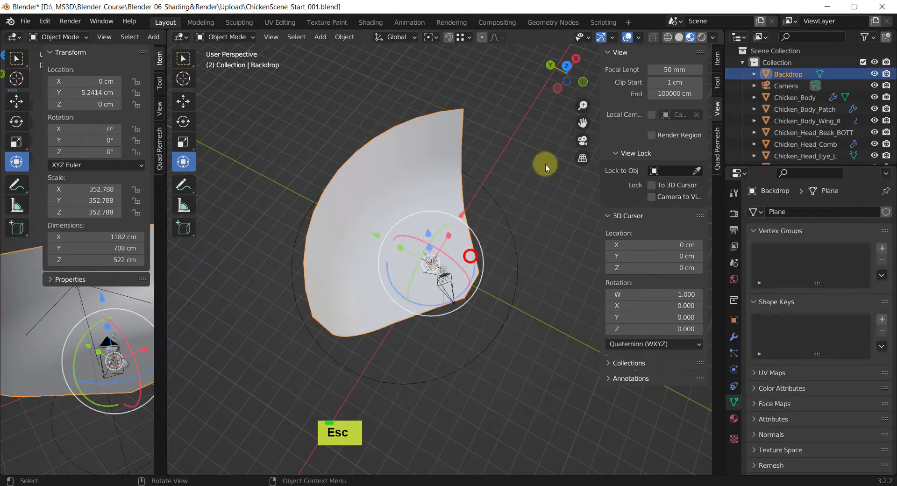
scroll(440, 287, "up", 2)
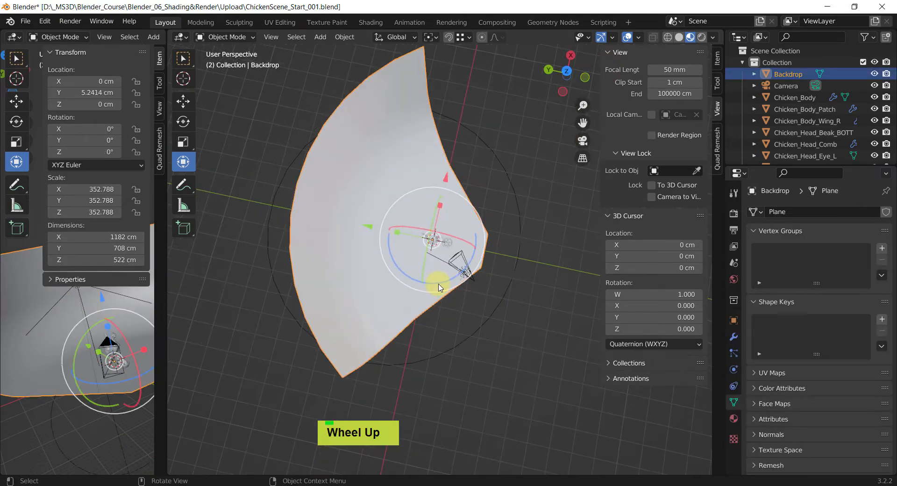
Turn the spot light to about -99.8° around Z and move it to about Y -87 cm
left_click(464, 277)
middle_click_drag(465, 279, 488, 309)
scroll(471, 278, "up", 2)
left_click_drag(486, 303, 465, 305)
left_click_drag(402, 277, 366, 270)
middle_click_drag(367, 270, 382, 258)
scroll(430, 280, "down", 2)
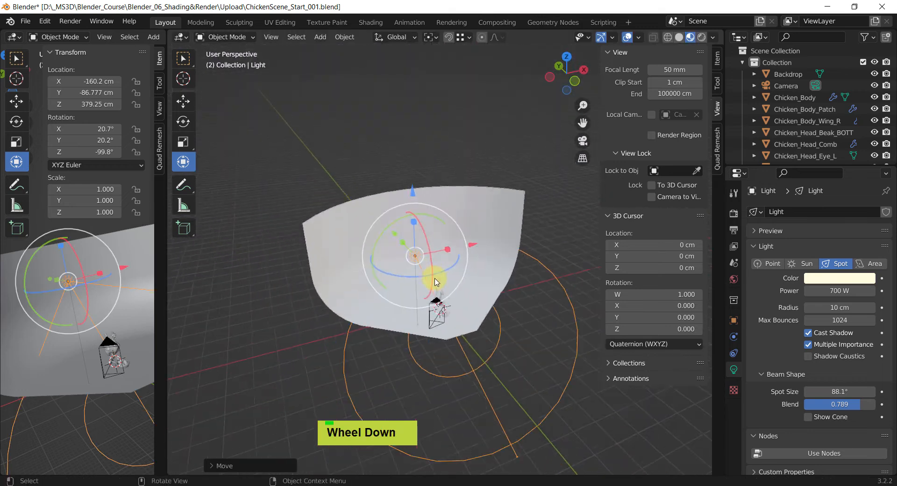
Add an area light at the world origin
middle_click_drag(430, 280, 407, 304)
scroll(500, 326, "up", 3)
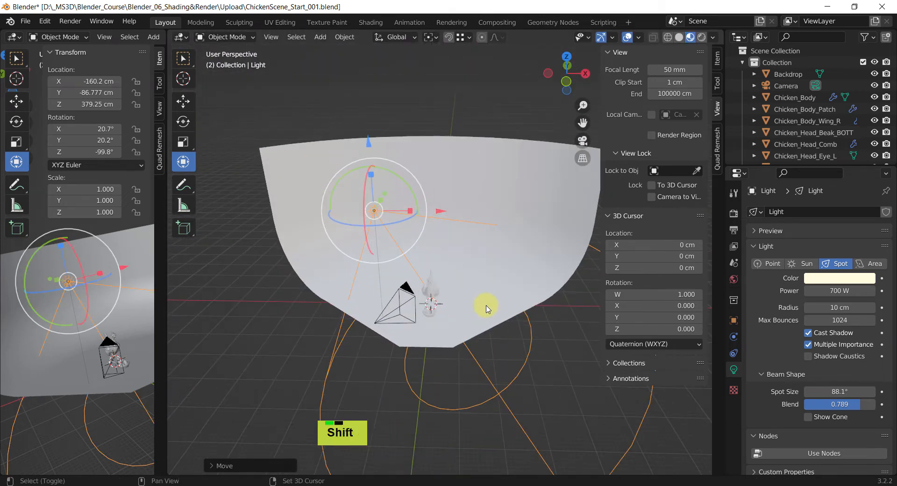
middle_click_drag(485, 311, 444, 299, "shift")
key("shift+a")
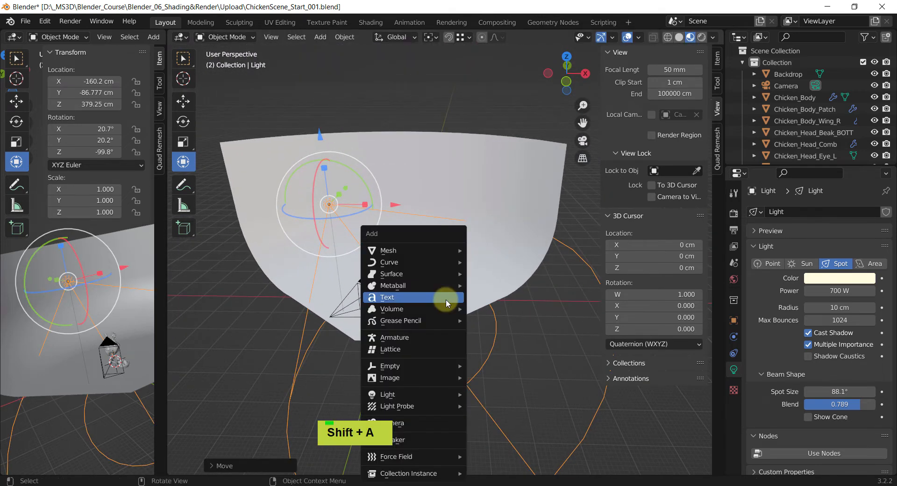
mouse_move(428, 397)
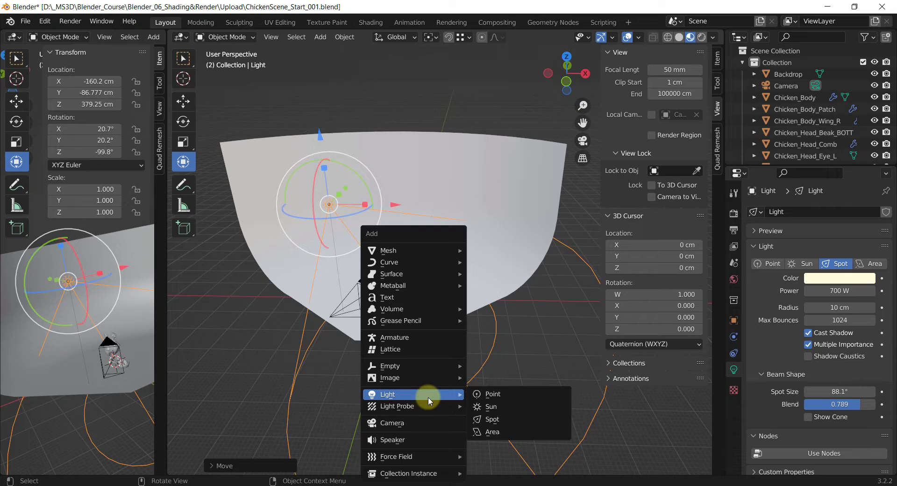
left_click(500, 431)
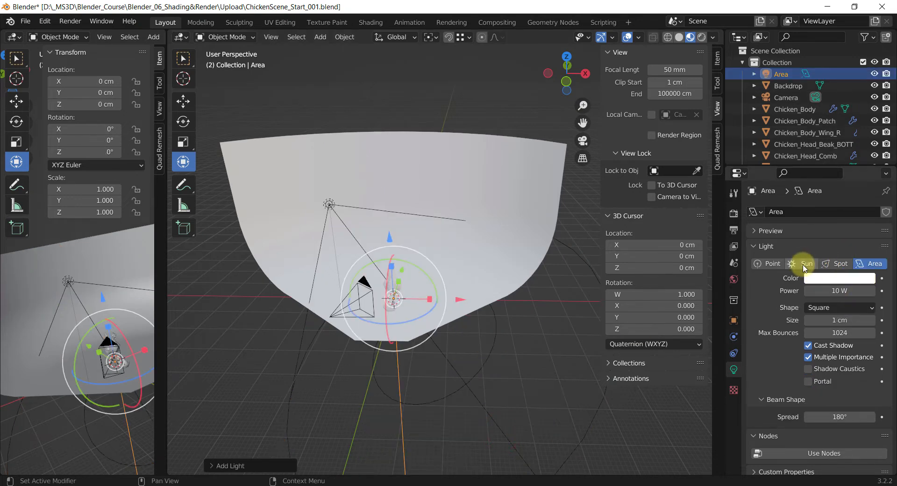
Try the Point, Sun and Spot types on the new light, and return it to Area
left_click(773, 263)
left_click(796, 263)
left_click(837, 262)
left_click(857, 264)
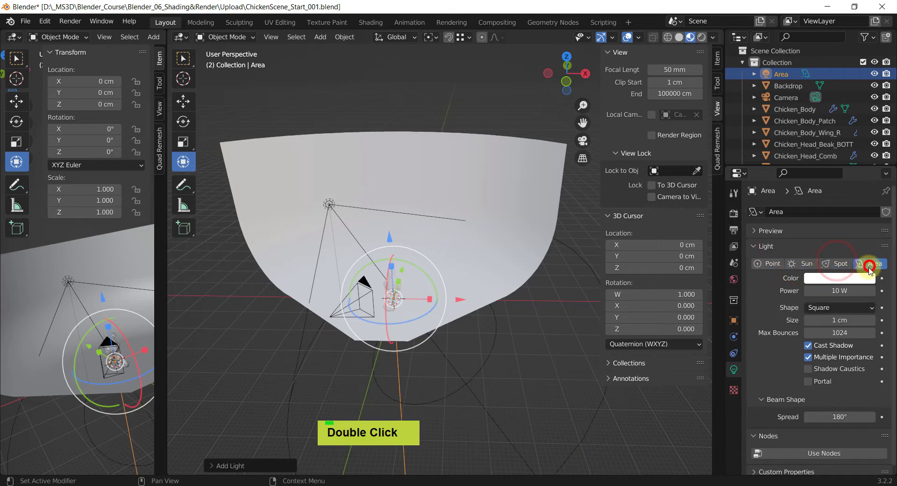
Move the area light up and to the chicken's side, to about X 74, Z 100 cm
middle_click_drag(389, 301, 381, 283)
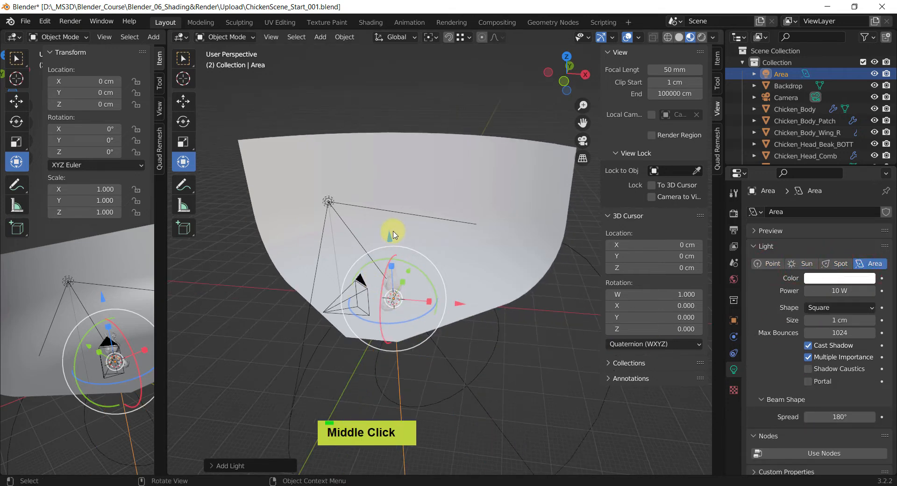
left_click_drag(389, 235, 389, 209)
scroll(394, 274, "up", 4)
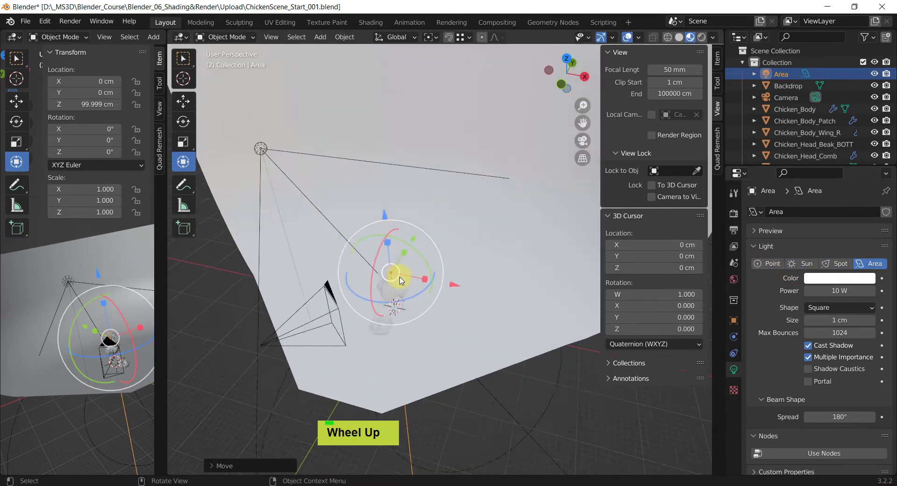
left_click_drag(452, 286, 480, 314)
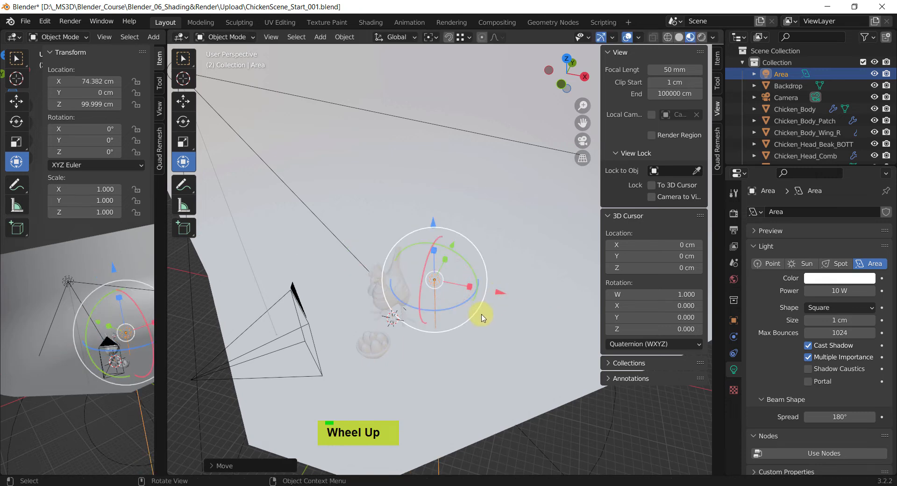
Set the area light's color to a saturated bright green
scroll(481, 314, "down", 2)
left_click(841, 279)
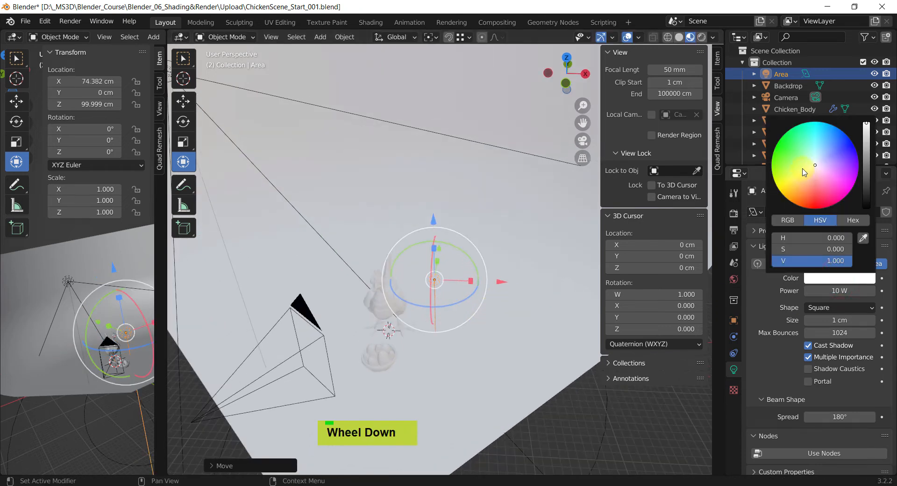
left_click_drag(815, 169, 767, 159)
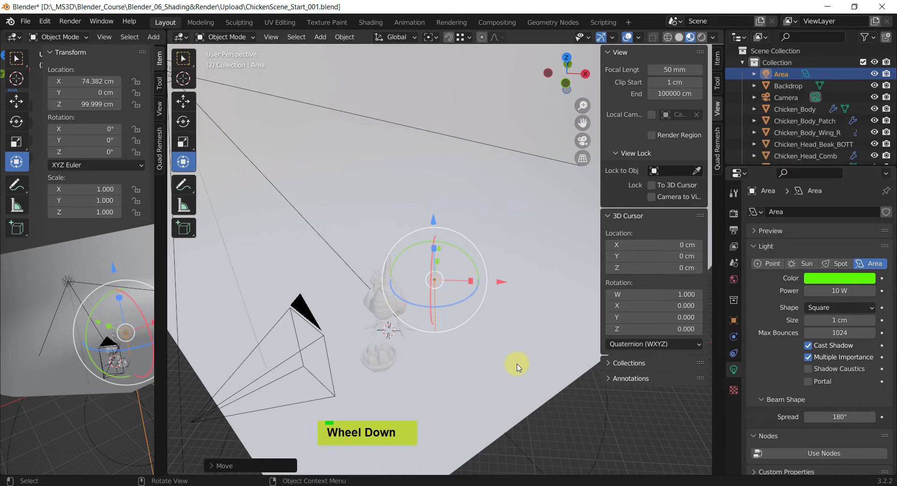
Rotate the area light to about 91.8° around Y to face the chicken and move it to about Y -67 cm
middle_click_drag(441, 307, 420, 322, "shift")
middle_click_drag(425, 275, 435, 272)
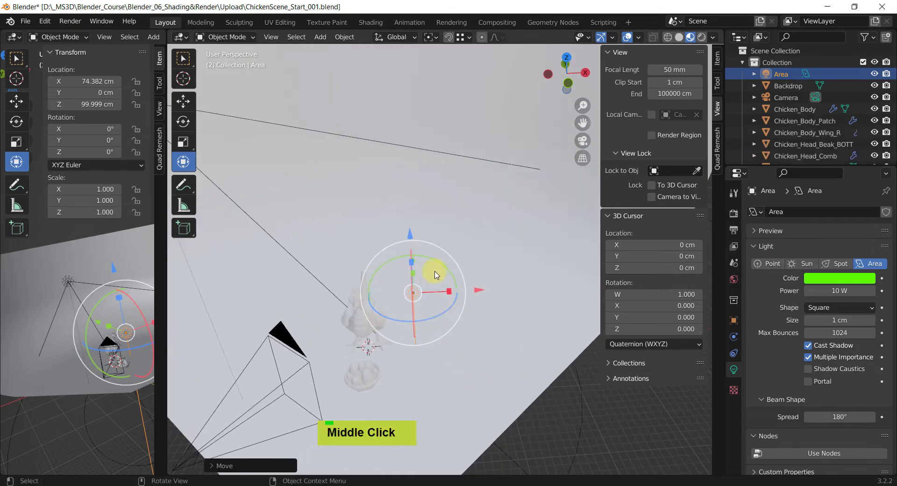
left_click_drag(430, 257, 537, 343)
middle_click_drag(401, 330, 426, 299, "shift")
left_click_drag(417, 273, 447, 304)
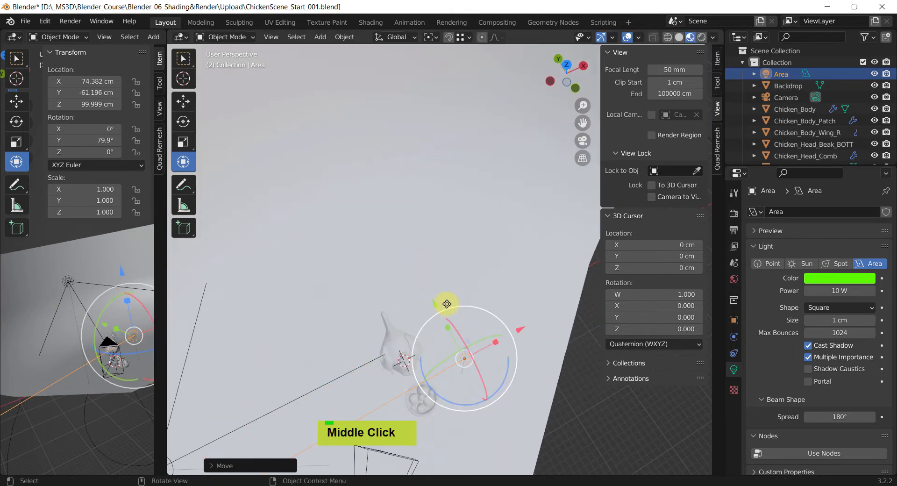
middle_click_drag(447, 359, 435, 294, "shift")
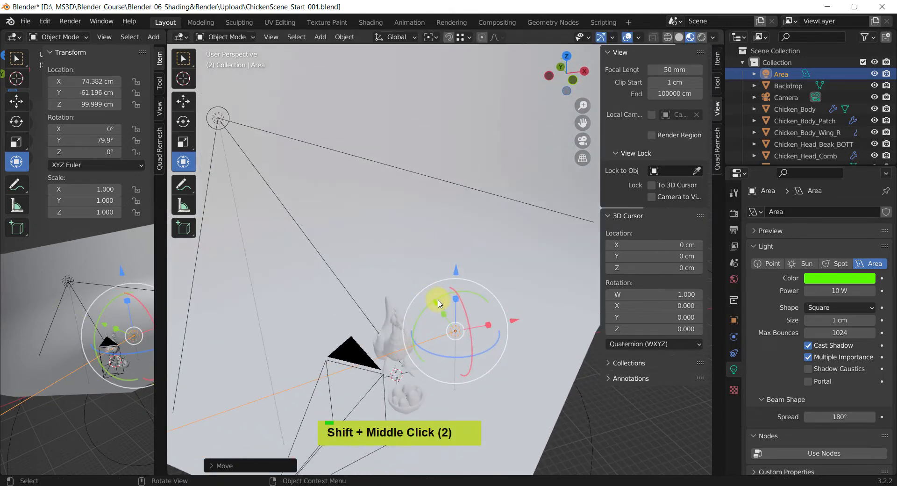
left_click_drag(437, 300, 445, 294)
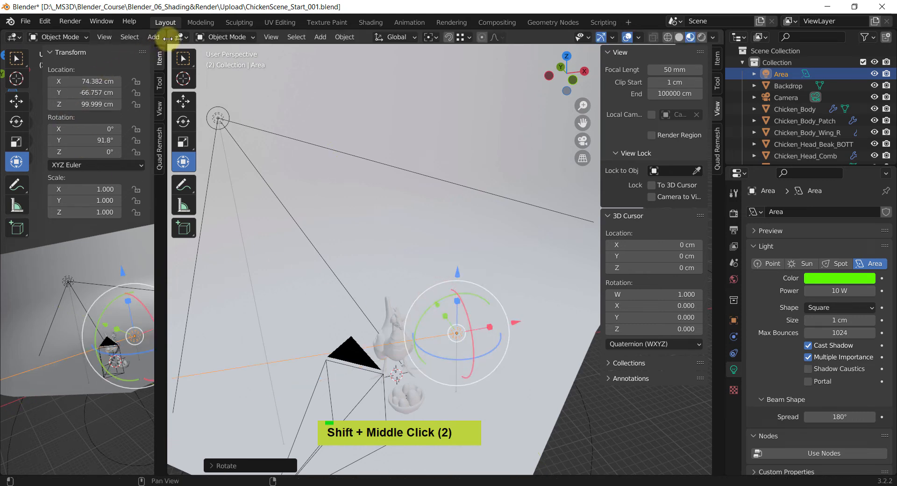
Enlarge the main viewport over the narrow second one and inspect the area light's placement beside the chicken
left_click_drag(168, 34, 2, 46)
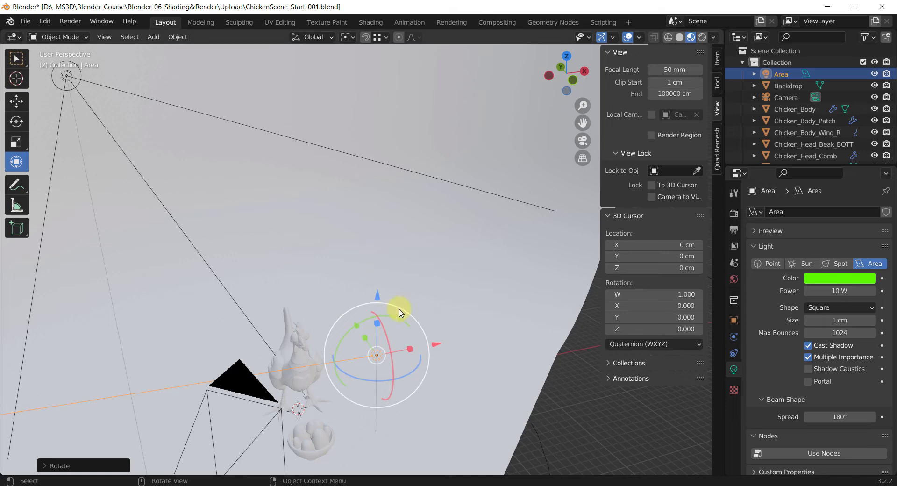
middle_click_drag(400, 308, 380, 266, "shift")
scroll(443, 260, "up", 1)
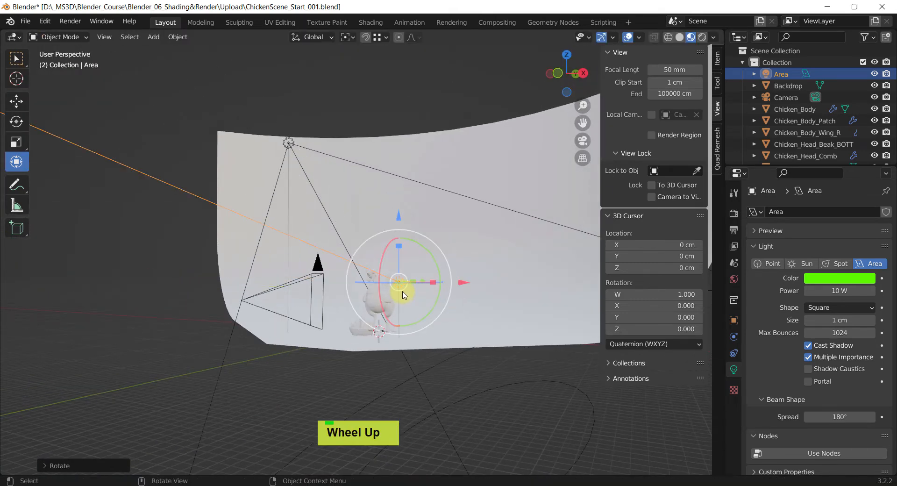
middle_click_drag(403, 290, 443, 266)
middle_click_drag(427, 237, 426, 374)
scroll(391, 351, "up", 4)
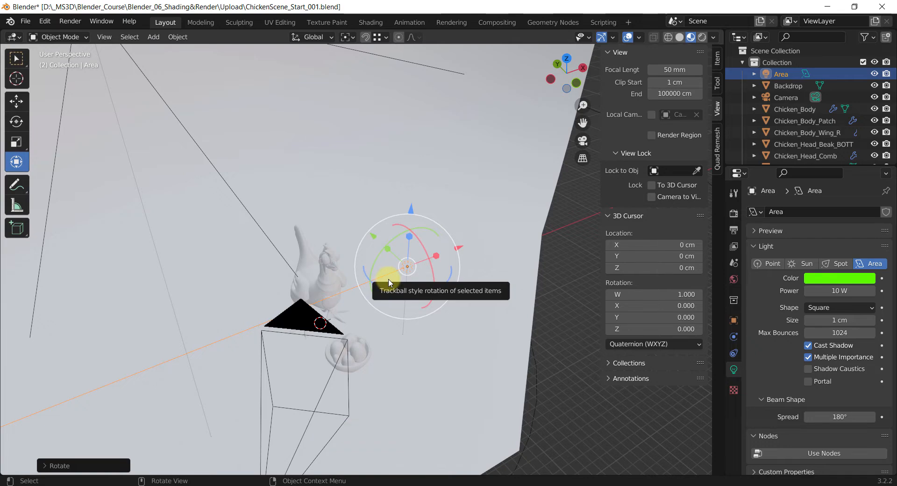
Switch the viewport to Rendered shading and examine the green light falling on the chicken and egg bowl
key("z")
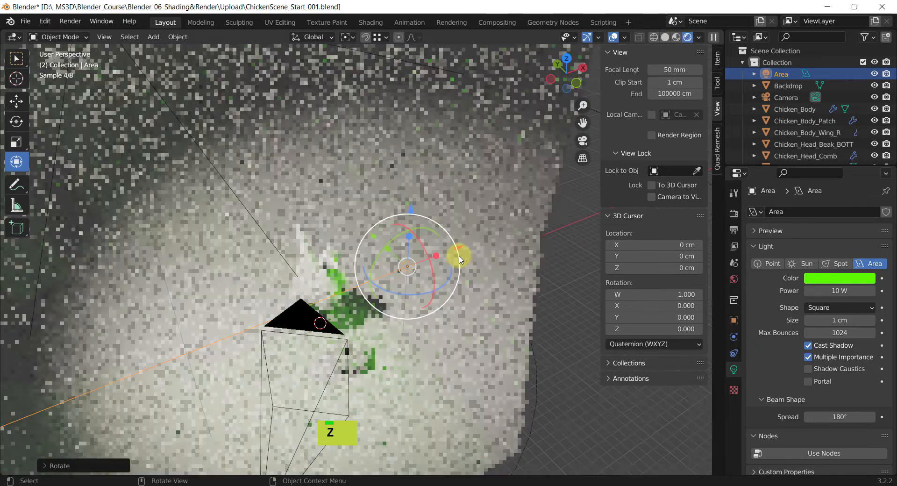
middle_click_drag(390, 315, 371, 358)
scroll(342, 259, "up", 2)
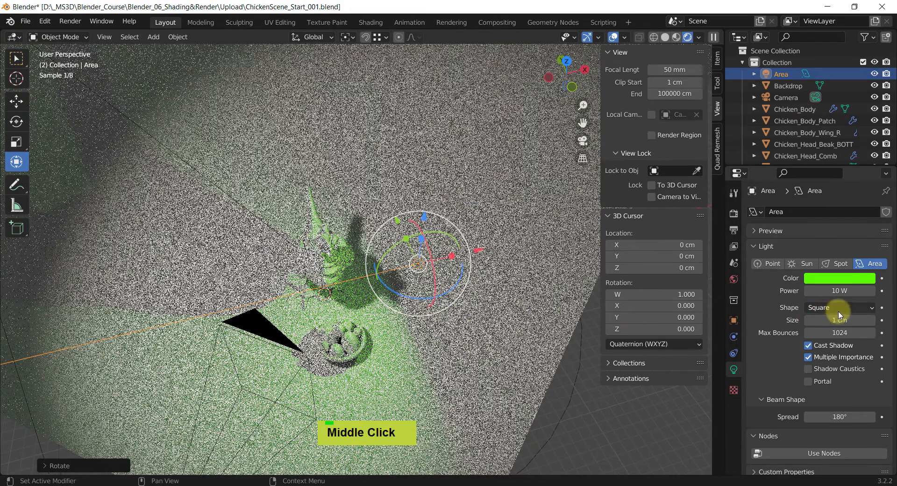
middle_click_drag(388, 317, 369, 280)
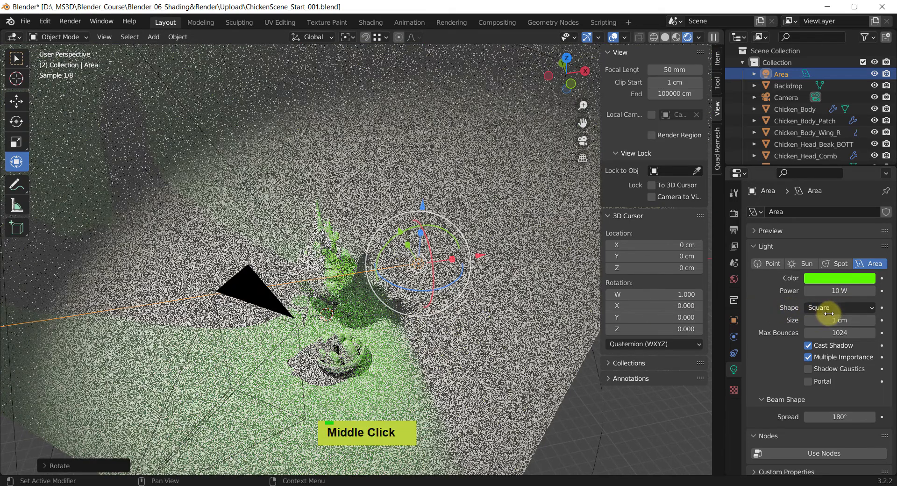
Set the square area light's size to 50 cm
scroll(417, 279, "up", 3)
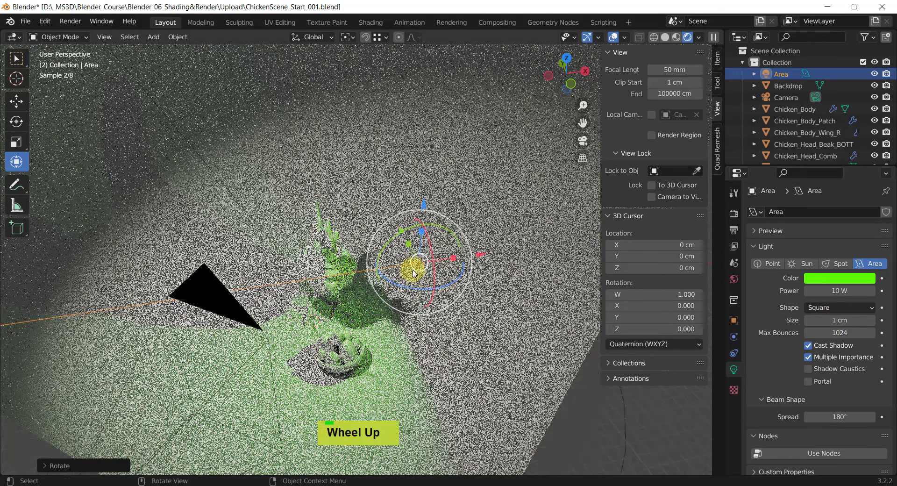
left_click(839, 320)
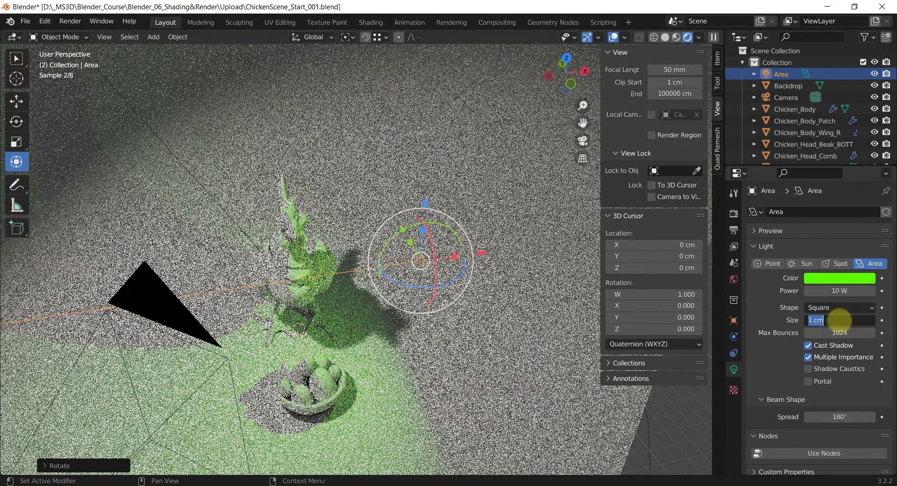
type("50")
key("Return")
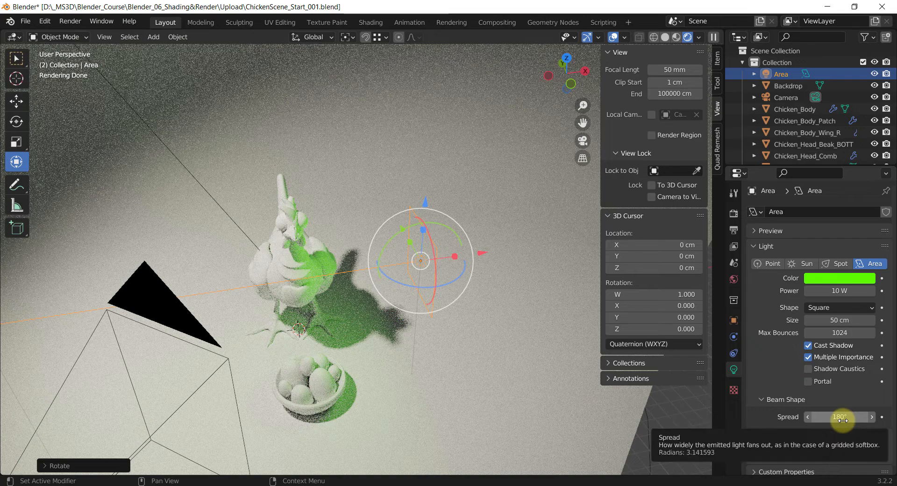
Narrow the area light's beam by trying a spread of 116° and settling on 90°
middle_click_drag(390, 323, 326, 322)
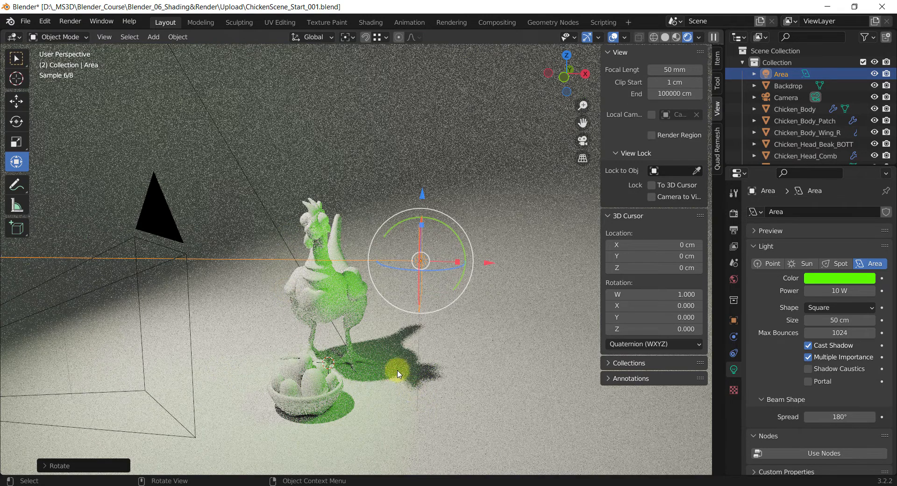
double_click(834, 417)
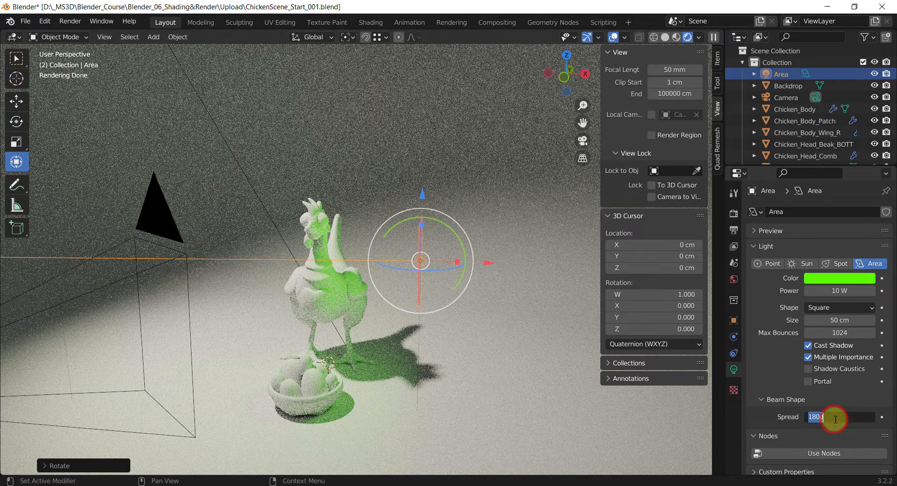
type("116")
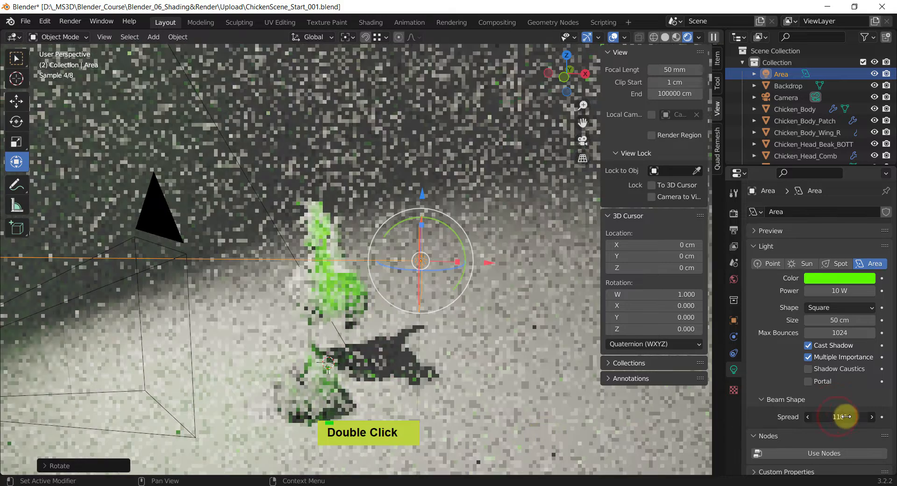
key("Return")
type("90")
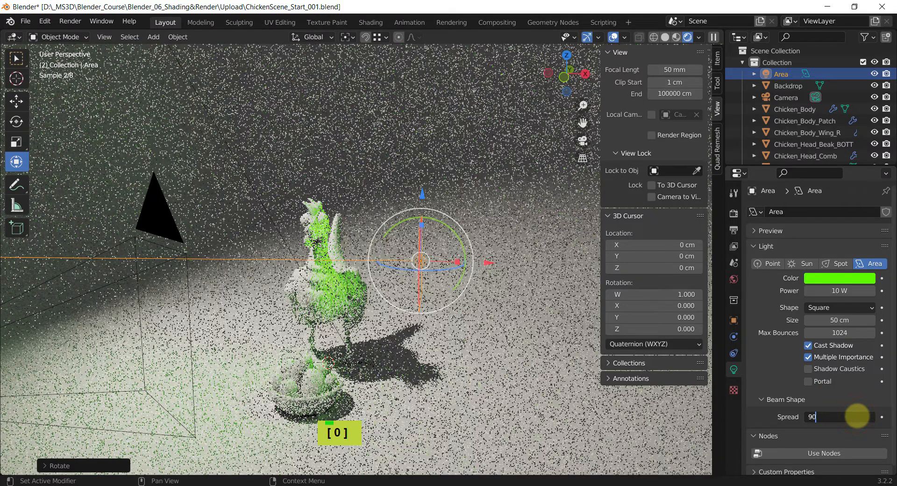
key("Return")
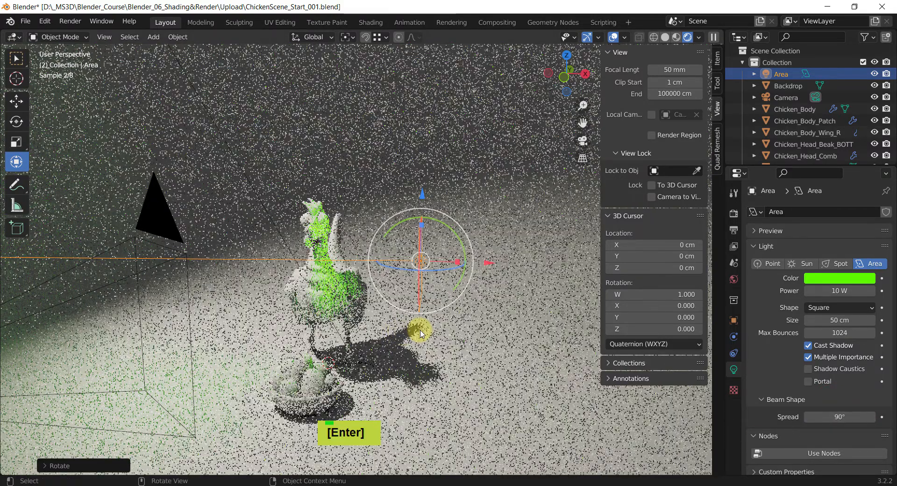
Move the area light slightly farther from the chicken along the X axis and rotate it a little around Z
middle_click_drag(421, 332, 446, 344)
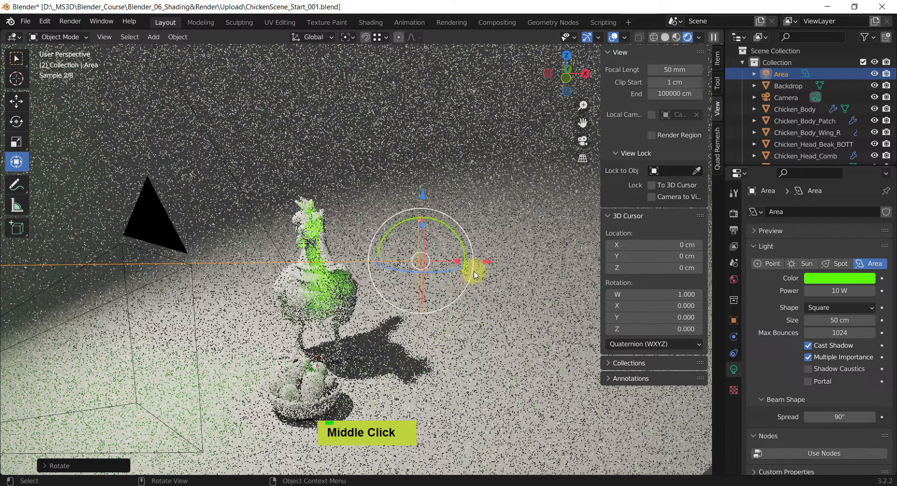
left_click_drag(487, 264, 494, 263)
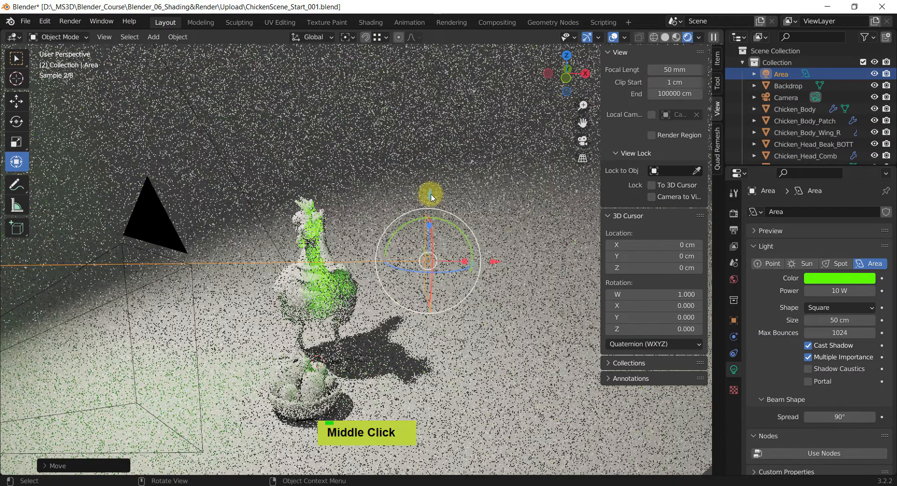
middle_click_drag(430, 197, 452, 297)
left_click_drag(452, 296, 436, 293)
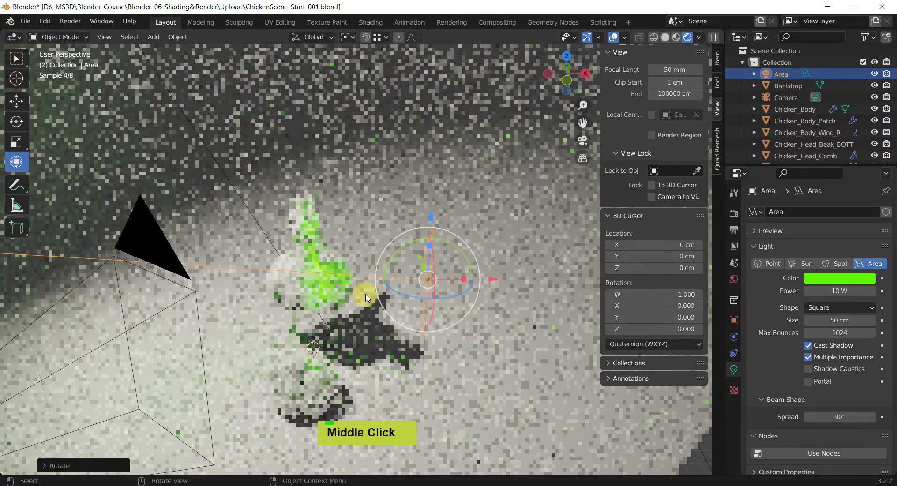
Shift the area light slightly along the Y axis and turn it further around Z to re-aim it at the chicken
middle_click_drag(367, 295, 443, 352)
left_click_drag(373, 243, 383, 249)
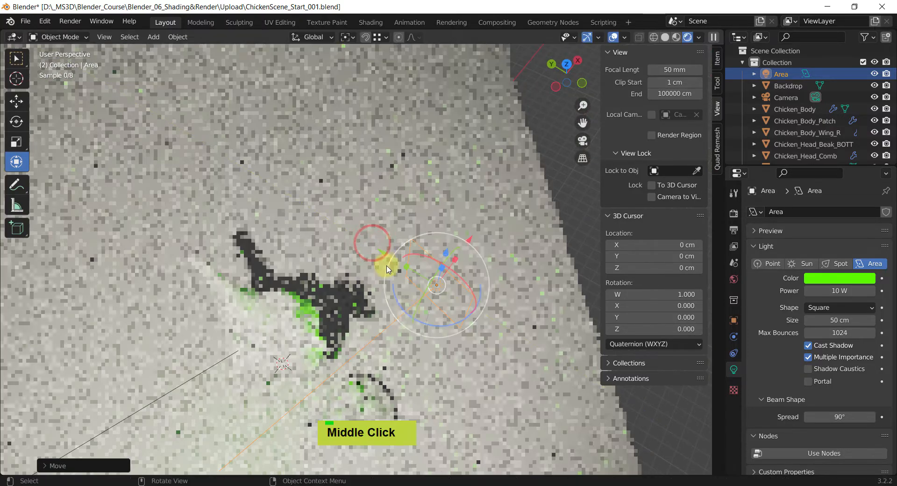
left_click_drag(439, 327, 444, 388)
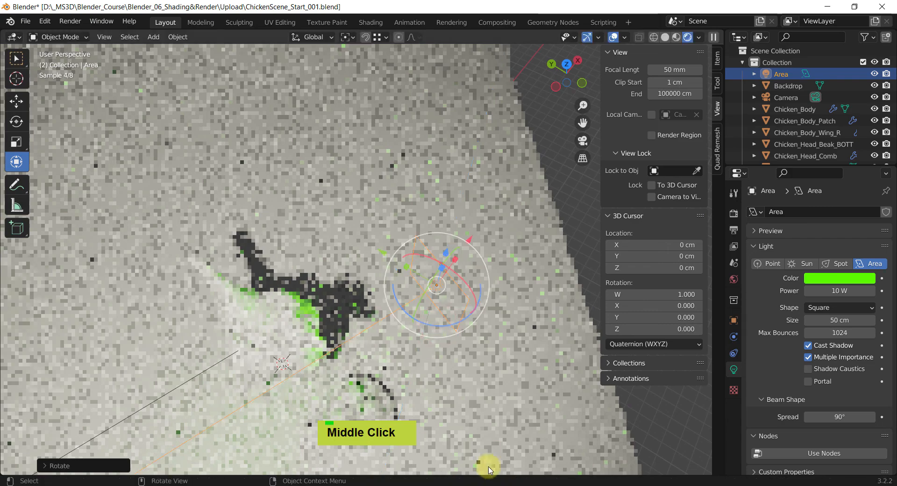
Look through the camera and examine the green light along the chicken's edge, up close and from farther out
middle_click_drag(486, 464, 440, 369)
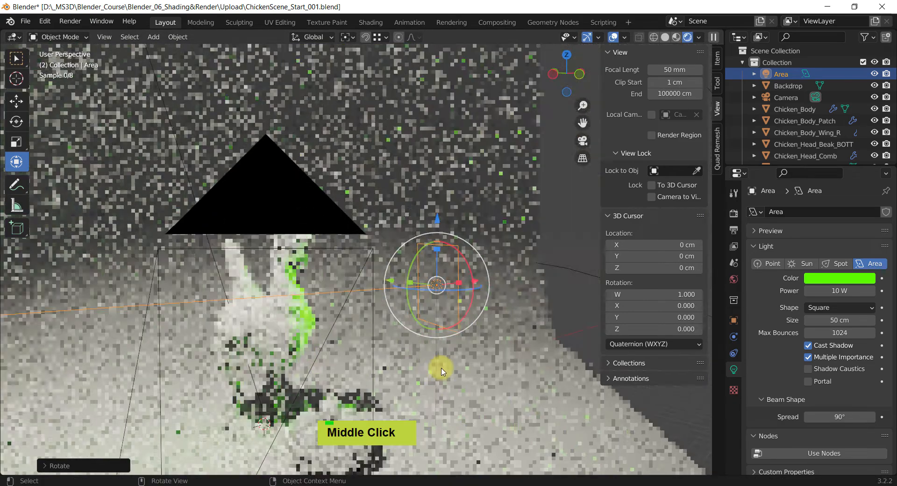
key("KP_0")
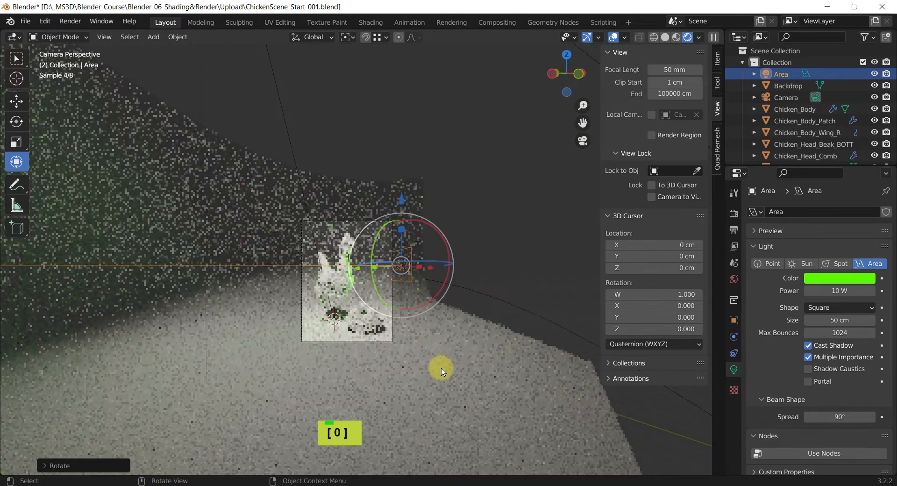
scroll(350, 296, "up", 4)
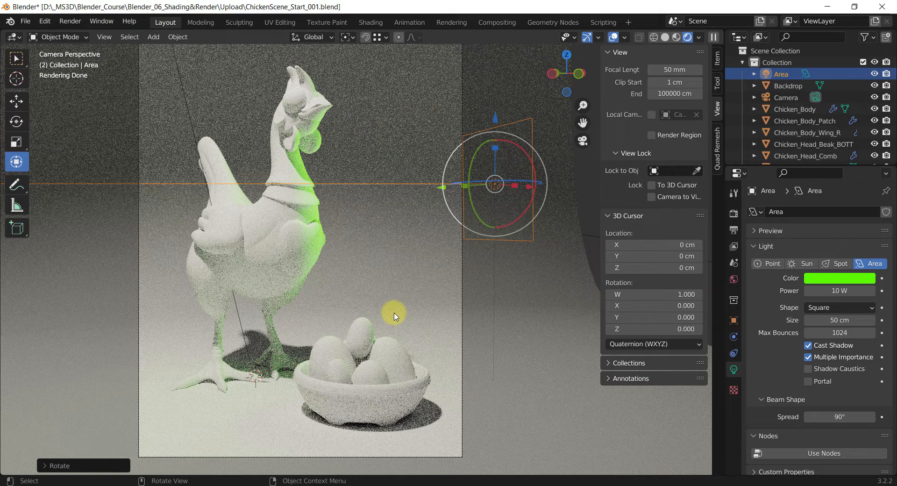
scroll(285, 296, "down", 2)
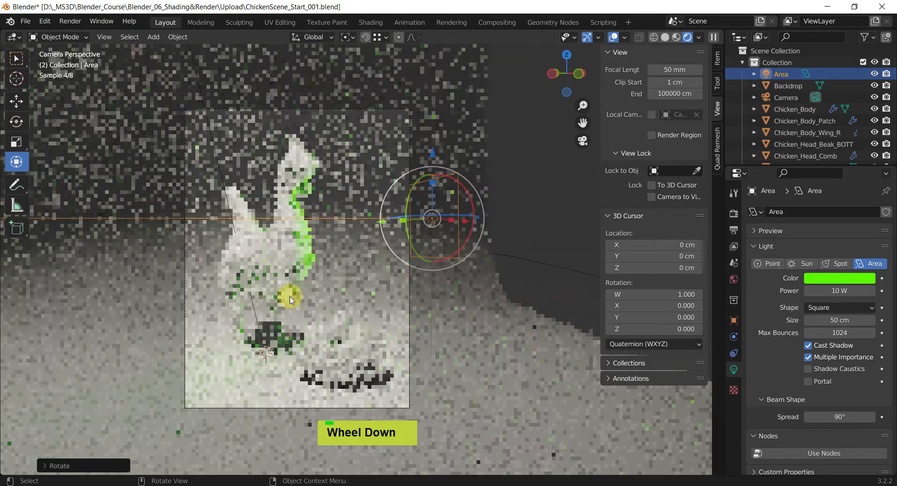
scroll(176, 214, "down", 2)
middle_click_drag(190, 214, 319, 259, "shift")
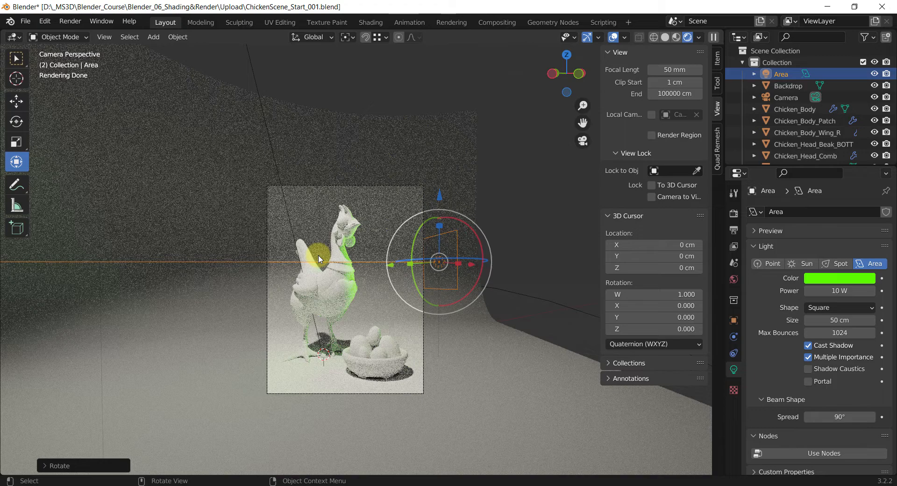
Select the camera, raise its focal length to 91 mm, and check the framing through the camera view
middle_click_drag(322, 263, 398, 250)
scroll(358, 299, "down", 6)
middle_click_drag(398, 249, 400, 303)
scroll(446, 310, "down", 2)
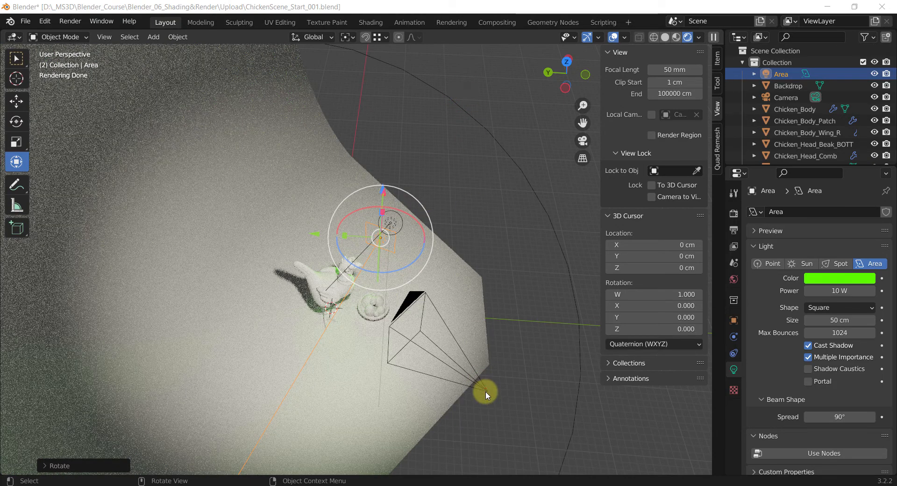
left_click(486, 392)
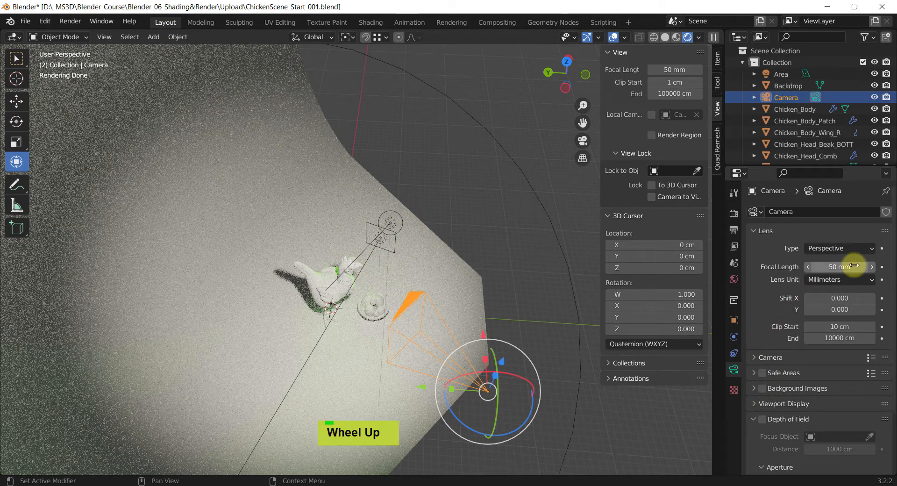
scroll(848, 265, "up", 17, "ctrl")
scroll(864, 265, "up", 14, "ctrl")
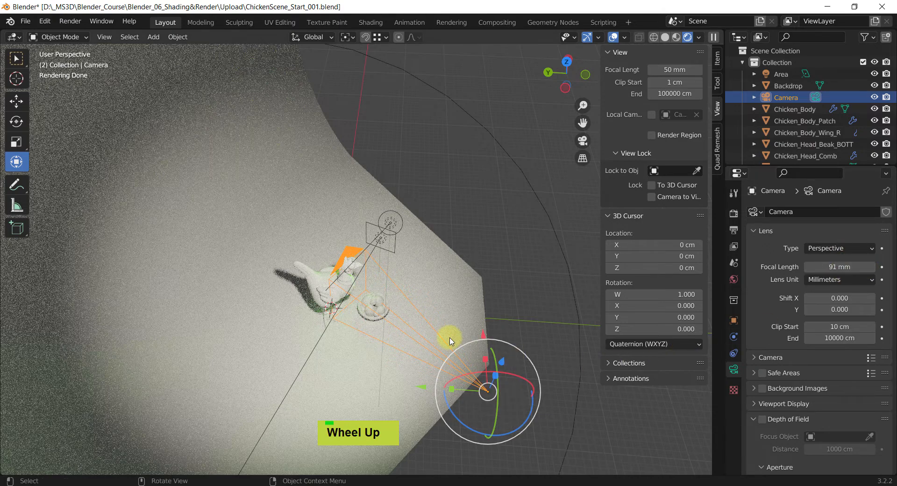
middle_click_drag(450, 341, 417, 337)
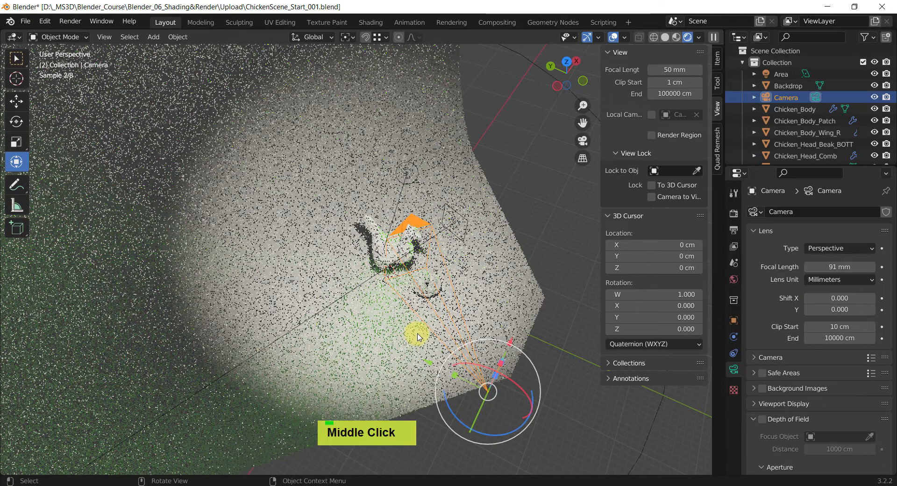
key("KP_0")
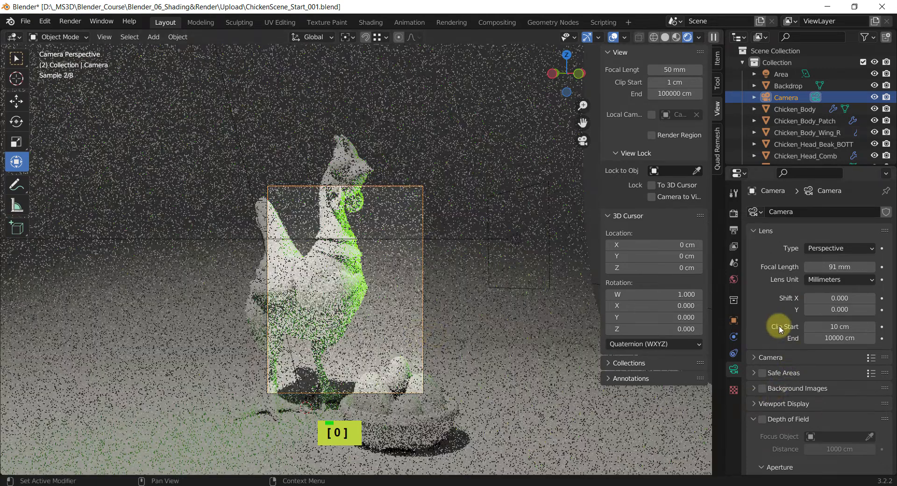
Reduce the camera's focal length to 53 mm so the whole chicken and egg bowl fit the frame
scroll(766, 311, "down", 1)
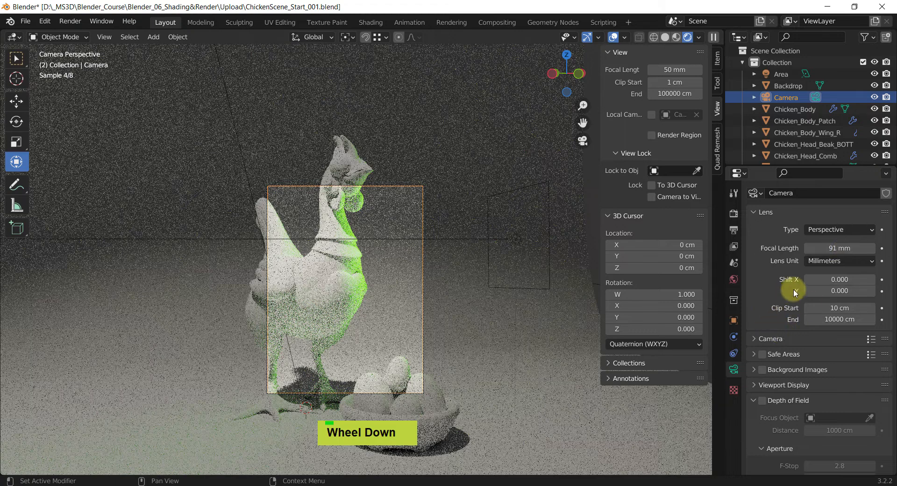
scroll(772, 304, "down", 1)
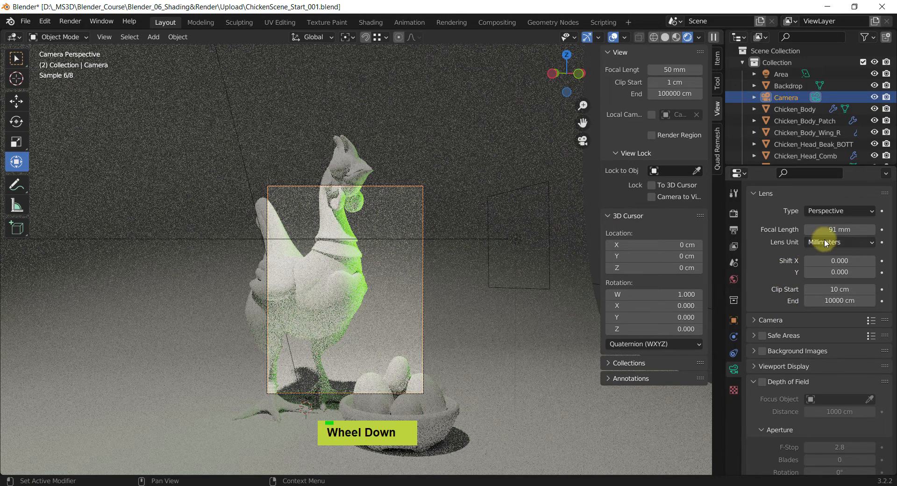
left_click_drag(834, 229, 814, 229)
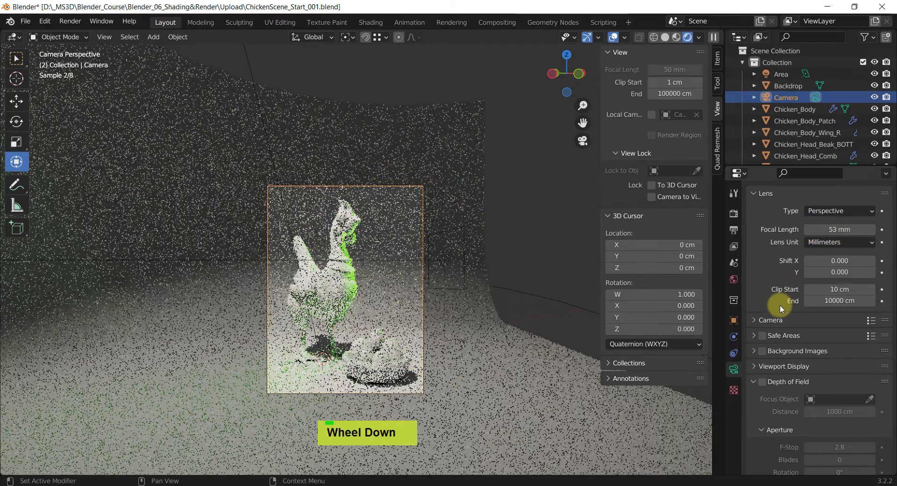
Try a camera sensor size of 40 mm, and set it back to 36 mm
left_click(770, 320)
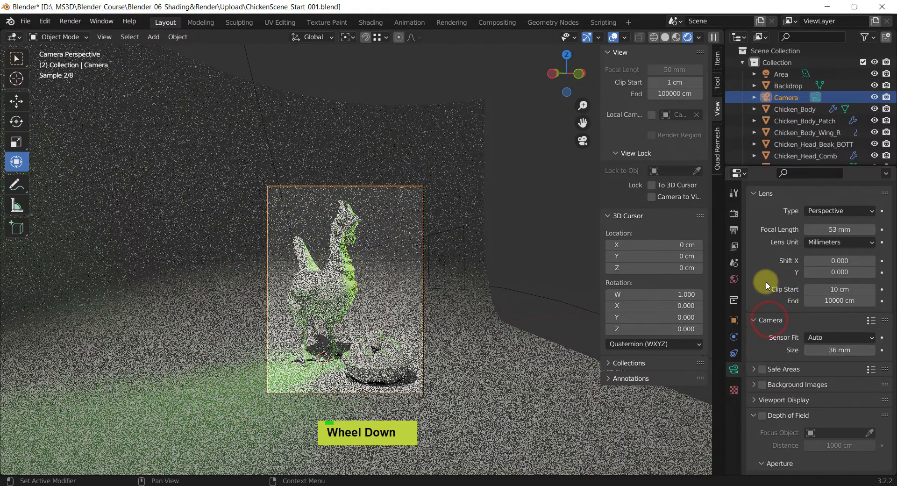
left_click_drag(833, 350, 840, 350)
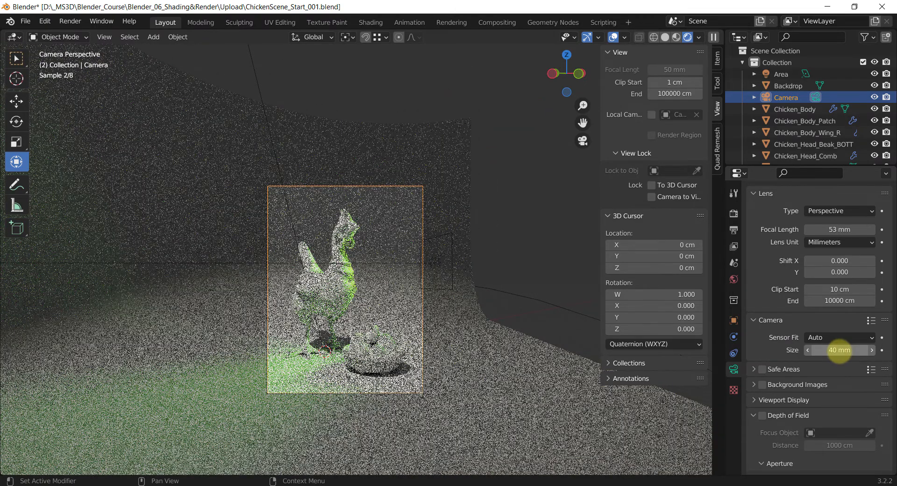
left_click(840, 350)
type("36")
key("Return")
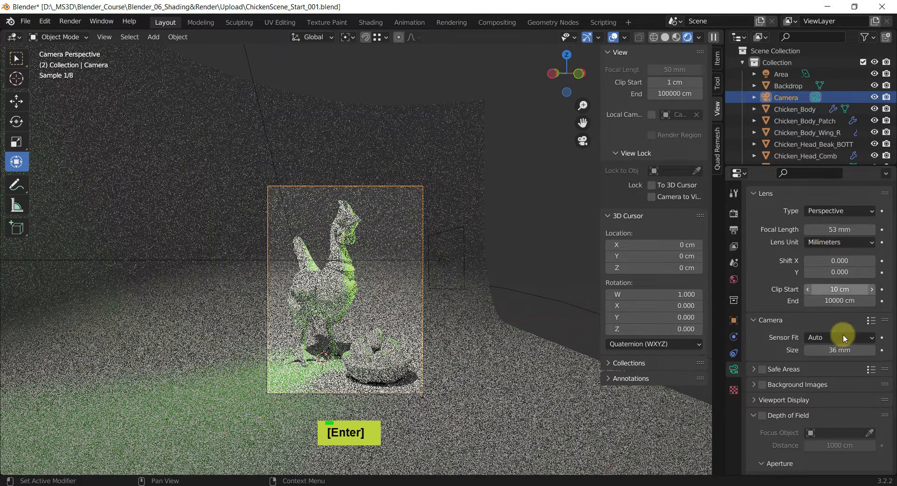
Enable the camera's depth of field and inspect the camera's placement relative to the chicken from outside
left_click(762, 416)
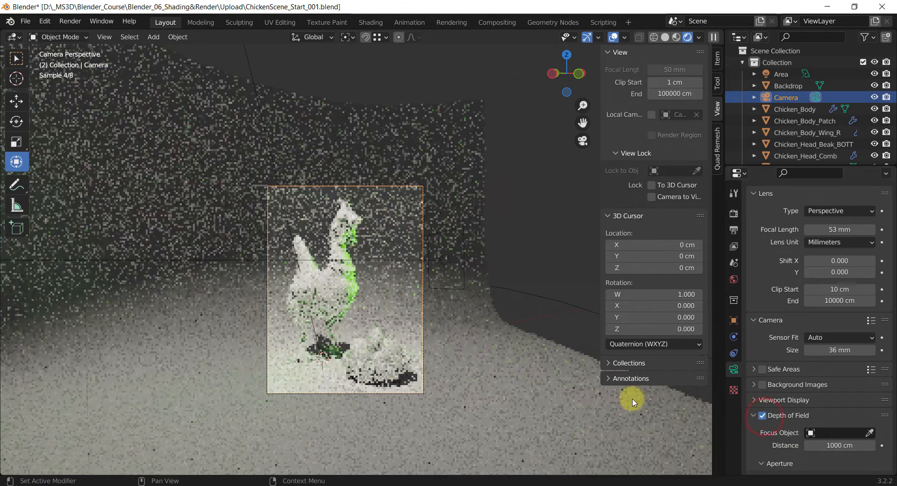
middle_click_drag(439, 316, 499, 344)
scroll(500, 346, "down", 3)
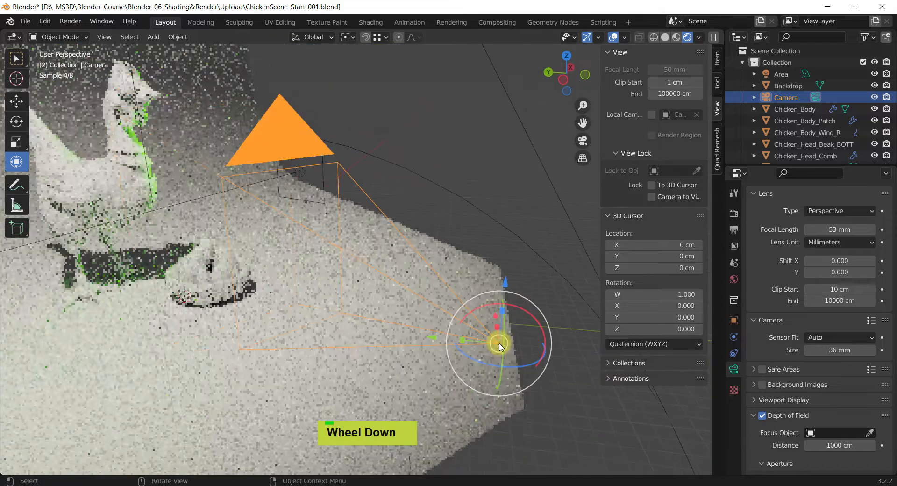
scroll(500, 345, "down", 3)
middle_click_drag(363, 286, 503, 309, "shift")
scroll(399, 304, "down", 1, "shift")
middle_click_drag(398, 304, 435, 318)
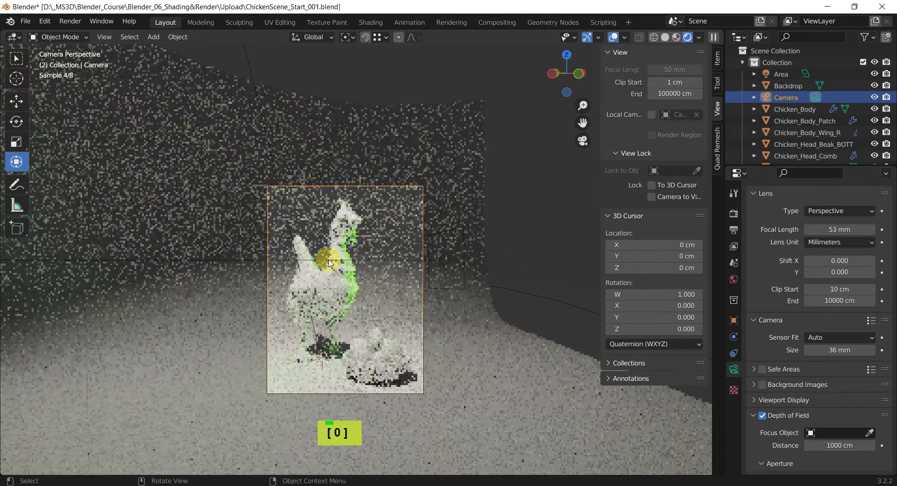
Pick the chicken's body in the camera view as the depth of field focus object and show the aperture settings
left_click(870, 436)
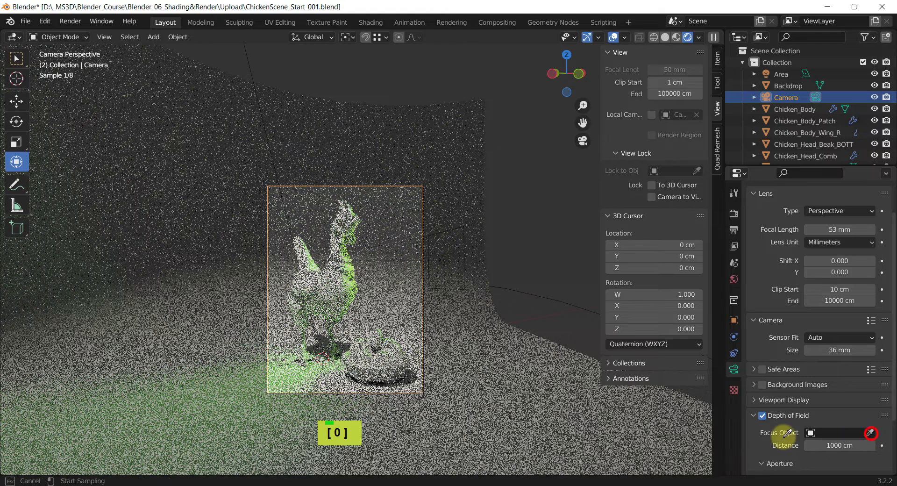
left_click(325, 286)
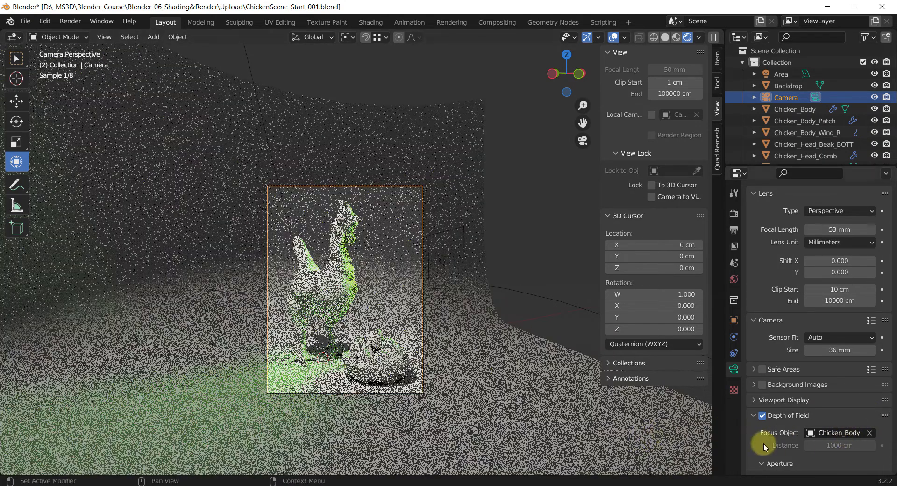
scroll(766, 442, "down", 5)
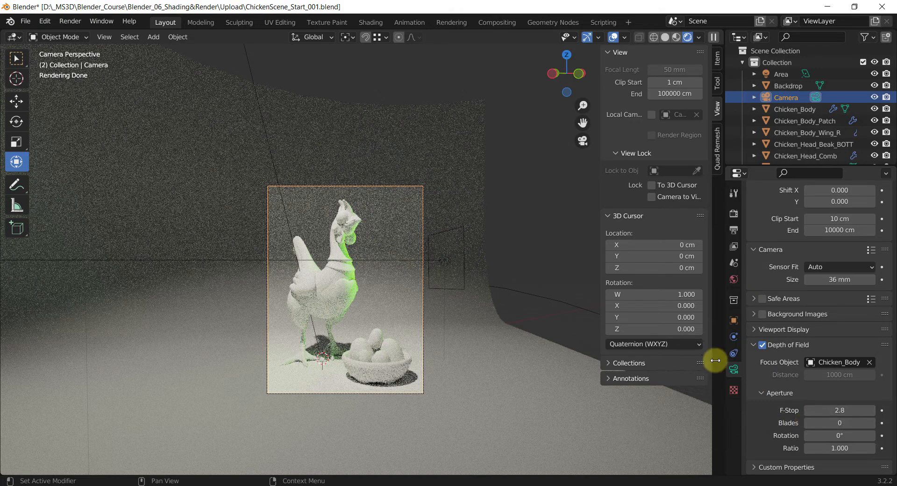
Turn off the camera's depth of field and switch the viewport shading to Material Preview
left_click(763, 345)
scroll(328, 301, "up", 2)
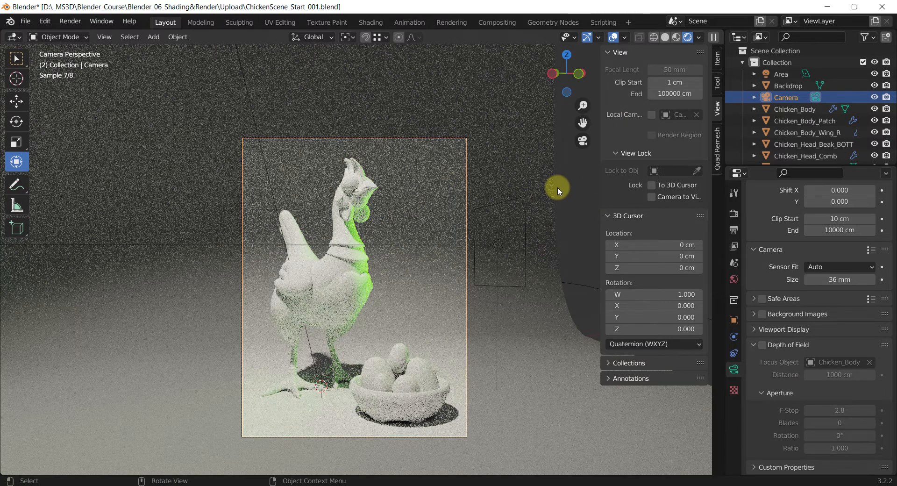
key("z")
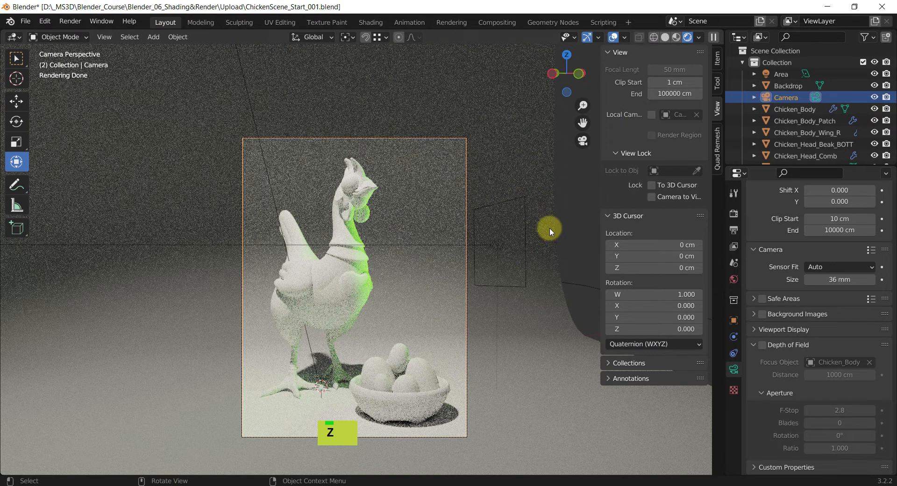
key("2")
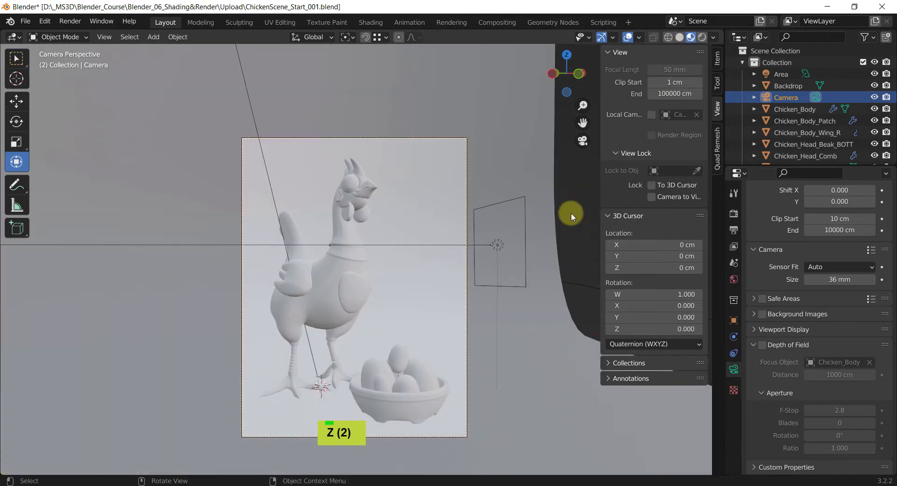
key("z")
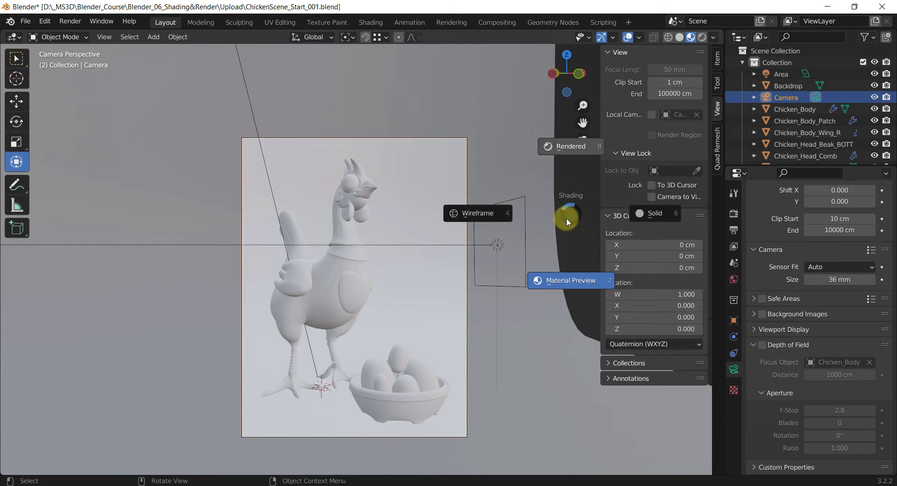
right_click(566, 258)
left_click(464, 95)
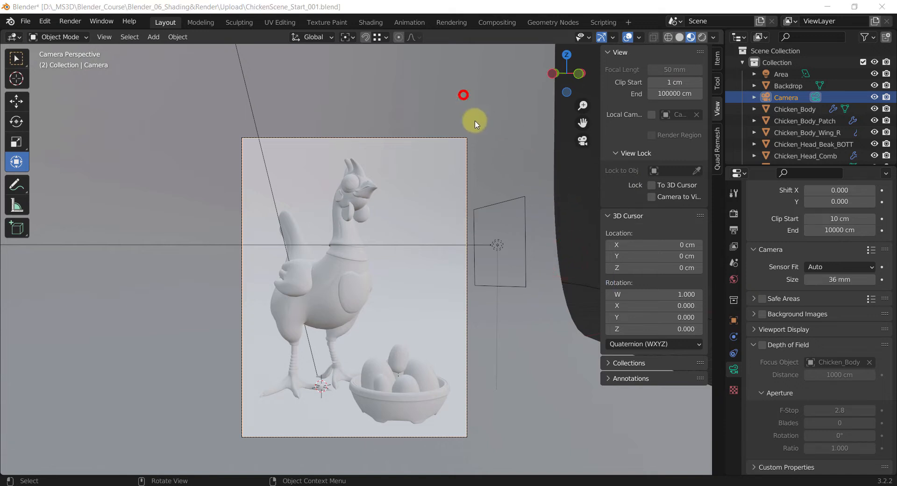
Split the 3D viewport into two side-by-side areas and turn the new one into a Shader Editor
left_click(2, 33)
left_click_drag(29, 41, 182, 53)
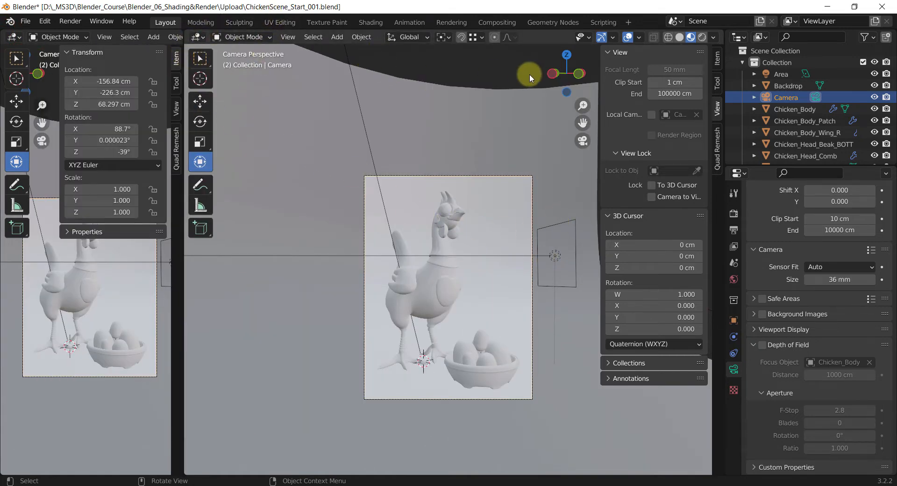
left_click(372, 24)
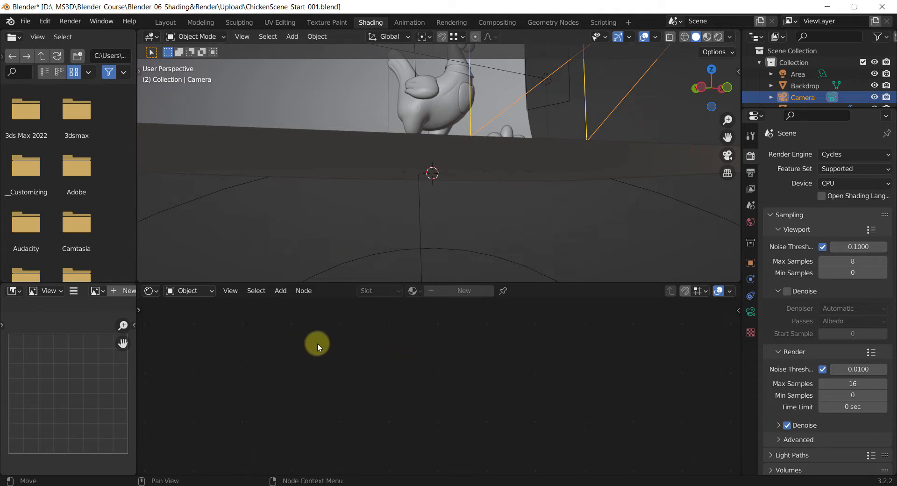
left_click(165, 22)
left_click(14, 36)
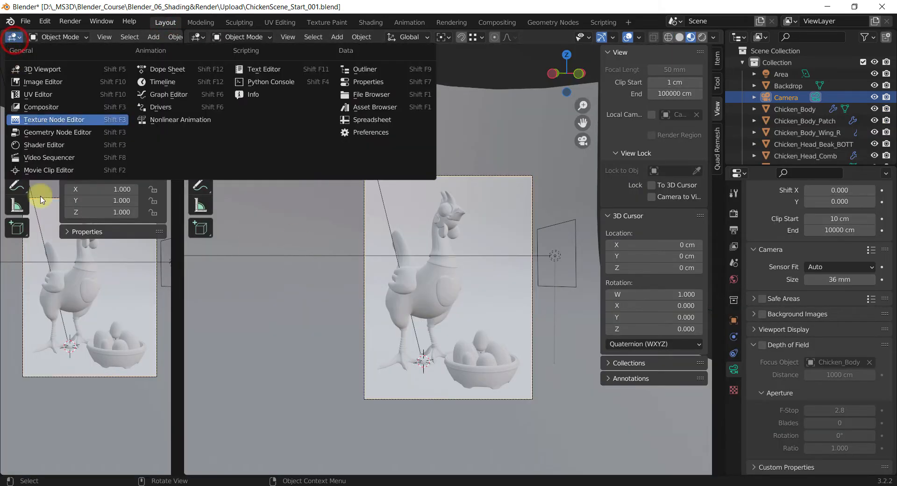
left_click(44, 145)
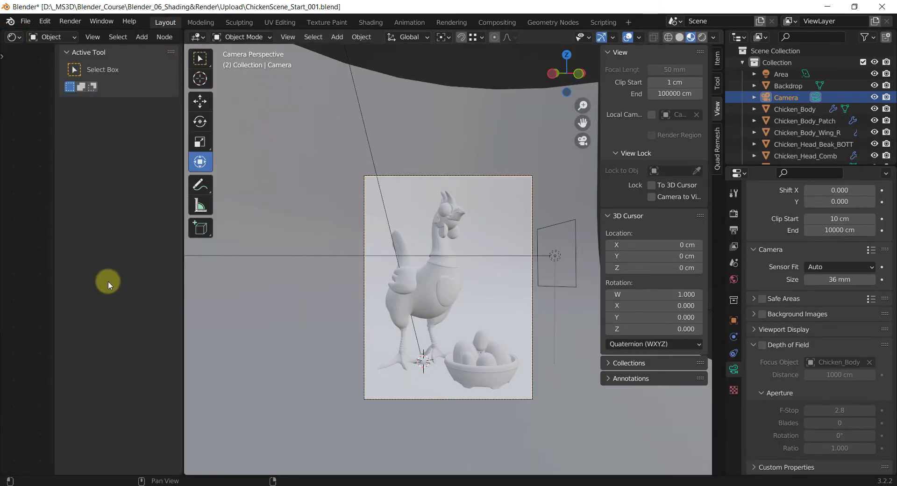
Widen the Shader Editor to about half of the workspace and hide the sidebars of both editors
key("n")
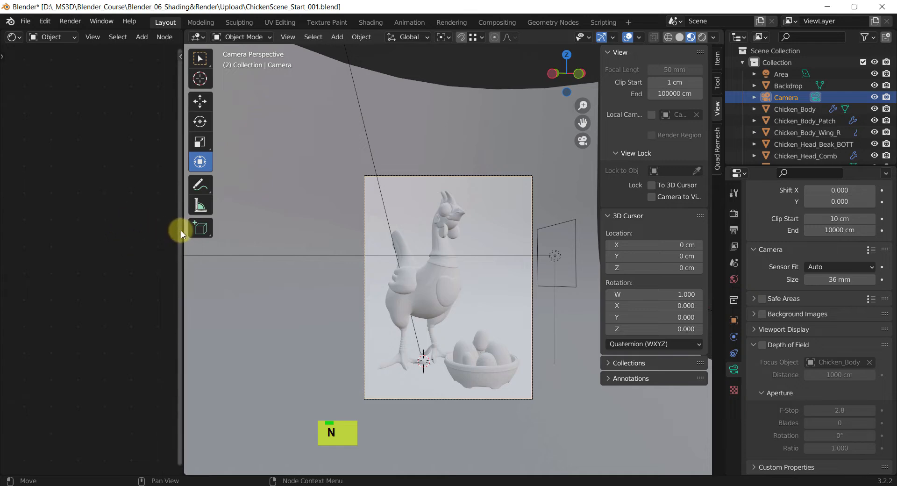
left_click_drag(185, 235, 399, 245)
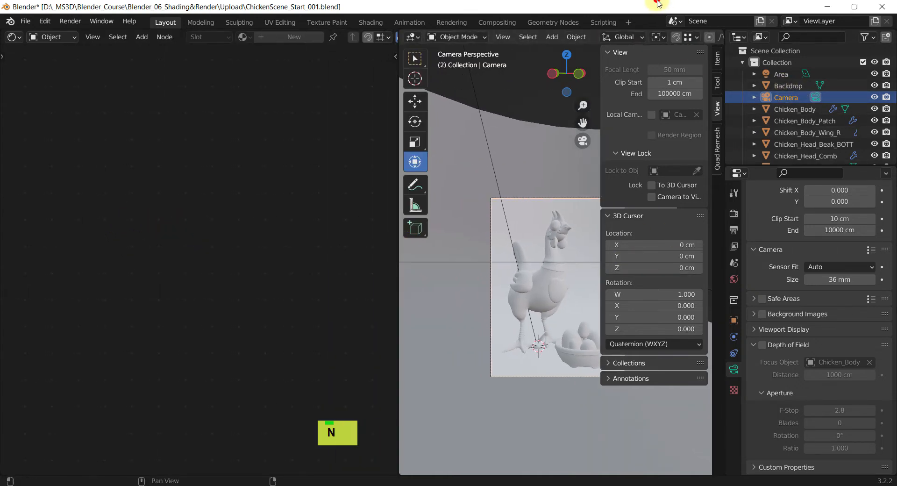
key("n")
scroll(580, 259, "up", 2)
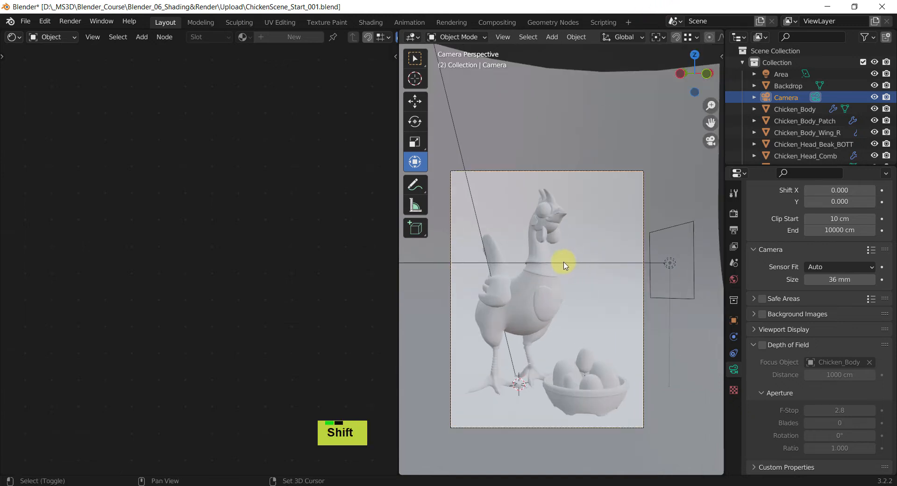
middle_click_drag(567, 260, 615, 213, "shift")
scroll(594, 241, "up", 4)
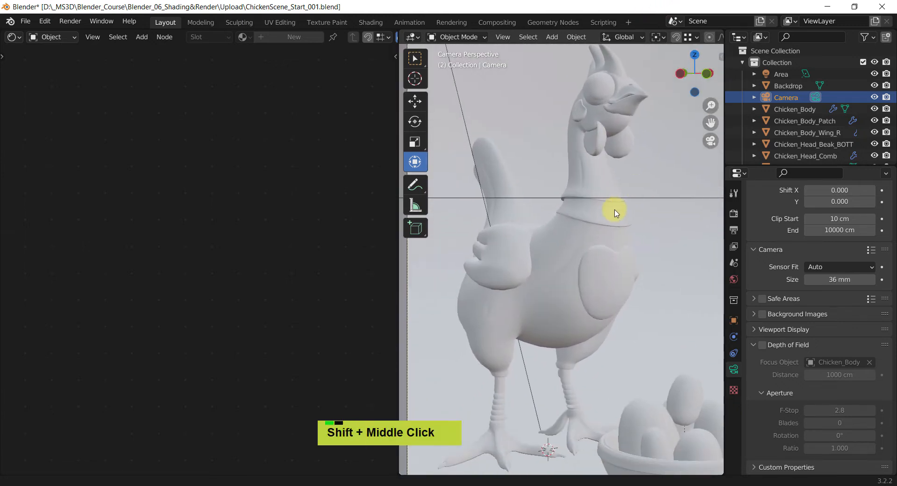
scroll(607, 219, "up", 2)
middle_click(210, 245, "shift")
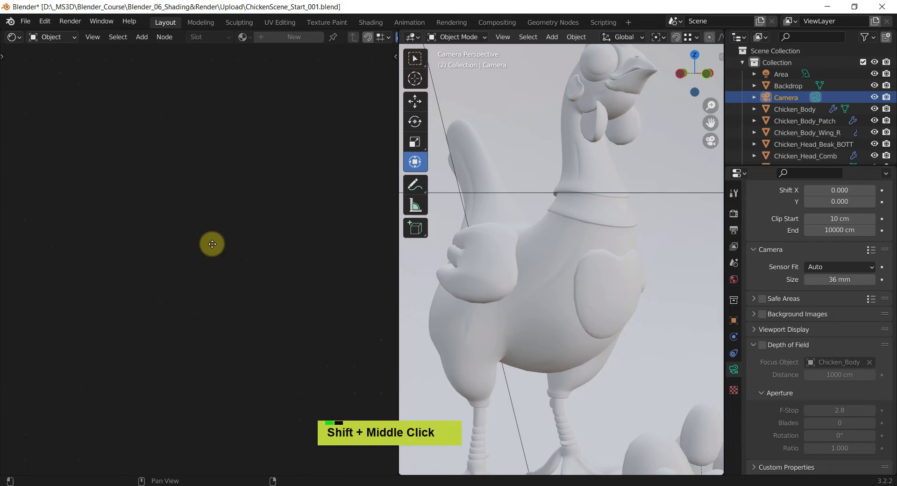
scroll(217, 244, "down", 3)
middle_click_drag(245, 234, 219, 245, "shift")
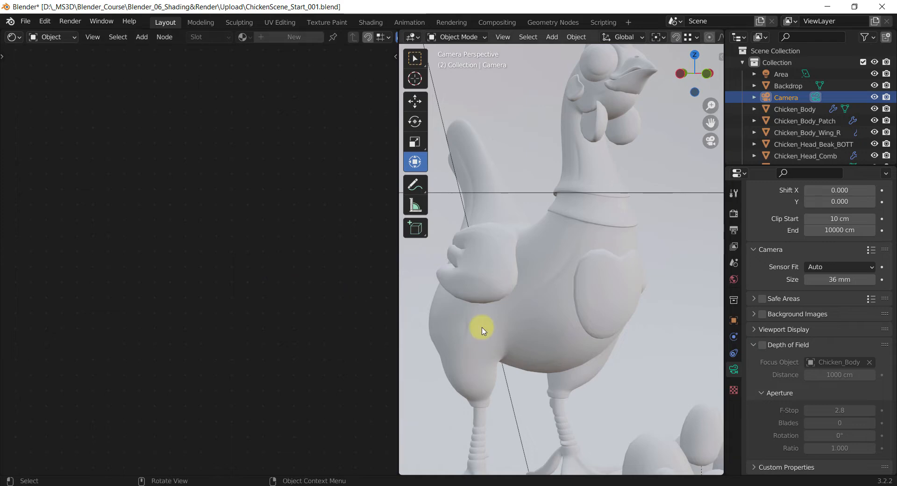
Create a new material on the chicken's body and name it Body
left_click(563, 254)
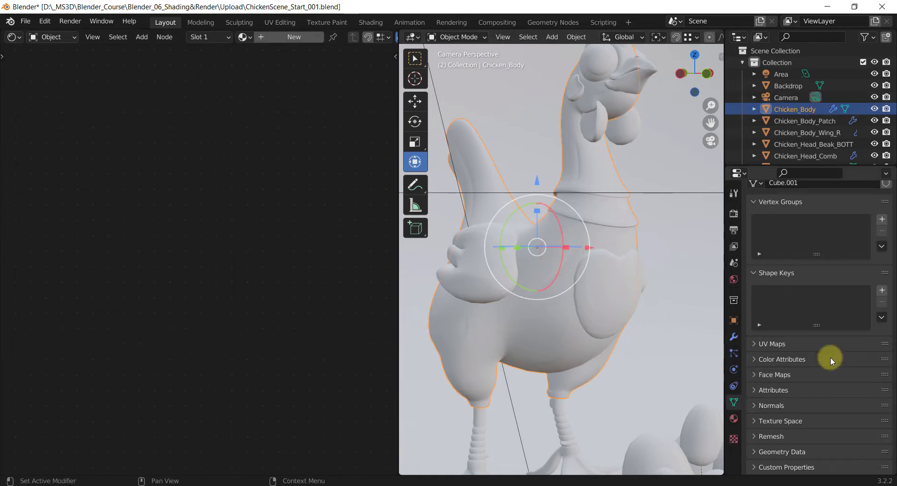
left_click(738, 423)
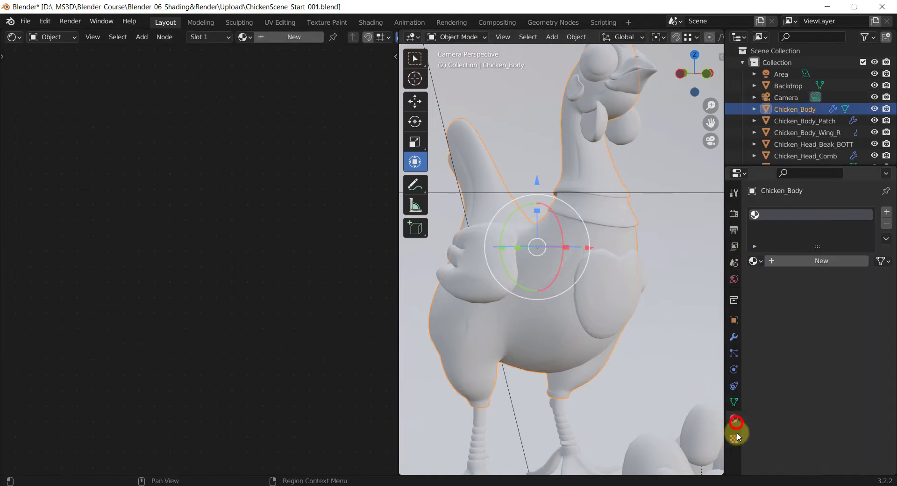
left_click(816, 263)
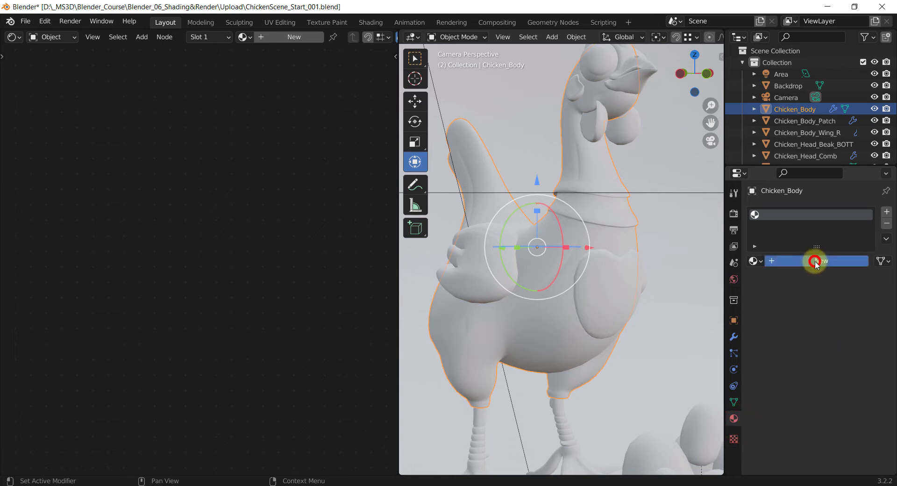
double_click(812, 260)
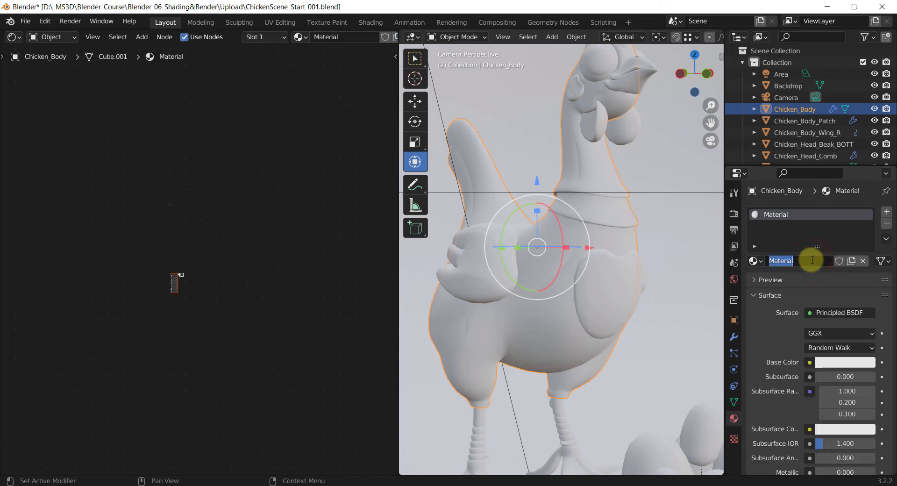
type("Body")
key("Return")
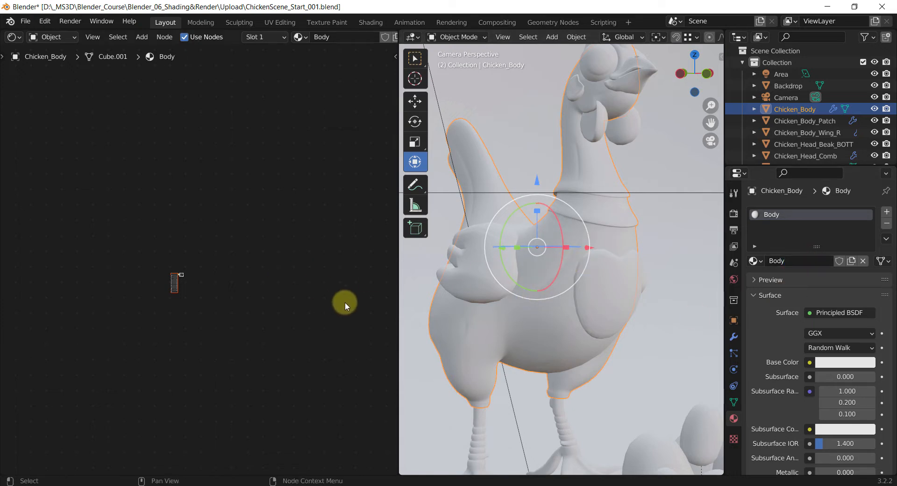
Set the subsurface method of the Body material's Principled BSDF to Christensen-Burley
scroll(169, 280, "up", 5)
scroll(169, 280, "up", 5)
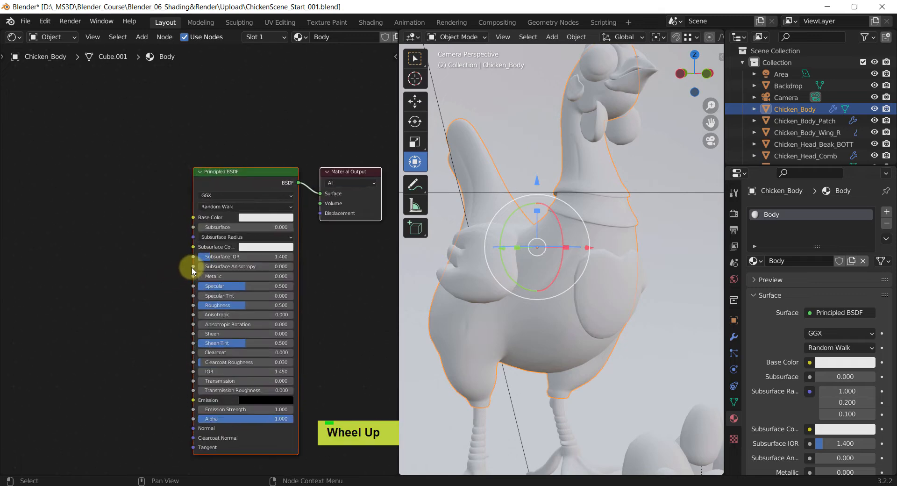
middle_click_drag(295, 246, 259, 245, "shift")
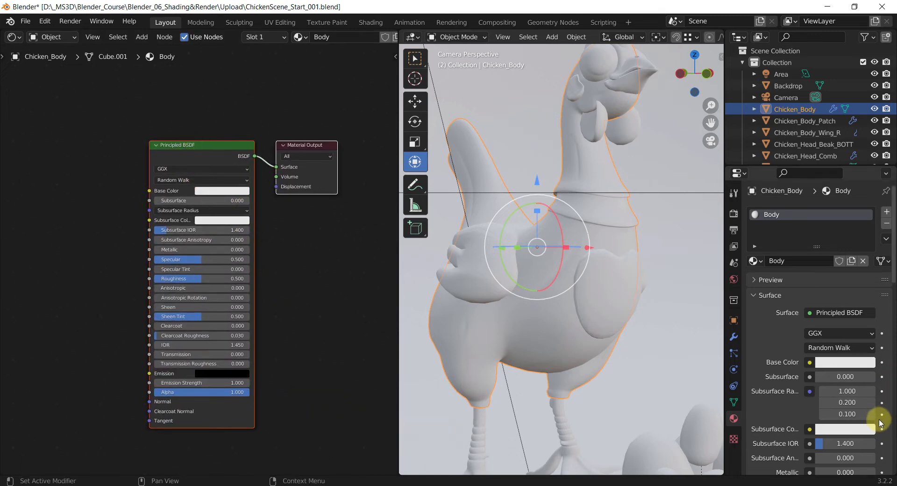
middle_click_drag(571, 246, 592, 301, "shift")
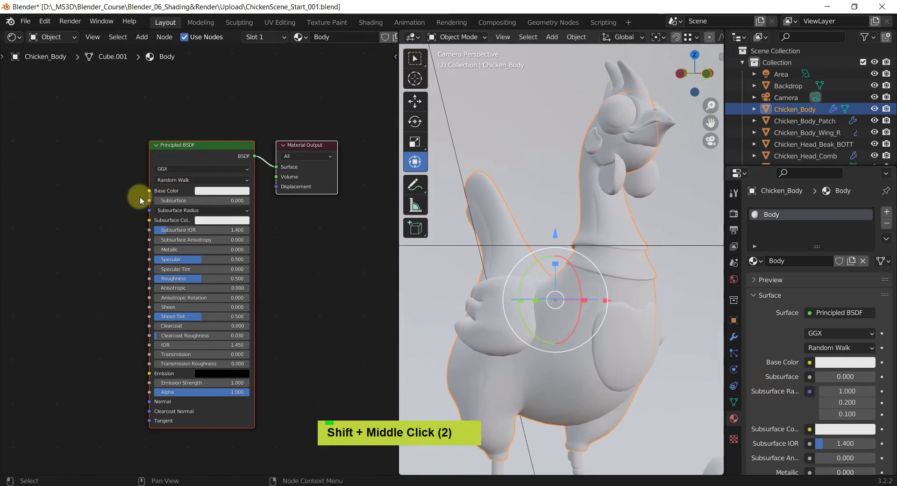
left_click(176, 181)
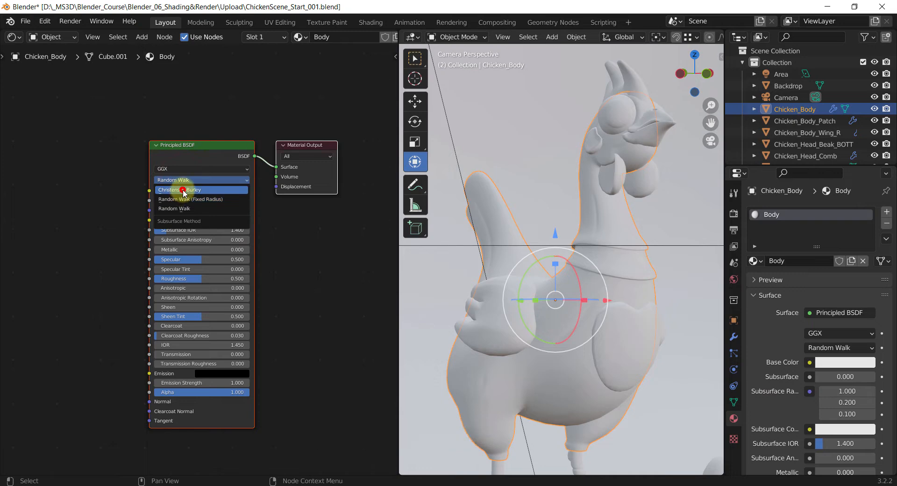
left_click(183, 192)
scroll(199, 183, "up", 2)
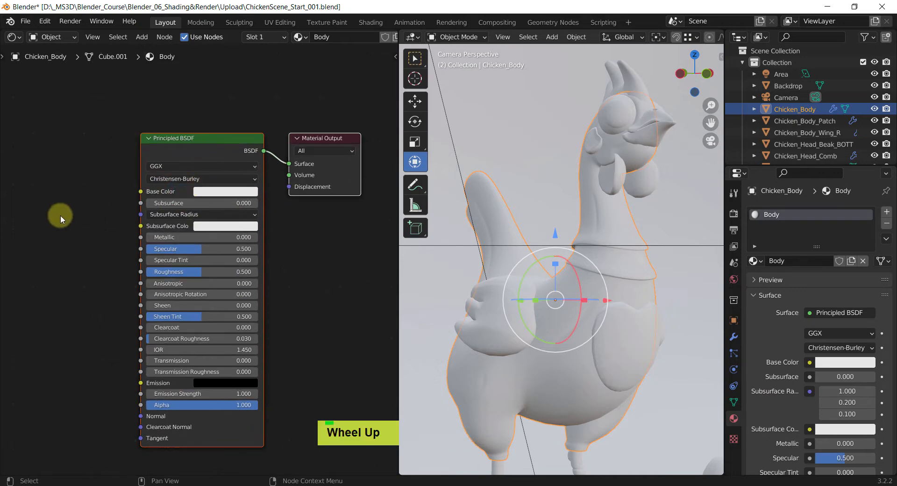
scroll(120, 214, "up", 2)
middle_click_drag(120, 211, 93, 228, "shift")
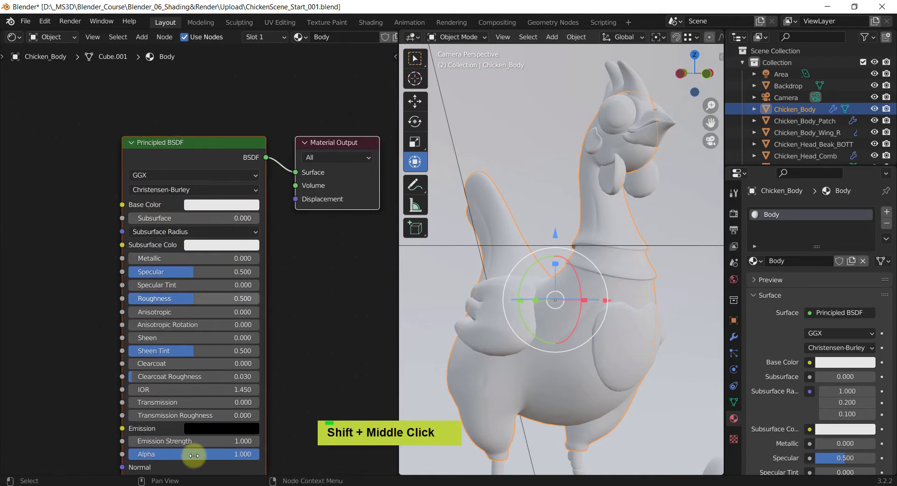
middle_click_drag(83, 295, 85, 237, "shift")
middle_click_drag(89, 271, 82, 316, "shift")
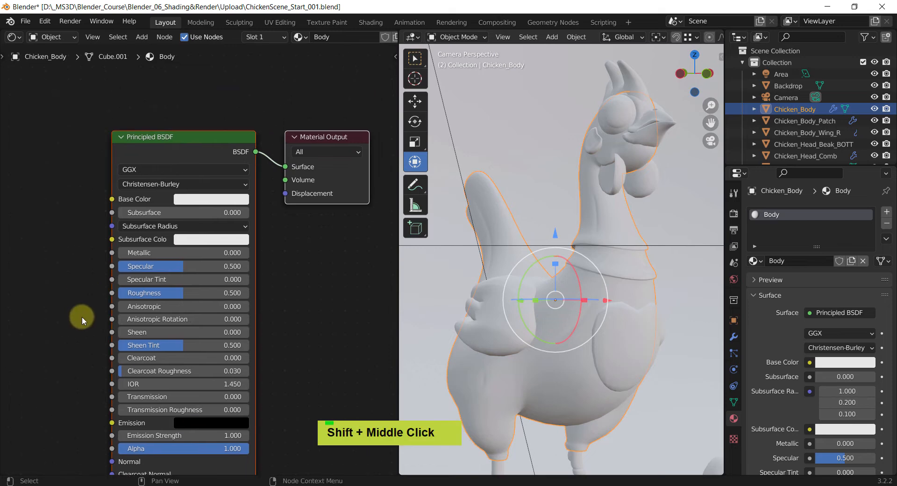
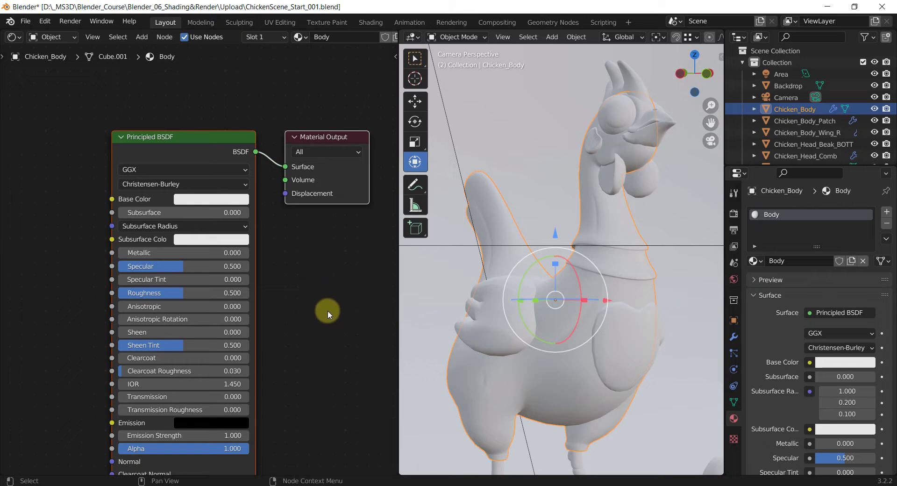
Set the Body material's base color to a warm yellow with hue about 0.105 and saturation about 0.905
scroll(327, 310, "down", 1)
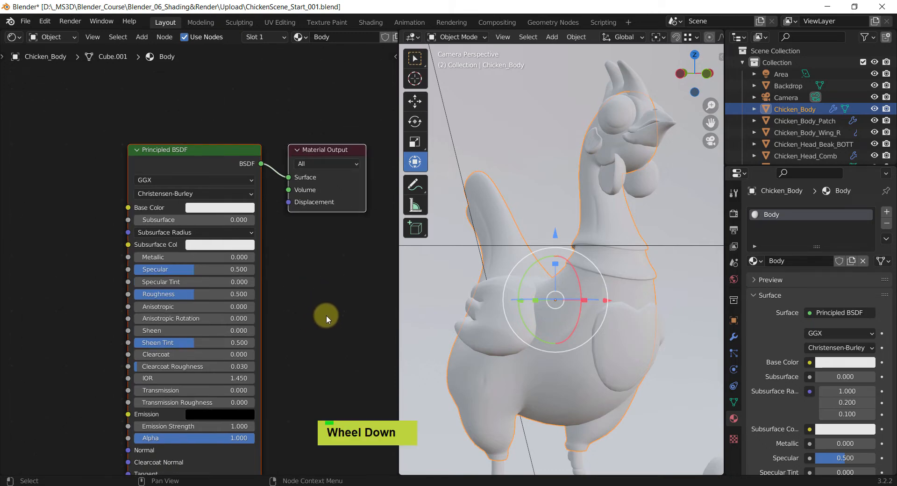
middle_click_drag(333, 320, 325, 295, "shift")
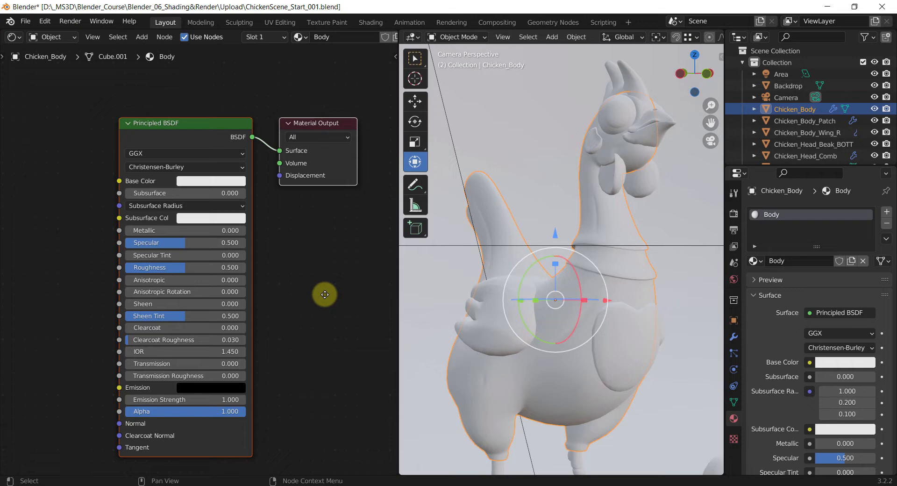
left_click(212, 182)
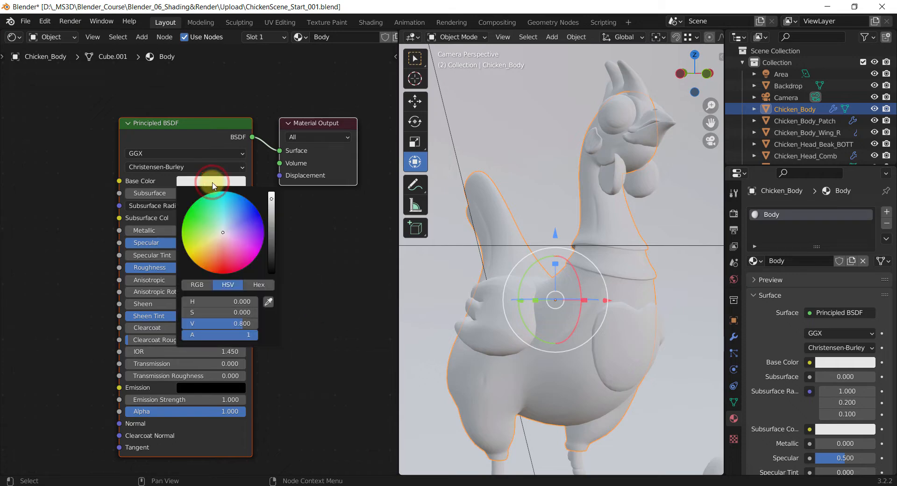
left_click(209, 244)
left_click_drag(213, 240, 203, 252)
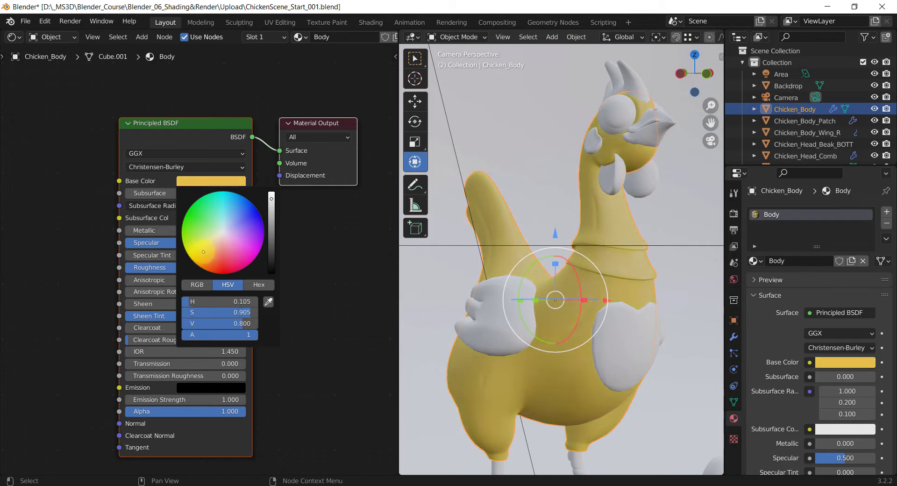
left_click(346, 306)
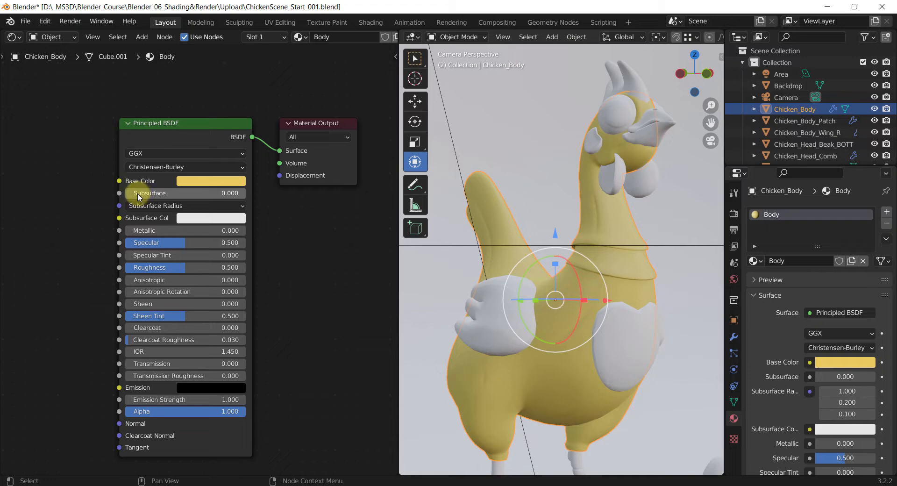
Try a subsurface amount of about 0.629 on the Body material with a red and a bright green subsurface color
left_click_drag(139, 196, 222, 192)
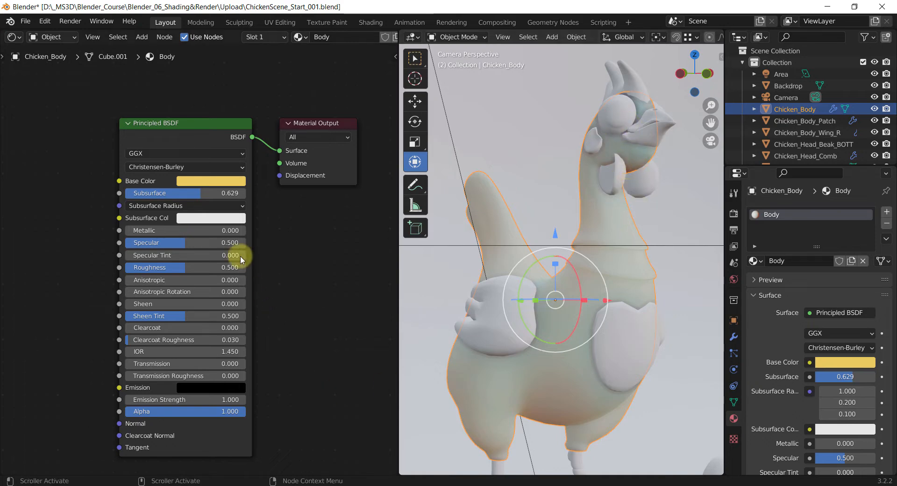
left_click(224, 218)
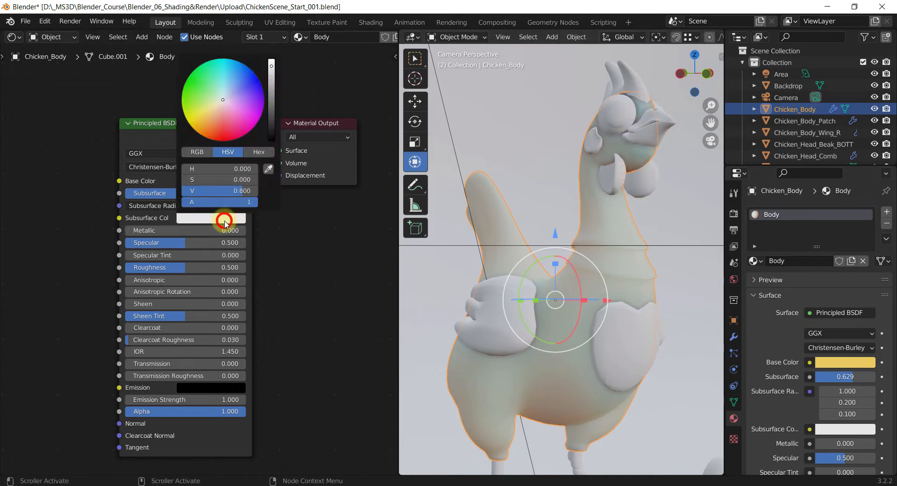
left_click(221, 135)
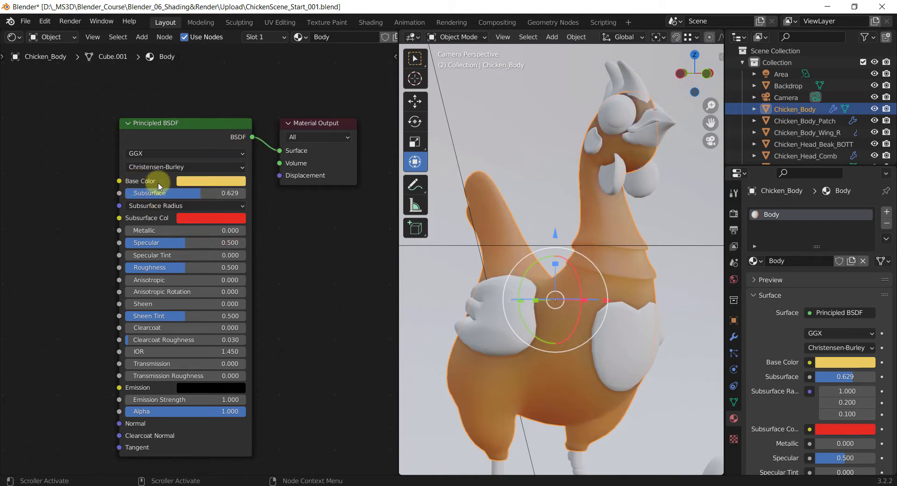
left_click(223, 222)
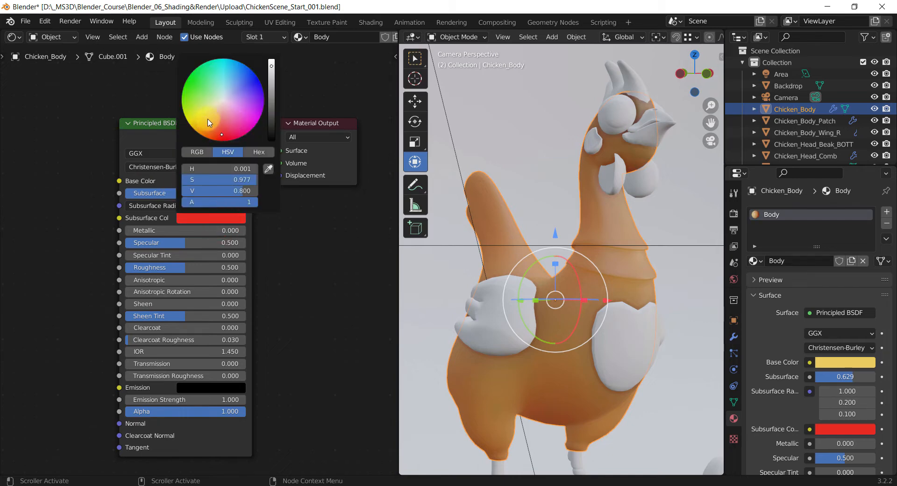
left_click(196, 96)
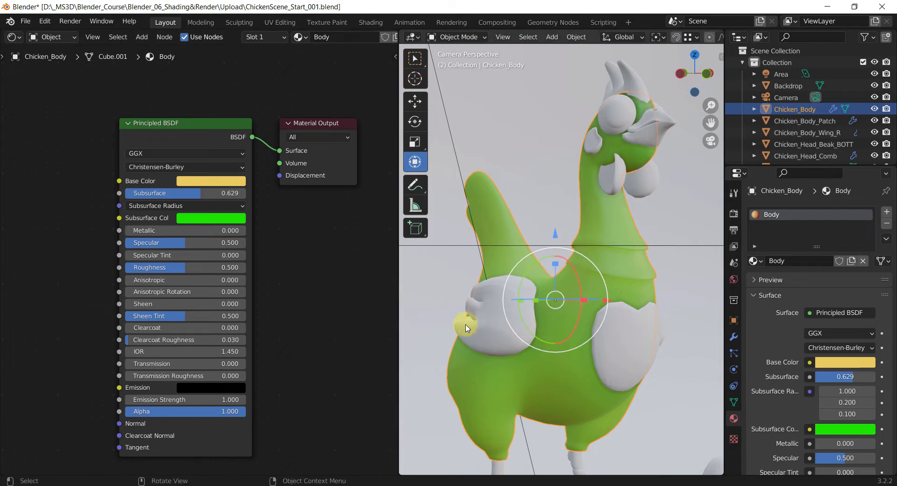
Set the Body material's subsurface amount to about 0.265 and its subsurface color to orange
mouse_move(209, 194)
left_mouse_down()
mouse_move(244, 193)
mouse_move(136, 192)
mouse_move(145, 193)
left_mouse_up()
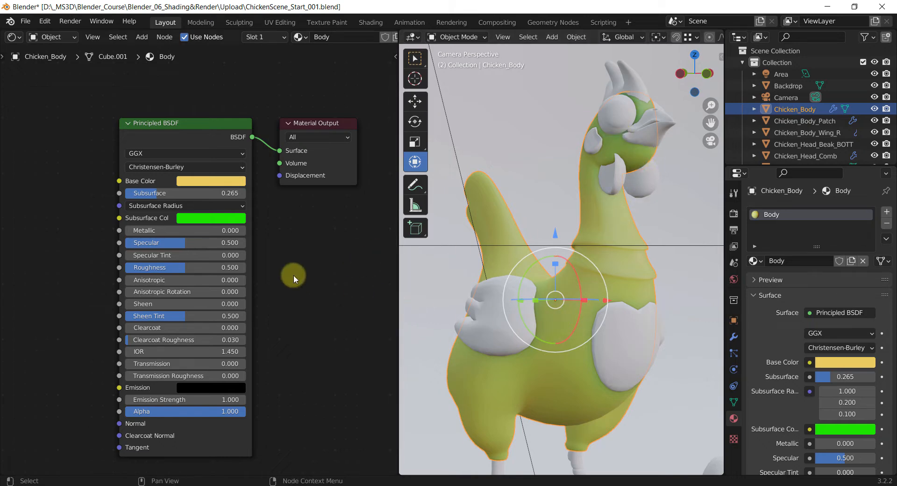
left_click(196, 220)
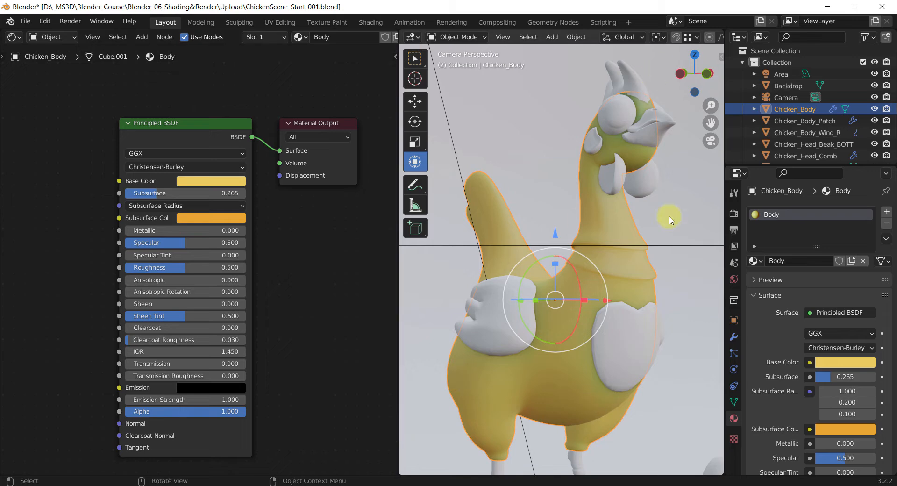
Try a high metallic value of about 0.913 on the Body material and return it to 0
left_click_drag(158, 229, 260, 241)
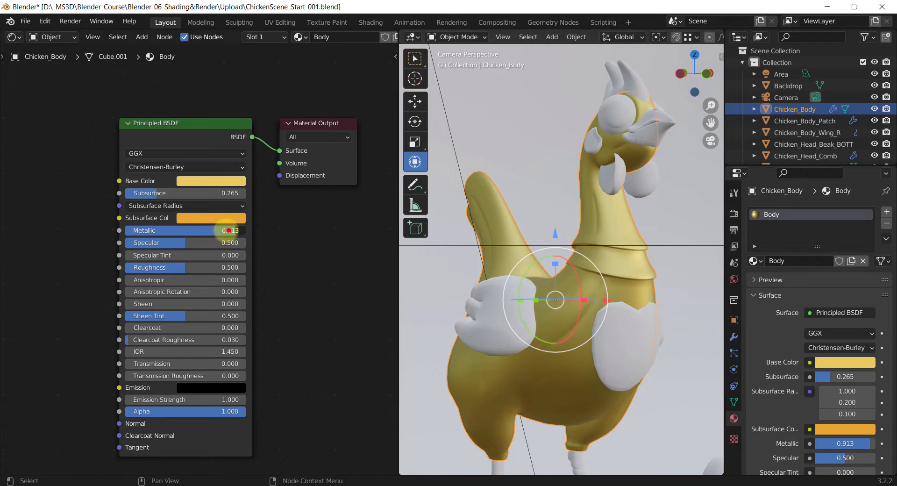
left_click_drag(227, 232, 64, 226)
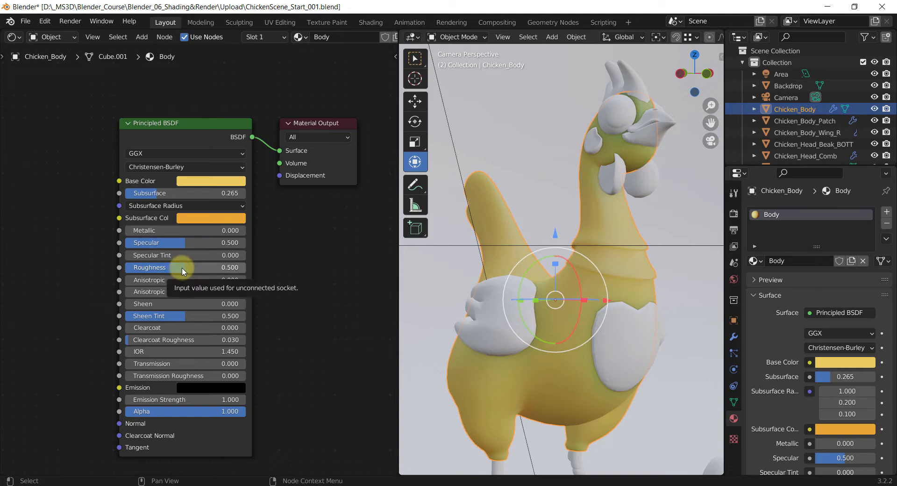
Set the Body material's specular to about 0.693 and its roughness to about 0.338 for a soft gloss
left_click_drag(168, 269, 67, 267)
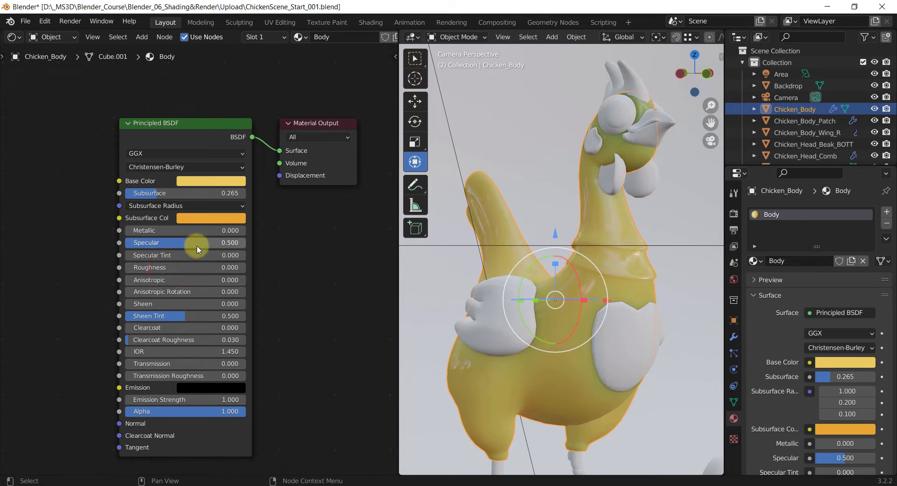
left_click_drag(185, 242, 240, 274)
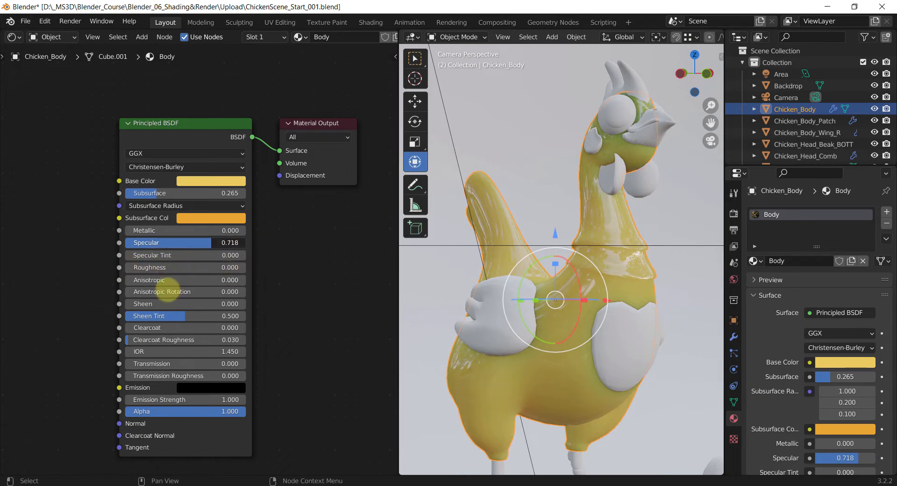
mouse_move(167, 294)
left_mouse_down()
mouse_move(104, 285)
mouse_move(144, 285)
mouse_move(132, 267)
mouse_move(171, 274)
mouse_move(156, 264)
mouse_move(140, 270)
mouse_move(155, 241)
mouse_move(212, 243)
left_mouse_up()
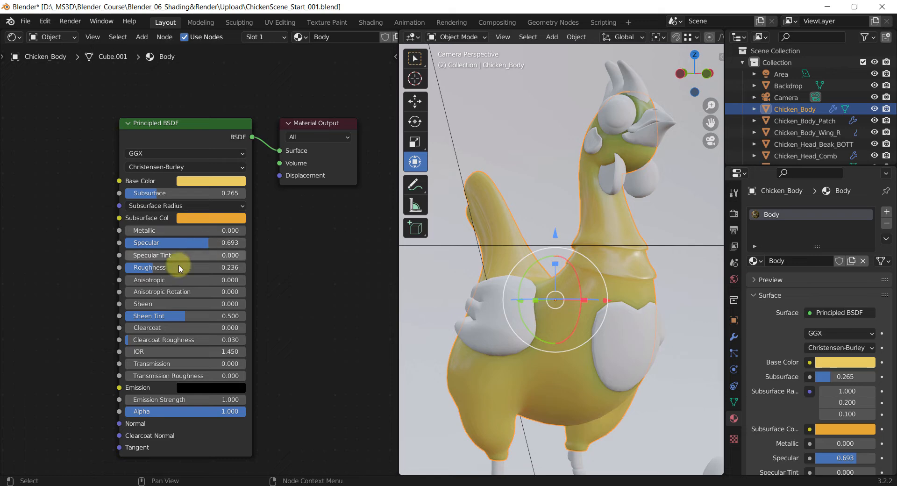
left_click(151, 267)
left_click_drag(150, 267, 183, 267)
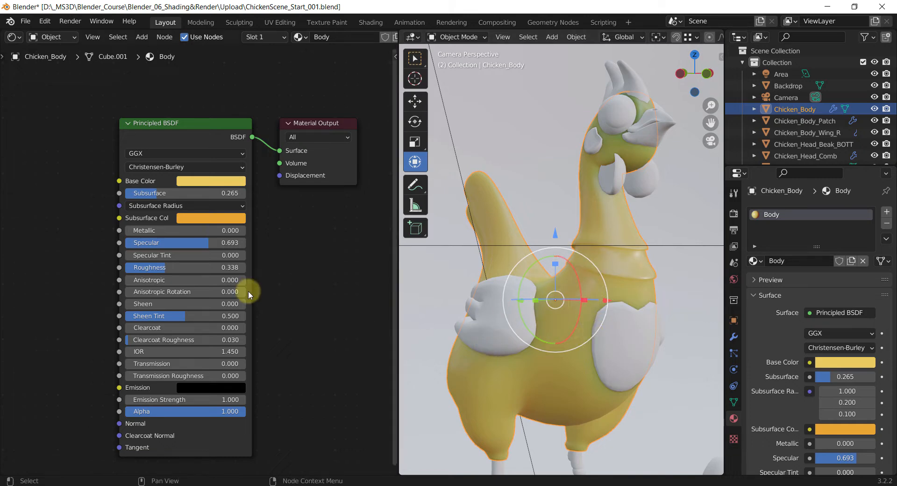
left_click_drag(170, 260, 110, 254)
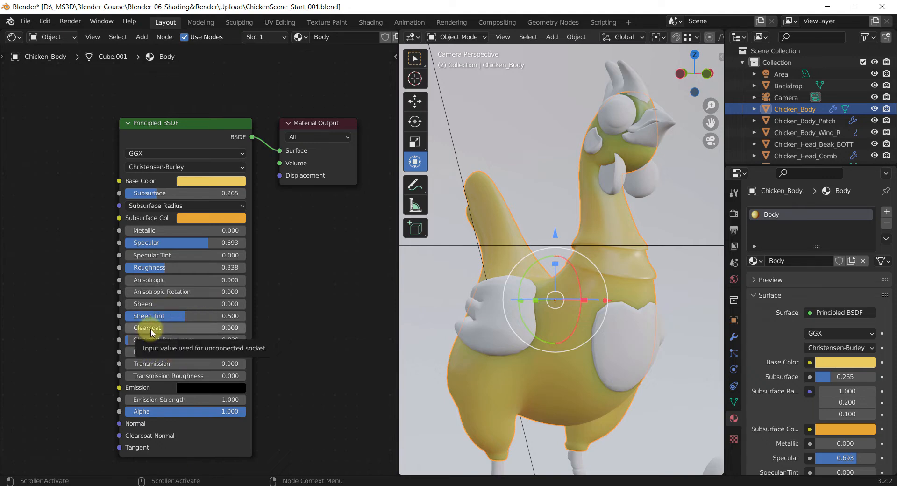
Try a clearcoat of about 0.433 on the Body material, and set both clearcoat and clearcoat roughness to 0
left_click_drag(165, 328, 213, 339)
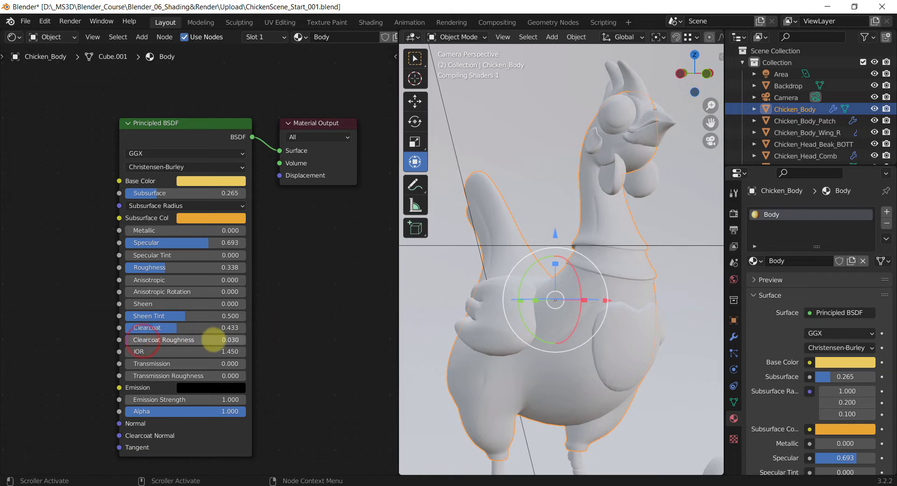
left_click(162, 344)
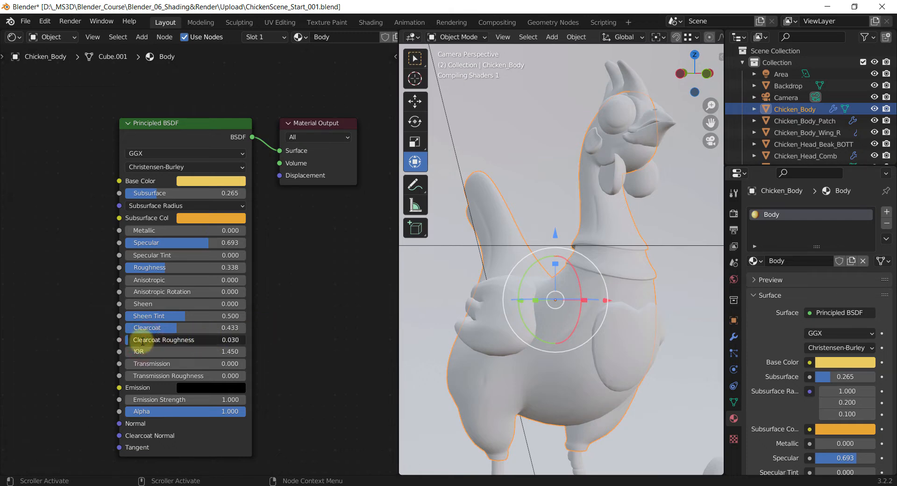
left_click(170, 327)
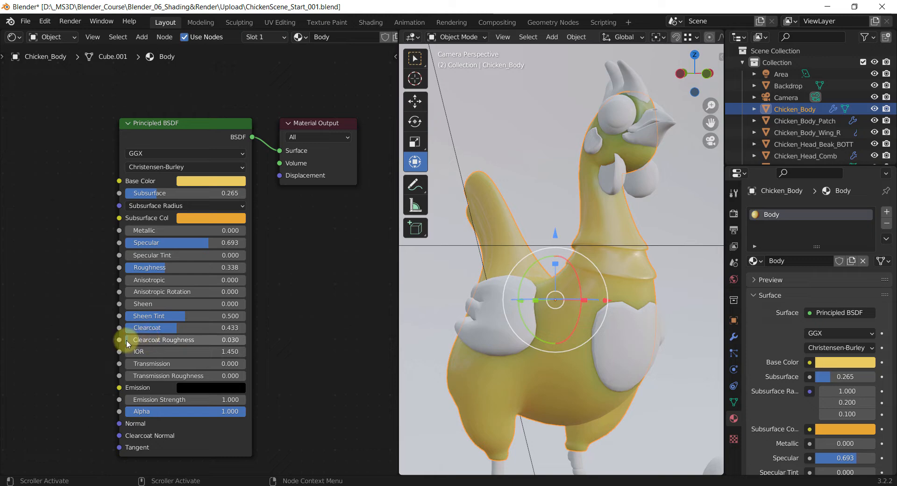
left_click_drag(128, 340, 97, 337)
left_click(170, 327)
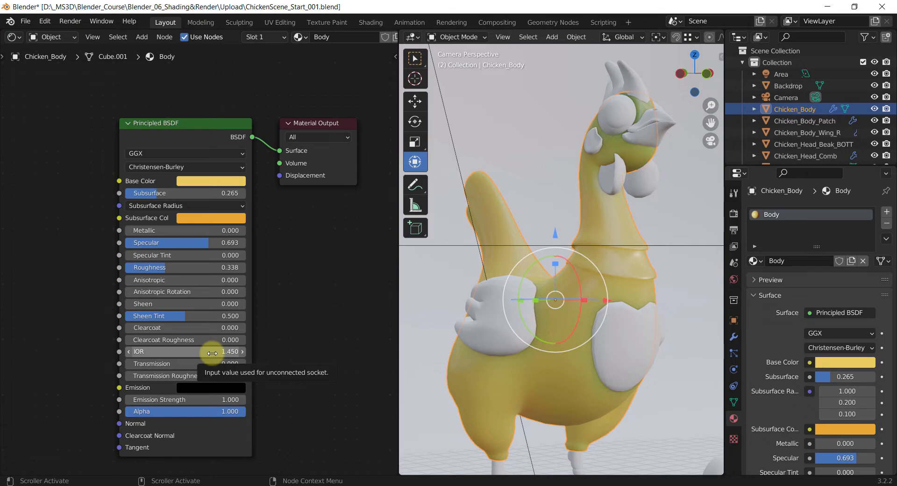
Set the Body material's transmission to about 0.971
left_click(179, 364)
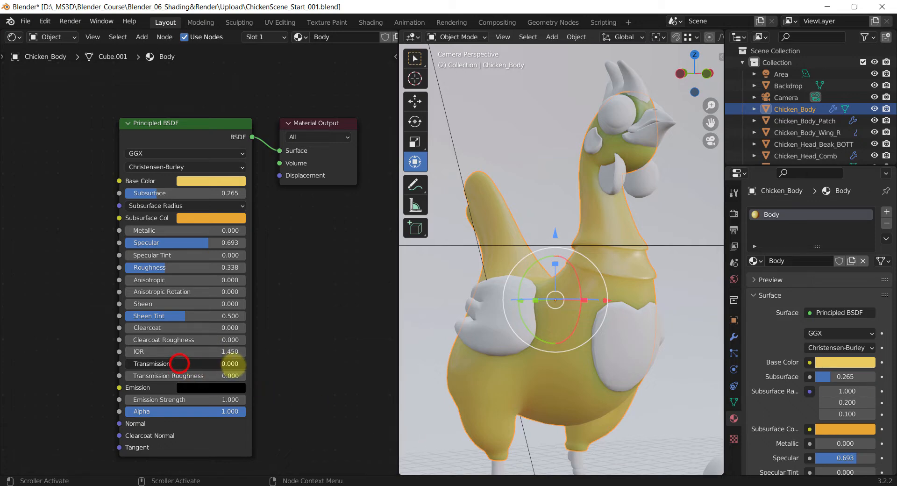
left_click_drag(230, 364, 314, 362)
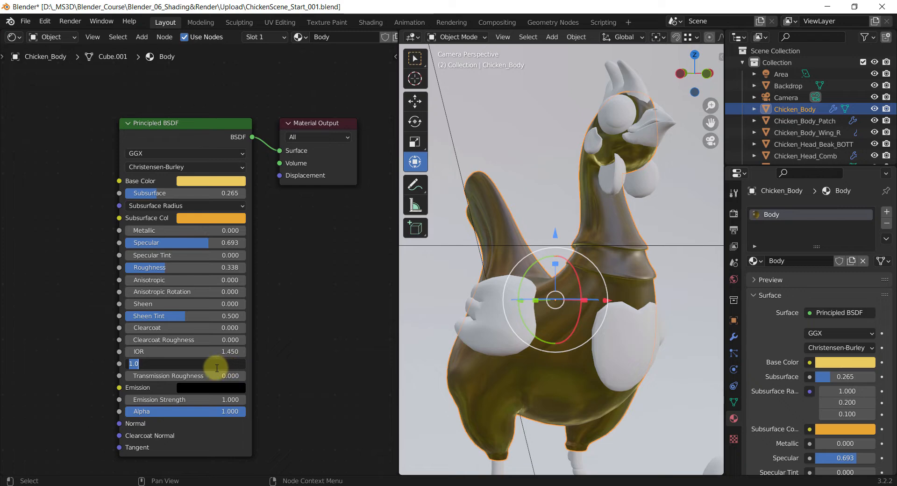
left_click(153, 364)
left_click(281, 368)
left_click_drag(226, 366, 215, 370)
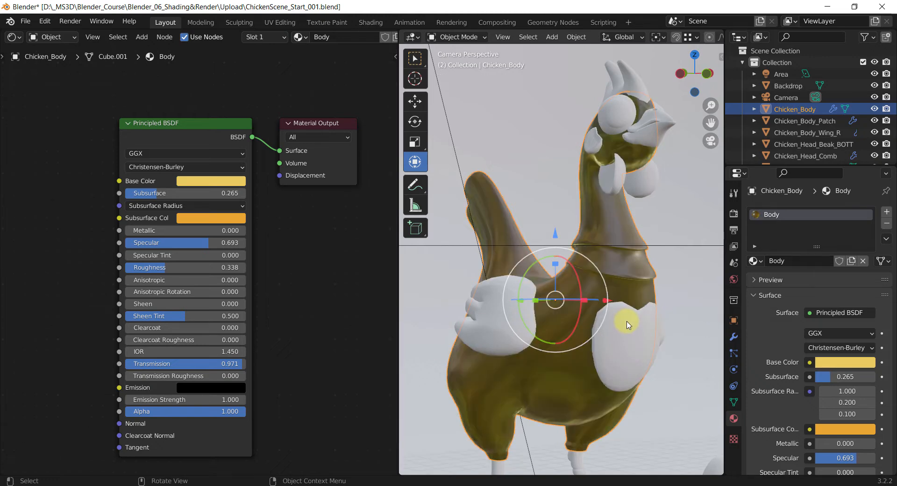
Render the frame, examine how light passes through the chicken's transmissive body, and close the render window
key("F12")
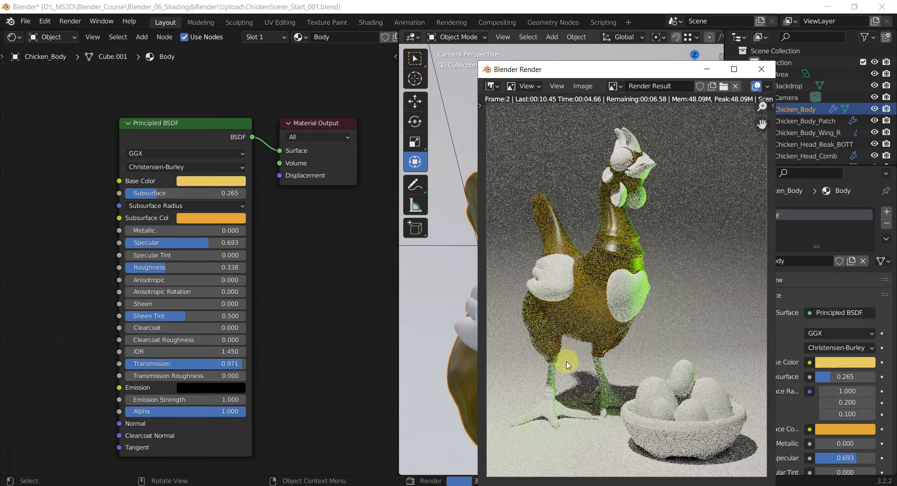
scroll(560, 248, "up", 1)
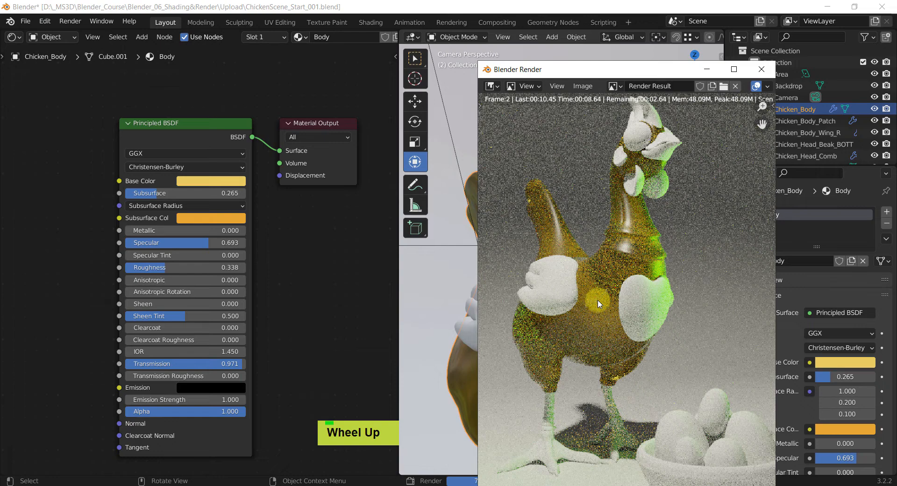
scroll(528, 331, "up", 1)
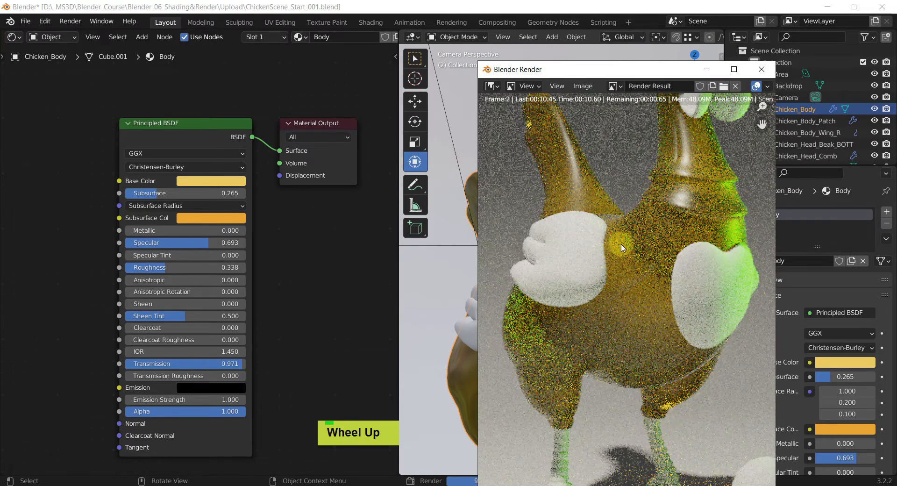
middle_click_drag(623, 244, 608, 302)
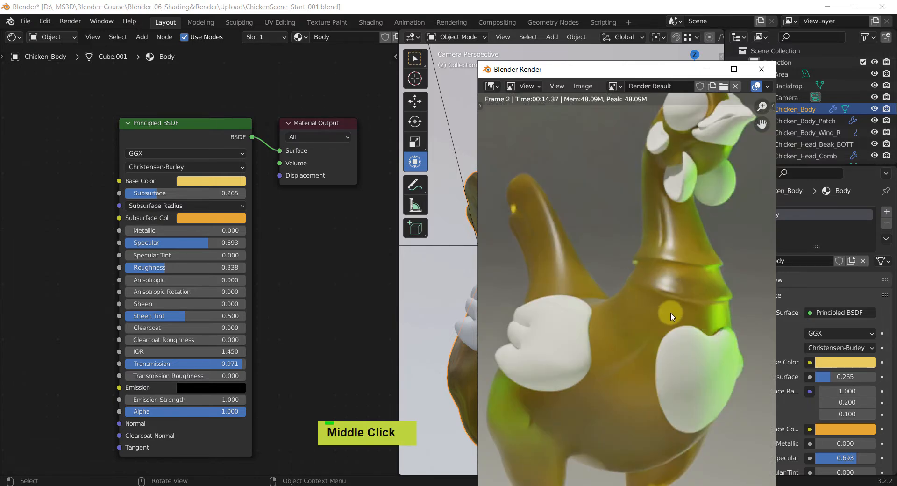
scroll(668, 325, "down", 1)
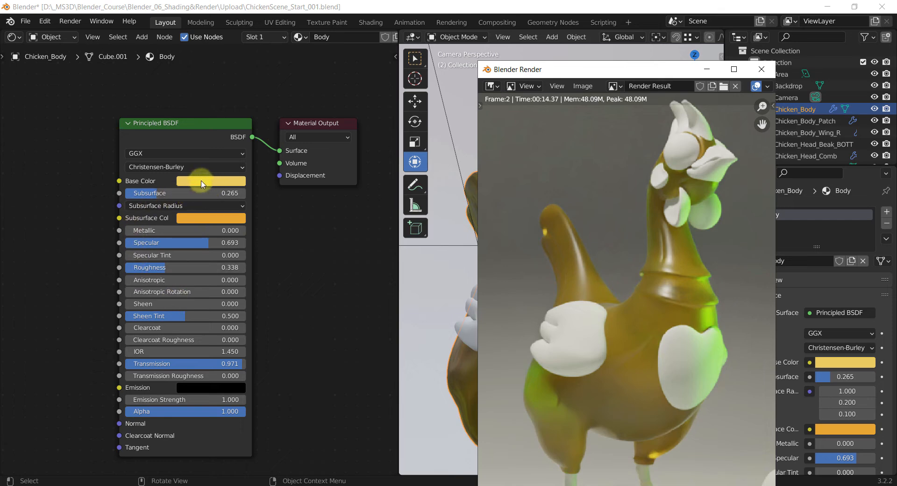
scroll(661, 317, "down", 1)
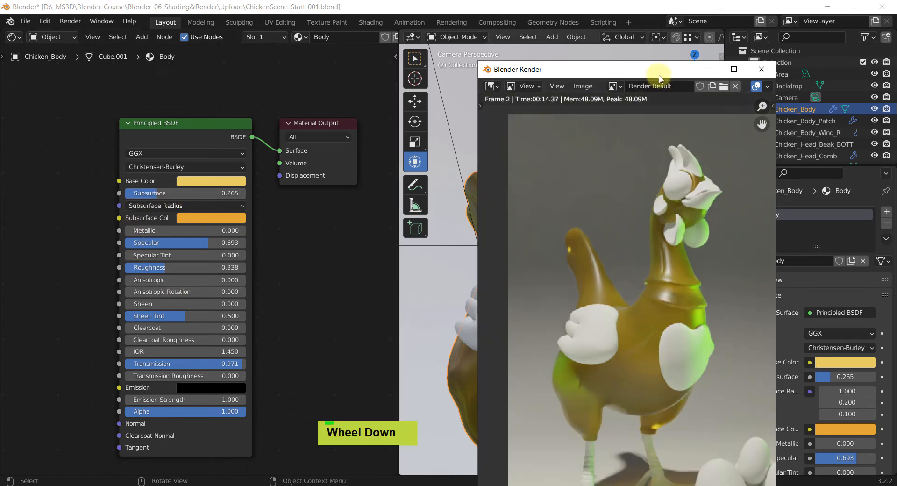
left_click_drag(658, 70, 592, 54)
left_click(695, 57)
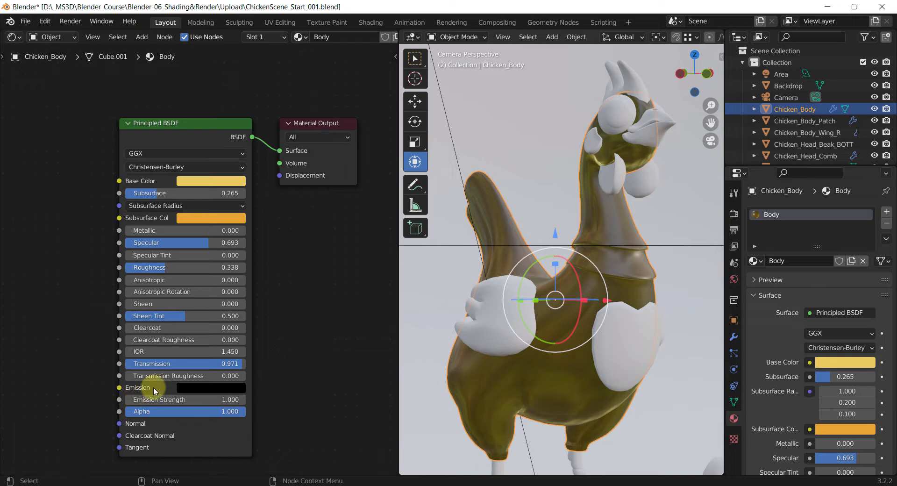
Review the Body material's emission color and set its subsurface amount to about 0.218
left_click(211, 388)
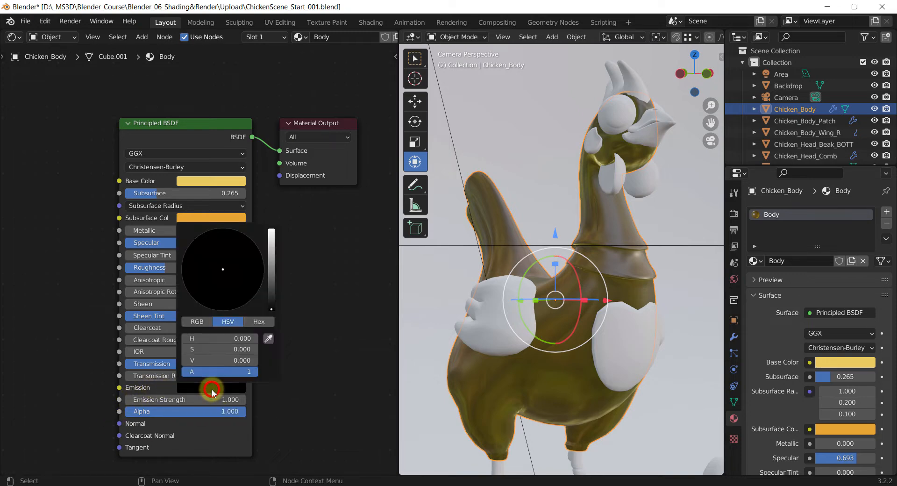
left_click_drag(270, 282, 293, 309)
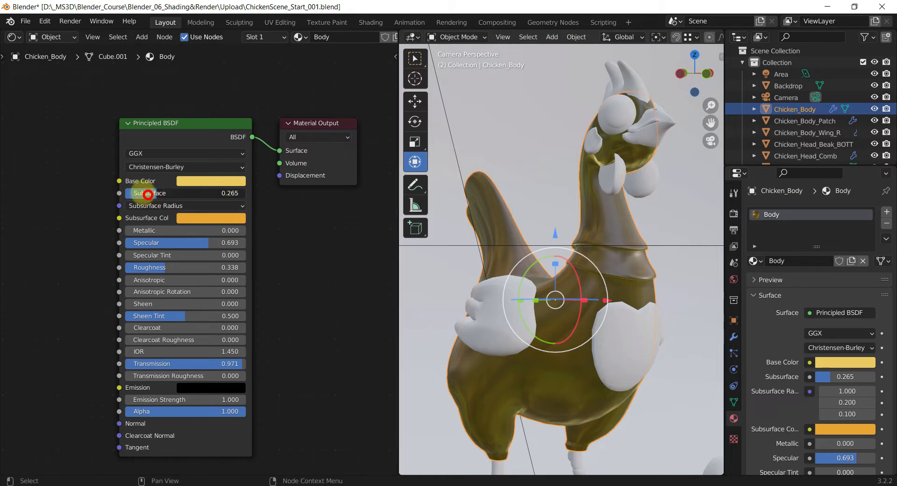
left_click_drag(140, 192, 152, 196)
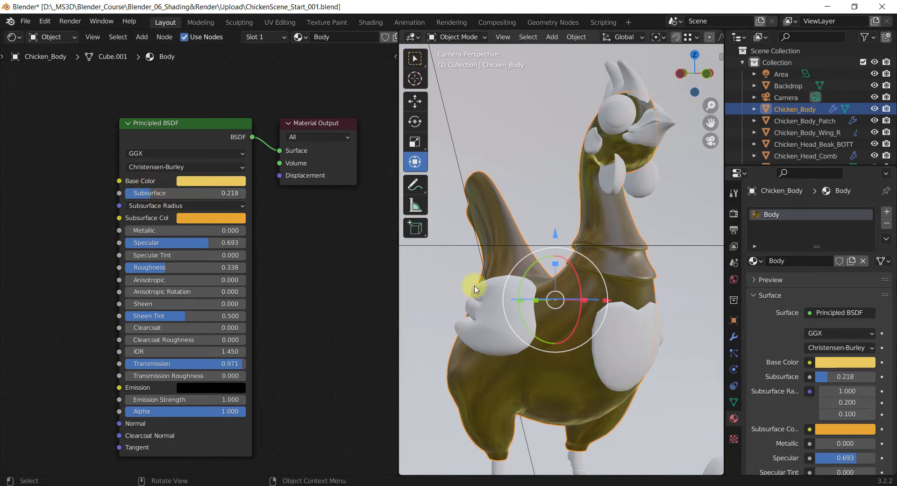
Select the body patch on the chicken's chest and create a new material named Patch for it
scroll(475, 287, "down", 2)
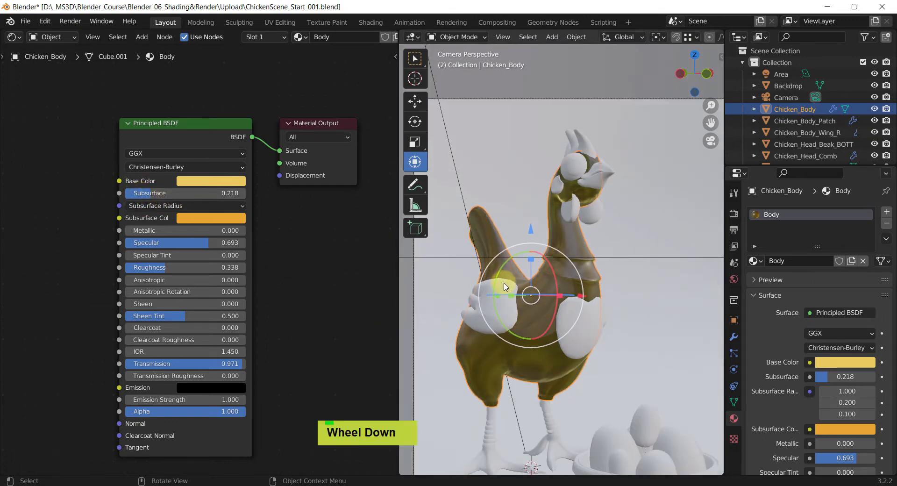
middle_click_drag(505, 286, 528, 267, "shift")
scroll(544, 271, "up", 2)
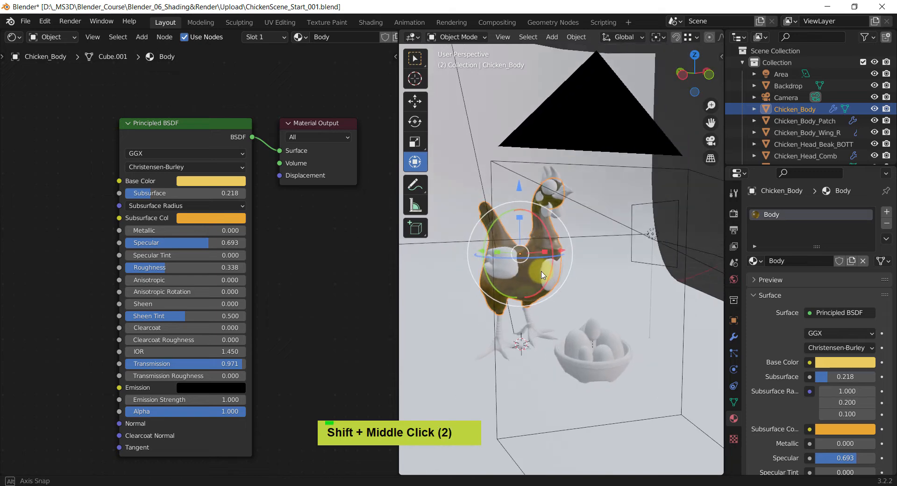
scroll(551, 273, "up", 3)
left_click(562, 278)
mouse_move(571, 295)
middle_mouse_down()
mouse_move(563, 282)
mouse_move(580, 283)
mouse_move(562, 306)
mouse_move(579, 301)
mouse_move(553, 297)
mouse_move(579, 295)
middle_mouse_up()
scroll(575, 270, "up", 2)
scroll(574, 289, "up", 2)
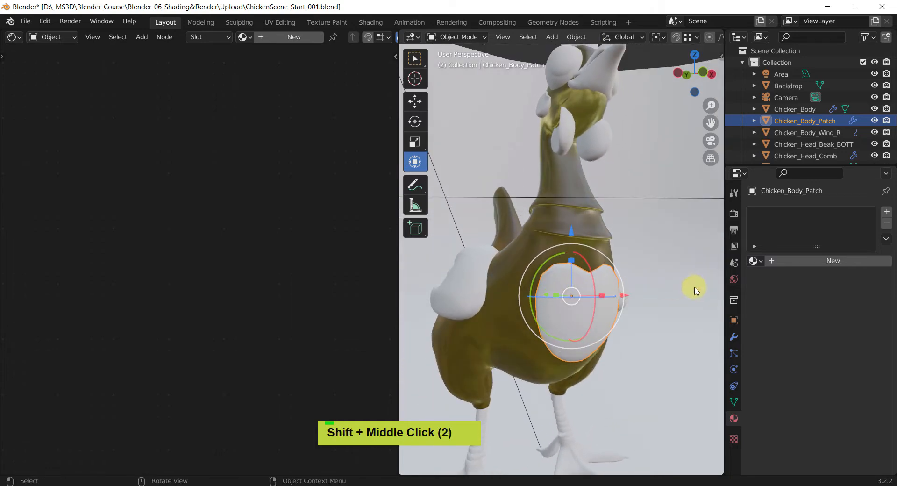
left_click(825, 261)
left_click(804, 260)
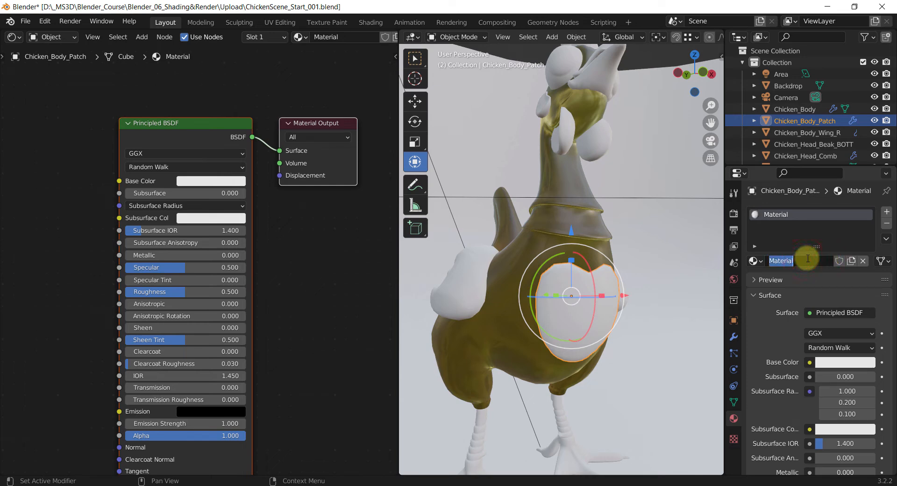
type("Patch")
key("Return")
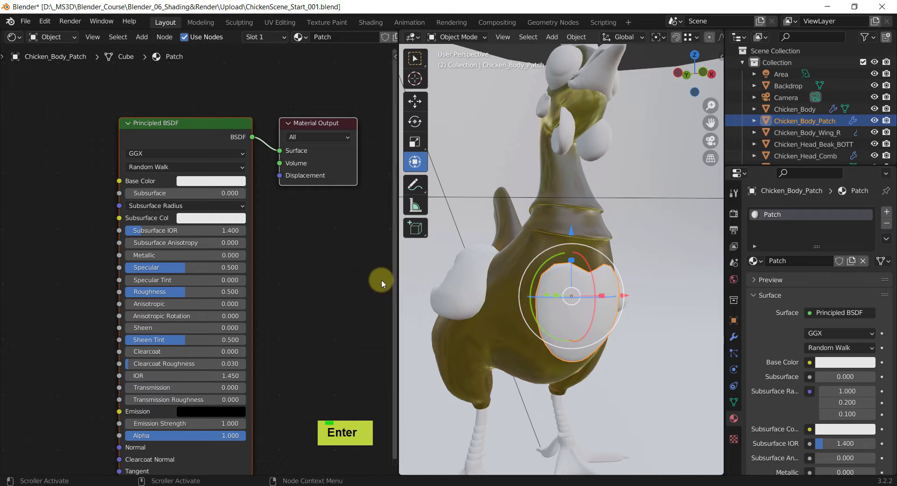
Switch the Patch material's subsurface method to Christensen-Burley
left_click(192, 165)
left_click(159, 182)
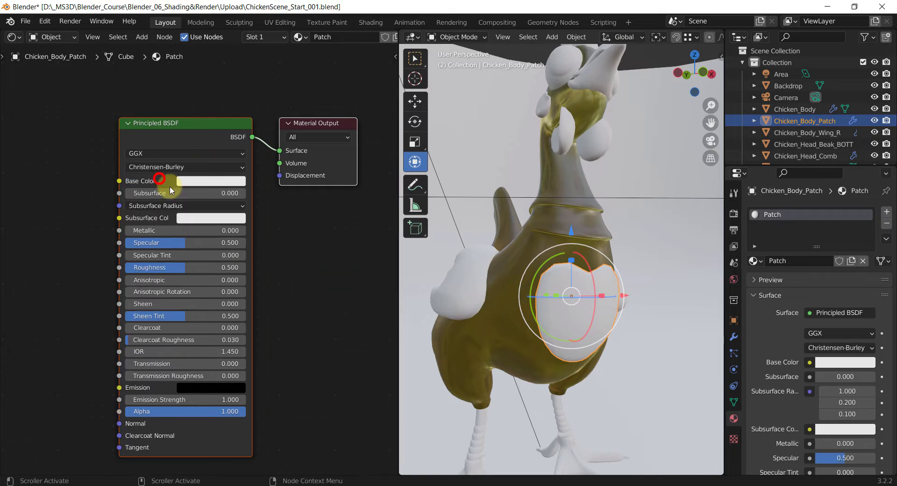
middle_click_drag(313, 280, 320, 262, "shift")
scroll(296, 274, "down", 1)
scroll(320, 264, "down", 1, "shift")
middle_click_drag(322, 313, 319, 341, "shift")
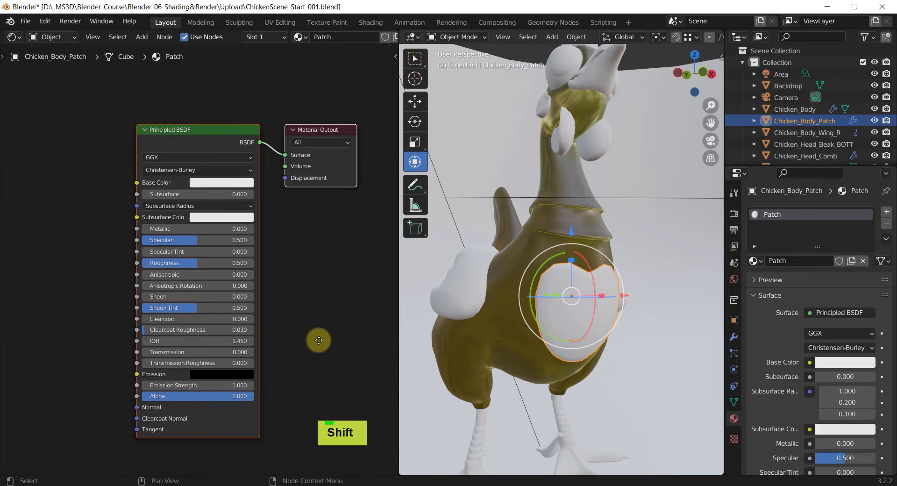
Add an empty Image Texture node beside the Principled BSDF node and delete it again
middle_click_drag(103, 262, 119, 234, "shift")
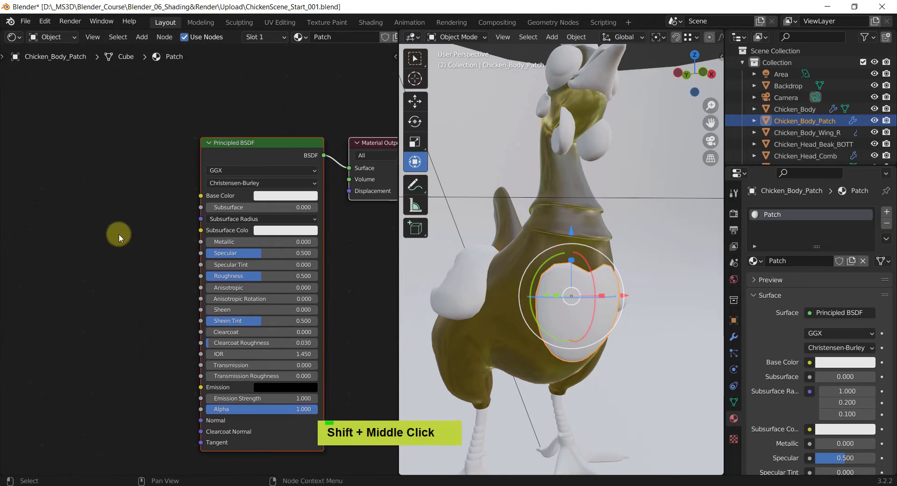
left_click(120, 234)
key("shift+a")
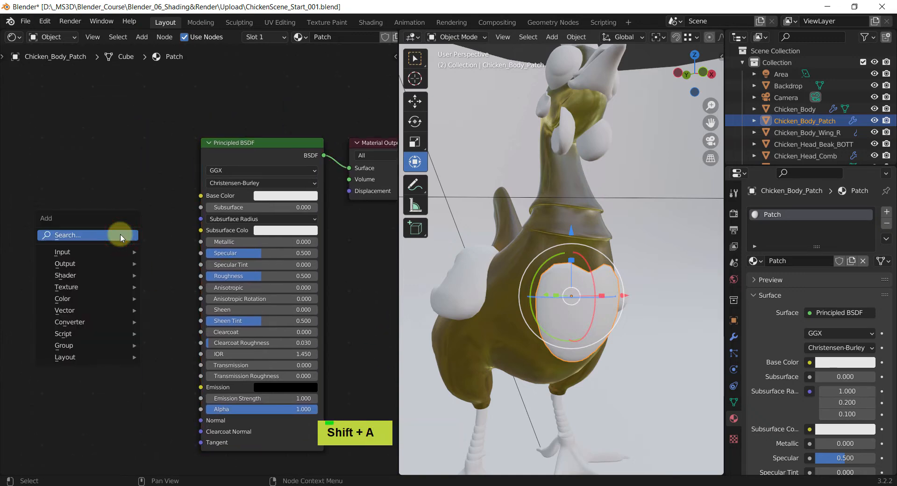
mouse_move(86, 287)
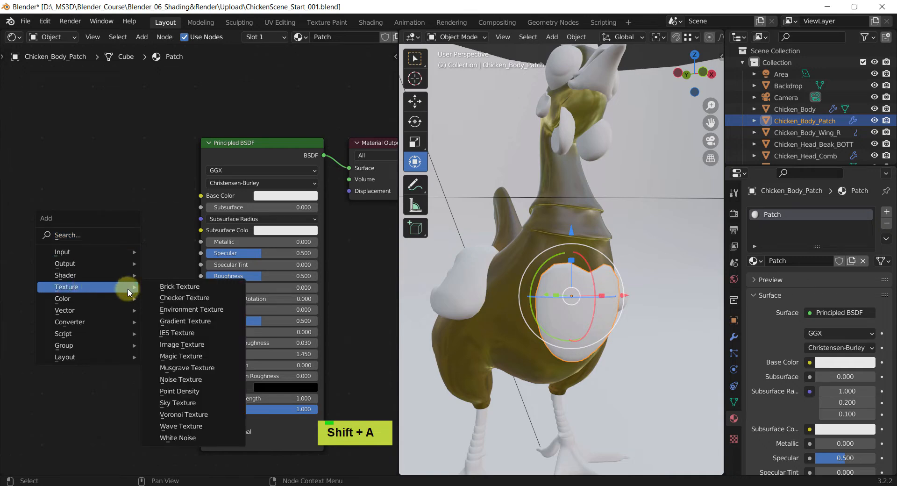
left_click(198, 344)
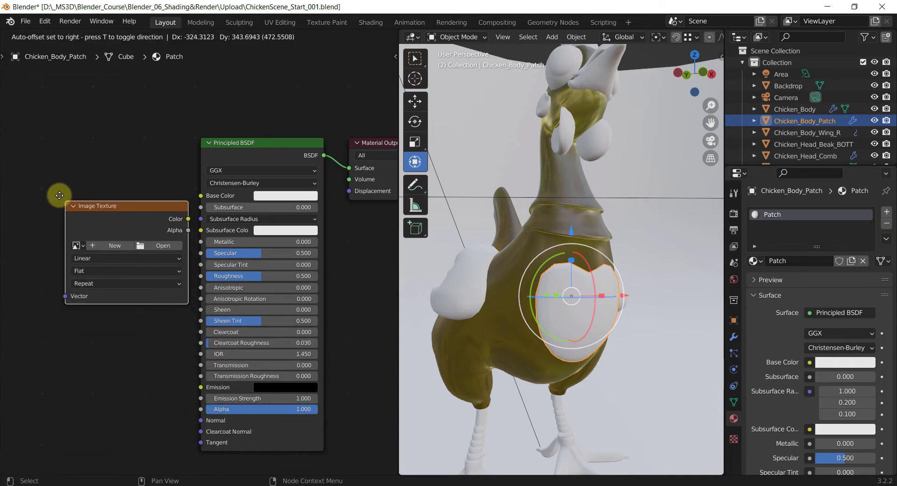
left_click(57, 208)
left_click(109, 200)
key("x")
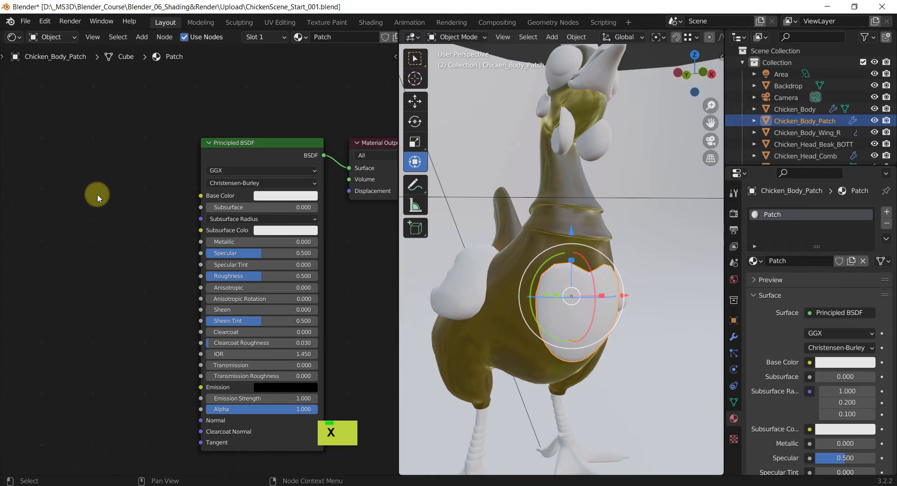
Switch to the Upload folder window and bring Batman.jpg into Blender's Shader Editor as an image texture node
key("alt+Tab")
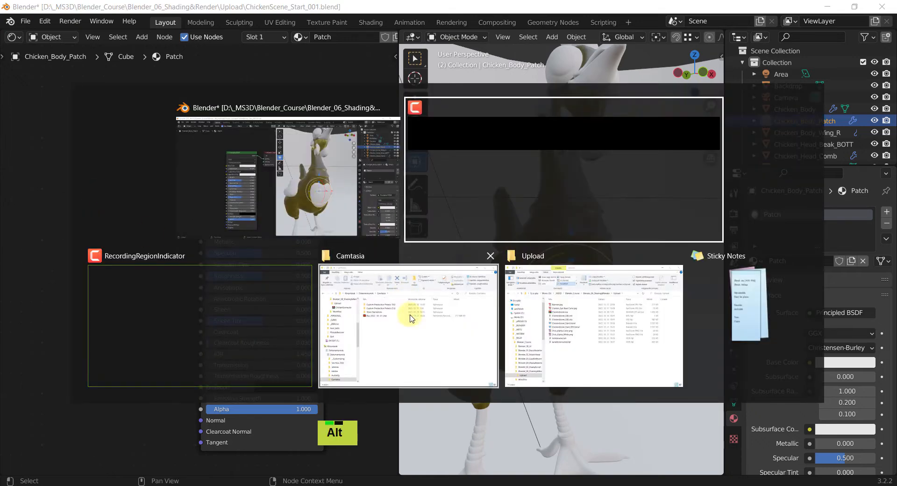
left_click(582, 322, "alt")
left_click_drag(238, 171, 33, 209)
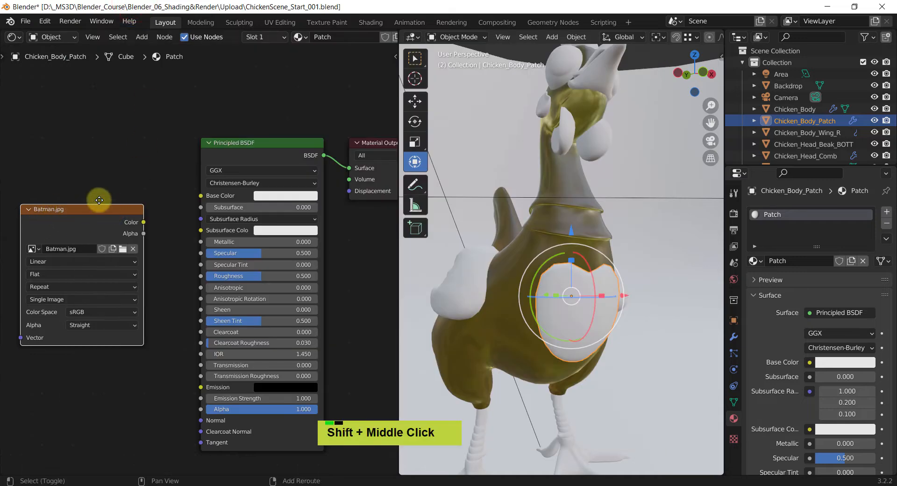
middle_click_drag(76, 206, 141, 187, "shift")
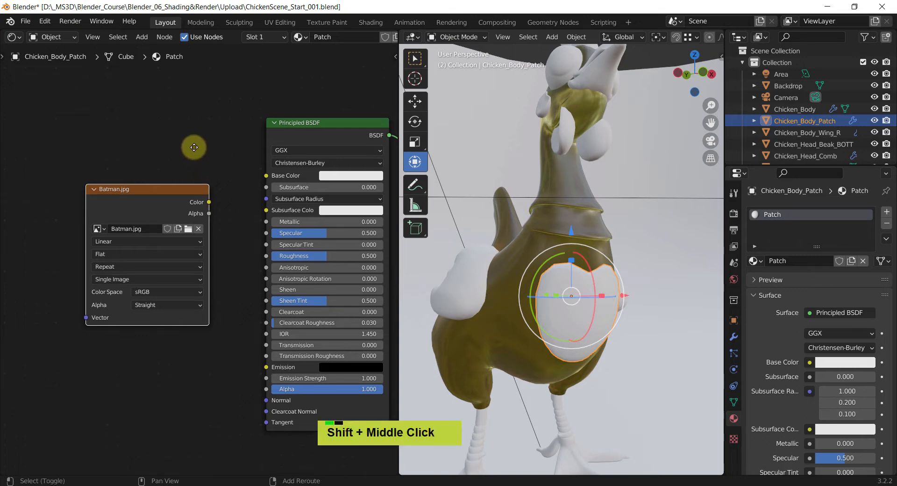
middle_click_drag(193, 145, 183, 176, "shift")
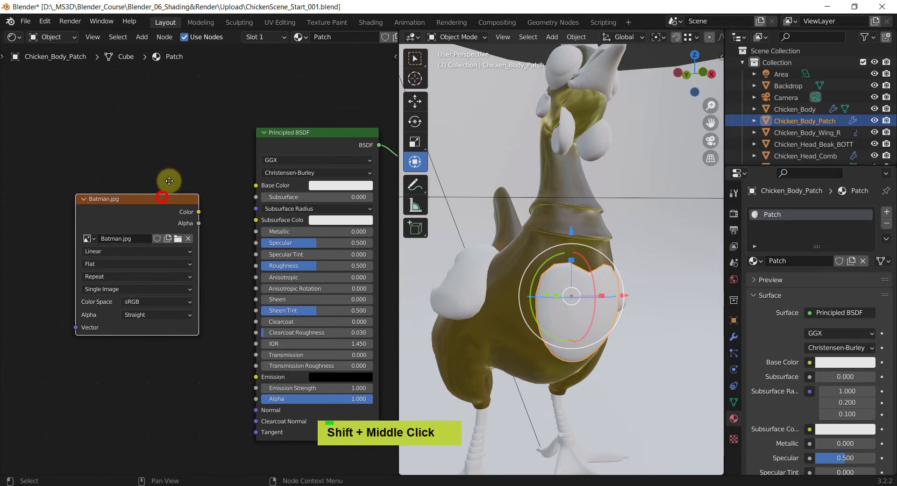
Connect the Batman.jpg color output to the Principled BSDF's base color and check the image on the chest patch
left_click_drag(164, 194, 259, 186)
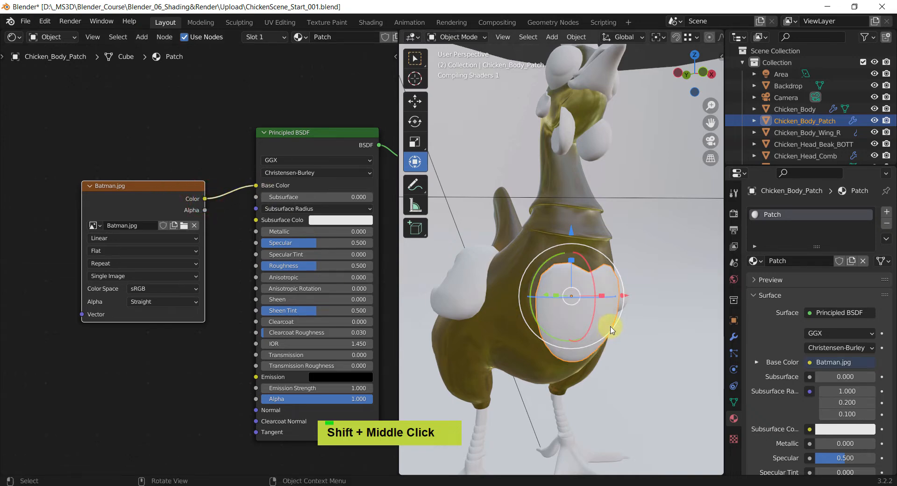
middle_click_drag(610, 328, 568, 287)
scroll(584, 298, "up", 2)
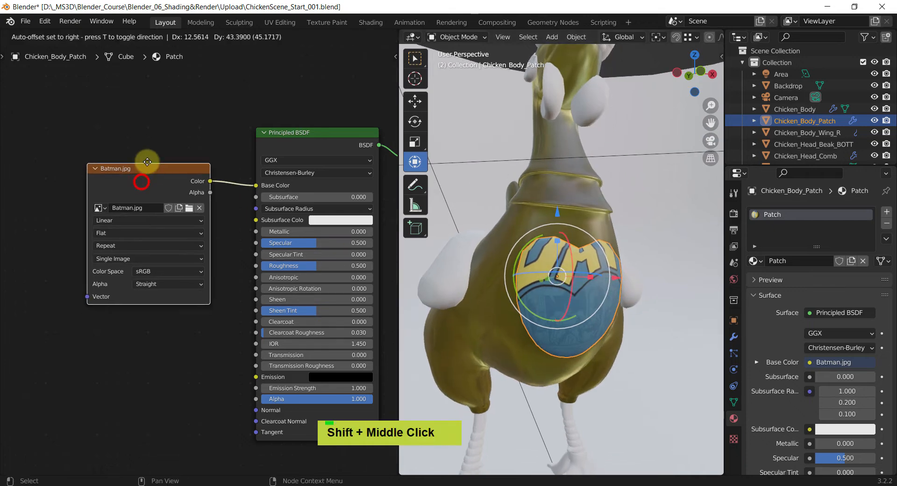
left_click_drag(142, 183, 147, 166)
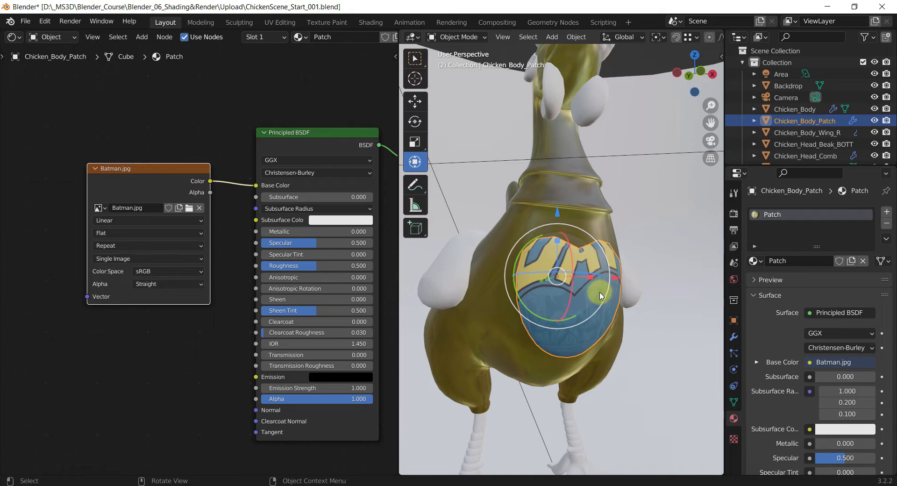
middle_click_drag(592, 296, 575, 286)
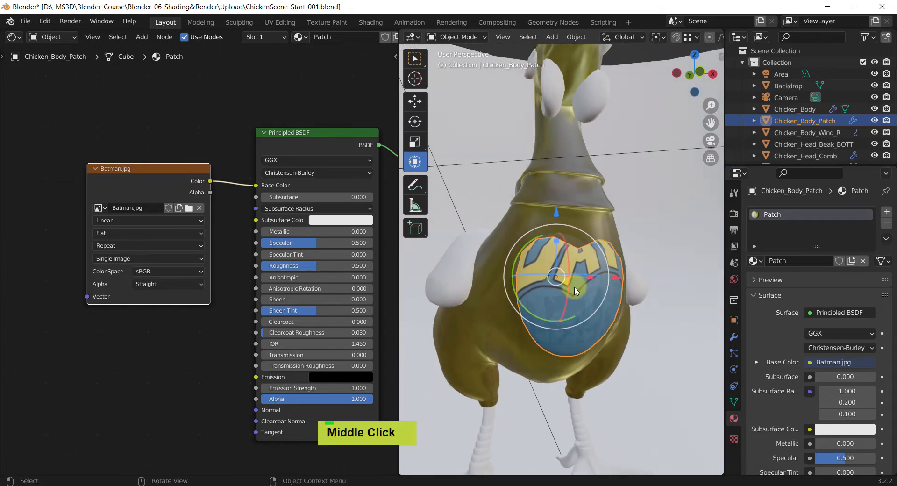
scroll(576, 290, "down", 2)
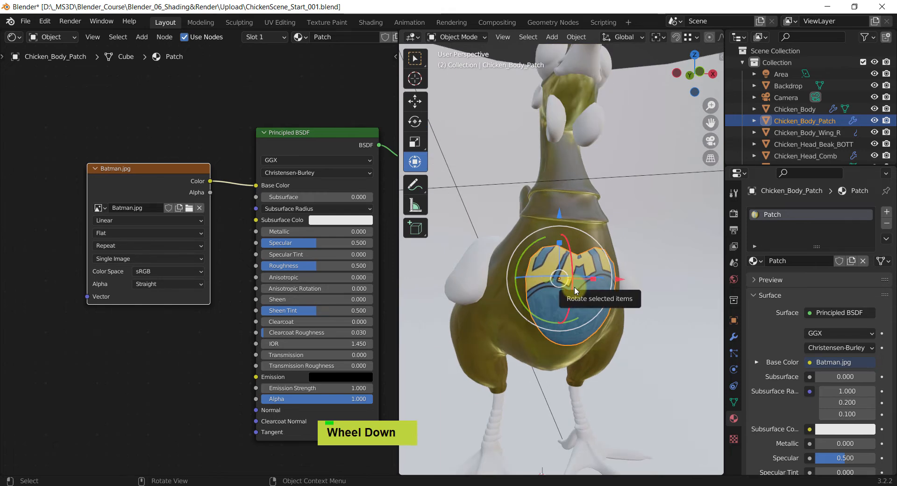
Add a Mapping node in front of the Batman.jpg image texture node
middle_click_drag(169, 354, 166, 371, "shift")
scroll(164, 375, "down", 1)
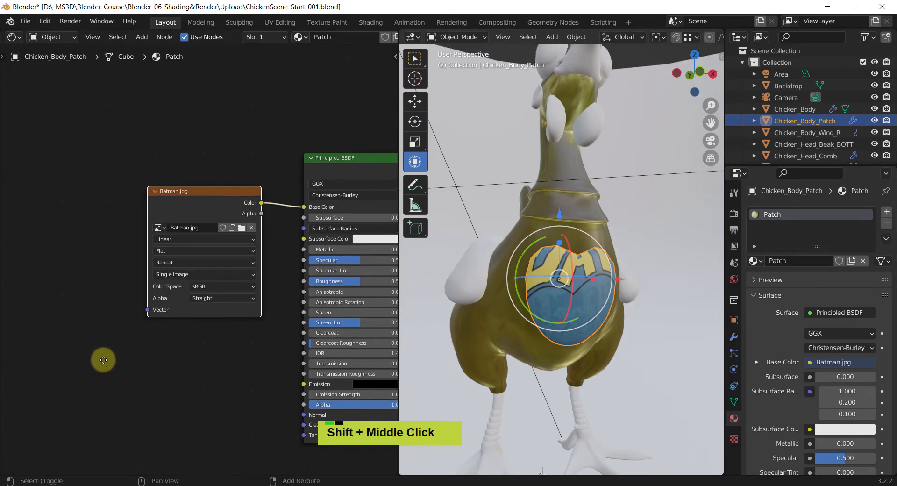
middle_click_drag(100, 363, 124, 367, "shift")
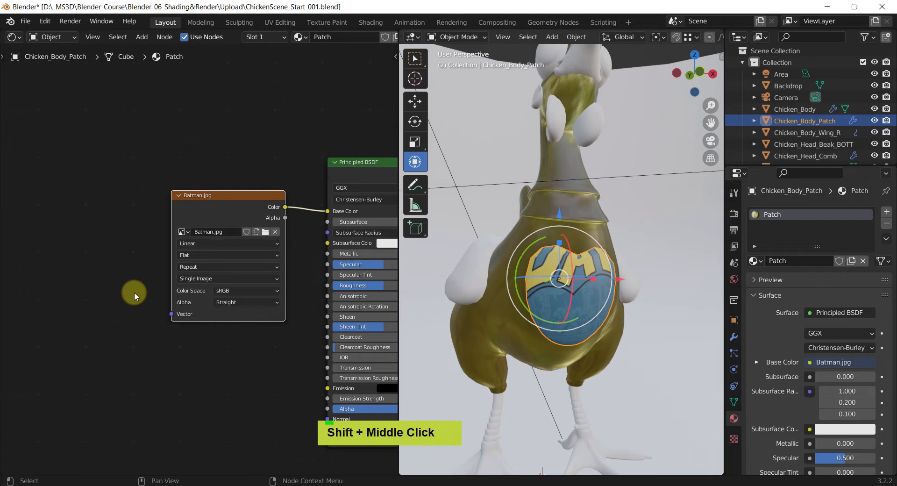
middle_click_drag(133, 293, 142, 257, "shift")
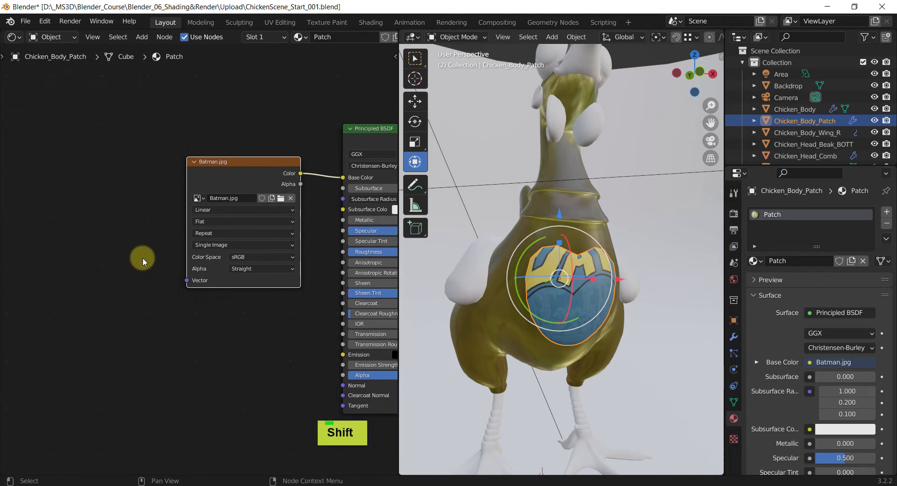
key("shift+a")
type("s")
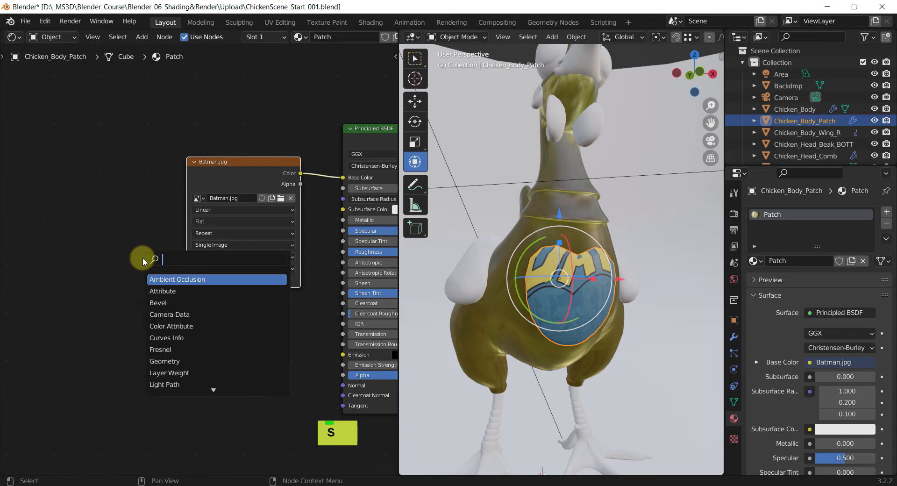
type("mapp")
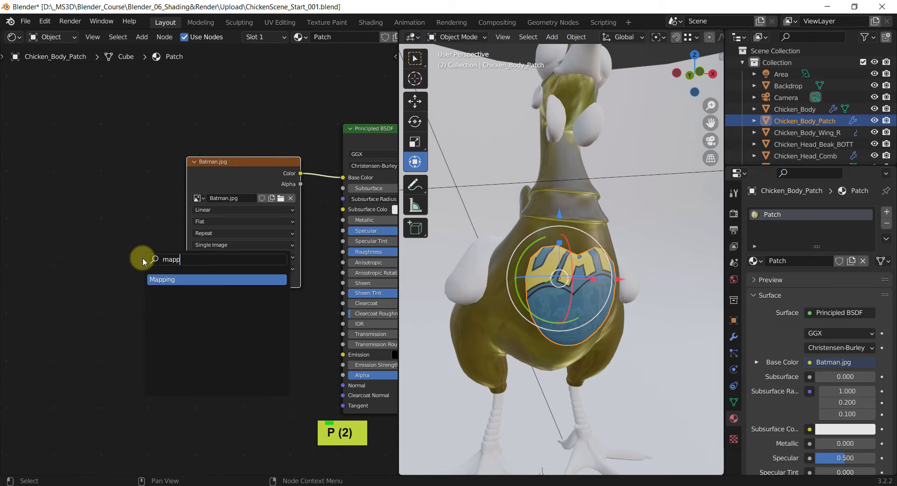
key("Return")
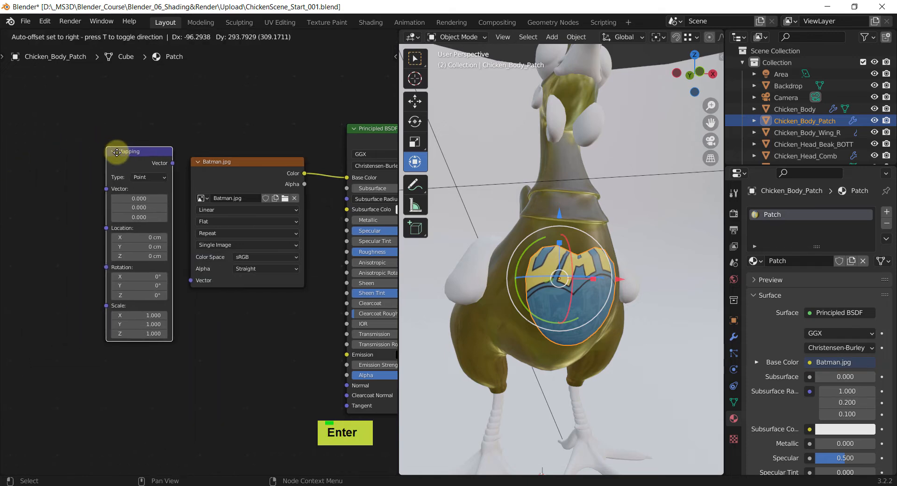
left_click(120, 155)
Add a Texture Coordinate node in front of the Mapping node
key("shift+a")
mouse_move(119, 156)
key("s")
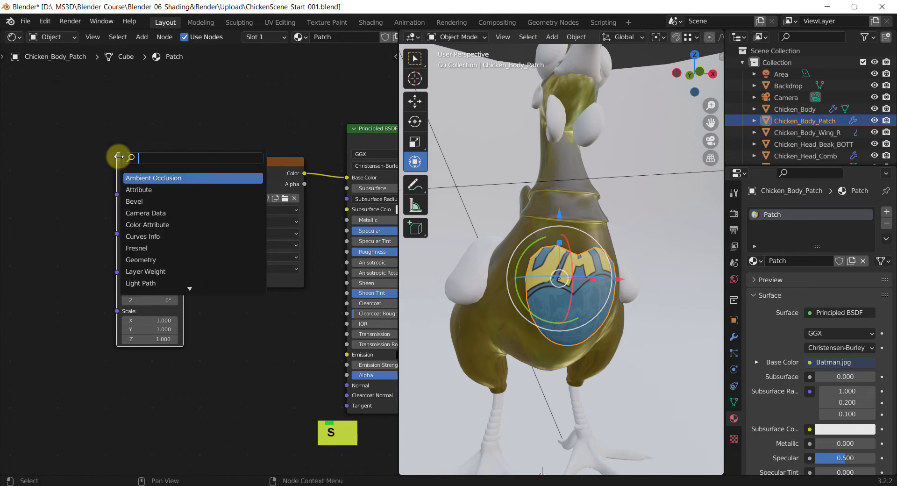
type("Texture")
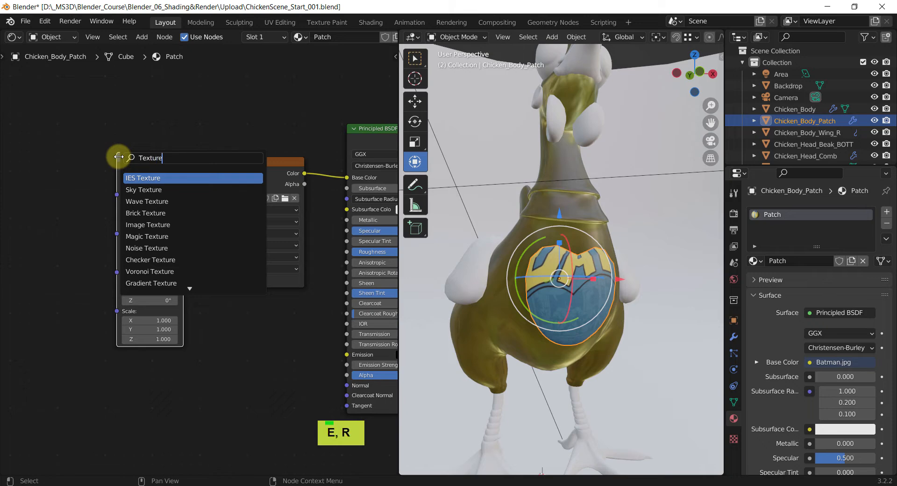
type(" co")
key("Return")
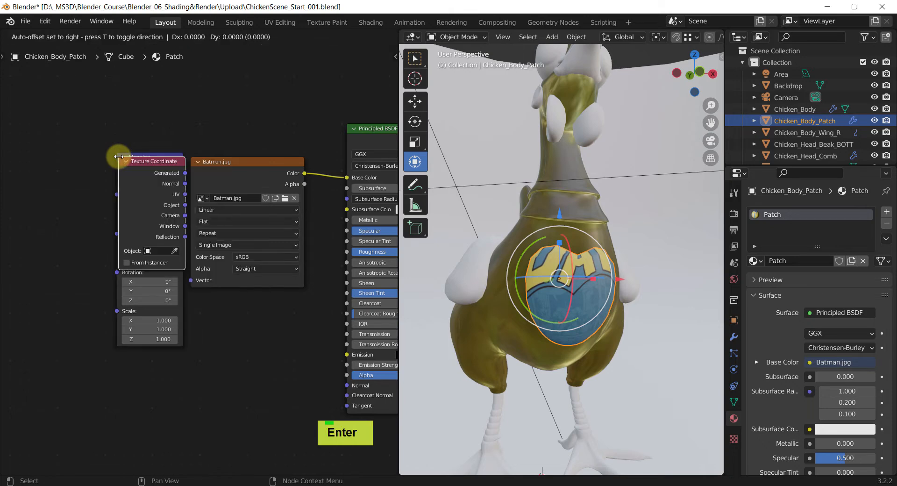
left_click(47, 155)
Arrange the Texture Coordinate and Mapping nodes in a spaced row ahead of the Batman.jpg node
middle_click_drag(155, 174, 249, 179, "shift")
left_click_drag(179, 167, 144, 167)
left_click_drag(257, 163, 228, 169)
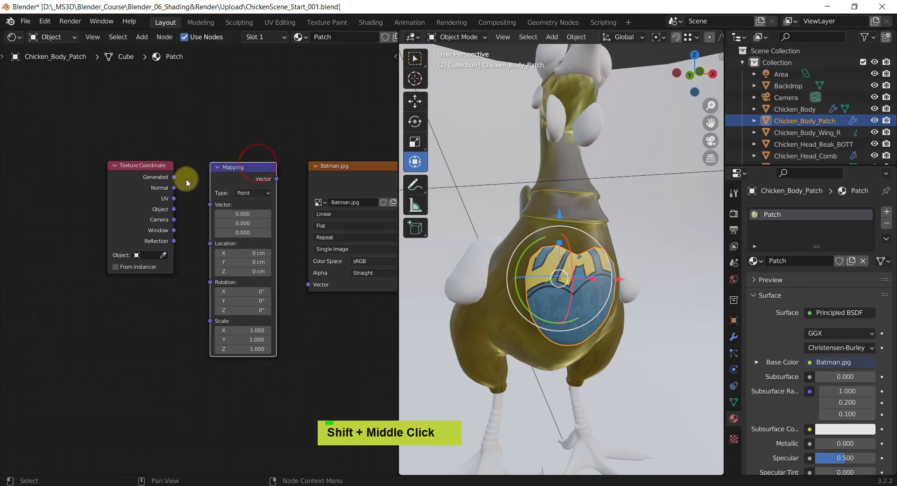
left_click(137, 168, "shift")
left_click(204, 124)
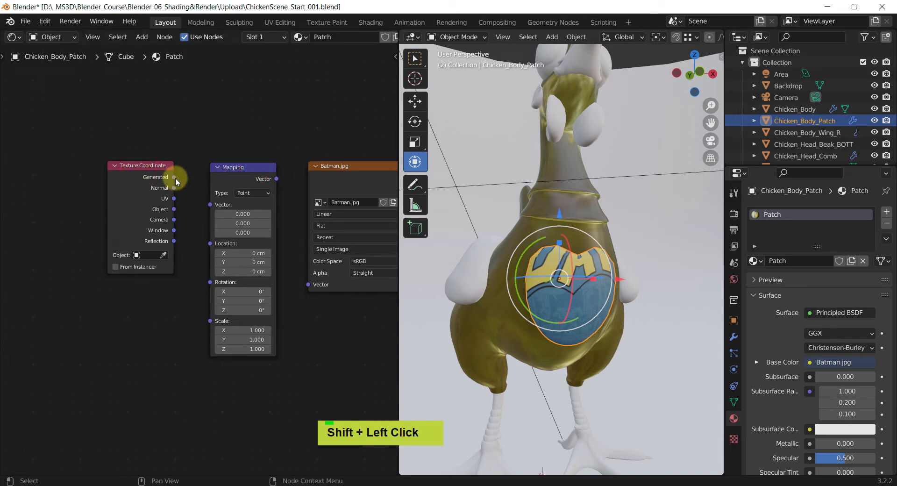
Connect the Mapping node's vector output to the vector input of the Batman.jpg image texture node
middle_click_drag(266, 198, 217, 200, "shift")
middle_click_drag(240, 248, 147, 159, "shift")
scroll(147, 158, "up", 1)
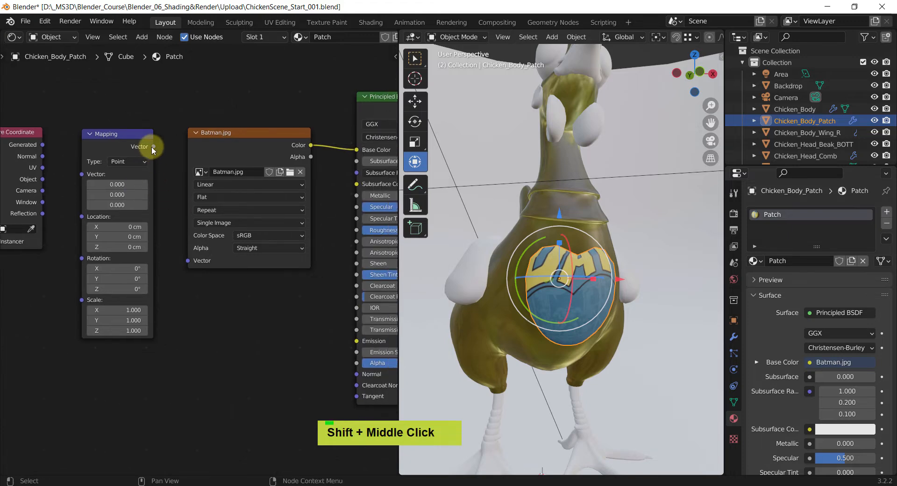
left_click_drag(153, 146, 192, 279)
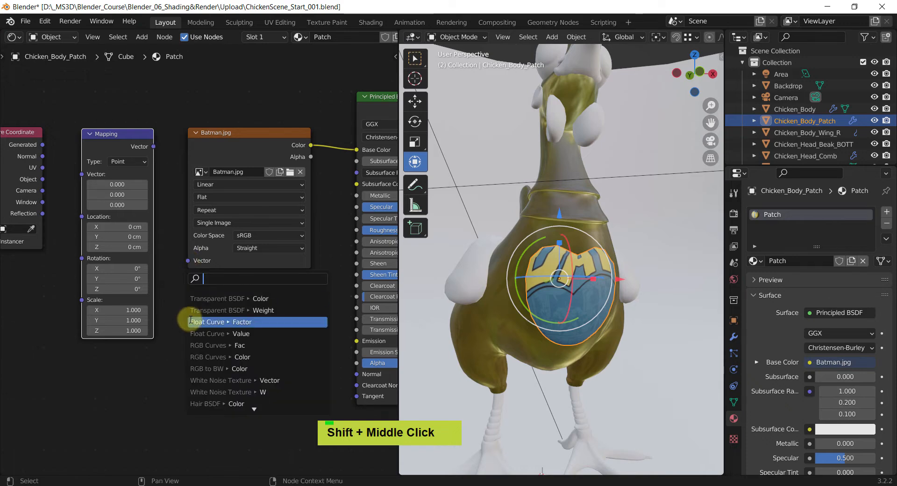
left_click(161, 276)
left_click_drag(152, 146, 184, 271)
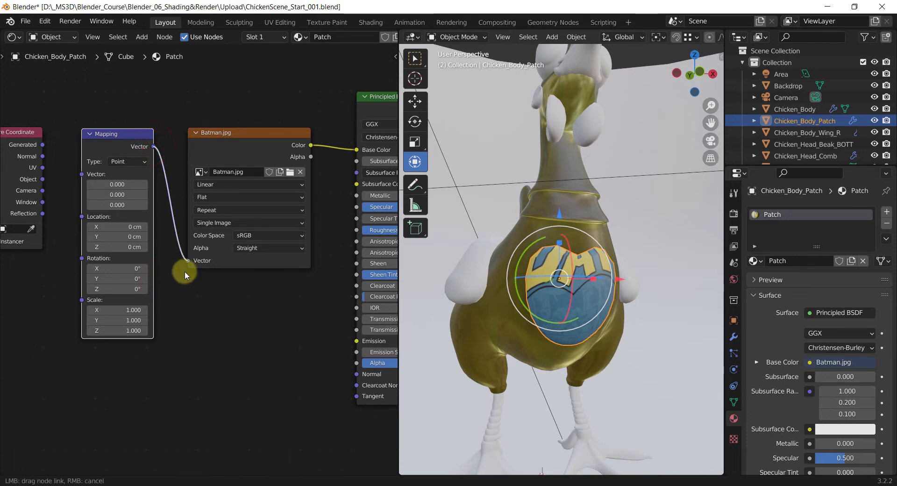
Nudge the Texture Coordinate node into line and connect its Generated output to the Mapping node's Vector input
left_click(198, 327)
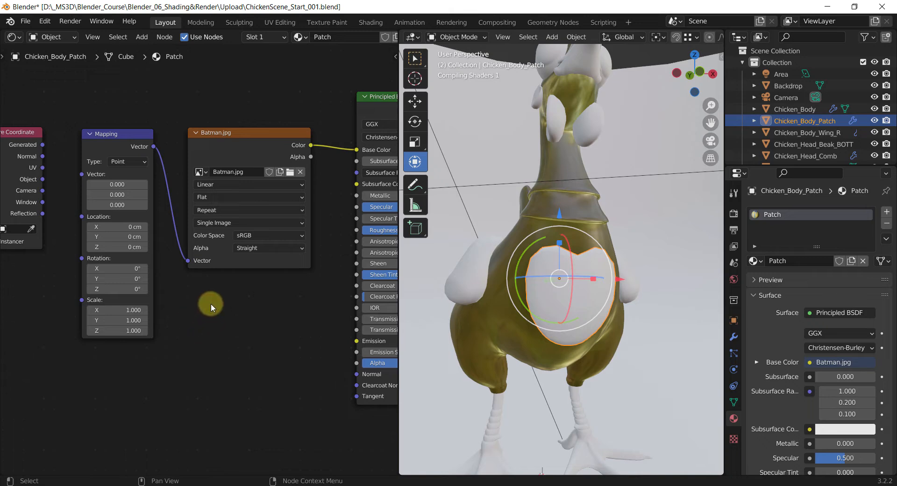
middle_click_drag(211, 304, 229, 314, "shift")
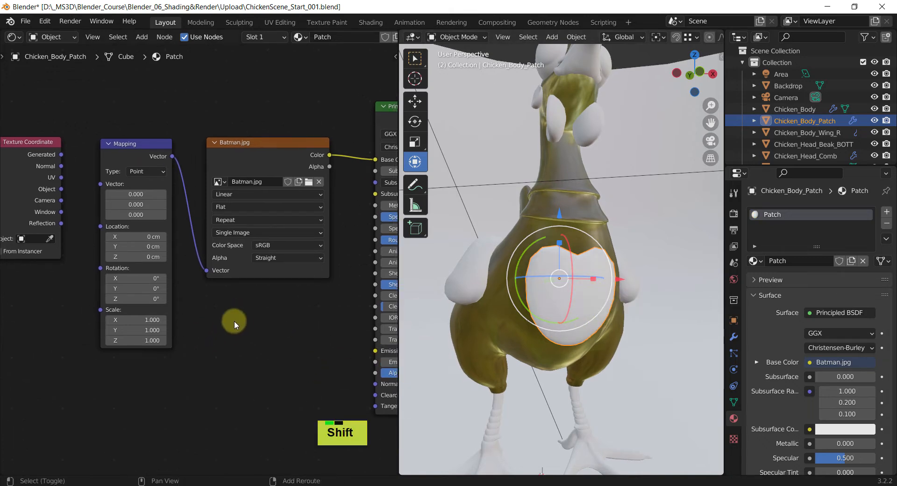
middle_click_drag(234, 320, 299, 311, "shift")
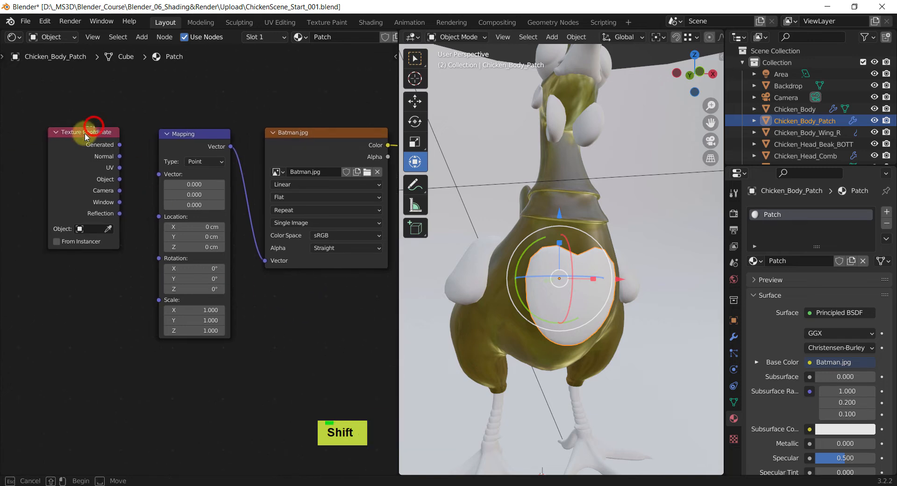
left_click_drag(86, 132, 80, 136)
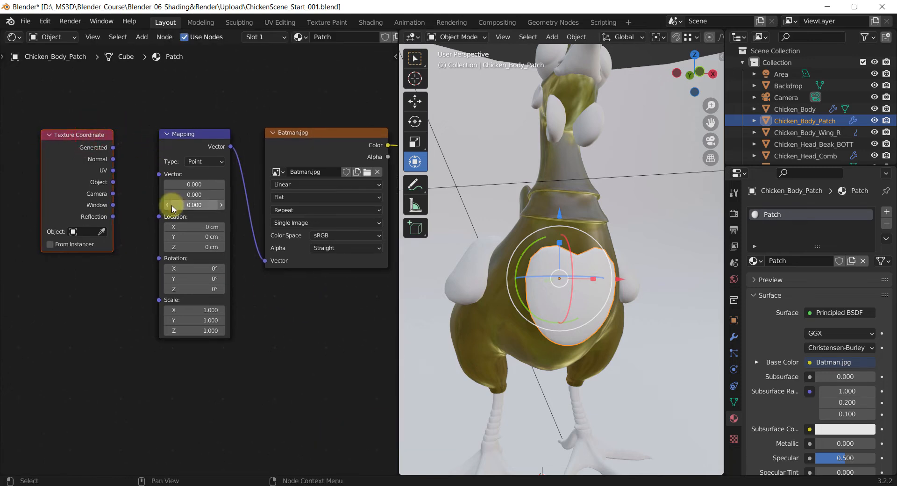
scroll(170, 200, "up", 1)
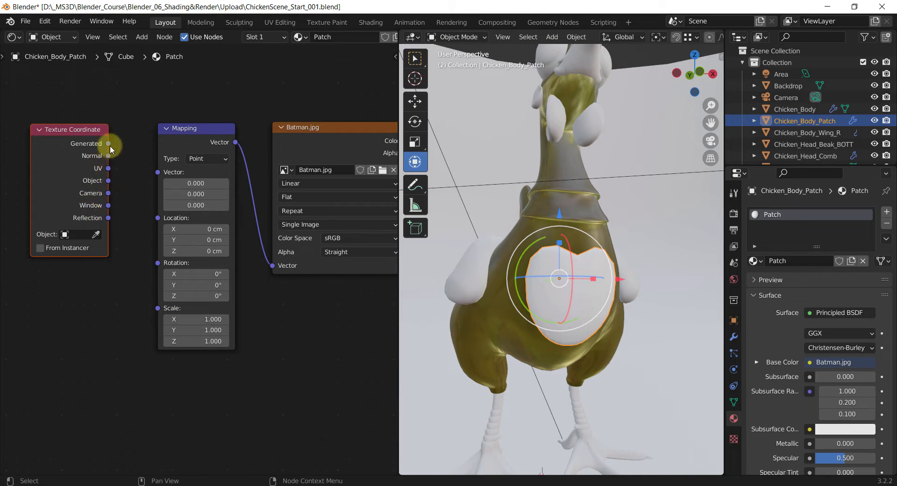
mouse_move(108, 143)
left_mouse_down()
mouse_move(131, 169)
mouse_move(158, 172)
left_mouse_up()
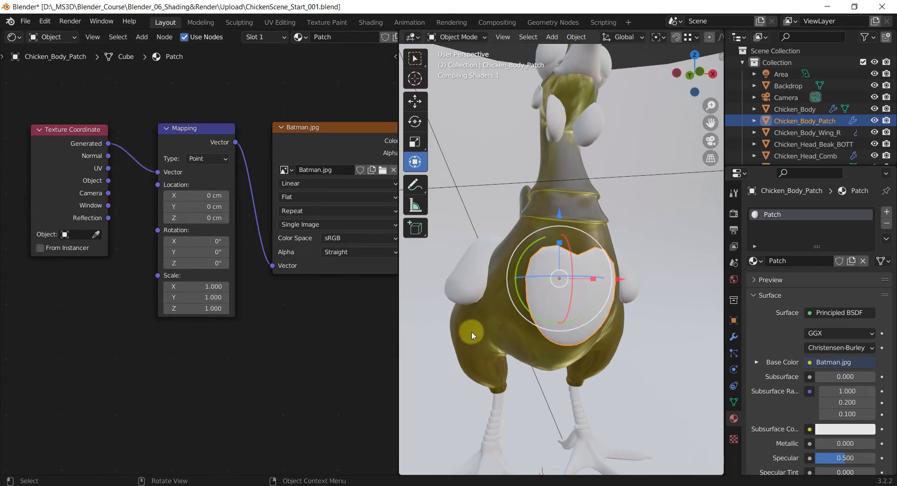
Set the Mapping node's Z rotation to -90° so the Batman lettering reads horizontally on the patch
middle_click_drag(485, 324, 498, 335)
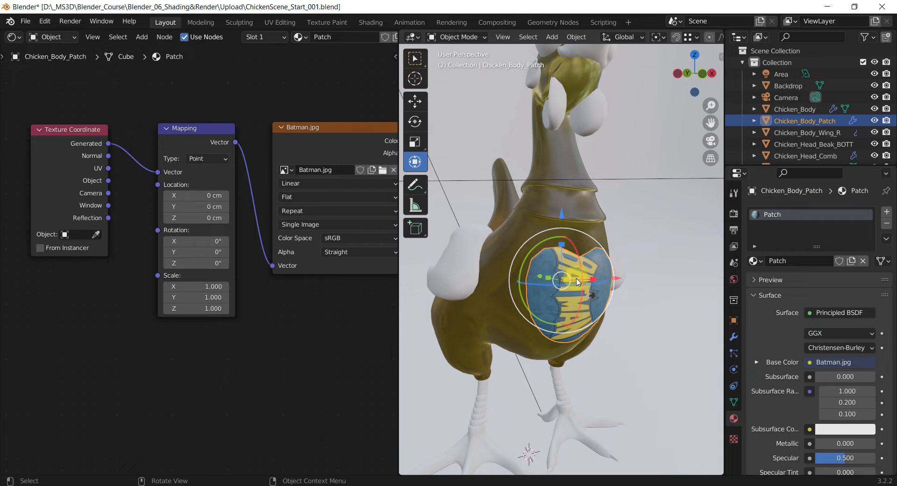
mouse_move(588, 353)
middle_mouse_down()
mouse_move(572, 355)
mouse_move(574, 314)
mouse_move(586, 350)
middle_mouse_up()
scroll(575, 314, "up", 2)
scroll(581, 322, "up", 2)
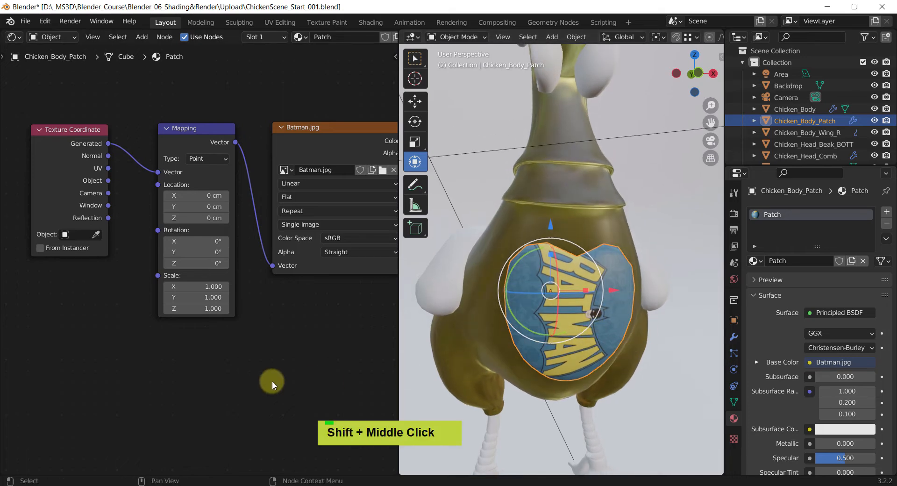
left_click_drag(189, 241, 200, 270)
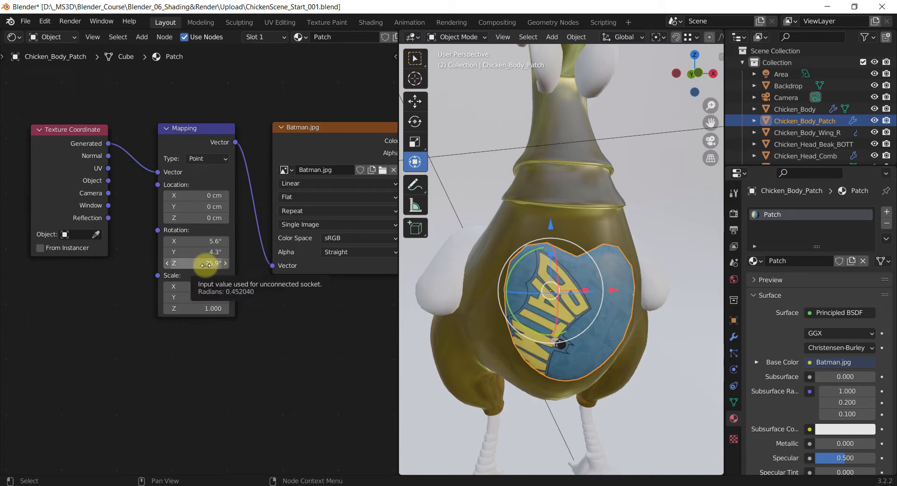
key("BackSpace")
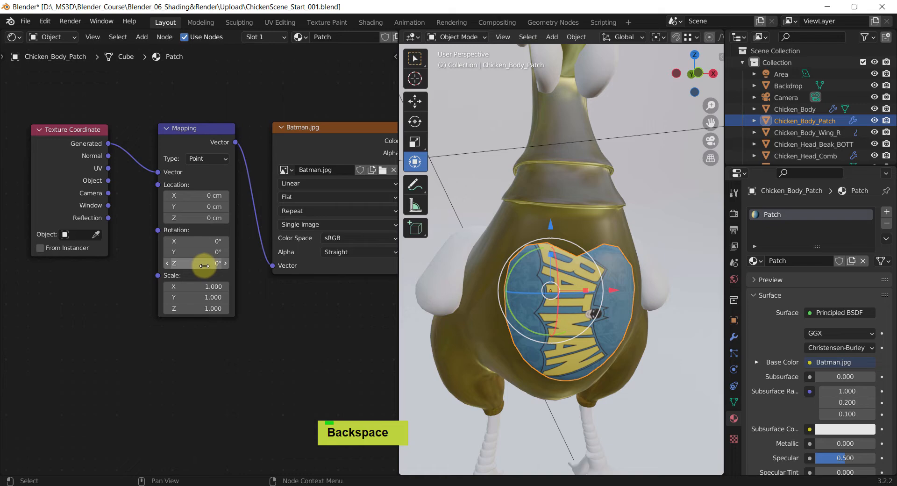
left_click_drag(205, 265, 678, 309)
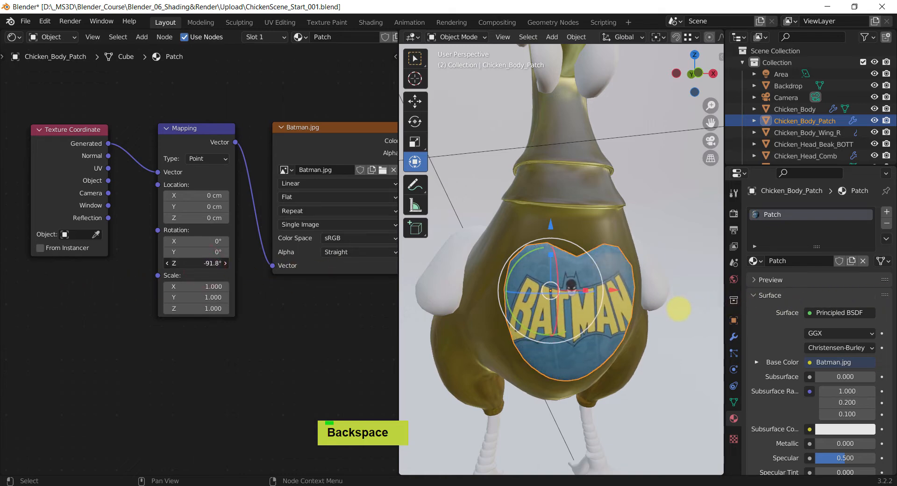
left_click(204, 264)
type("-90")
key("Return")
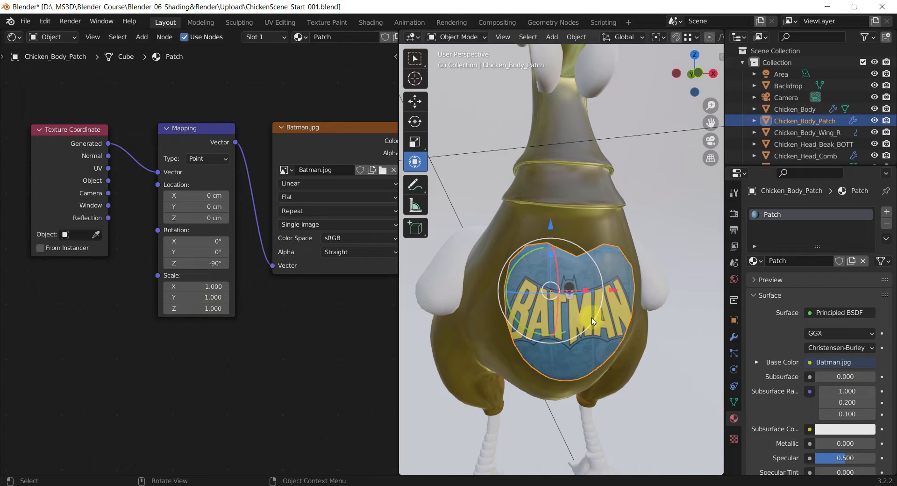
Set the Mapping node's scale to 1.230 on all three axes and its X location to -11 cm
left_click(225, 287)
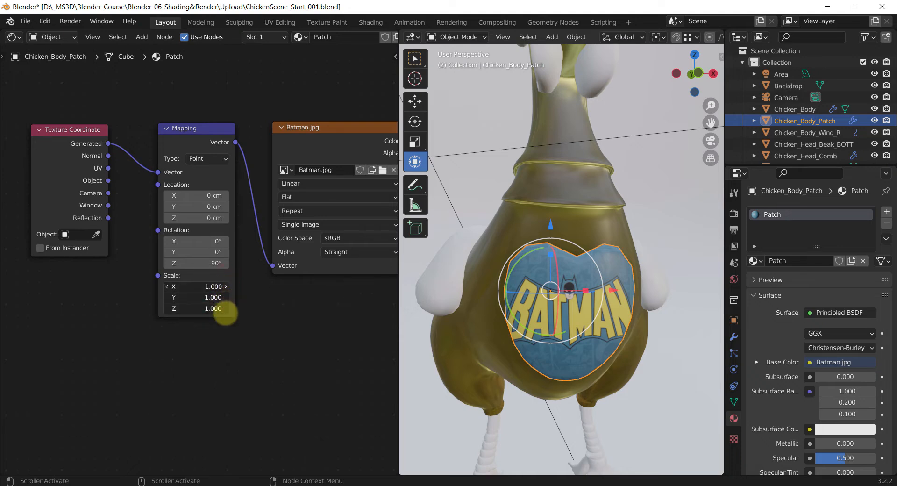
mouse_move(226, 313)
left_mouse_down()
mouse_move(209, 308)
mouse_move(232, 314)
left_mouse_up()
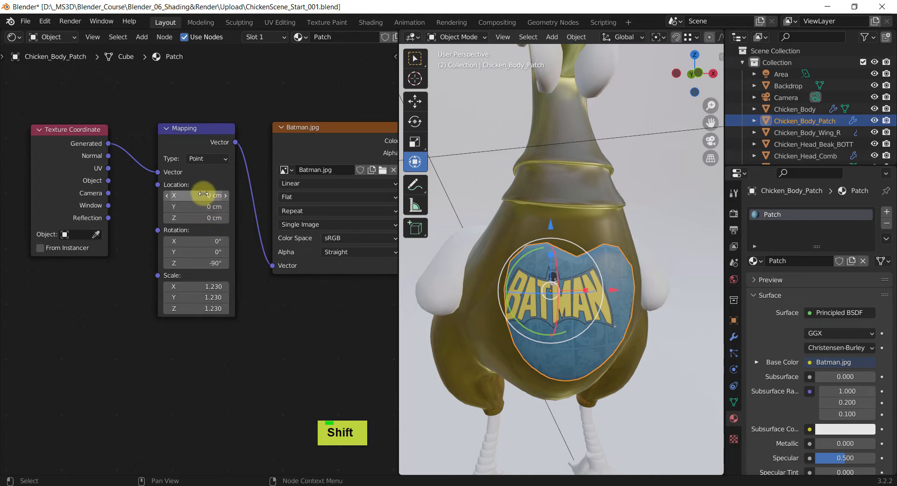
left_click_drag(210, 195, 205, 213)
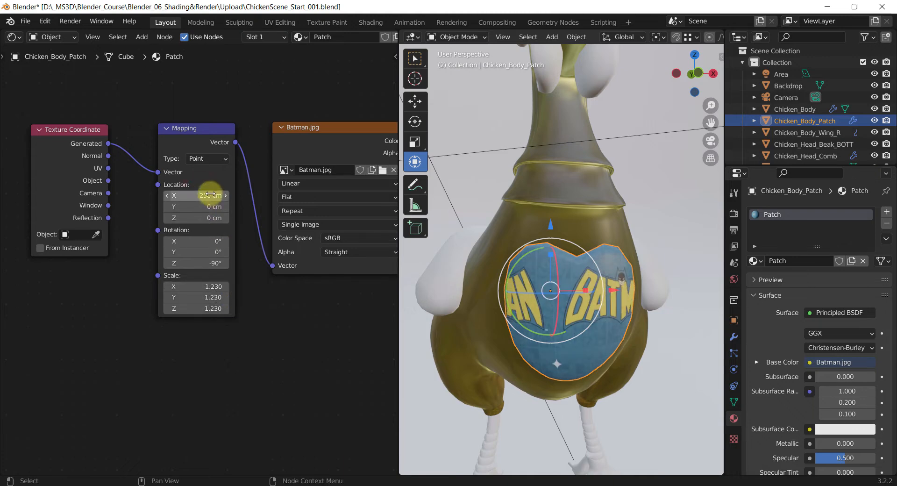
left_click(210, 198)
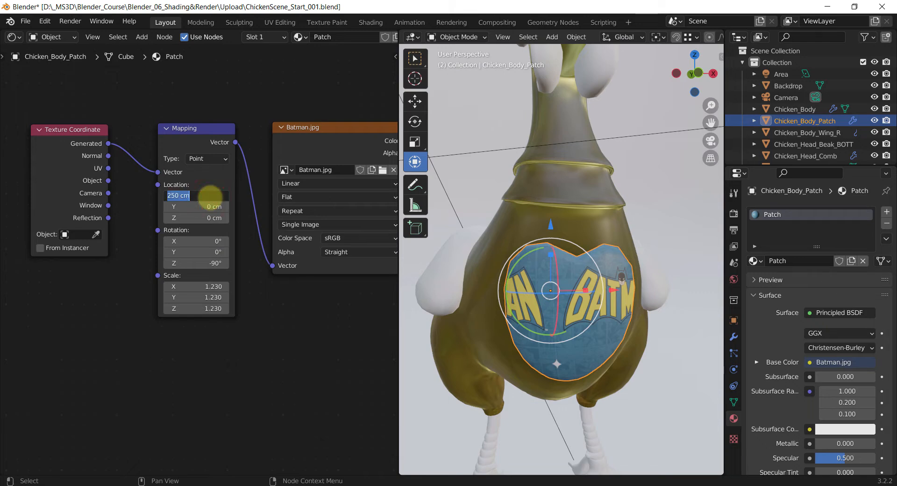
left_click(202, 211)
key("BackSpace")
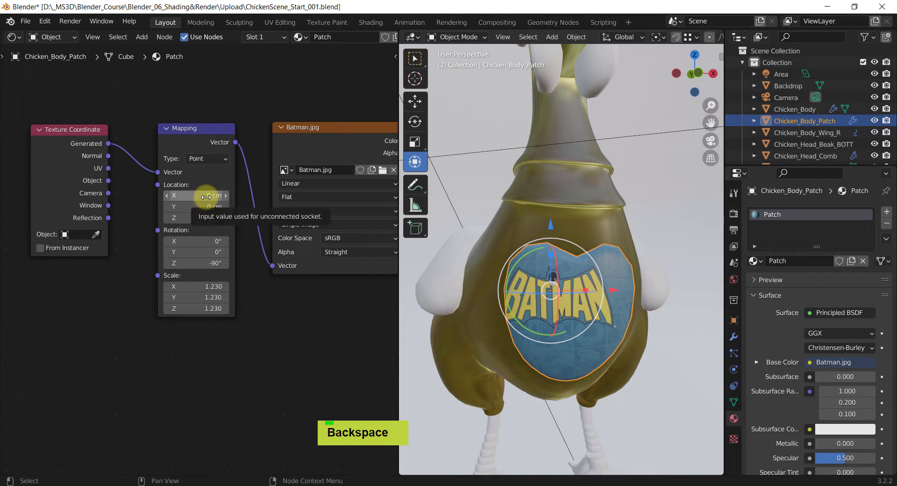
left_click_drag(206, 196, 192, 195, "shift")
Examine the placement of the Batman logo on the chicken's body patch from close up and from farther away
mouse_move(547, 306)
middle_mouse_down()
mouse_move(538, 292)
mouse_move(545, 296)
middle_mouse_up()
scroll(544, 297, "down", 1)
middle_click_drag(565, 326, 540, 279, "shift")
scroll(554, 301, "up", 2)
scroll(570, 327, "up", 2)
scroll(568, 324, "down", 1)
scroll(541, 278, "down", 3)
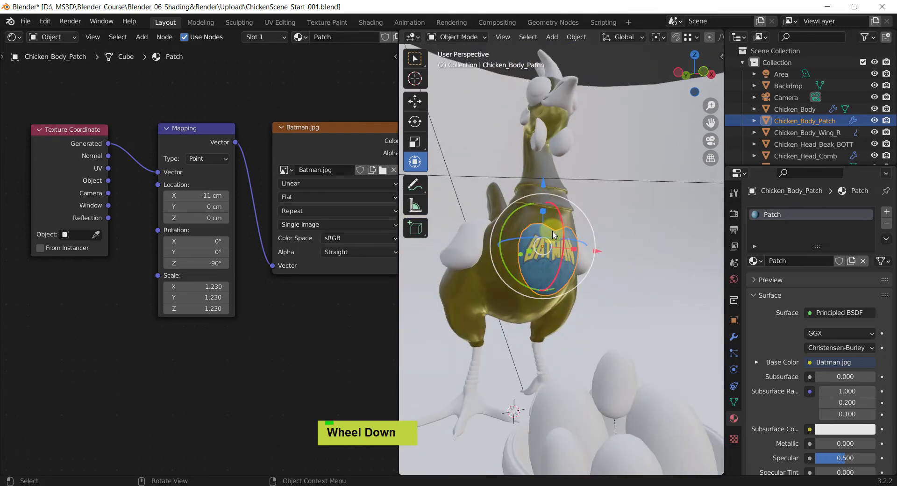
scroll(553, 236, "up", 3)
scroll(552, 236, "up", 1)
middle_click_drag(539, 287, 564, 287, "shift")
scroll(309, 318, "down", 2)
Add a Bump node below the Batman.jpg image texture node, ahead of the Principled BSDF
middle_click_drag(309, 316, 184, 316, "shift")
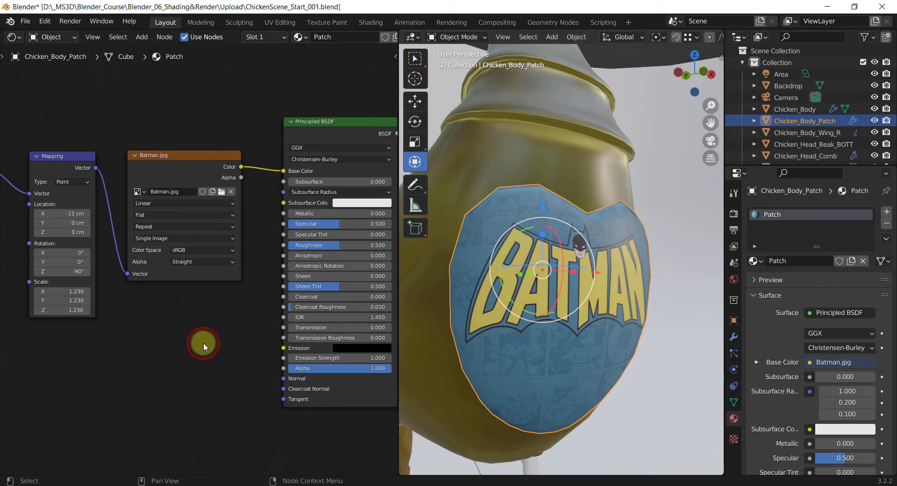
key("shift+a")
type("s")
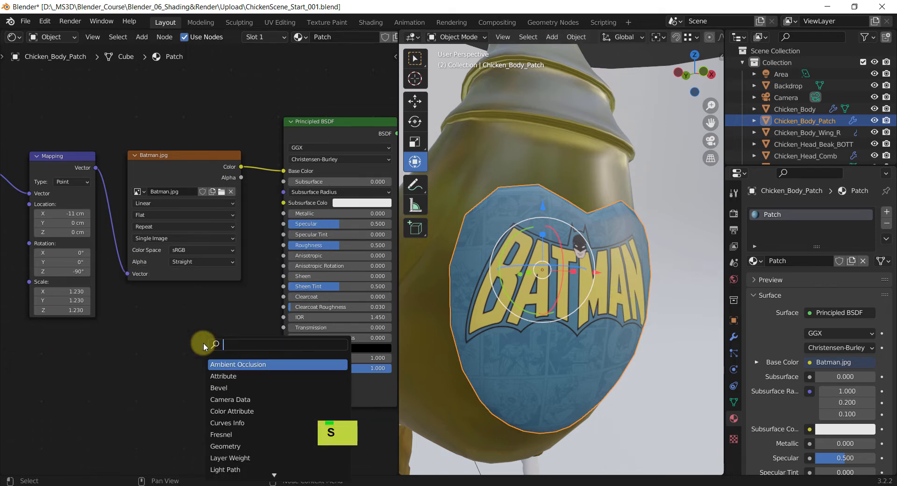
type("bum")
key("Return")
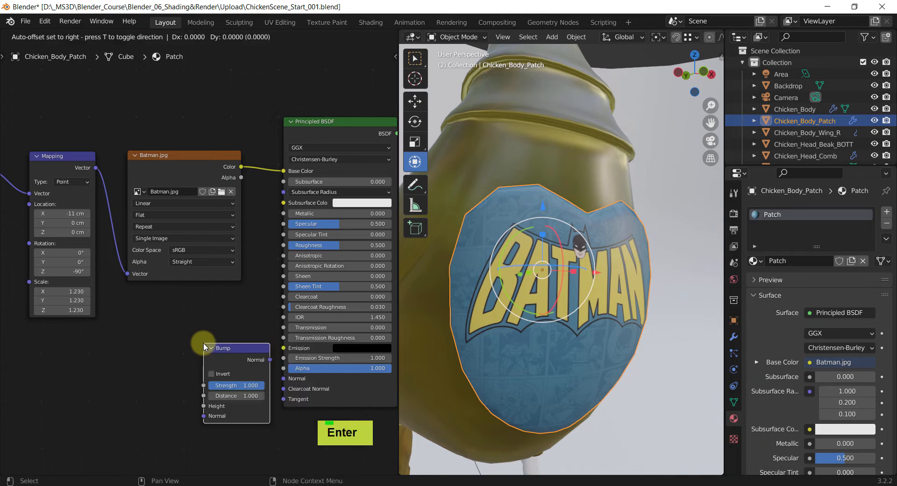
left_click(187, 338)
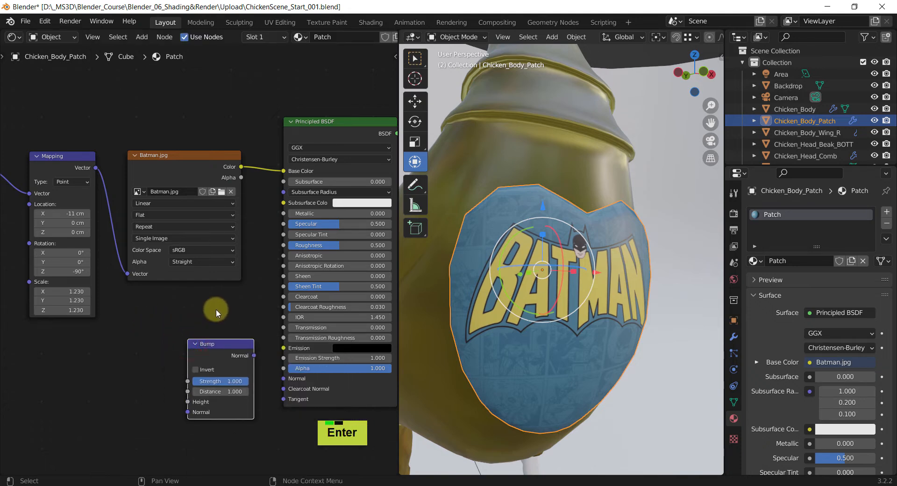
Connect the Batman.jpg Color output to the Bump node's Height, and the Bump node's Normal output to the Principled BSDF's Normal input
middle_click_drag(216, 310, 203, 281, "shift")
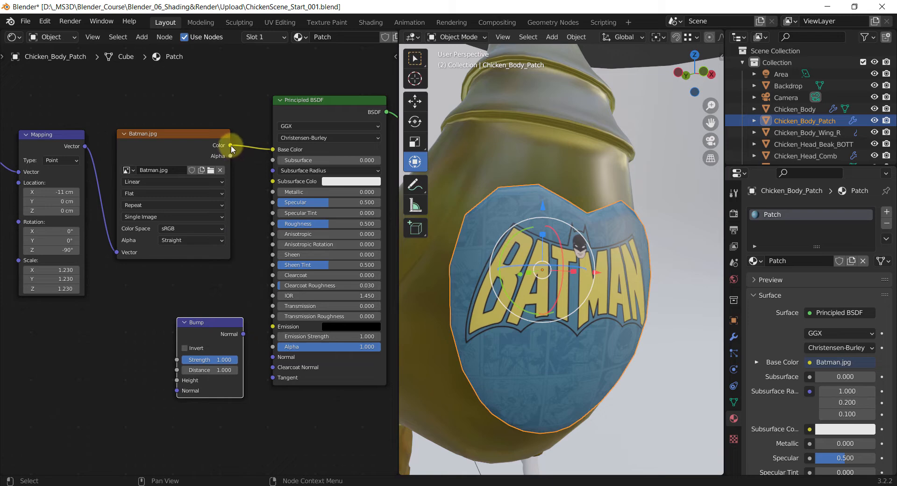
left_click_drag(231, 145, 177, 379)
left_click_drag(205, 326, 308, 205)
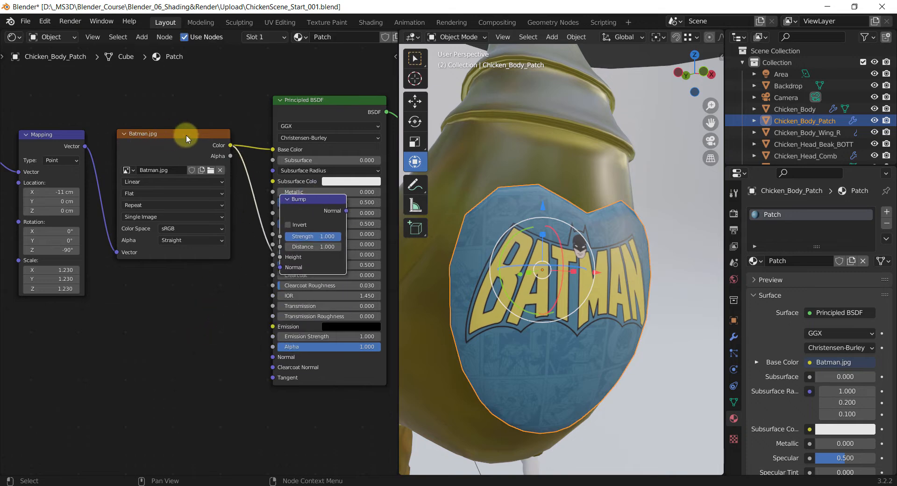
left_click_drag(217, 144, 288, 259)
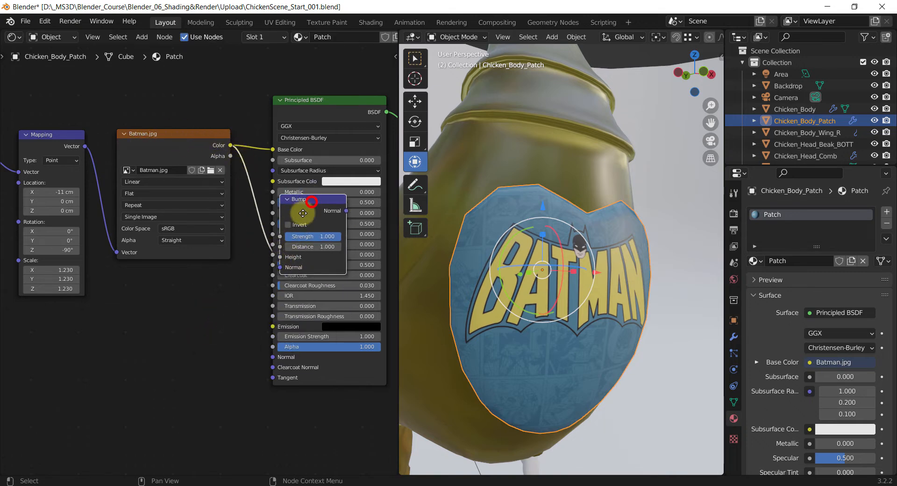
left_click_drag(306, 206, 204, 357)
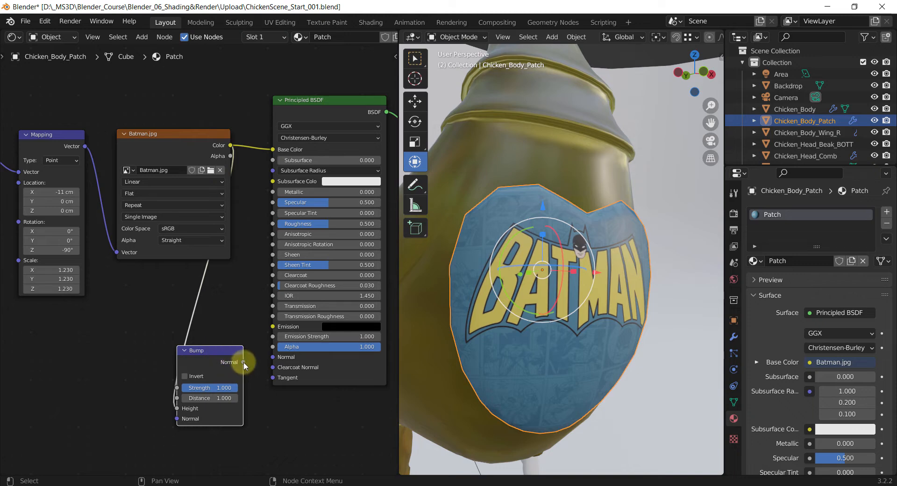
left_click_drag(244, 362, 270, 363)
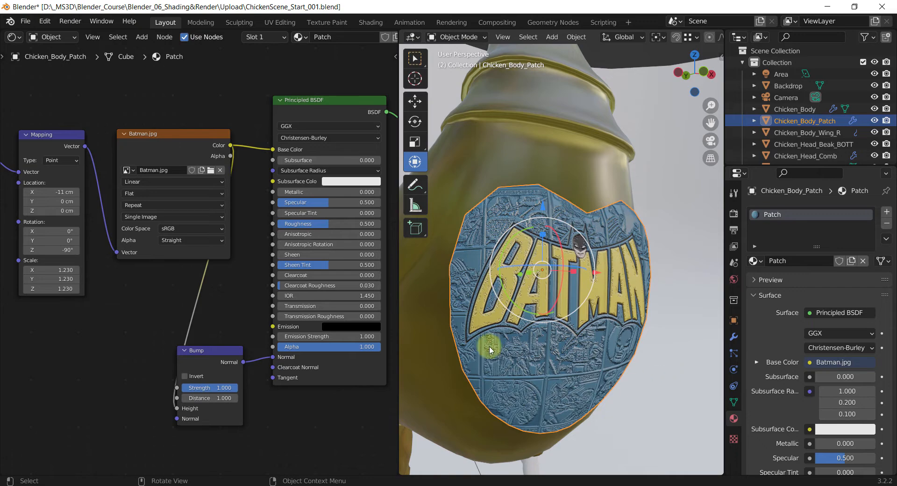
Reduce the Bump node's strength to about 0.193 and enable its Invert option
middle_click_drag(607, 313, 575, 305)
scroll(593, 326, "down", 2)
scroll(592, 325, "up", 1)
scroll(575, 305, "up", 1)
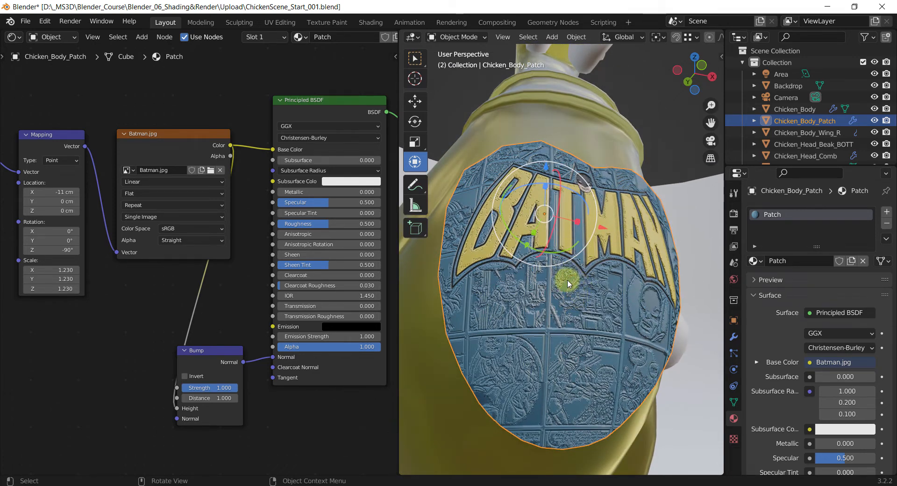
left_click_drag(217, 387, 159, 382)
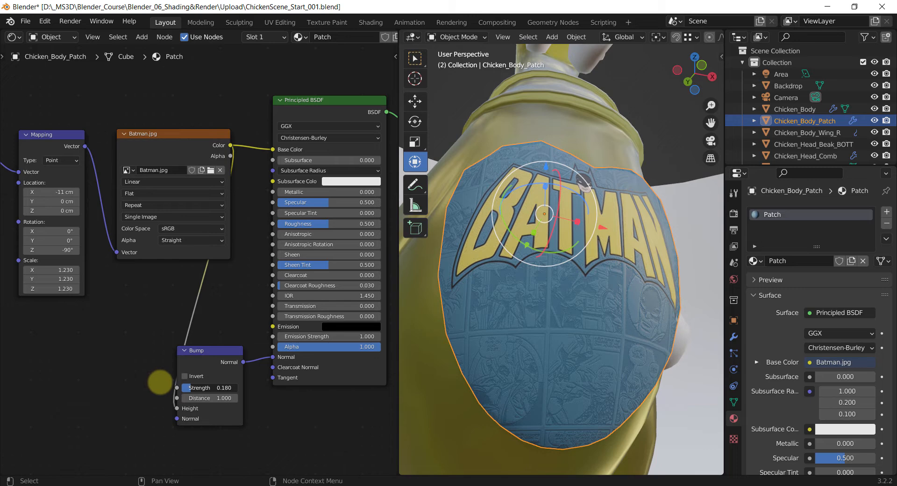
left_click(191, 377)
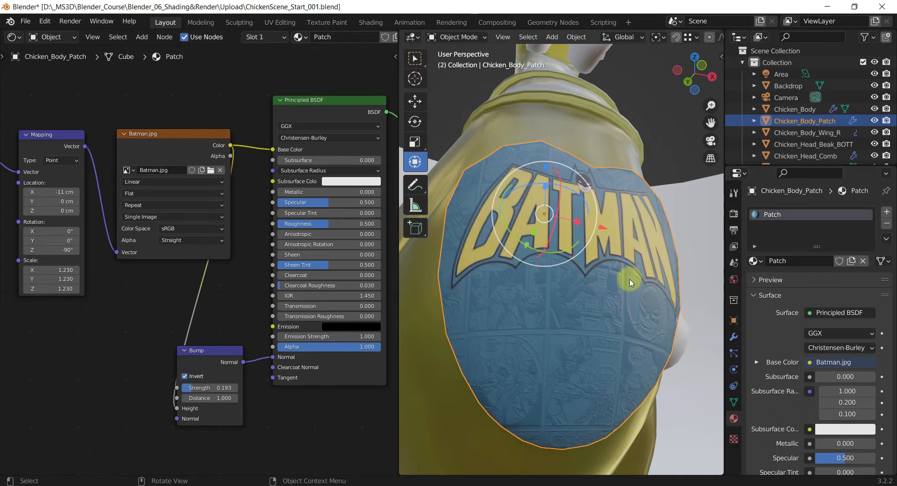
Compare the patch's relief with Invert off and on, and set the Bump node's strength to 0.620 with Invert enabled
middle_click_drag(616, 267, 647, 274)
scroll(635, 278, "up", 2)
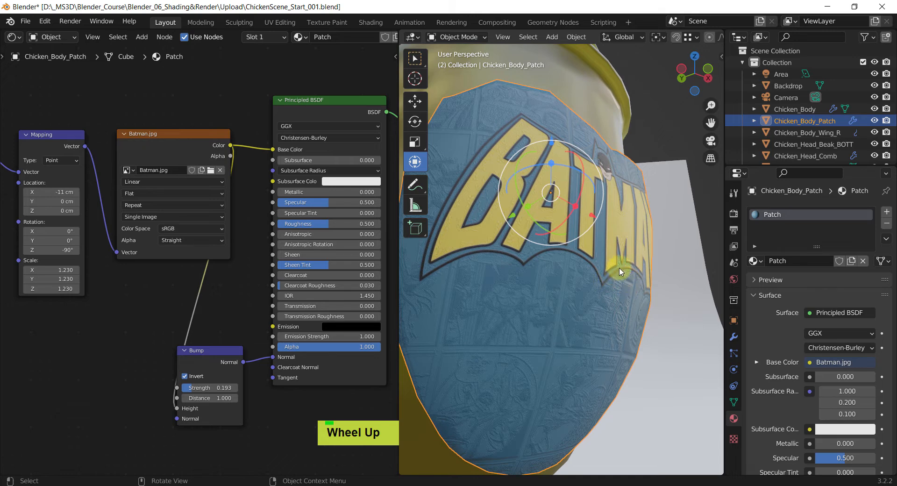
left_click(184, 376)
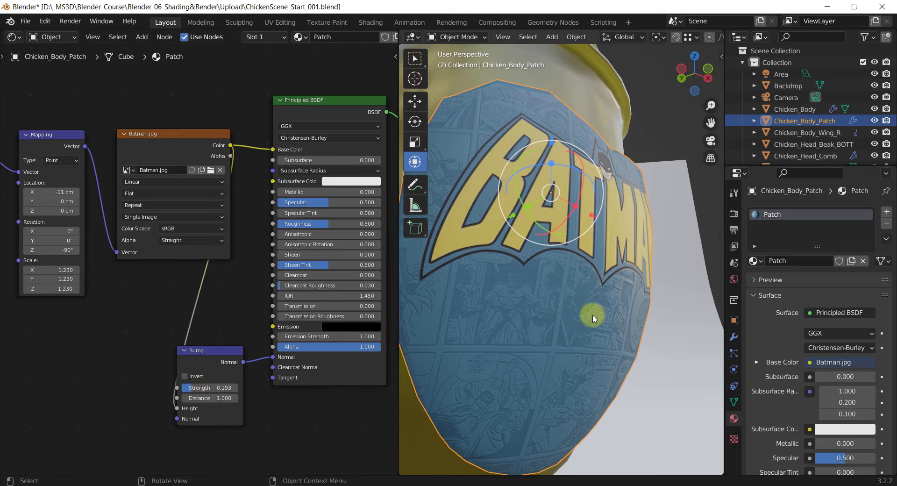
left_click(187, 376)
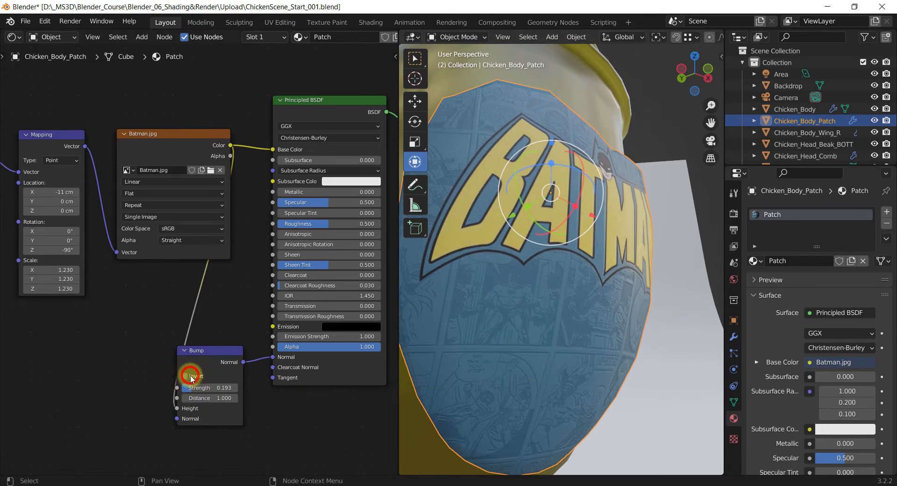
double_click(190, 376)
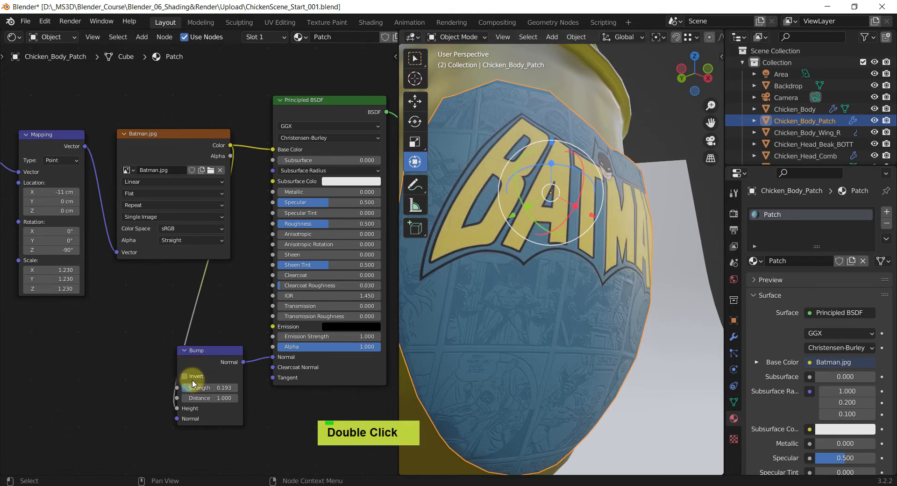
left_click_drag(206, 392, 227, 387)
left_click(195, 376)
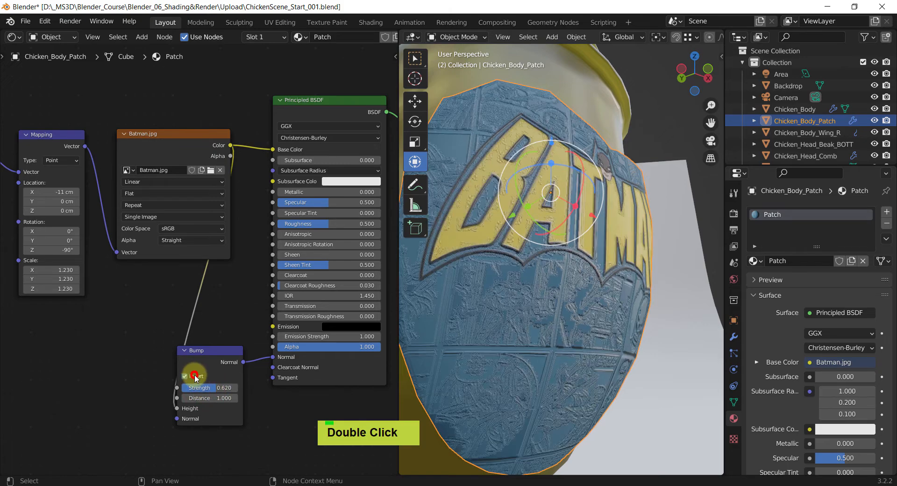
Disable Invert on the Bump node and reduce its strength to 0.380
left_click(194, 376)
left_click(195, 375)
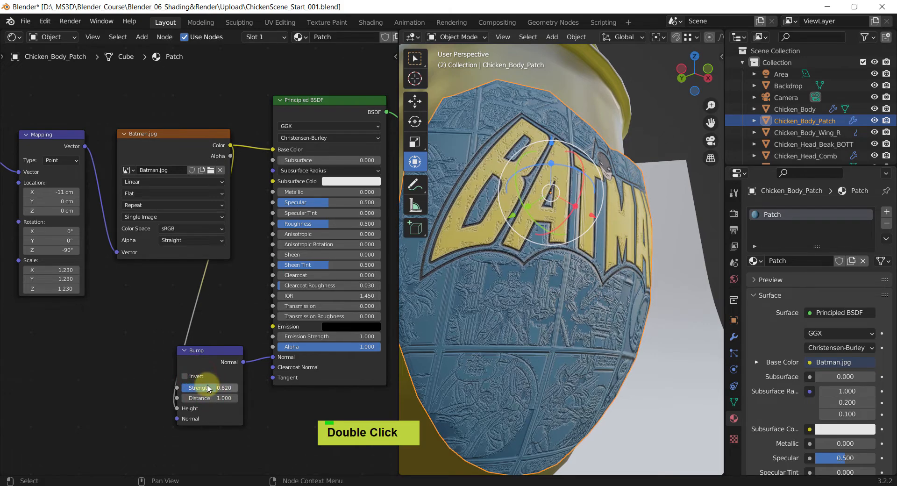
left_click_drag(208, 385, 195, 385)
middle_click_drag(528, 261, 551, 256)
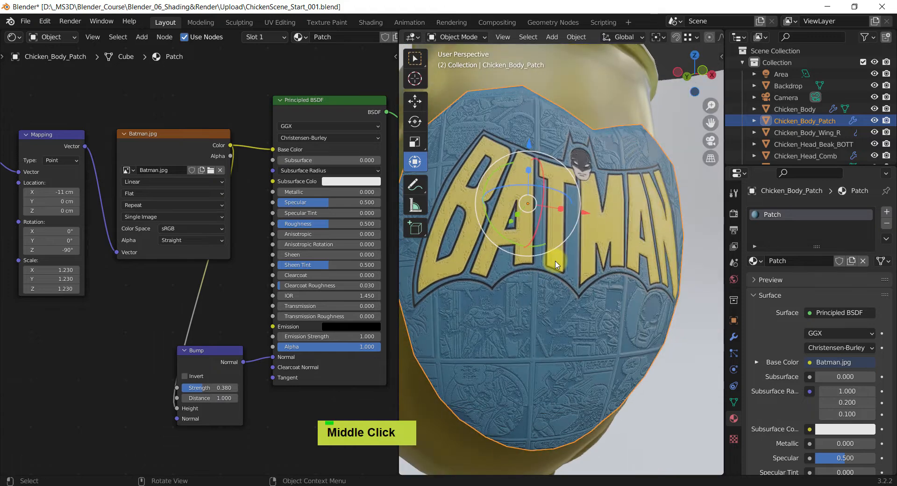
scroll(556, 264, "down", 2)
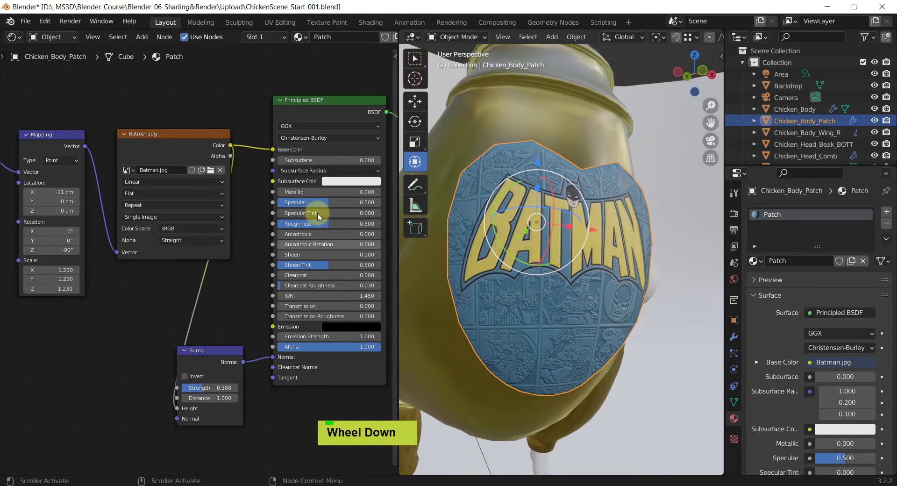
Set the Patch material's Specular to 0.569 and Roughness to 0.427, and check the patch against the whole chicken
middle_click_drag(558, 239, 571, 224)
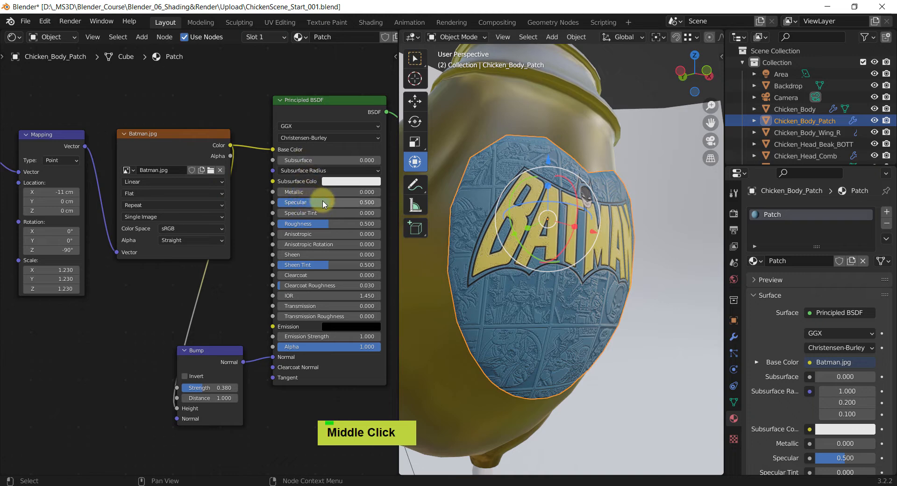
mouse_move(327, 227)
left_mouse_down()
mouse_move(285, 225)
mouse_move(311, 224)
mouse_move(341, 201)
mouse_move(309, 225)
mouse_move(322, 227)
left_mouse_up()
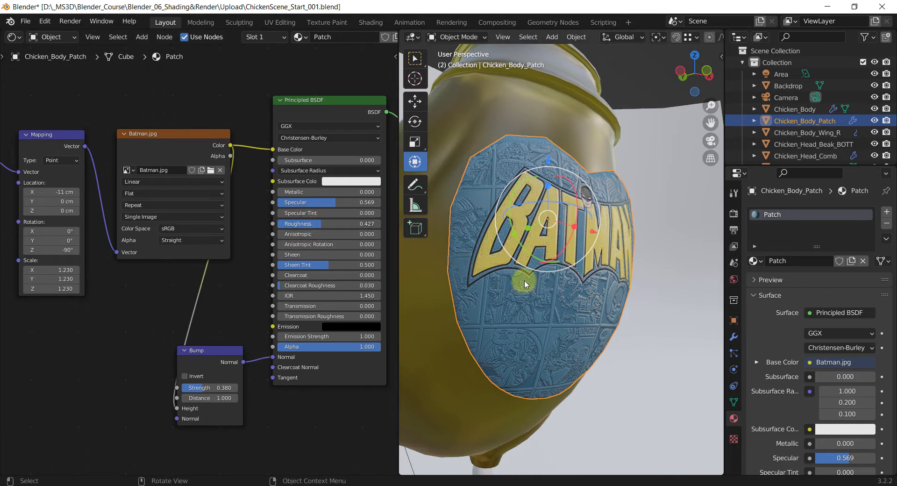
middle_click_drag(568, 273, 553, 285)
scroll(547, 283, "down", 3)
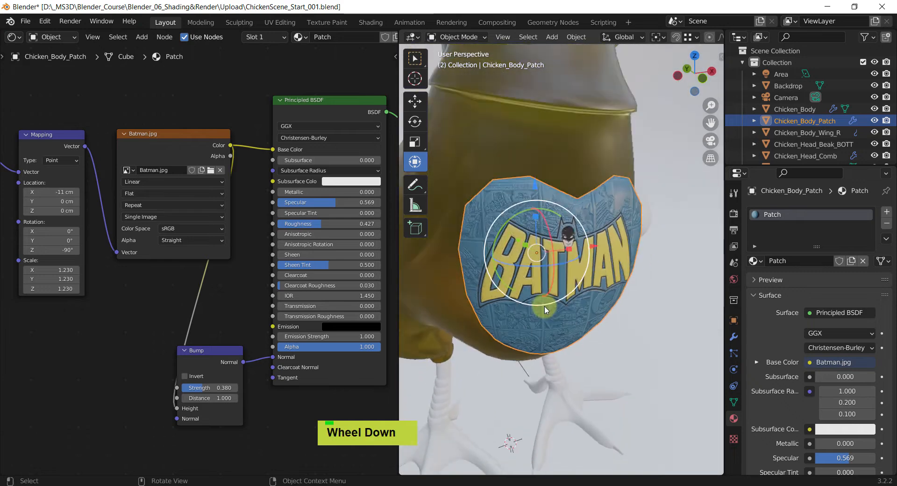
scroll(545, 281, "down", 3)
middle_click_drag(533, 234, 555, 277, "shift")
scroll(476, 373, "down", 2)
scroll(511, 358, "down", 2)
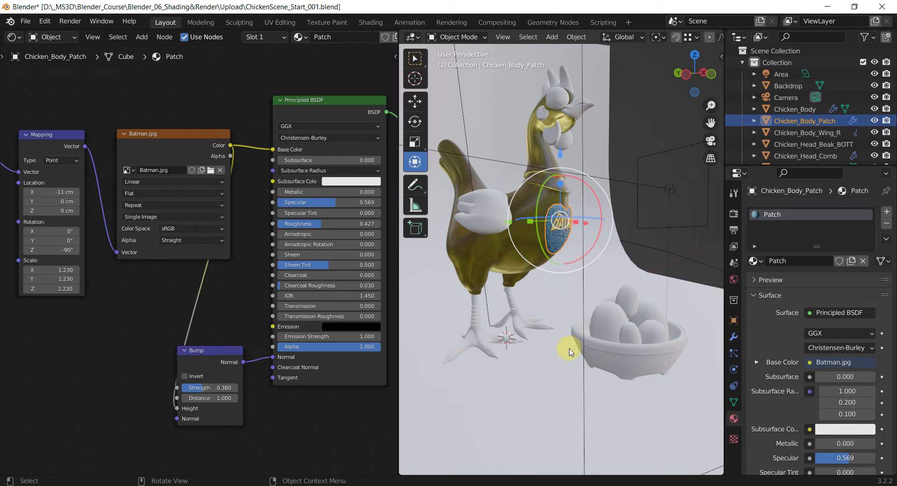
Create a new material on the Backdrop object and name it Backdrop
left_click(549, 387)
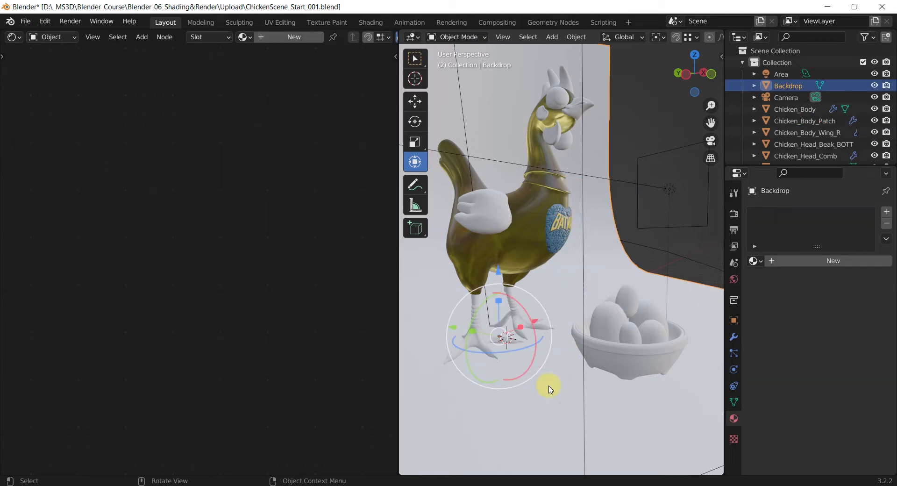
left_click(831, 260)
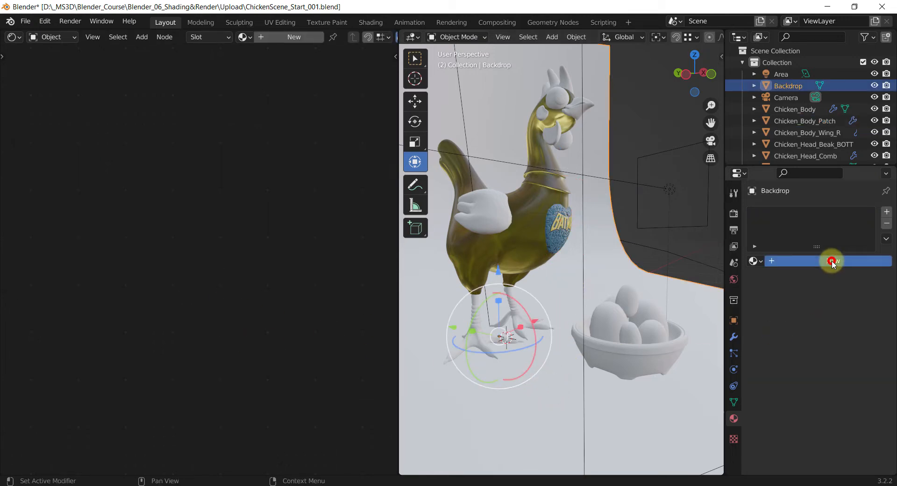
left_click(798, 260)
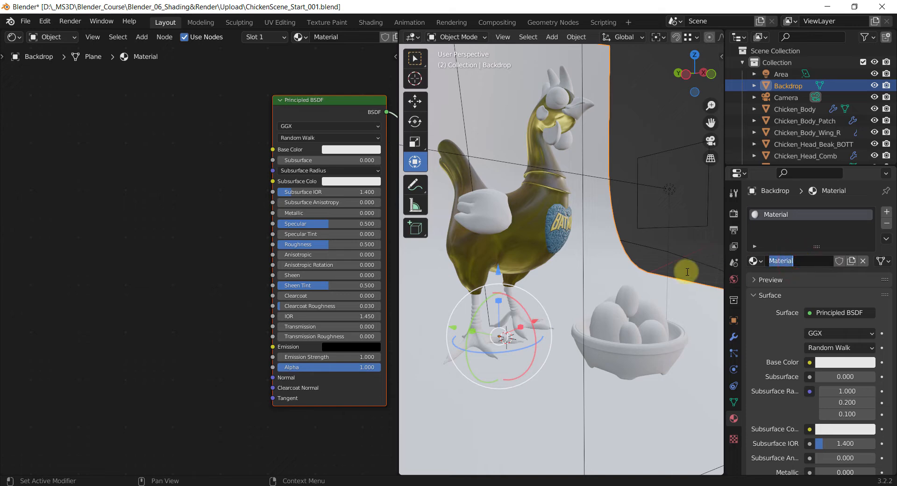
type("Back")
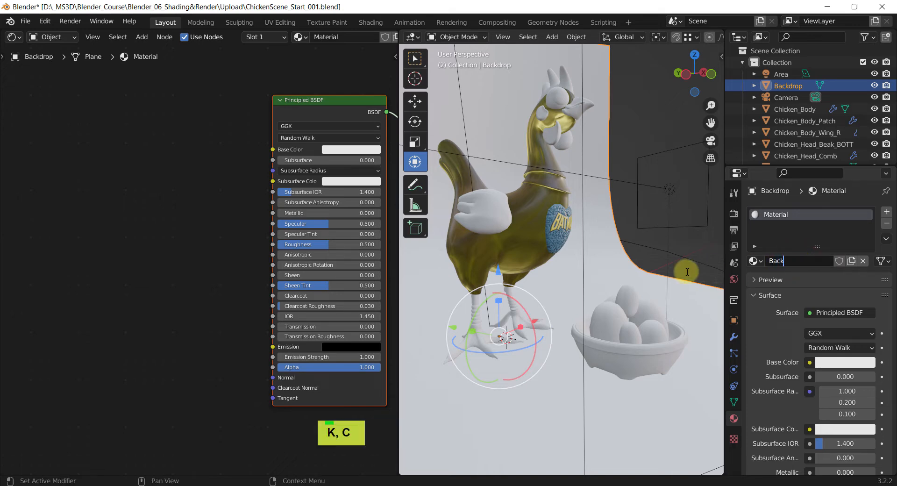
type("drop")
key("Return")
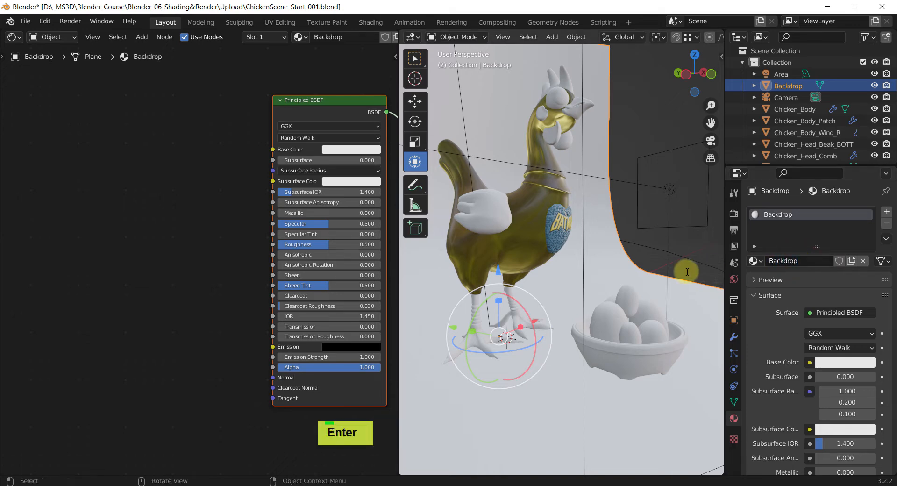
Give the Backdrop material the Christensen-Burley subsurface method, an orange base color and a Specular of 0.282
left_click(325, 136)
left_click(299, 149)
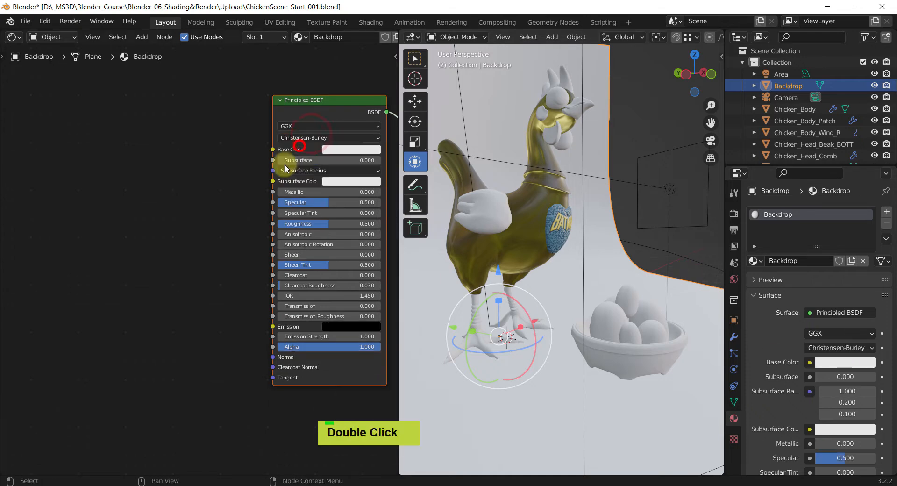
middle_click_drag(239, 191, 254, 207, "shift")
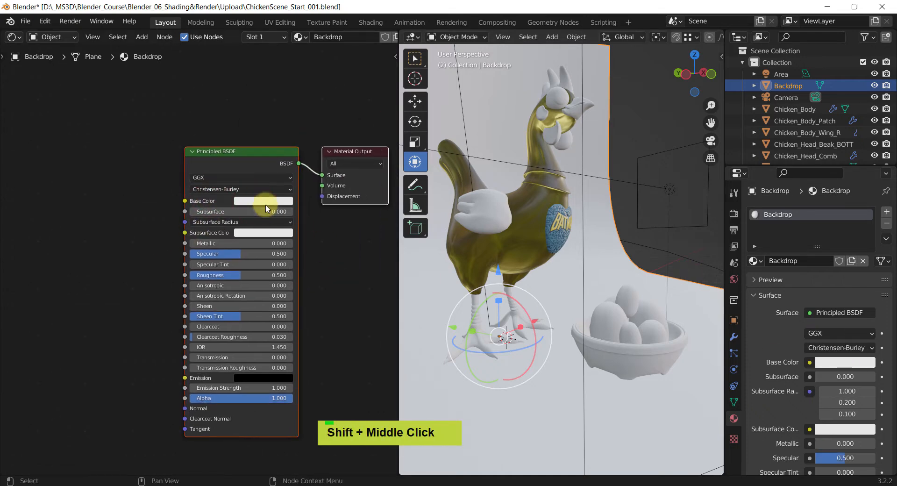
left_click(264, 201)
left_click_drag(272, 109, 254, 129)
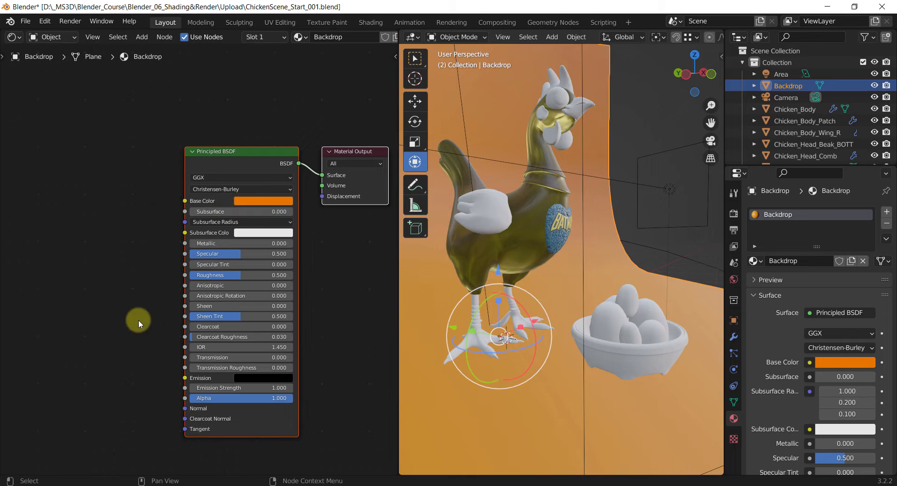
left_click_drag(240, 254, 213, 254)
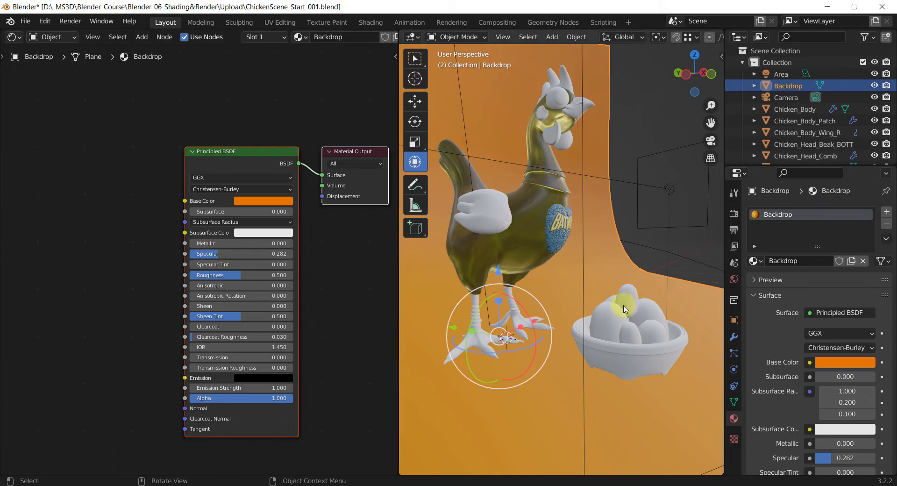
Render the scene from the camera to check the orange backdrop, and close the render window
key("KP_0")
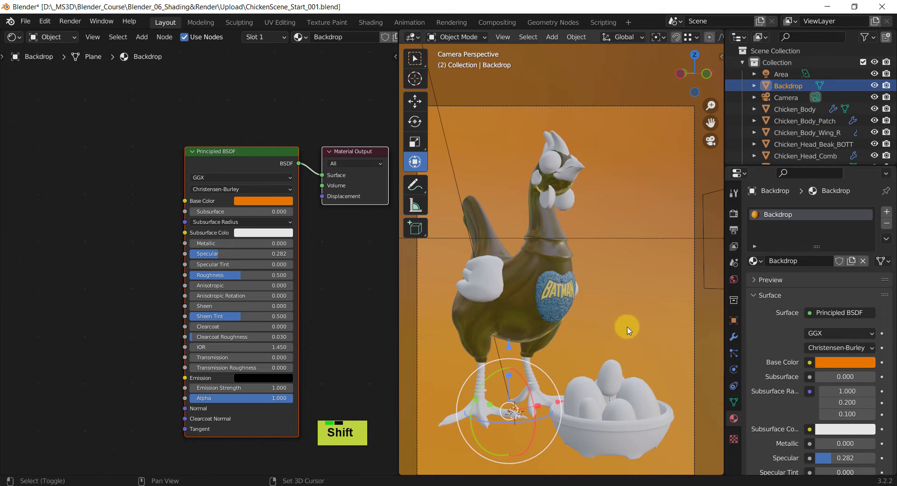
middle_click_drag(627, 324, 637, 296, "shift")
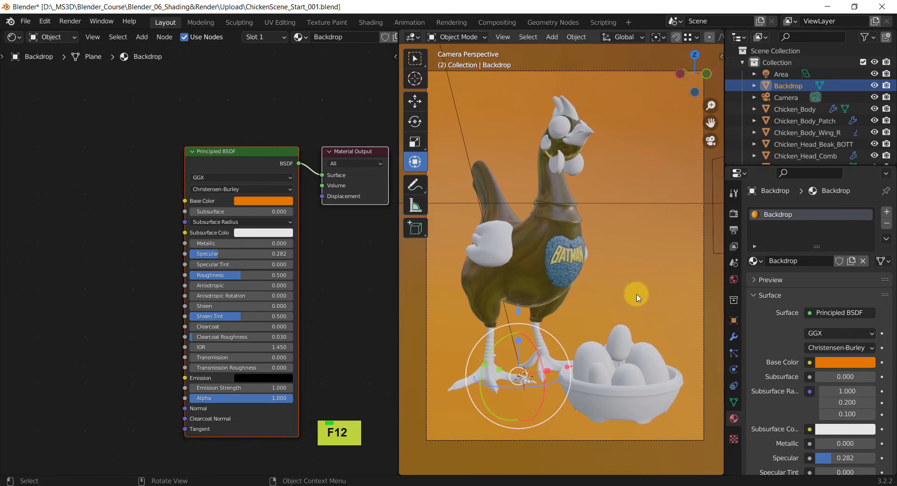
key("F12")
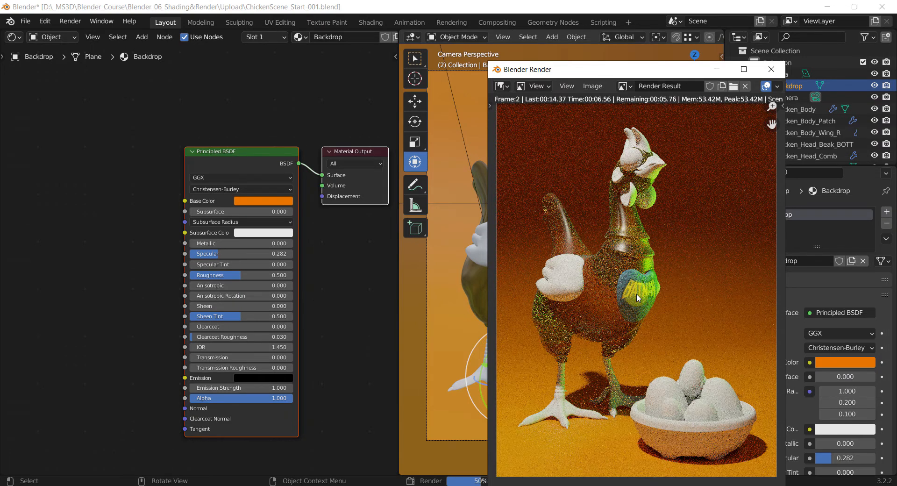
left_click(285, 82)
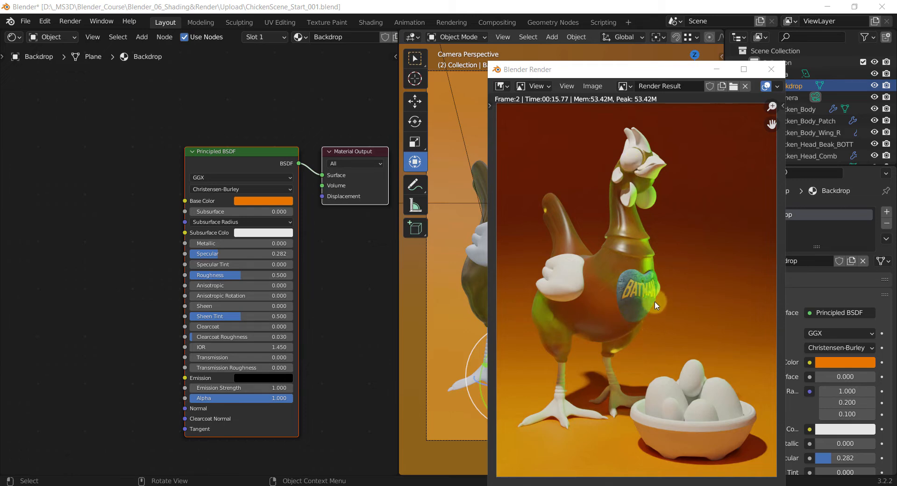
left_click(771, 70)
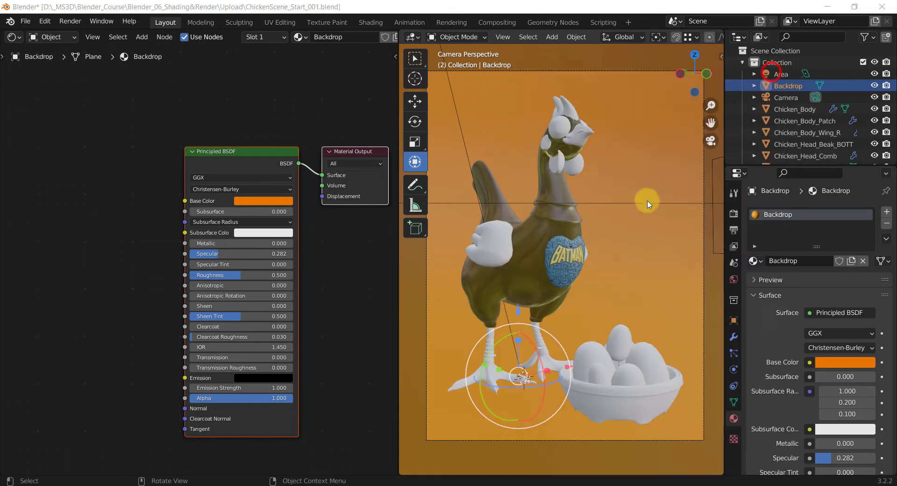
Hide Chicken_Head_Eye_R_Glass in the viewport and select the Chicken_Head_Eye_R object beneath it
scroll(559, 110, "up", 6)
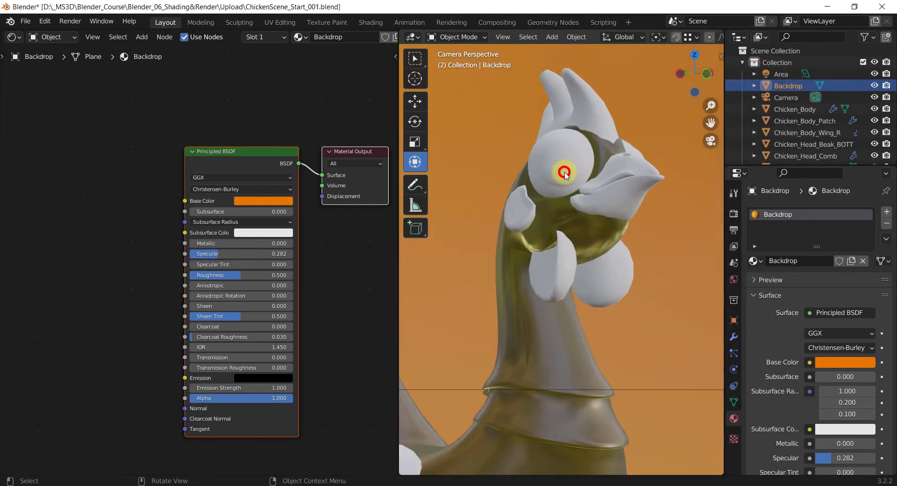
left_click(567, 174)
scroll(803, 117, "down", 4)
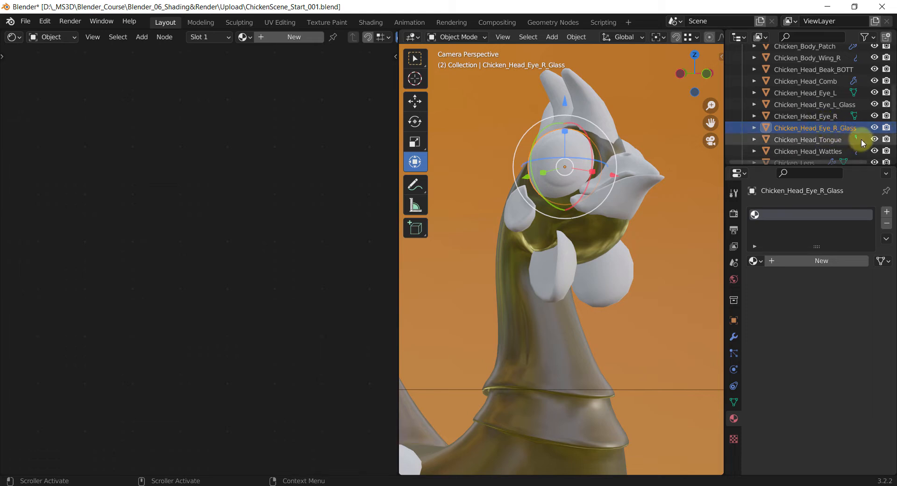
left_click(875, 127)
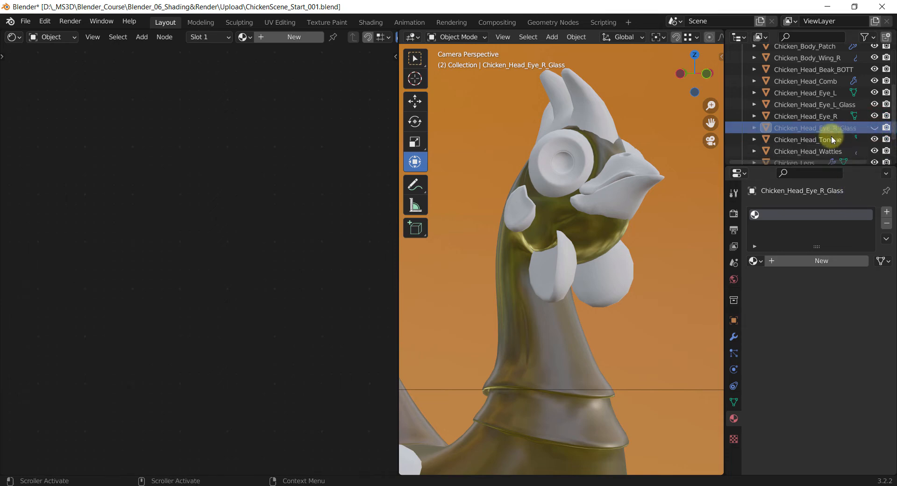
left_click(800, 117)
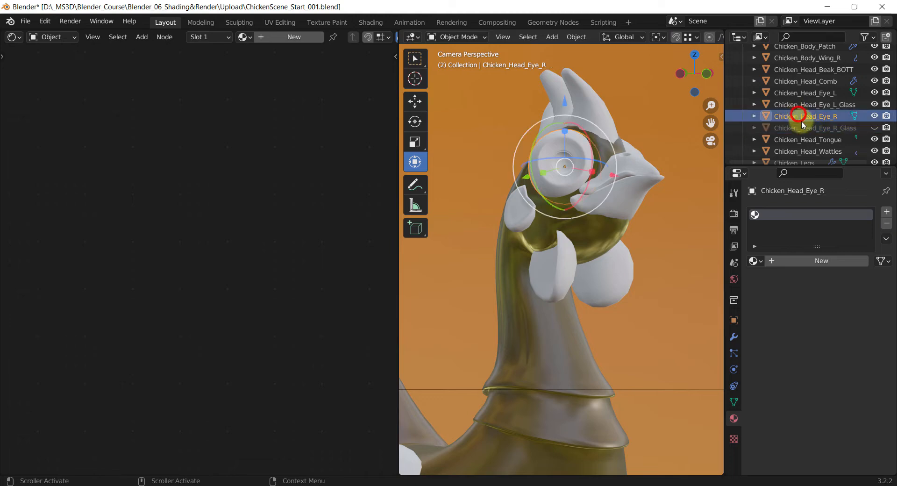
middle_click_drag(583, 185, 575, 217)
scroll(584, 212, "up", 5)
scroll(590, 220, "up", 2)
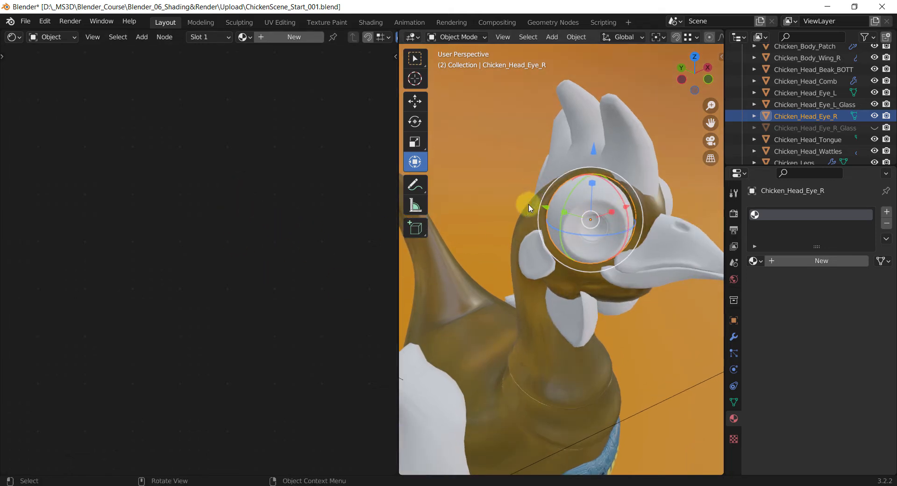
Open the UV Editing workspace for Chicken_Head_Eye_R and isolate the eye in local view
left_click(280, 22)
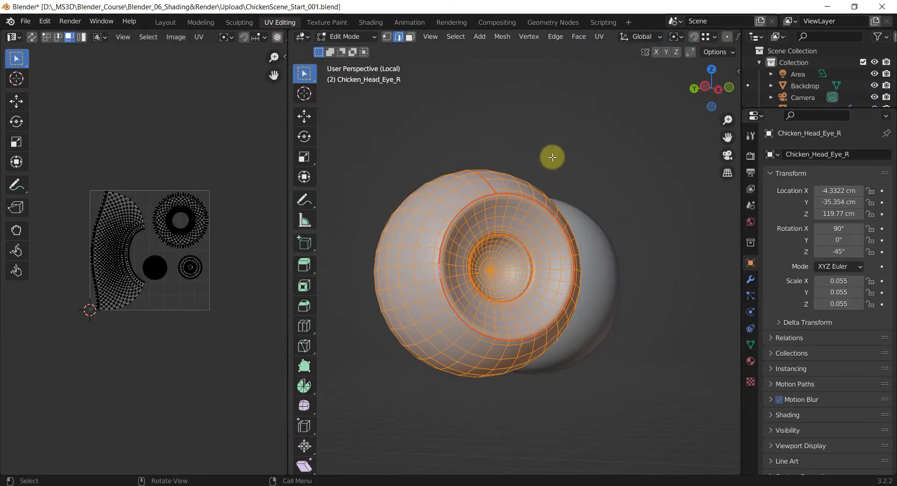
key("KP_Divide")
key("KP_Divide")
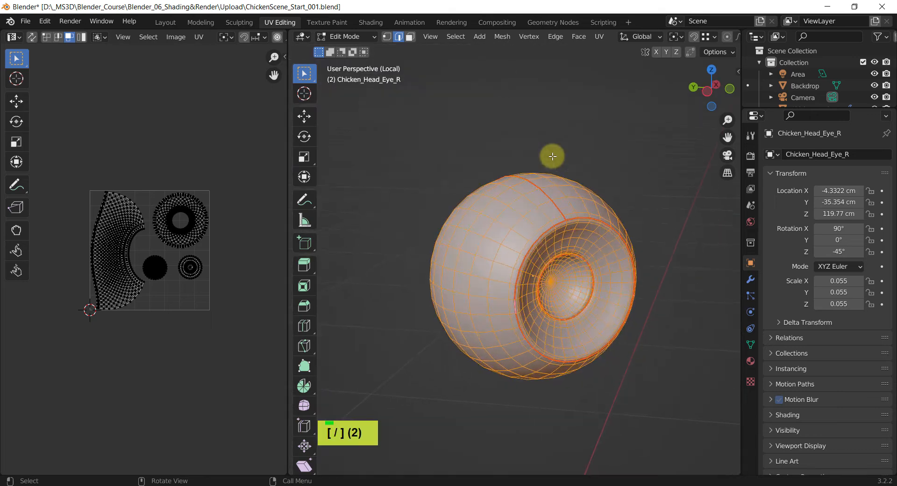
middle_click_drag(556, 180, 549, 206)
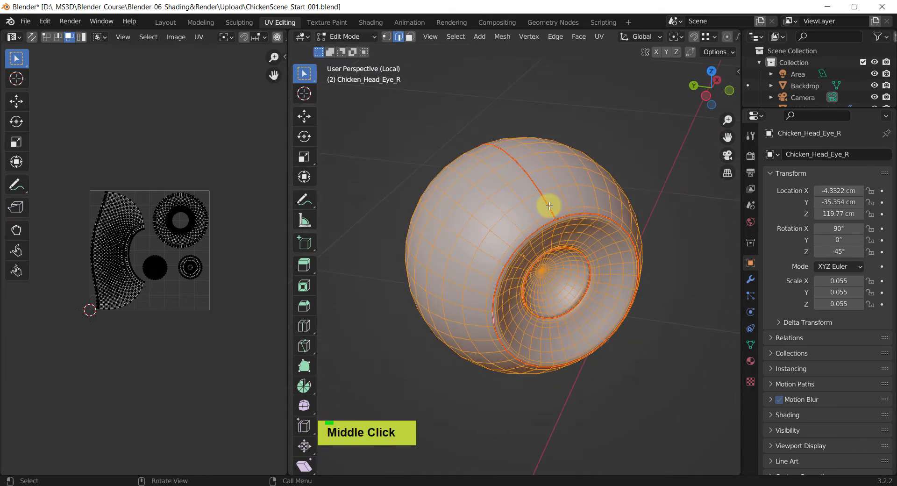
key("KP_Divide")
key("KP_Divide")
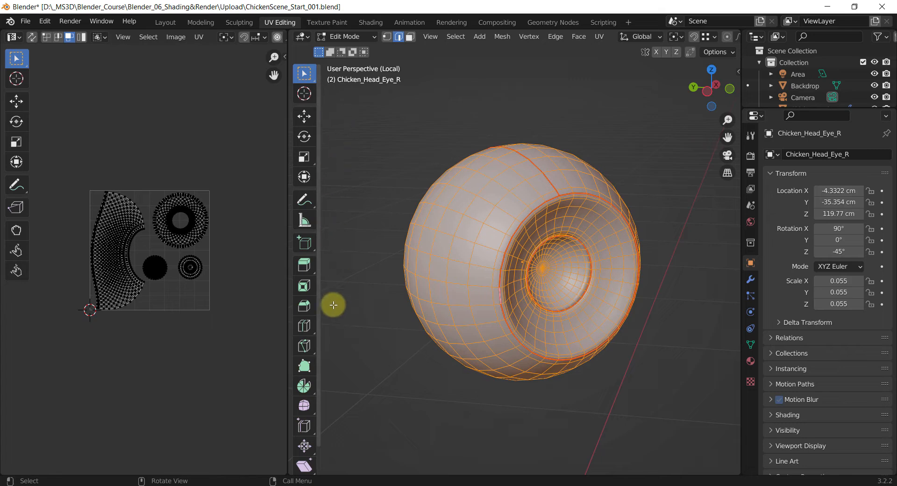
Check the eye's complete UV layout, switch to face selection and deselect all faces of the mesh
left_click(376, 159)
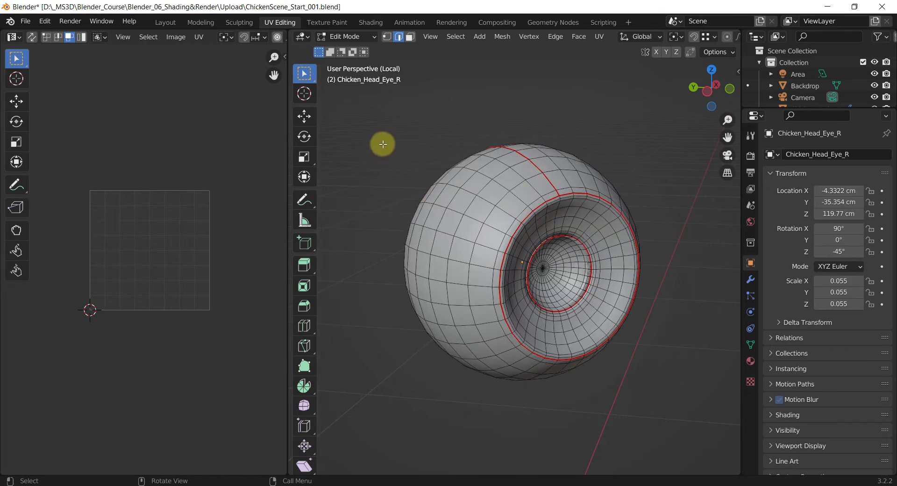
key("a")
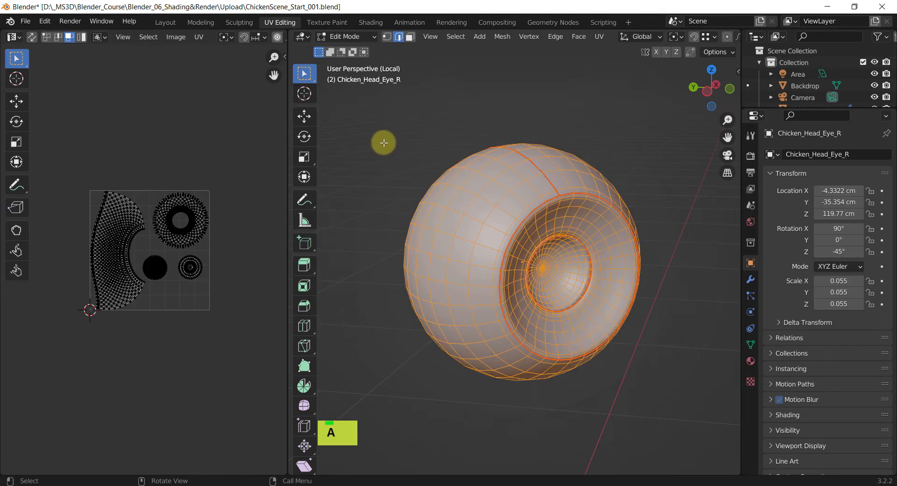
left_click(411, 36)
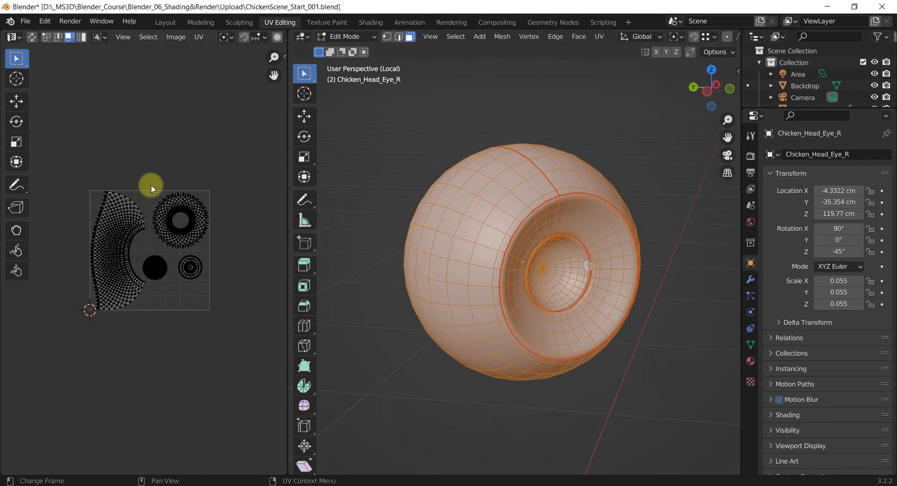
left_click(366, 162)
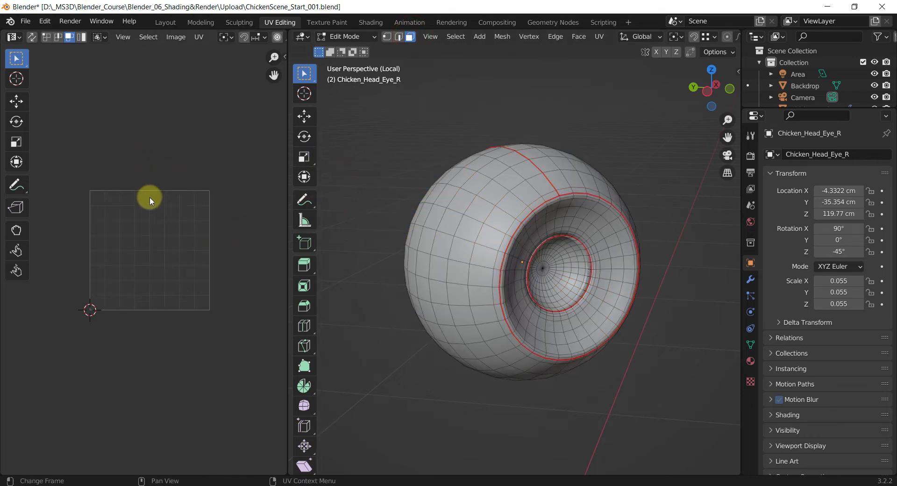
left_click(405, 176)
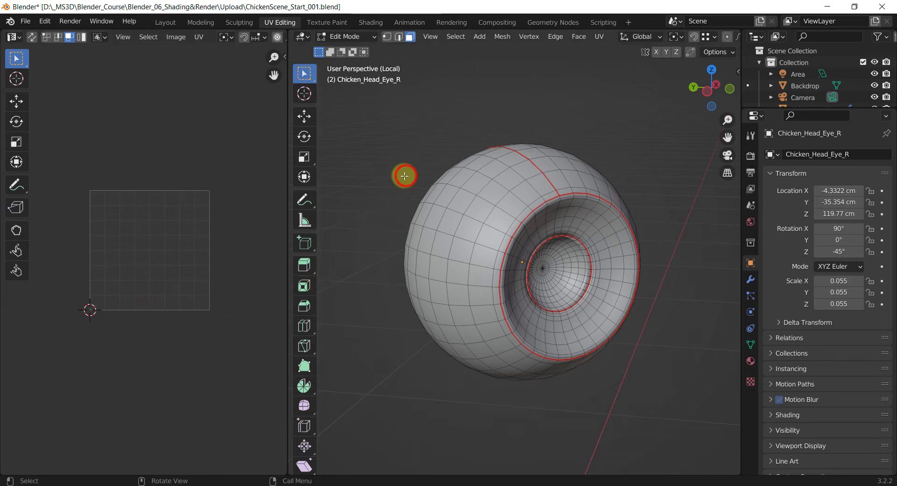
Select the whole eye mesh, clear the selection and reselect everything to compare its UV islands with the model
key("a")
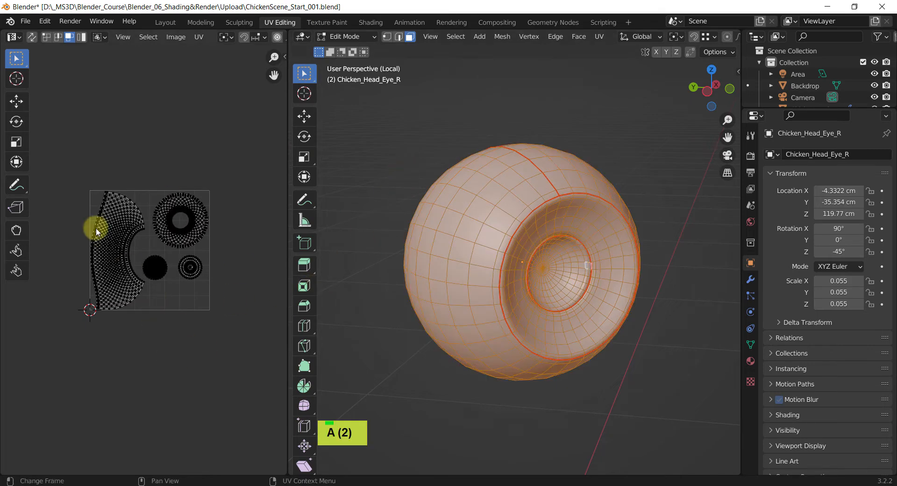
left_click(393, 180)
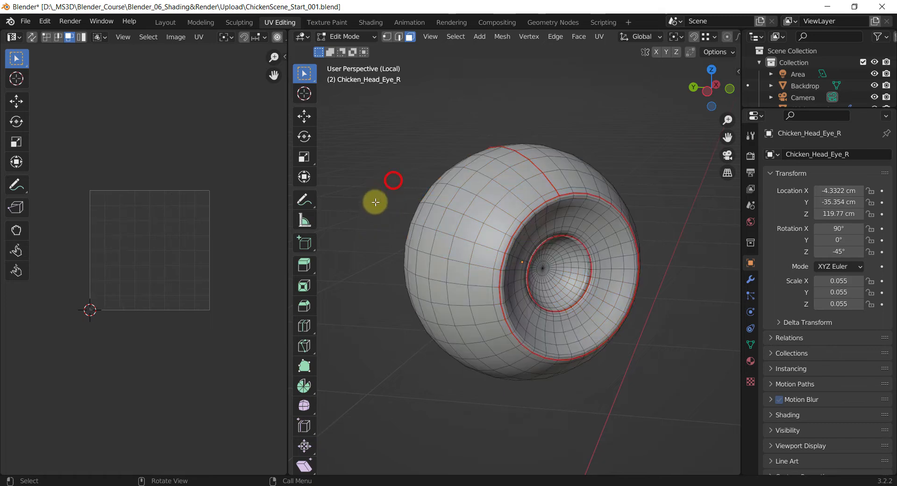
key("a")
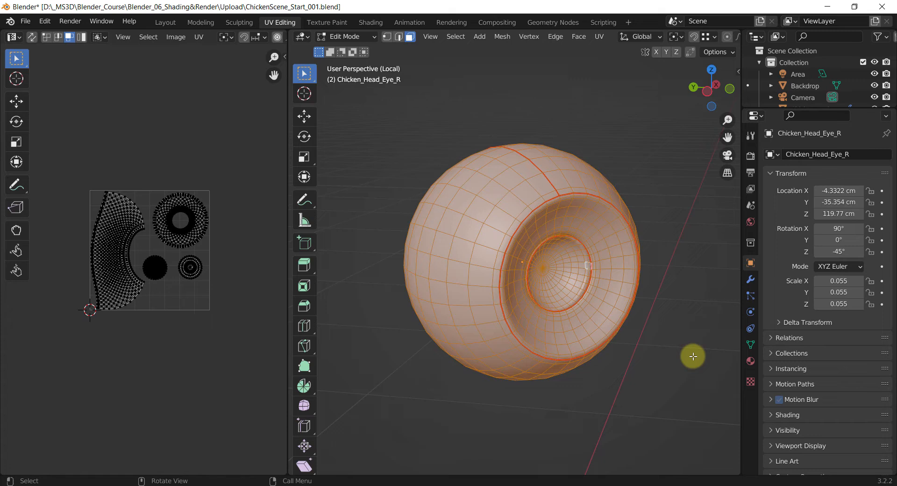
Try marking a seam along a short run of edges on the eye's outer shell, beside the front rim, in edge selection
middle_click_drag(675, 266, 668, 280)
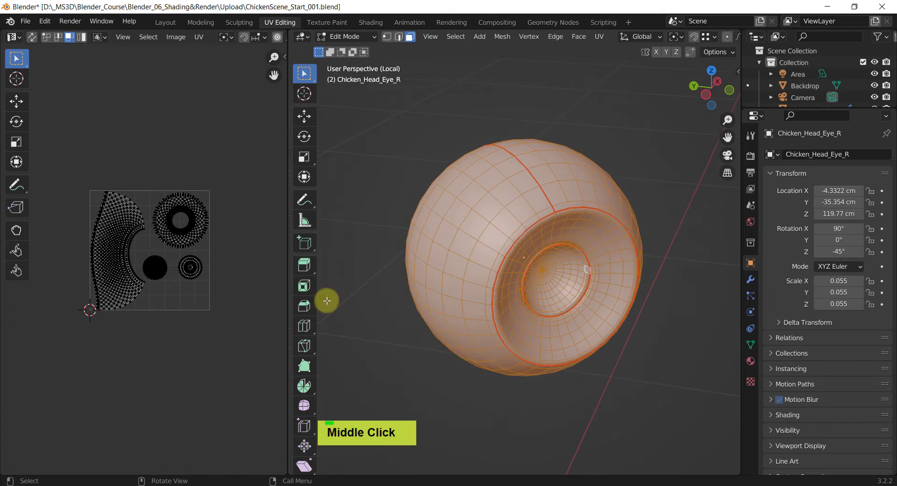
scroll(587, 306, "up", 2)
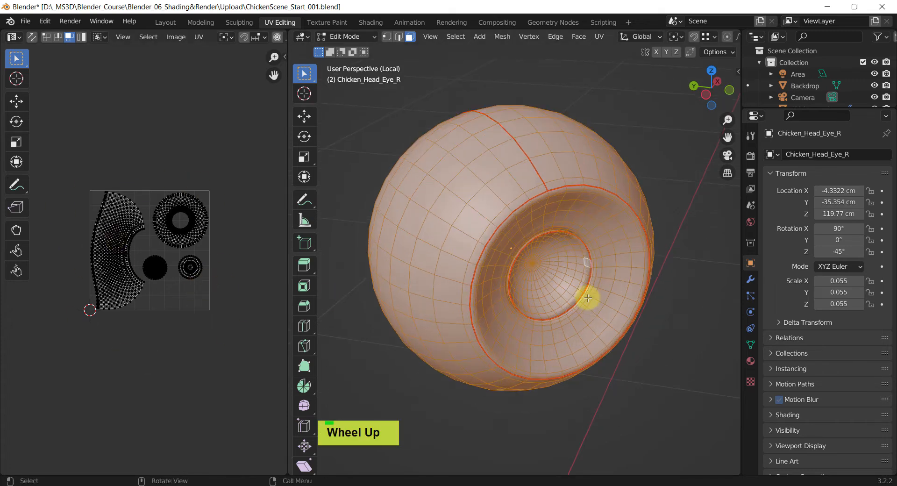
middle_click_drag(601, 256, 532, 223)
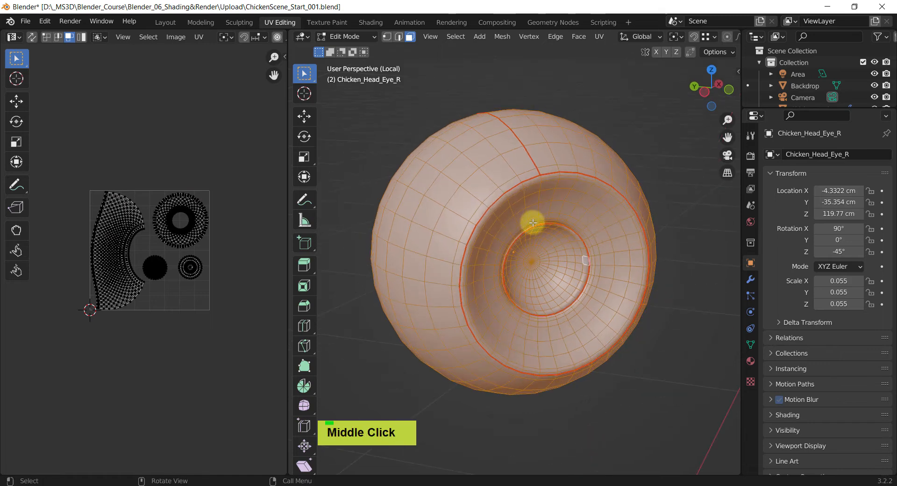
left_click(467, 194)
key("2")
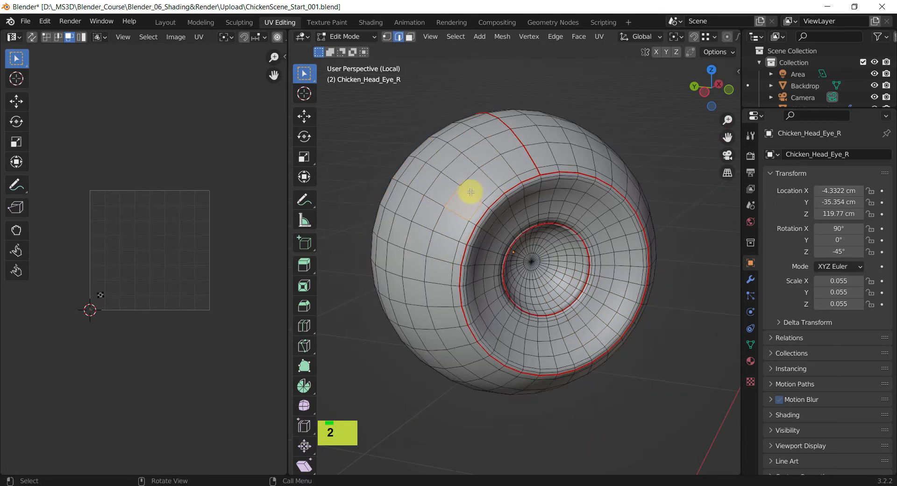
left_click(445, 176, "shift")
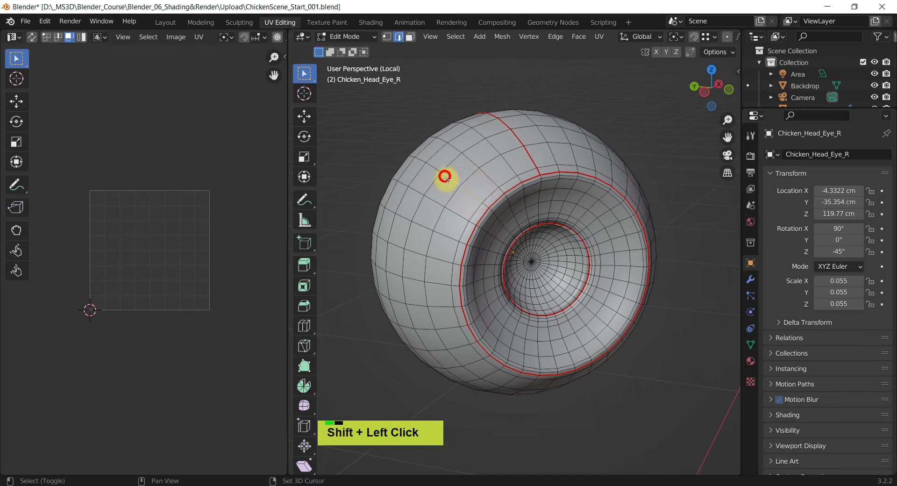
middle_click_drag(473, 203, 458, 200)
right_click(460, 200)
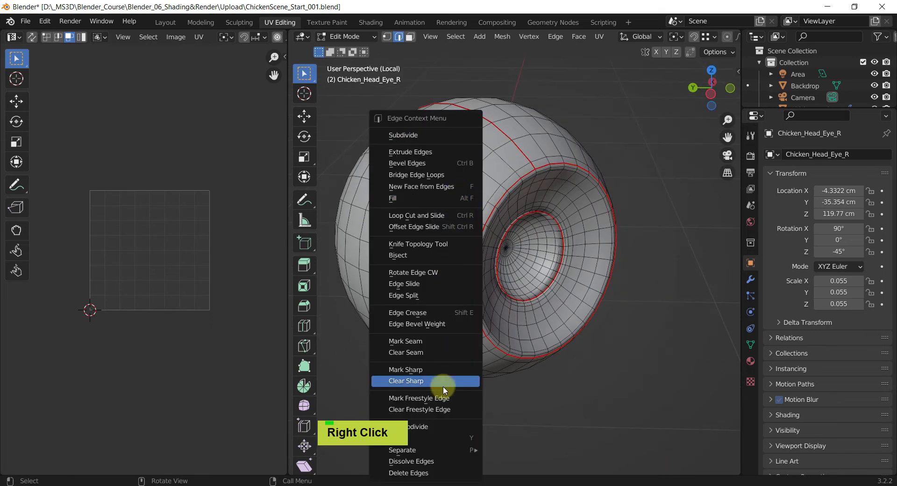
left_click(423, 341)
double_click(674, 367)
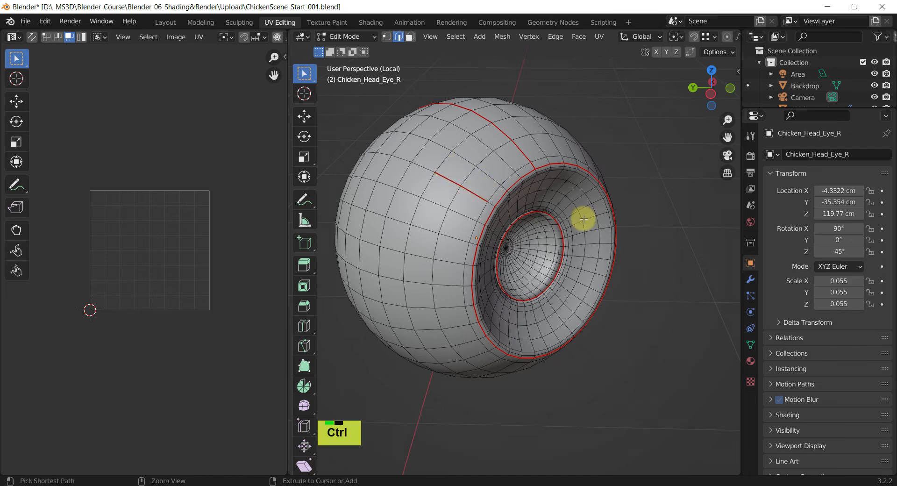
Undo the extra seam on the eye's outer shell
key("ctrl+z")
key("ctrl+z")
left_click(644, 168)
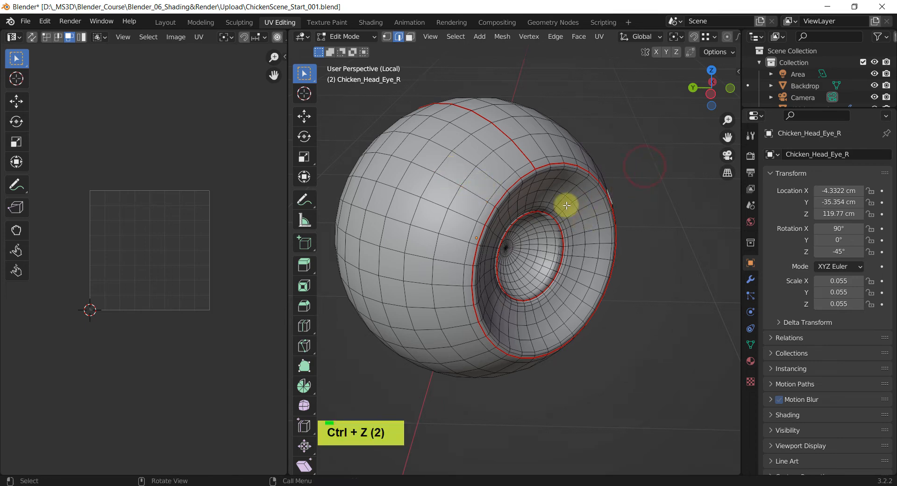
Select the entire eye mesh, unwrap its UVs along the marked seams, and deselect the mesh
middle_click_drag(475, 219, 489, 206, "shift")
scroll(489, 206, "up", 2)
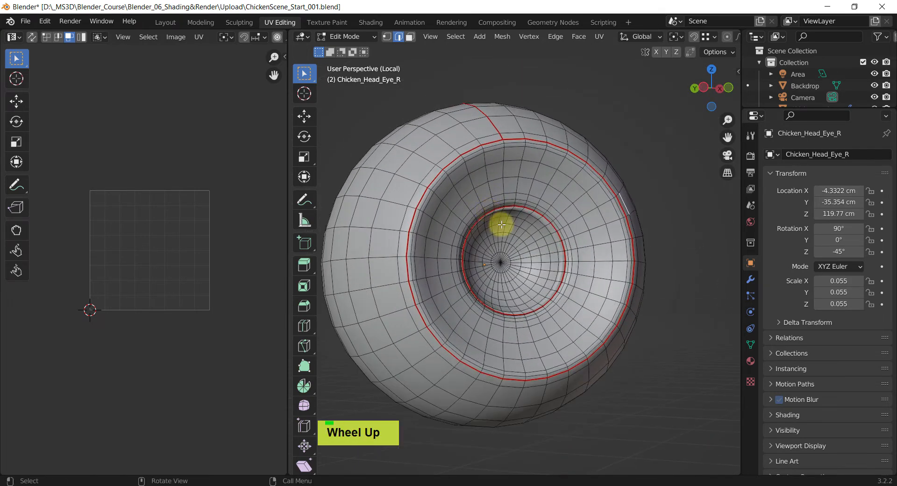
middle_click_drag(533, 267, 565, 266, "shift")
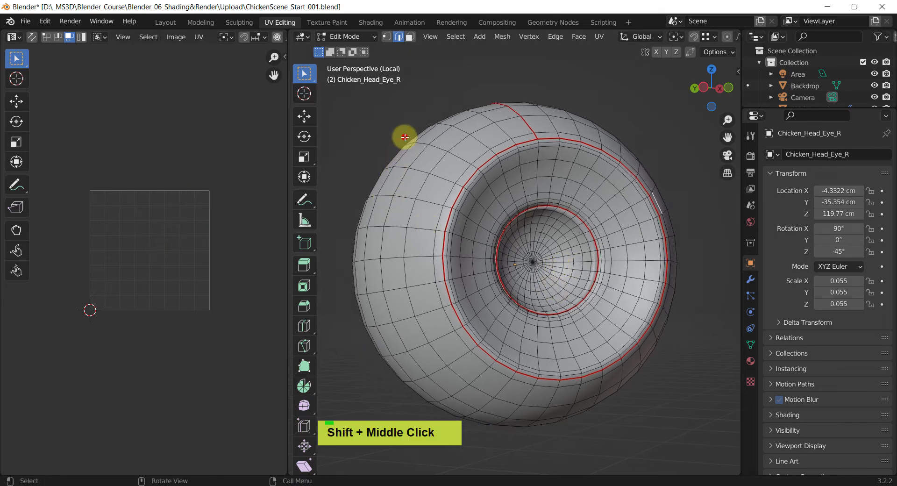
key("a")
right_click(234, 213)
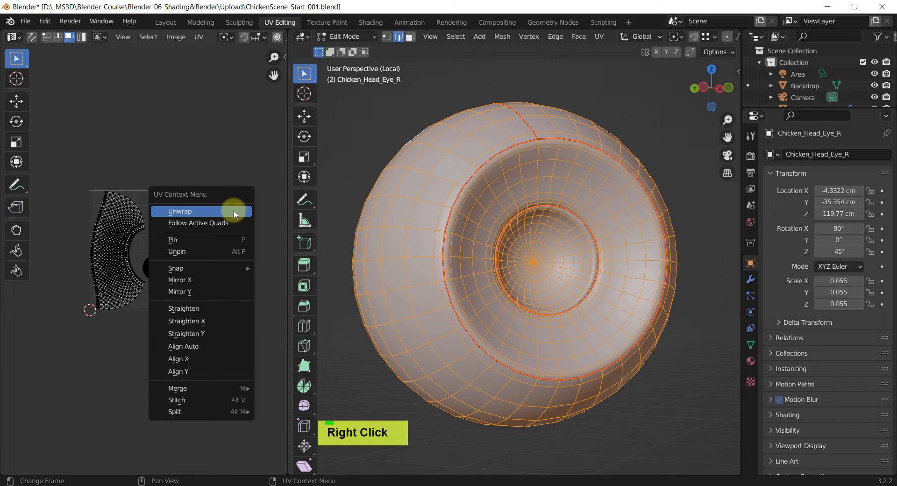
left_click(201, 211)
left_click(355, 115)
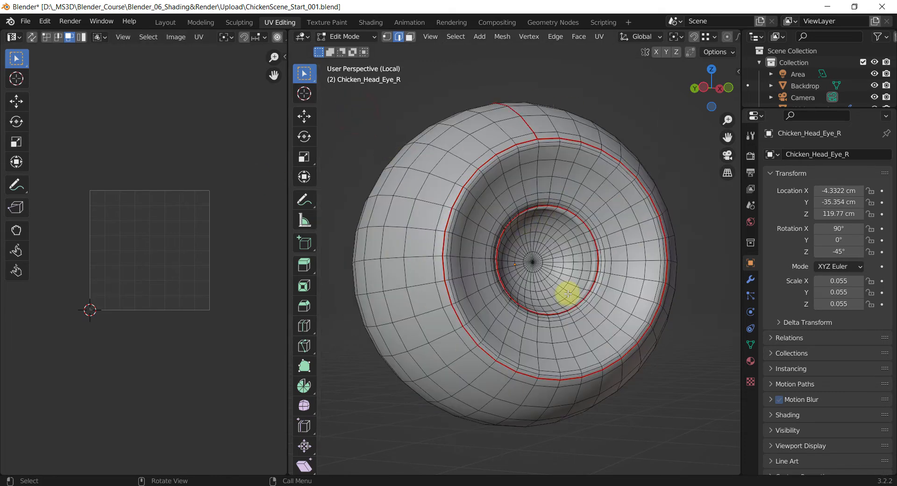
middle_click_drag(523, 246, 528, 239, "shift")
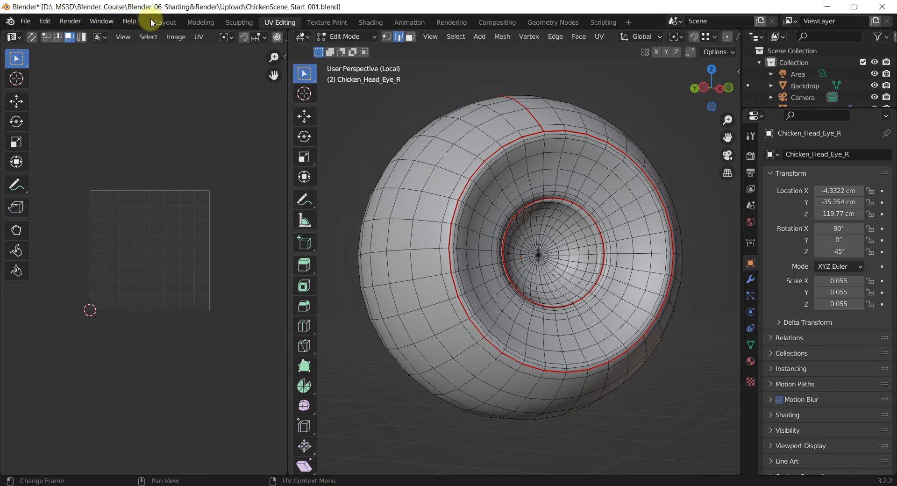
Return to the Layout workspace, create a new material for Chicken_Head_Eye_R and open its name for editing
left_click(164, 24)
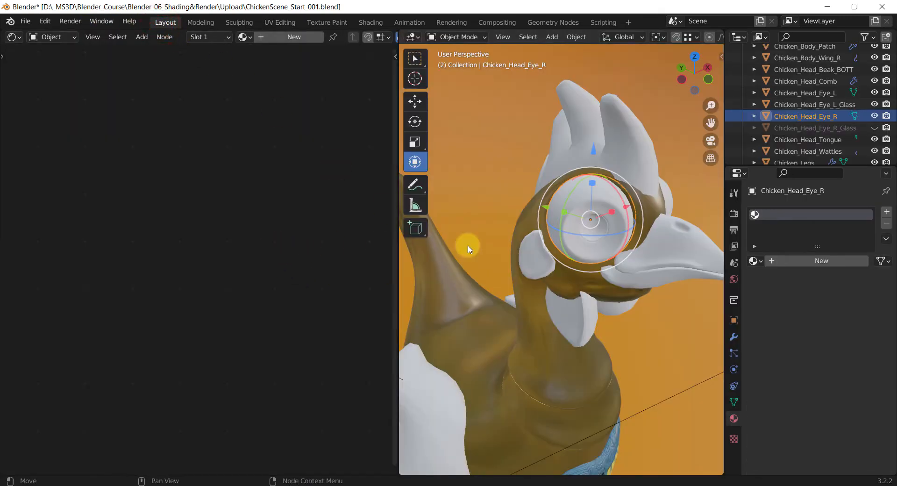
left_click(787, 260)
double_click(797, 264)
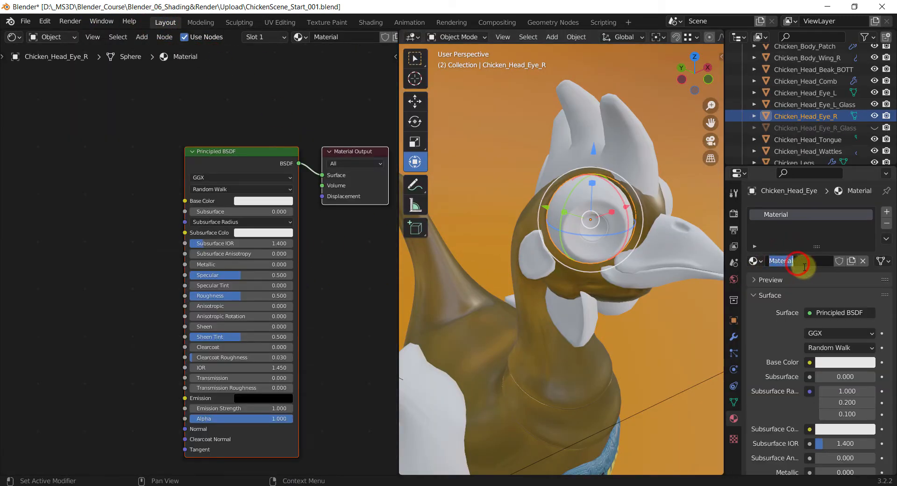
Rename the right eye's material to Eye and set its subsurface method to Christensen-Burley
type("Eye")
key("Return")
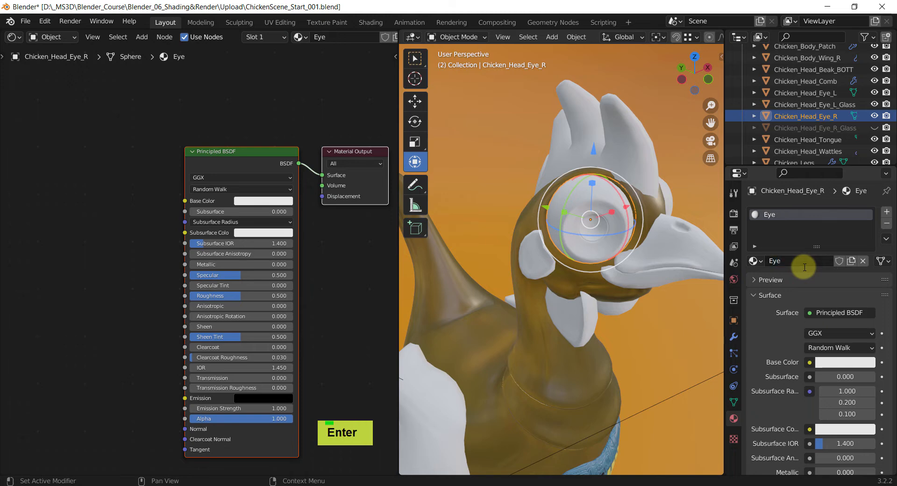
left_click(125, 192)
left_click(226, 187)
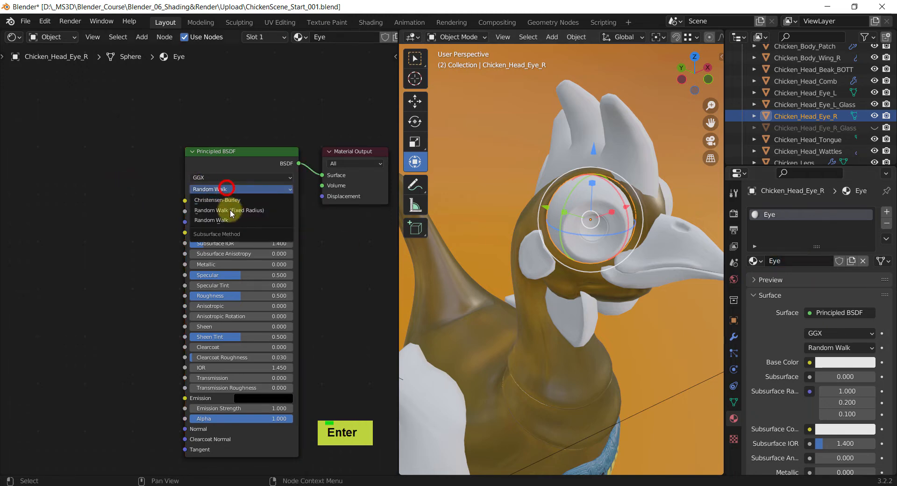
left_click(234, 202)
middle_click_drag(91, 265, 126, 237, "shift")
scroll(126, 237, "down", 1)
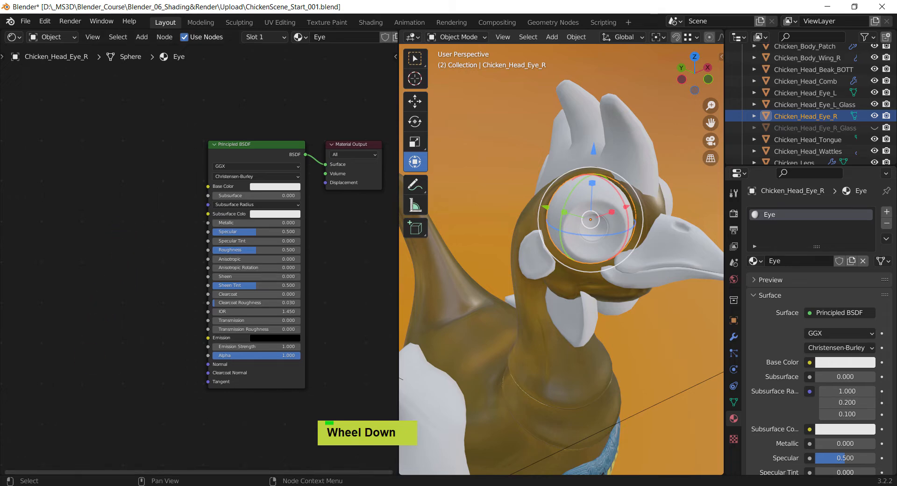
Add Chicken_Eye Base Color.jpg from the Upload folder as an image texture and connect its Color output to the Principled BSDF's Base Color
mouse_move(51, 483)
left_click(70, 457)
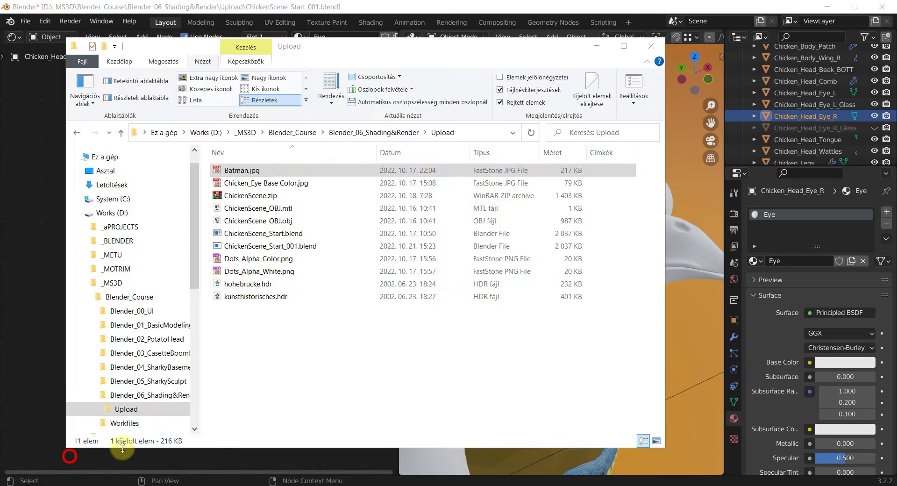
left_click_drag(241, 183, 22, 225)
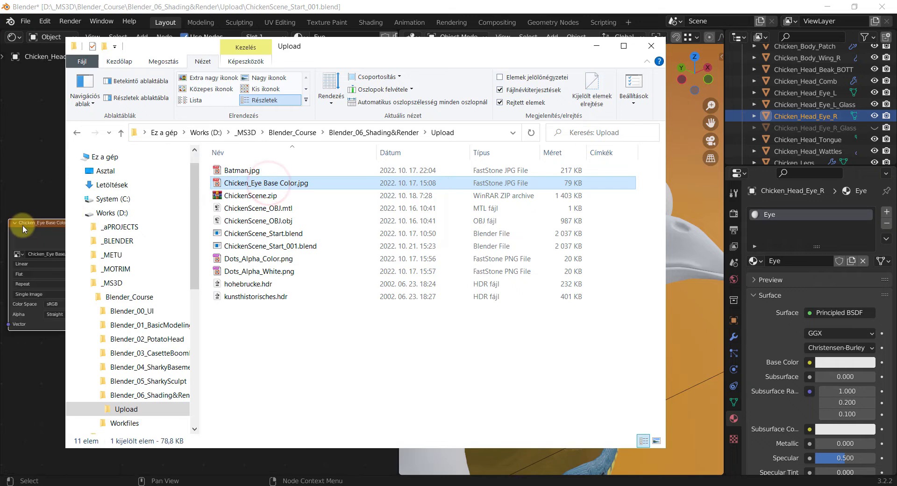
left_click(256, 3)
left_click_drag(106, 232, 156, 183)
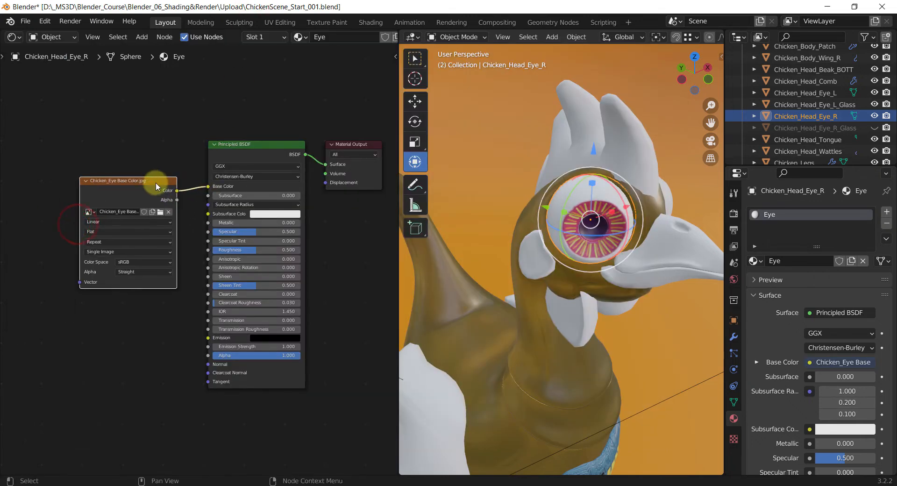
Set the Eye material's Specular to 0.755 and Roughness to 0.155 on the Principled BSDF
mouse_move(614, 222)
middle_mouse_down()
mouse_move(677, 195)
mouse_move(587, 216)
mouse_move(629, 219)
middle_mouse_up()
scroll(588, 216, "up", 3)
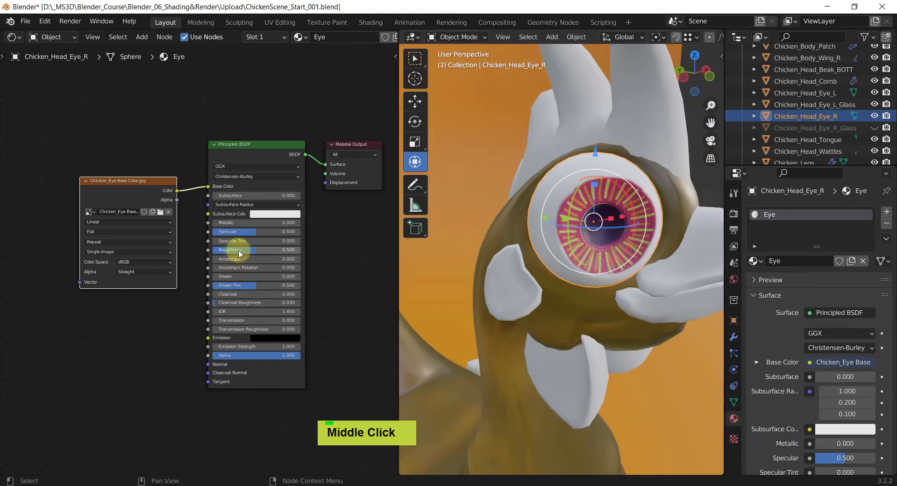
scroll(254, 235, "up", 2)
mouse_move(257, 230)
left_mouse_down()
mouse_move(293, 238)
mouse_move(257, 257)
mouse_move(202, 261)
left_mouse_up()
middle_click_drag(441, 254, 549, 230)
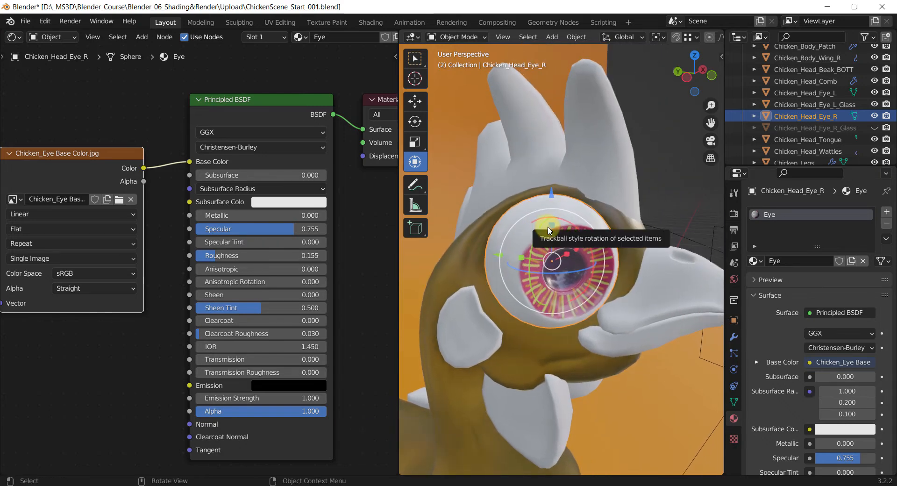
left_click_drag(549, 230, 560, 270)
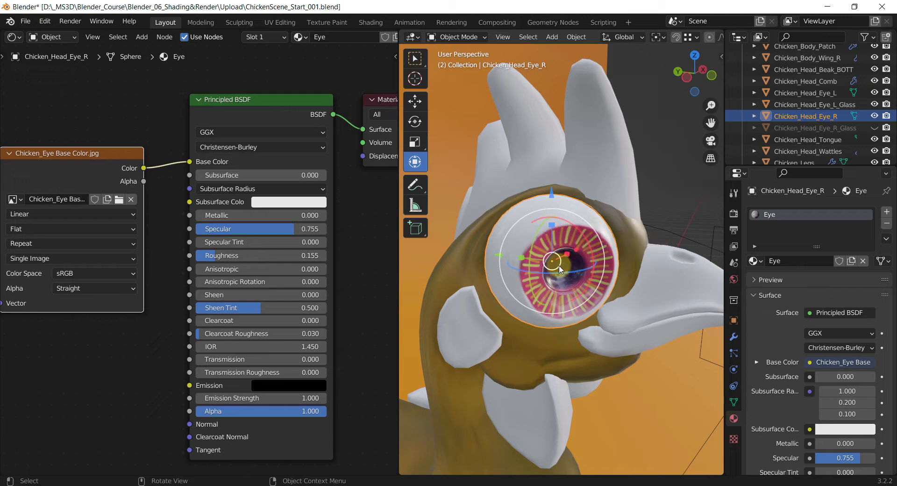
Switch to the UV Editing workspace and select the whole eye mesh to show its UV layout over the texture
scroll(559, 265, "down", 2)
middle_click_drag(132, 121, 143, 166, "shift")
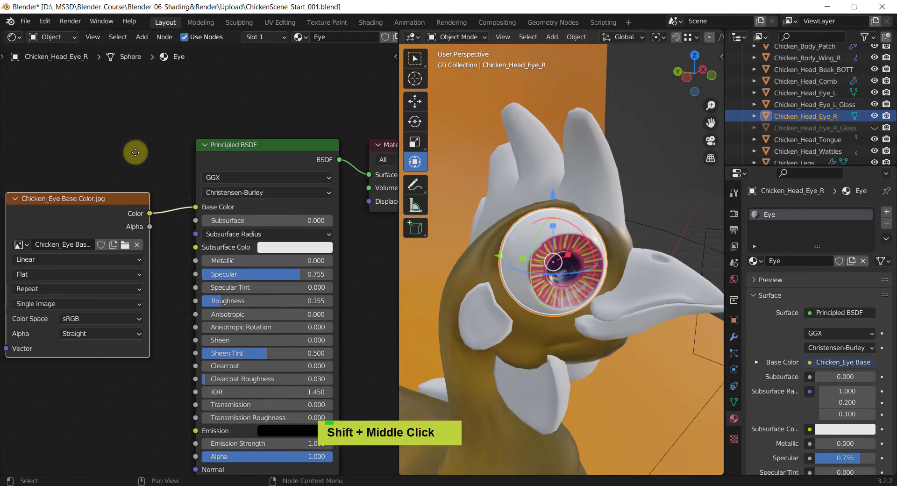
scroll(144, 166, "down", 2)
left_click(280, 22)
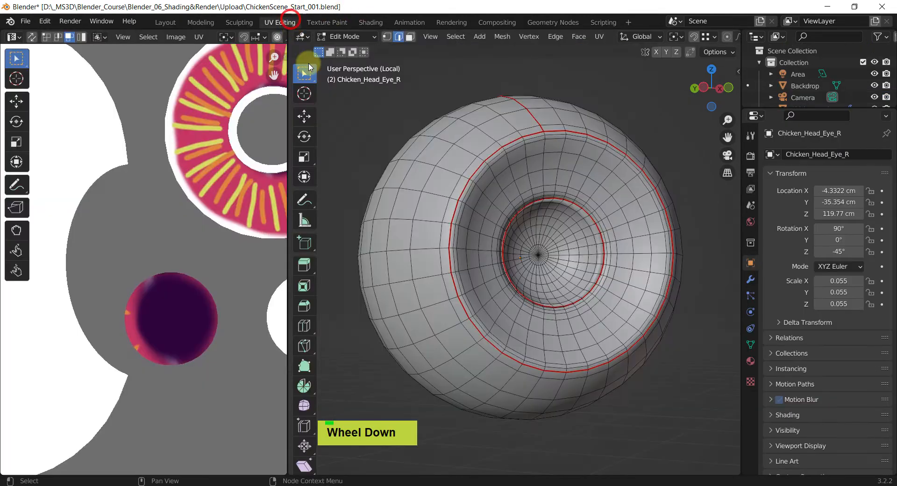
scroll(186, 243, "down", 3)
scroll(186, 243, "down", 1)
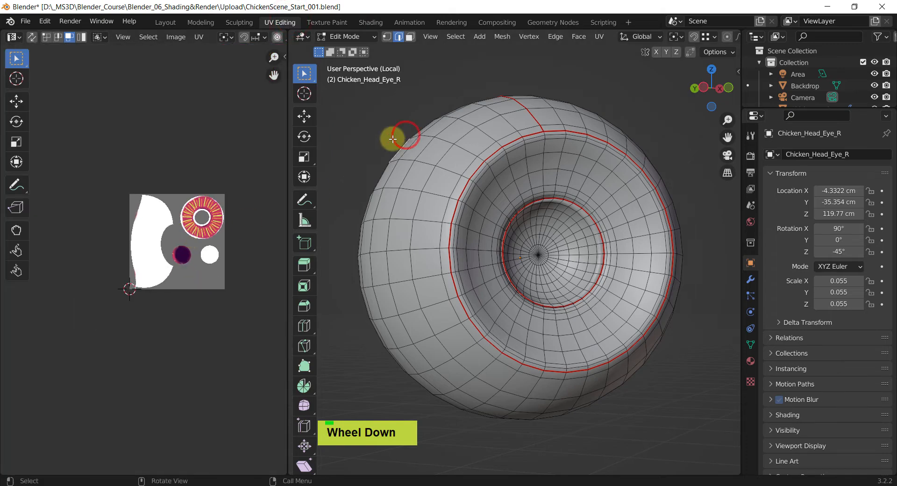
key("a")
scroll(156, 220, "up", 4)
middle_click_drag(157, 220, 148, 284, "shift")
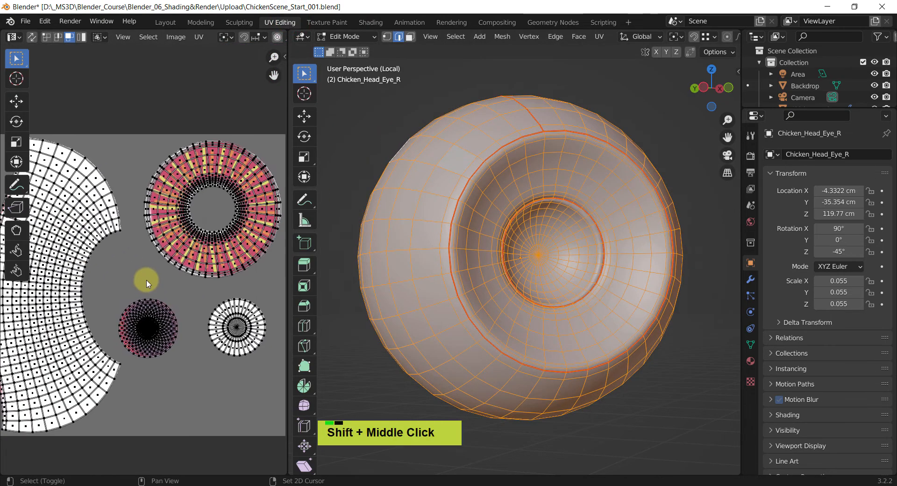
Switch the 3D viewport shading to Material Preview to show the texture on the eye mesh
scroll(192, 259, "up", 2)
mouse_move(192, 260)
middle_mouse_down("shift")
mouse_move(140, 283)
mouse_move(196, 276)
mouse_move(182, 231)
mouse_move(191, 255)
middle_mouse_up("shift")
middle_click_drag(162, 230, 147, 258, "shift")
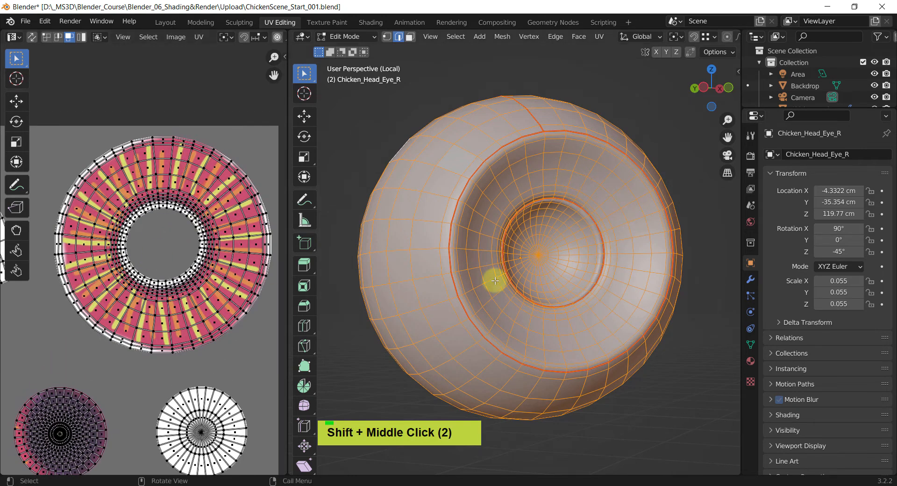
middle_click_drag(130, 369, 156, 333, "shift")
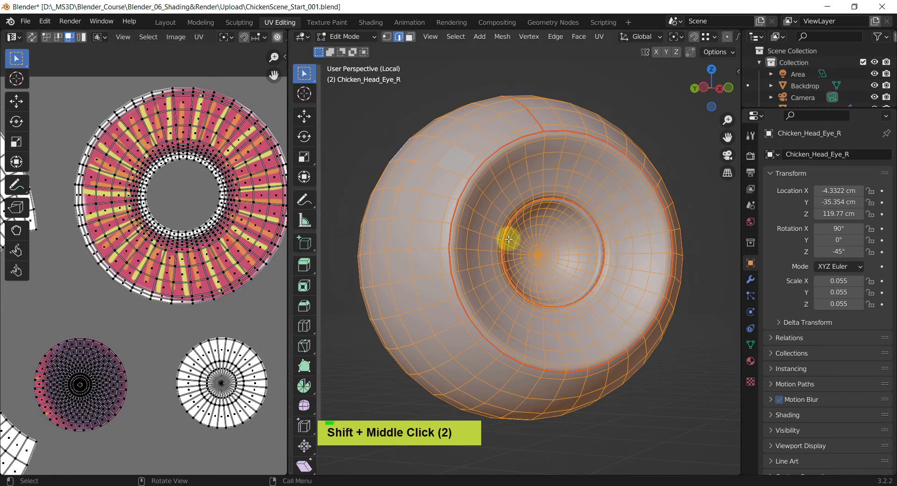
middle_click_drag(592, 107, 593, 110)
key("z")
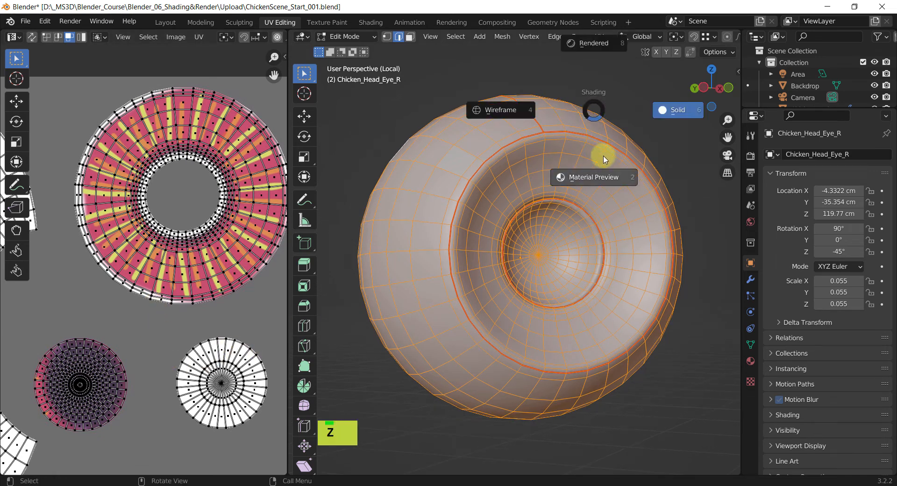
left_click(605, 182)
middle_click_drag(579, 204, 590, 212)
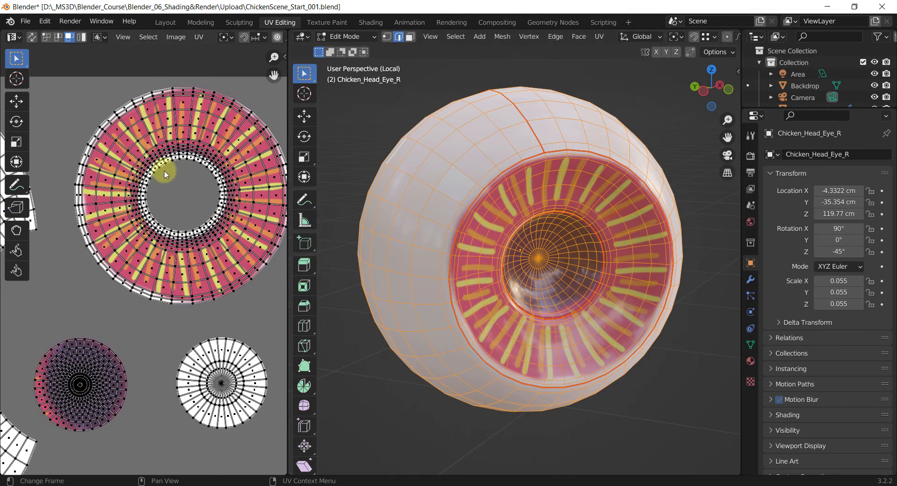
Examine how the UV islands correspond to the iris, pupil, back and outer white of the eye mesh
middle_click_drag(564, 284, 535, 276)
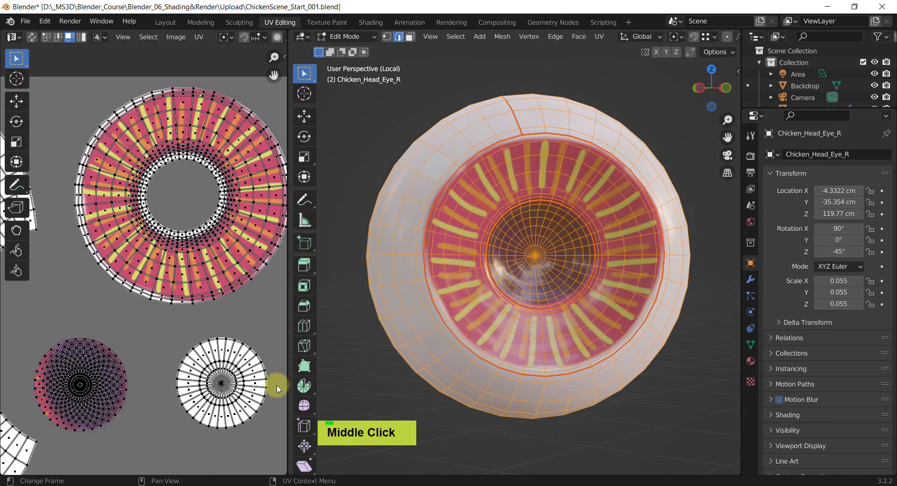
middle_click_drag(530, 290, 464, 294)
middle_click_drag(547, 262, 558, 240)
scroll(560, 233, "up", 4)
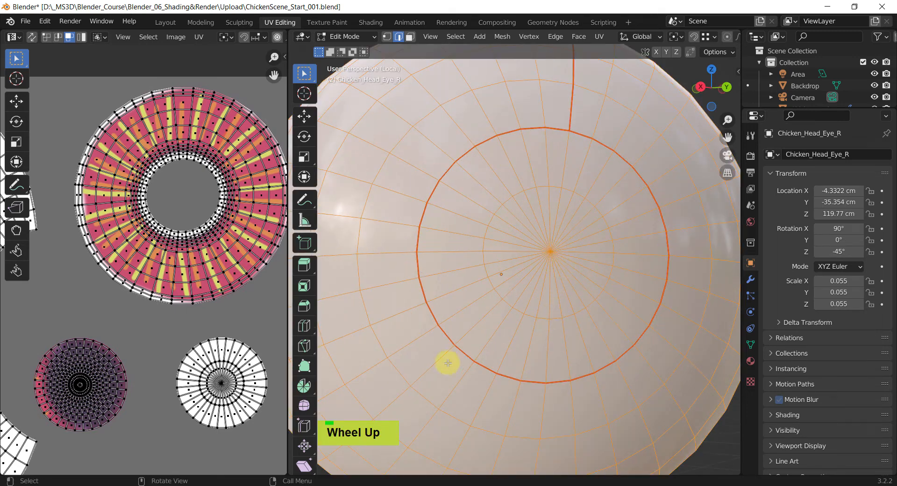
scroll(611, 242, "down", 3)
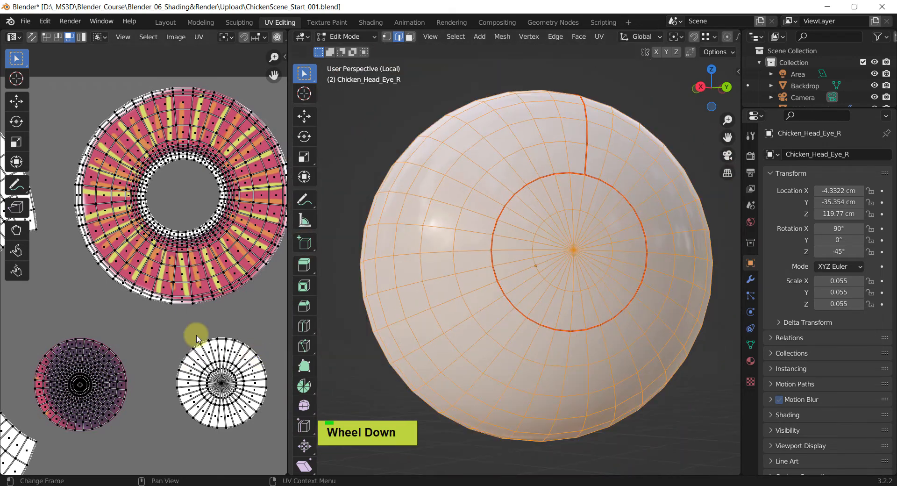
scroll(177, 327, "down", 3)
middle_click_drag(164, 317, 216, 327)
mouse_move(584, 234)
middle_mouse_down()
mouse_move(391, 268)
mouse_move(571, 224)
middle_mouse_up()
scroll(518, 235, "up", 2)
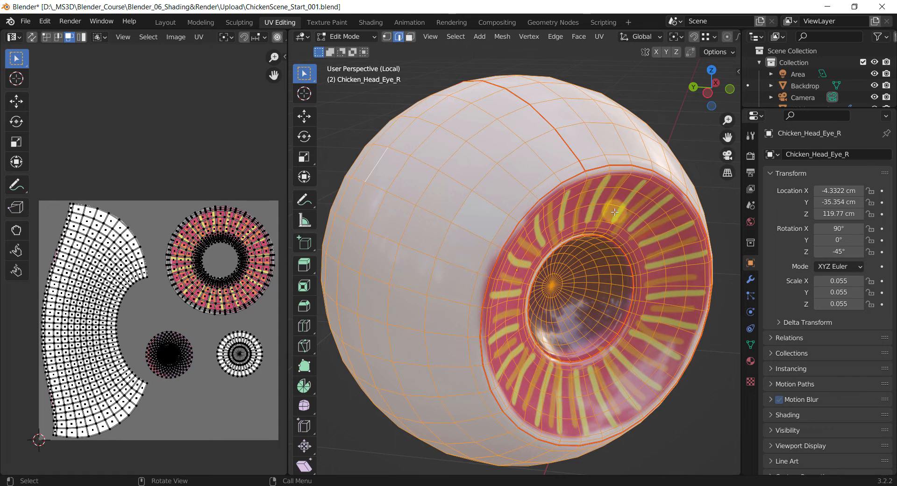
scroll(614, 212, "down", 2)
scroll(614, 212, "down", 2, "shift")
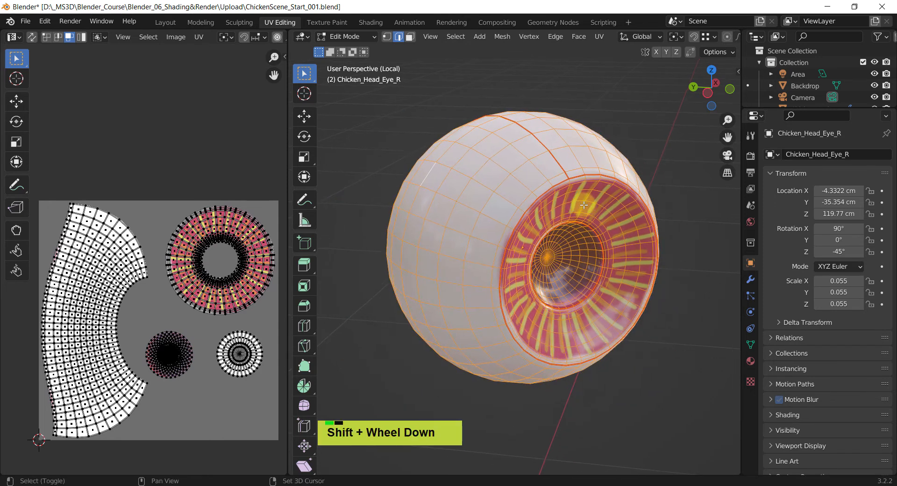
middle_click_drag(584, 205, 559, 197, "shift")
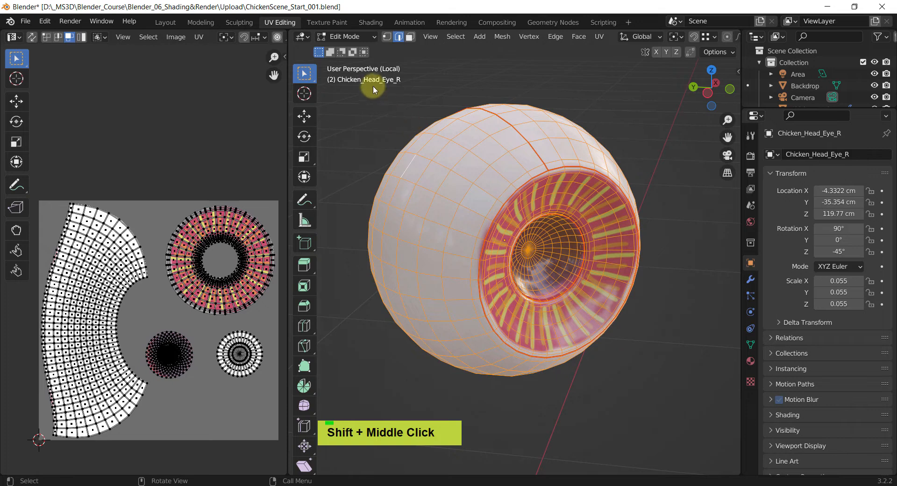
middle_click_drag(514, 216, 522, 209)
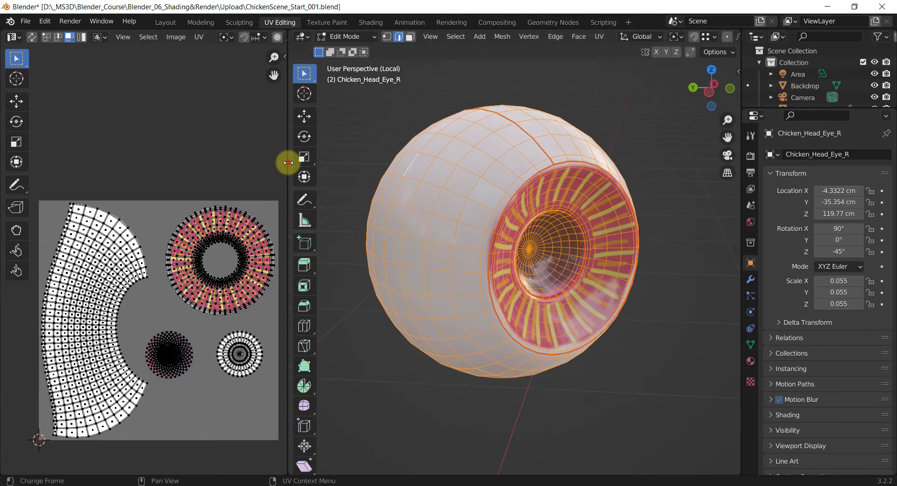
Widen the UV editor and display Batman.jpg behind the eye's UV layout
left_click_drag(288, 162, 442, 162)
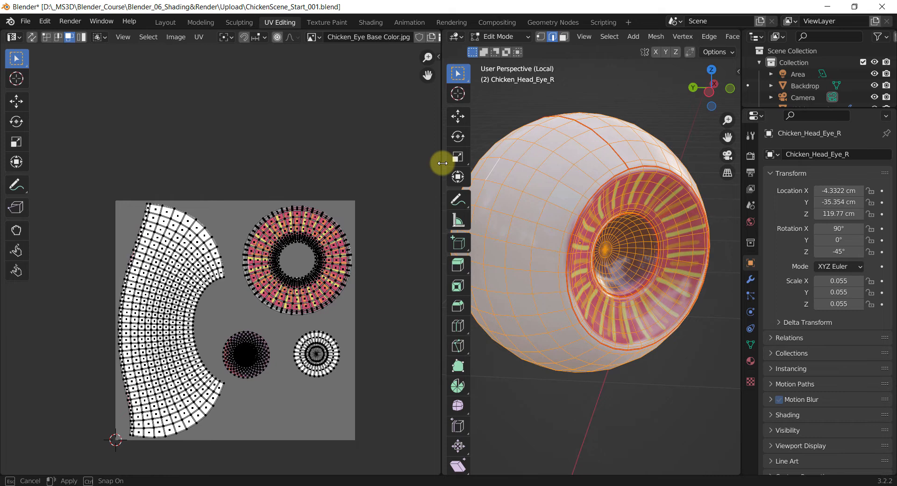
left_click(321, 39)
left_click(337, 56)
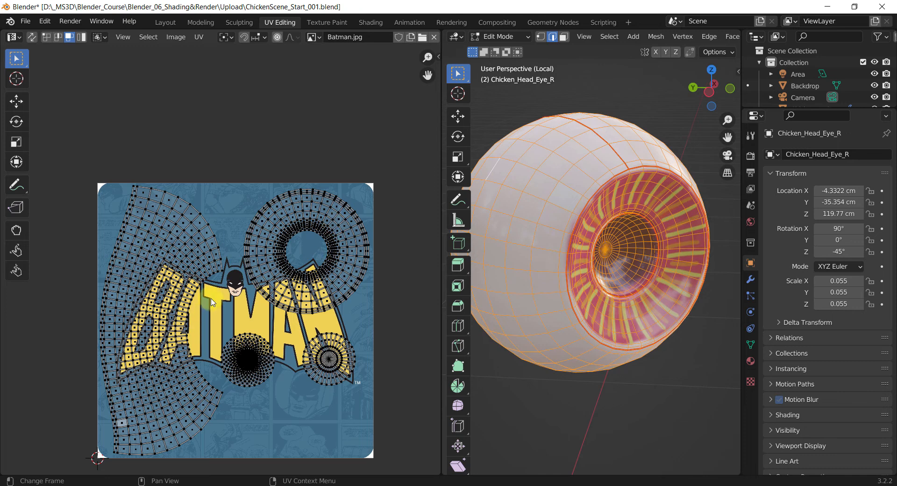
Display Chicken_Eye Base Color.jpg in the UV editor again and narrow the editor to enlarge the 3D viewport
left_click(313, 37)
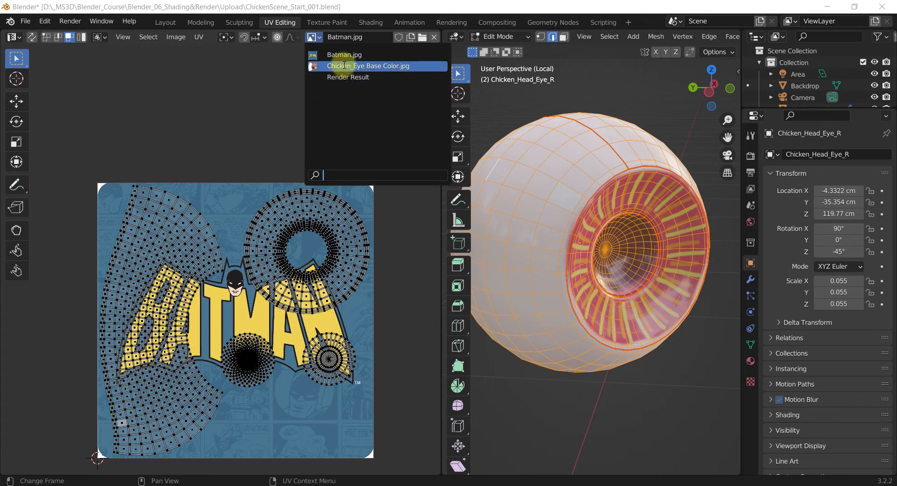
left_click(397, 67)
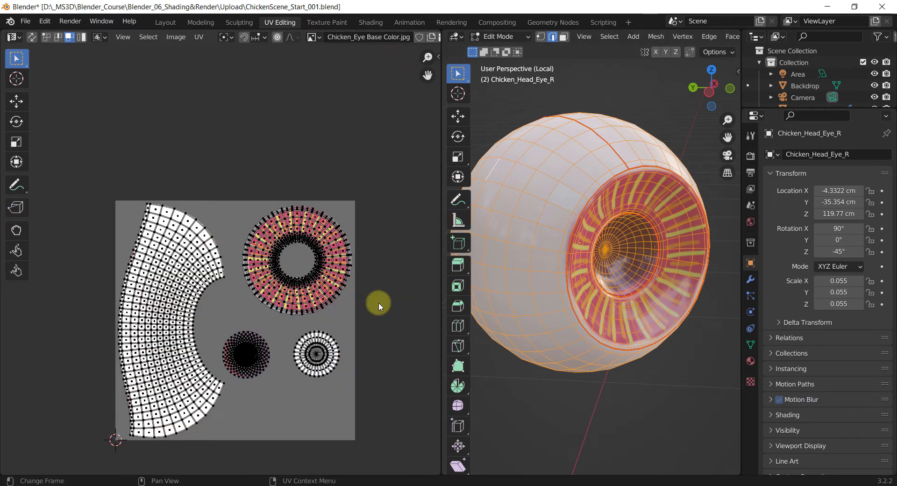
middle_click_drag(393, 301, 363, 265, "shift")
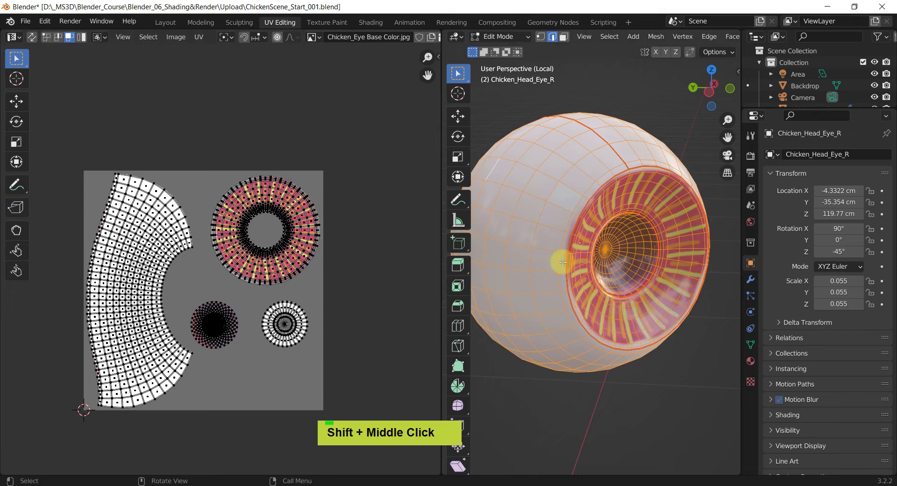
middle_click_drag(552, 241, 610, 247, "shift")
left_click_drag(442, 215, 339, 224)
middle_click_drag(214, 244, 213, 244, "shift")
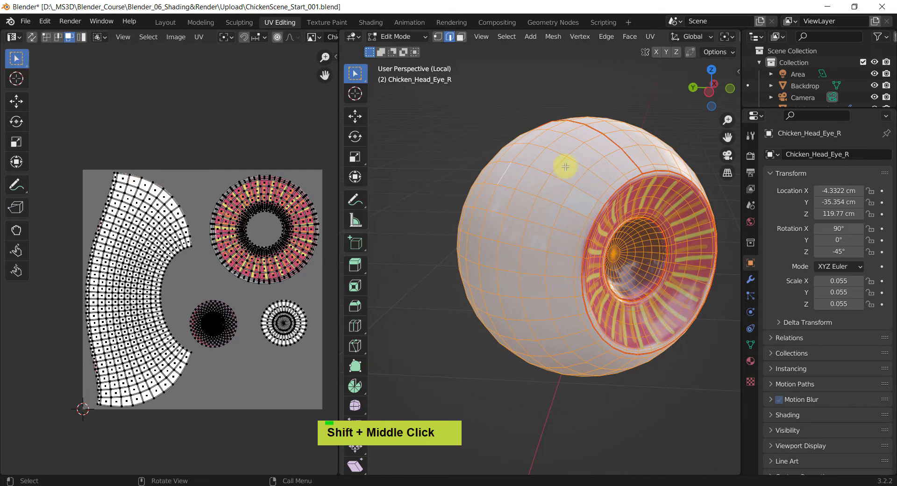
Turn on UV sync selection and deselect the whole eye mesh
left_click(441, 141)
key("a")
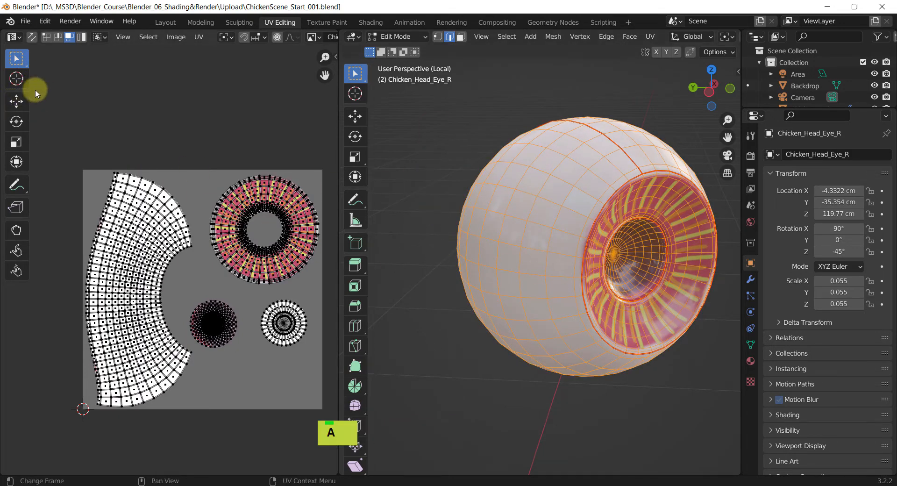
left_click(31, 39)
left_click(73, 195)
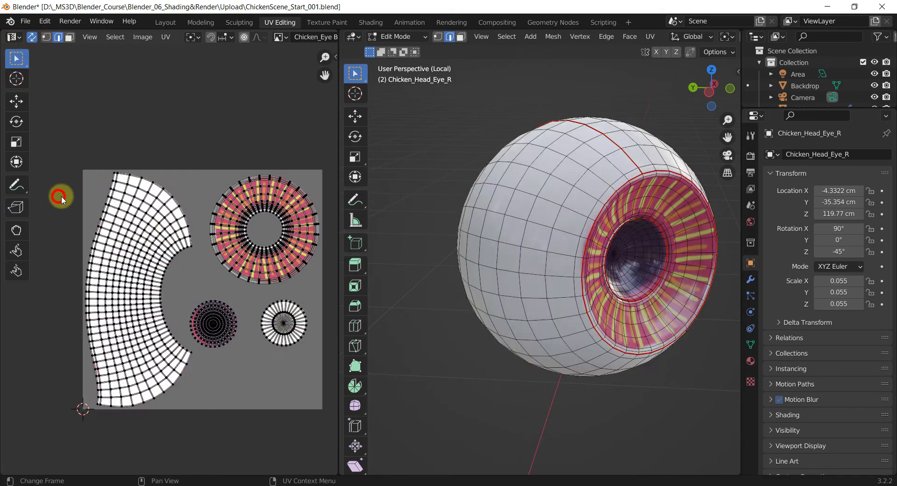
Switch to face selection and select a single face in the upper part of the iris
mouse_move(589, 234)
middle_mouse_down()
mouse_move(561, 236)
mouse_move(575, 233)
middle_mouse_up()
scroll(617, 221, "up", 1)
scroll(617, 221, "up", 1)
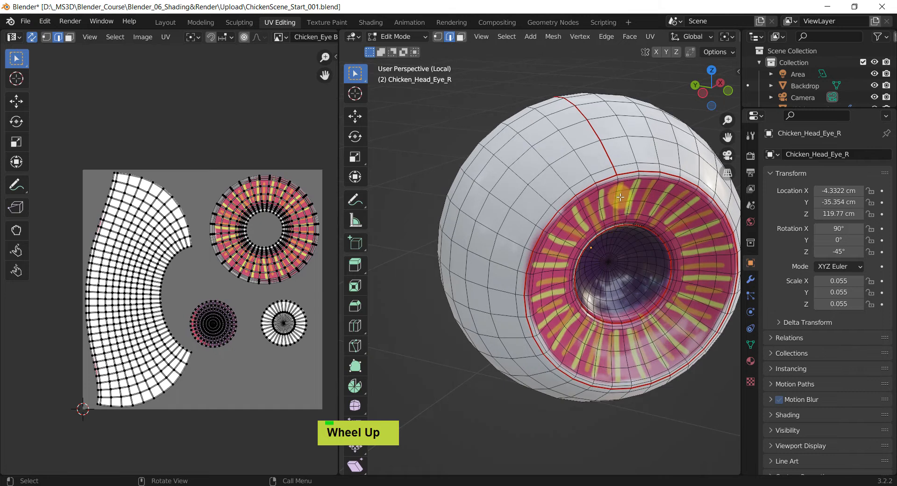
key("3")
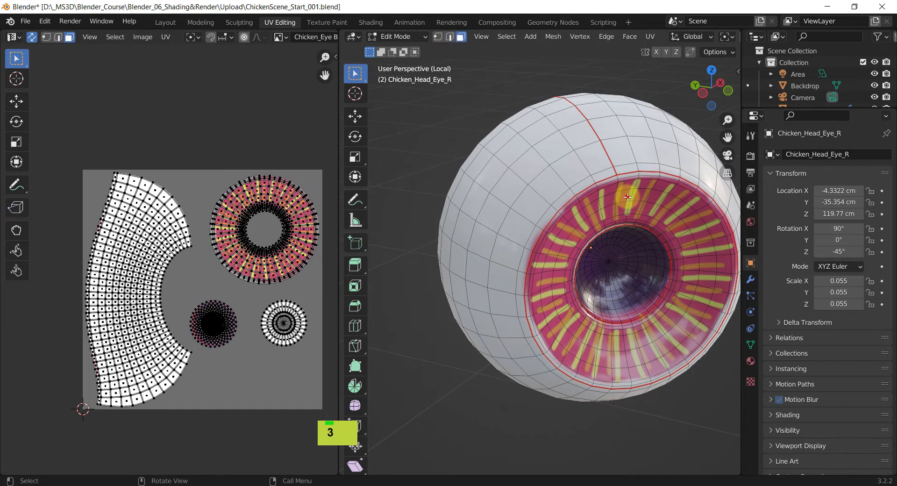
scroll(627, 197, "up", 1)
middle_click_drag(634, 202, 601, 210, "shift")
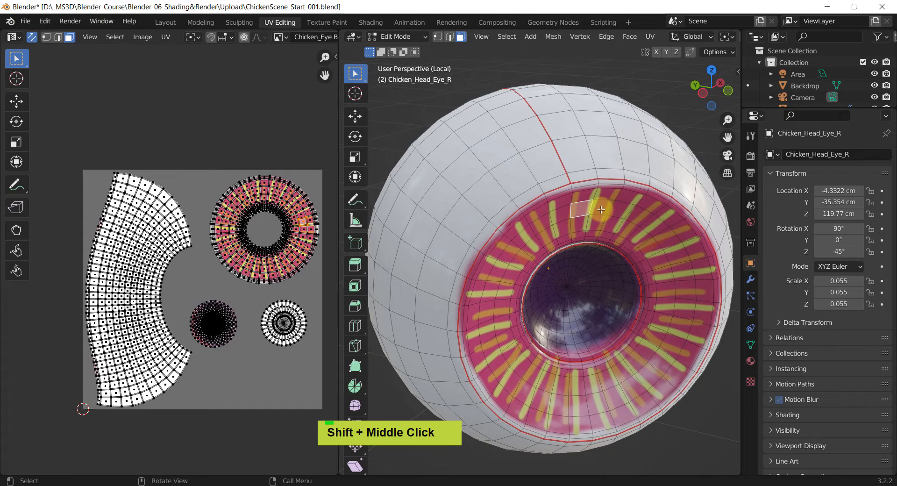
Add the neighbouring iris face to the selection and compare both faces' positions in the iris UV island
scroll(302, 229, "up", 5)
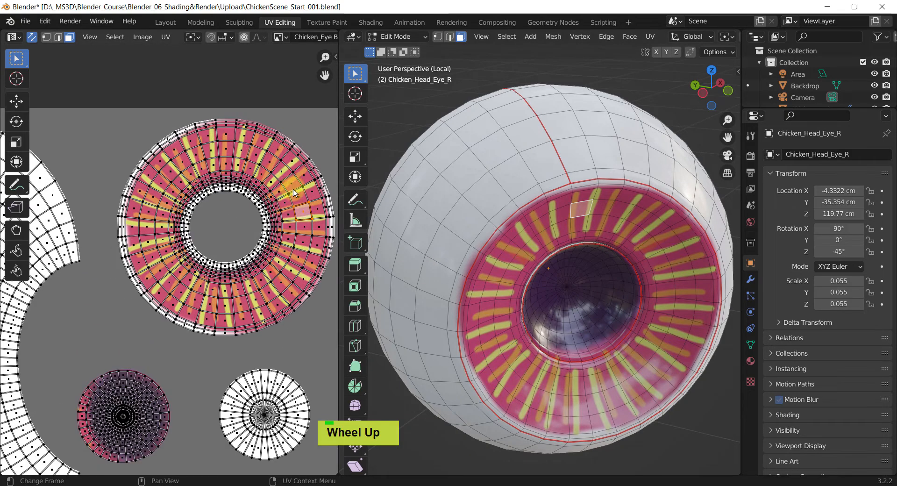
left_click(601, 208, "shift")
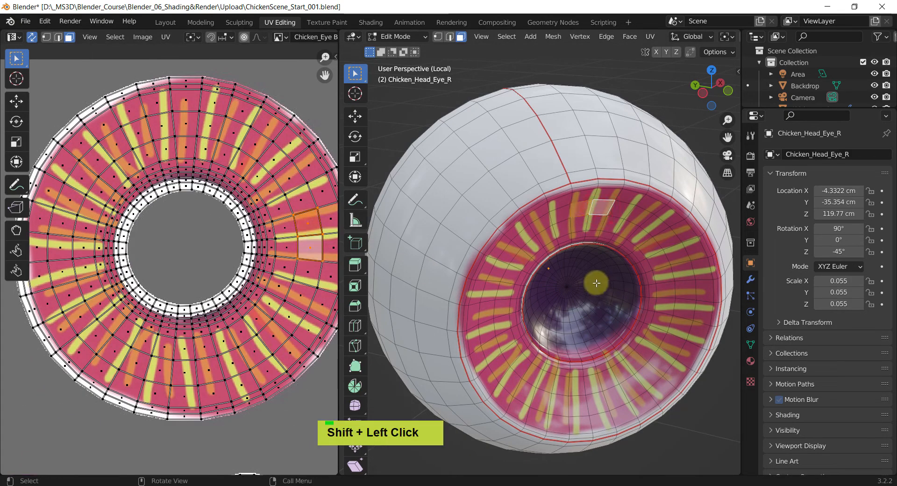
middle_click_drag(296, 227, 239, 257, "shift")
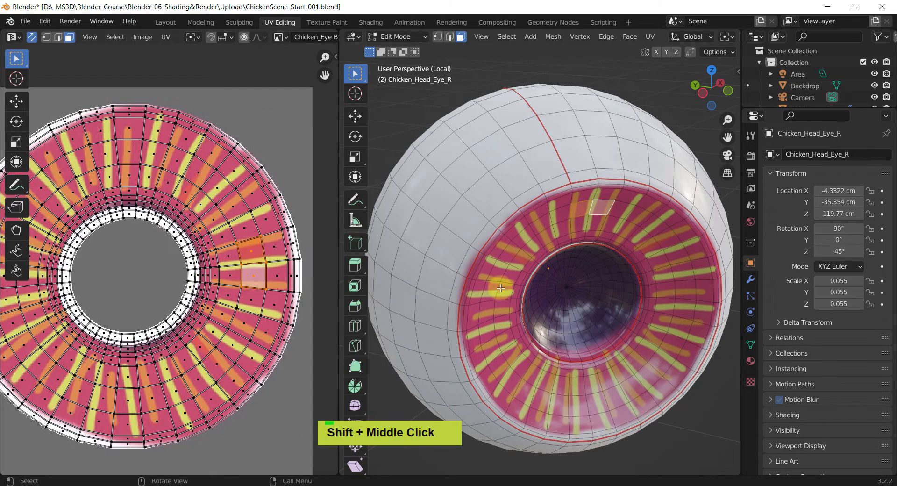
Select two adjacent white faces on the eyeball outside the iris and locate them in the fan-shaped UV island
left_click(462, 220)
scroll(476, 220, "down", 4)
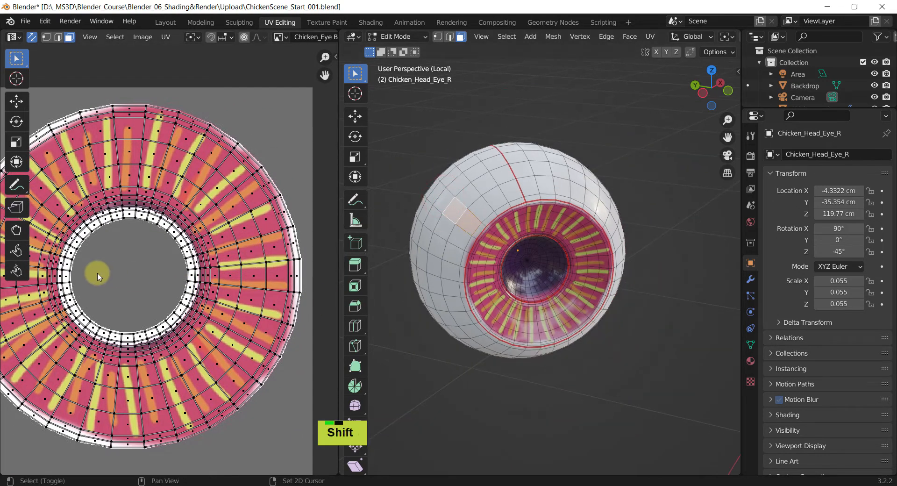
scroll(177, 247, "down", 4, "shift")
scroll(176, 247, "down", 3)
middle_click_drag(176, 248, 180, 187, "shift")
scroll(133, 280, "up", 6)
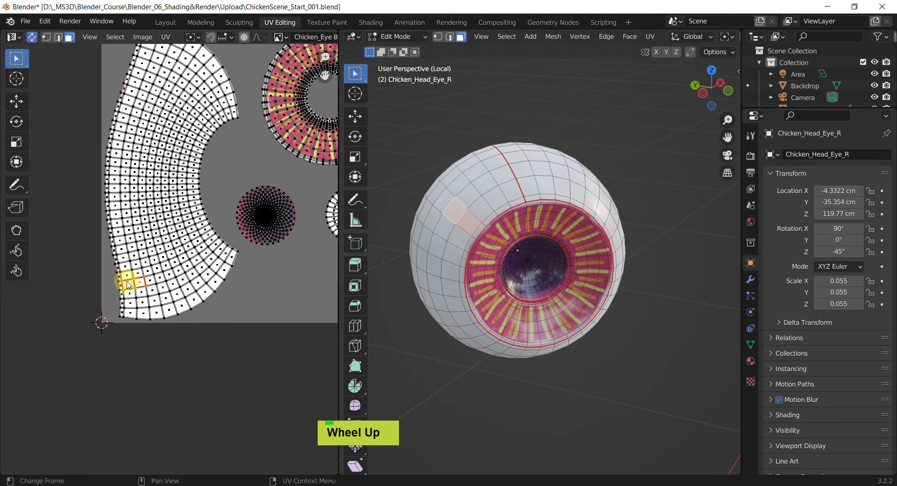
scroll(133, 280, "down", 4)
middle_click_drag(133, 280, 170, 286, "shift")
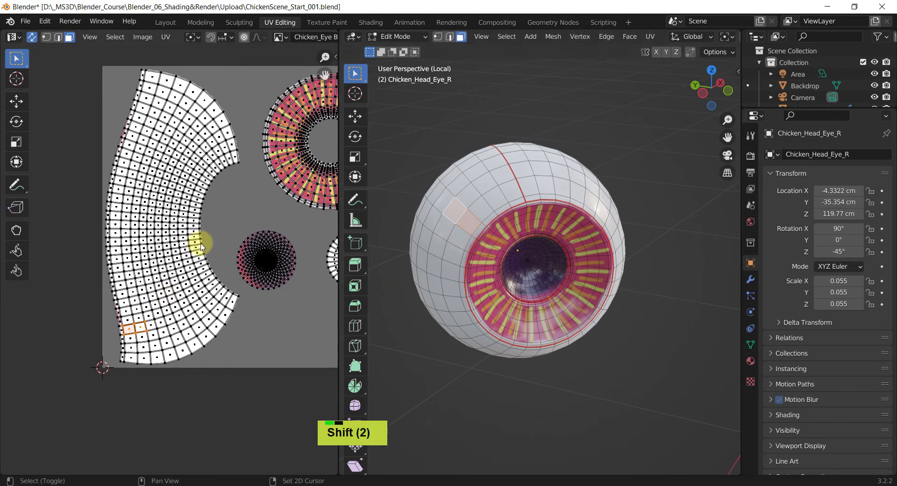
Select two faces at the inner edge of the fan-shaped UV island and locate them on the back of the eyeball
middle_click_drag(213, 222, 251, 246, "shift")
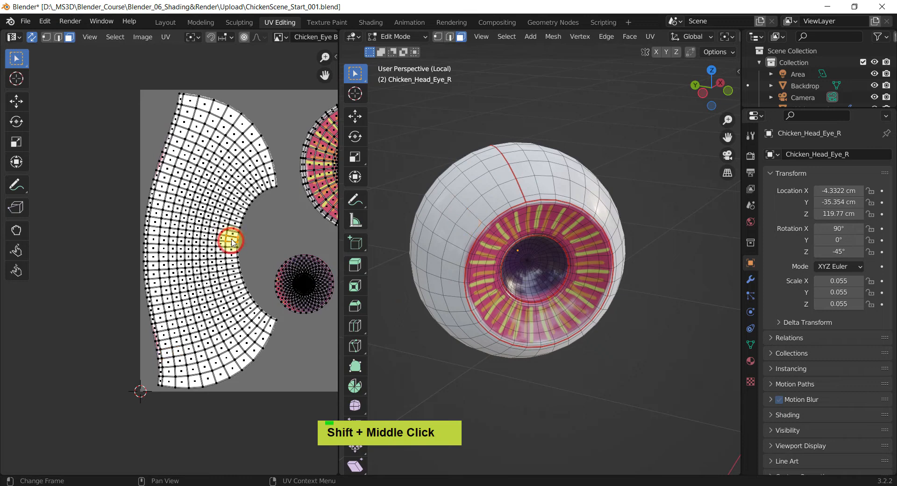
middle_click_drag(431, 225, 567, 260)
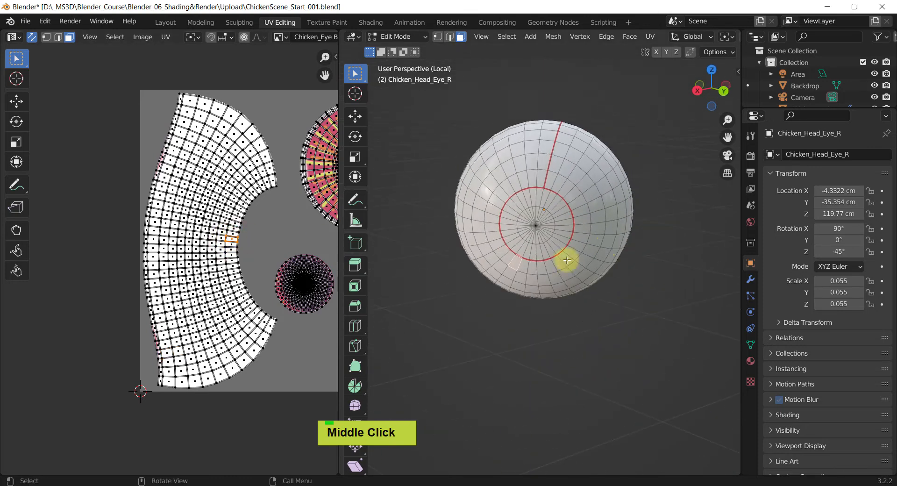
scroll(514, 264, "up", 1)
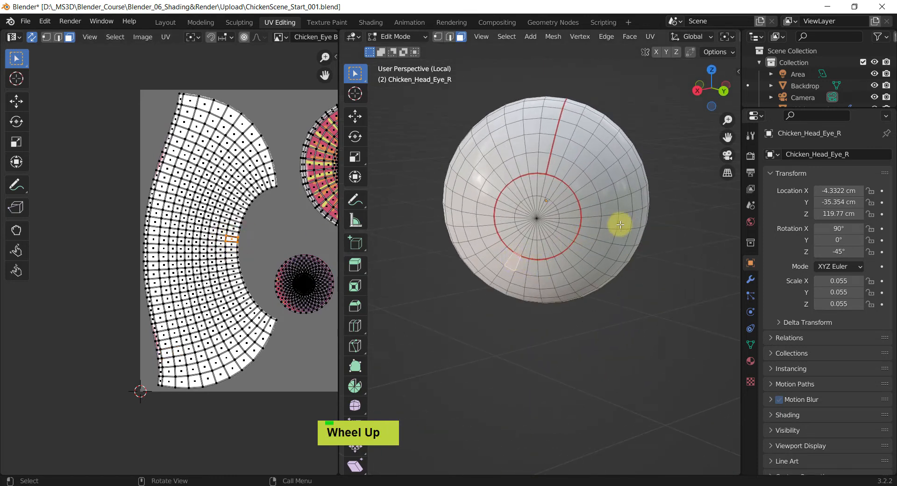
middle_click_drag(620, 225, 565, 261)
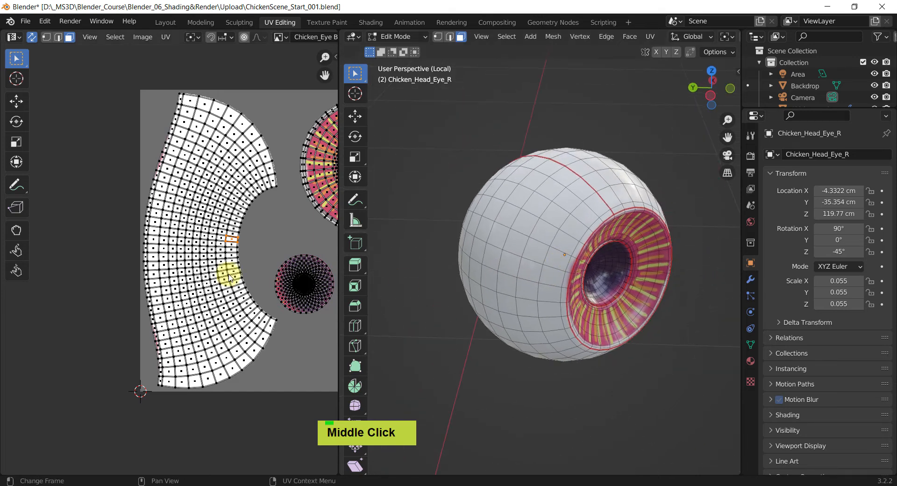
middle_click_drag(229, 274, 185, 270)
scroll(206, 274, "down", 3)
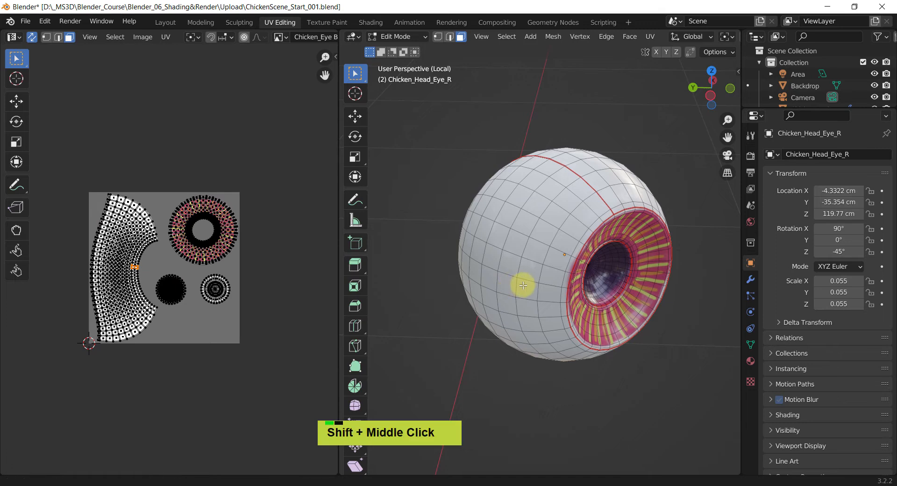
middle_click_drag(522, 284, 501, 300, "shift")
middle_click_drag(545, 276, 519, 269)
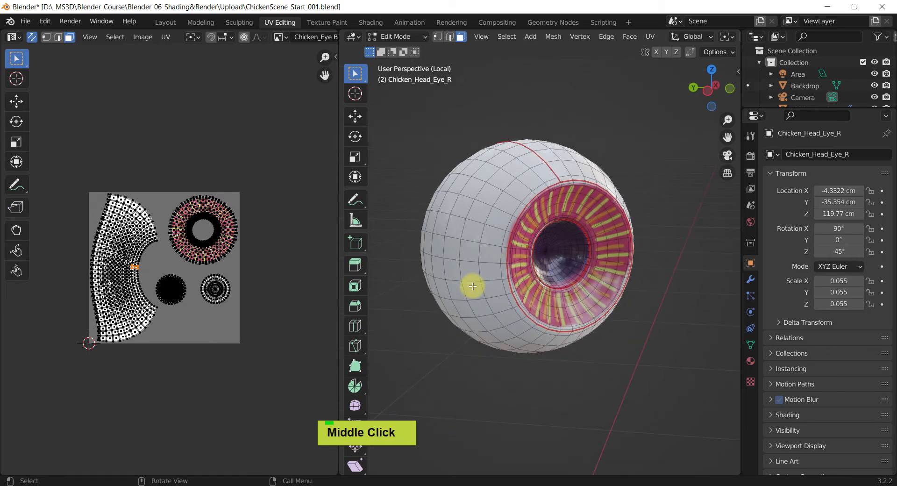
Return to the Layout workspace and save the Blender file
left_click(165, 22)
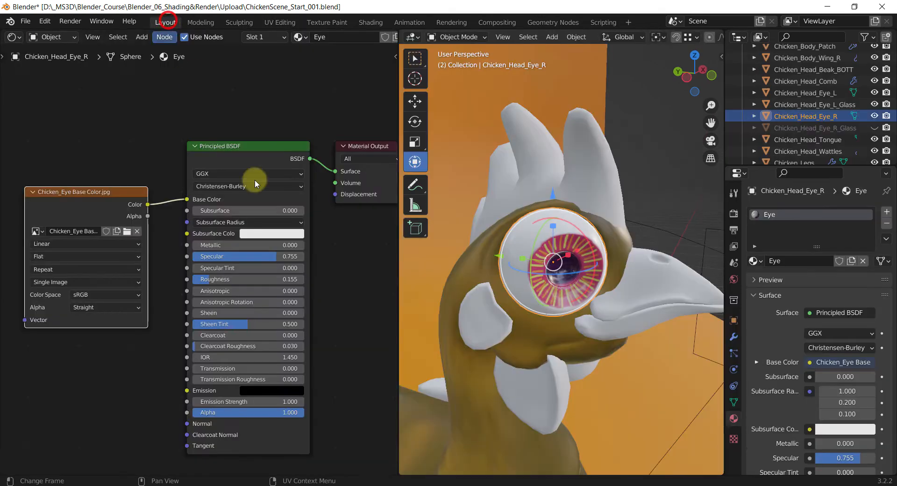
middle_click_drag(361, 324, 341, 307, "shift")
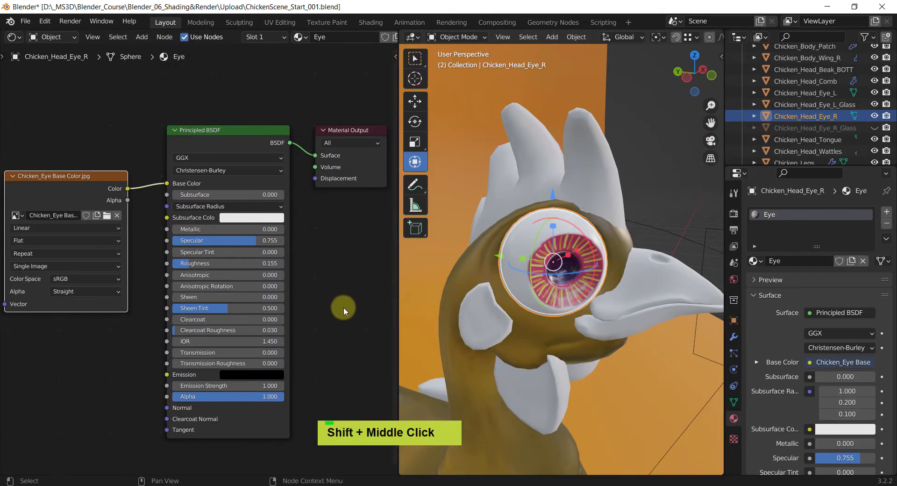
key("ctrl+s")
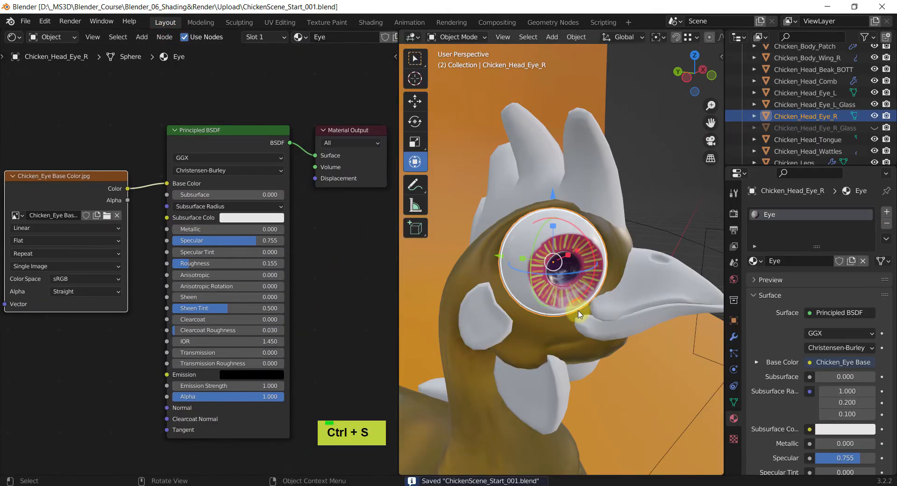
Select the chicken's body and bring its Body material nodes into view with free space before the Principled BSDF
middle_click_drag(580, 314, 578, 271, "shift")
scroll(576, 304, "down", 3)
scroll(578, 270, "down", 2)
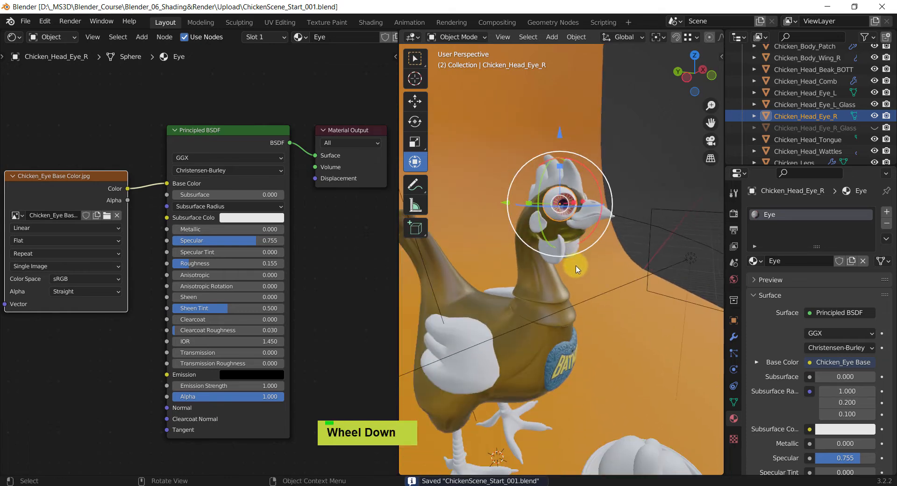
middle_click_drag(525, 316, 592, 276, "shift")
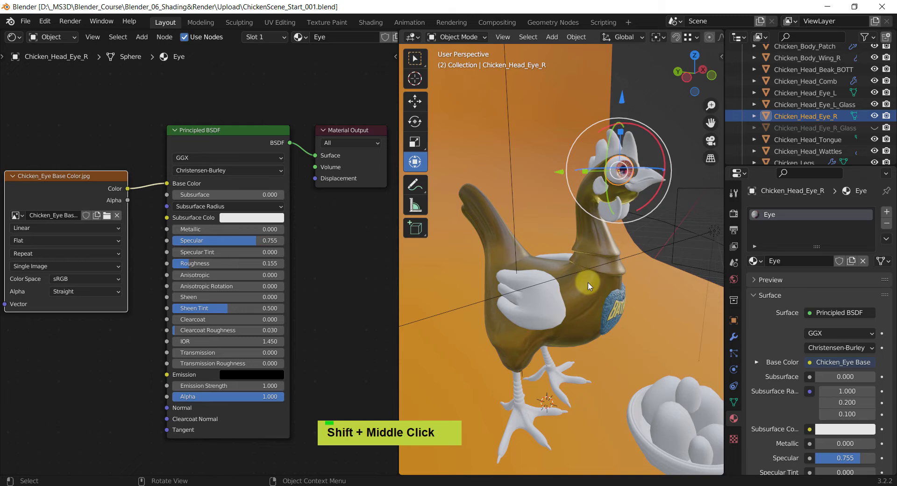
left_click(589, 285)
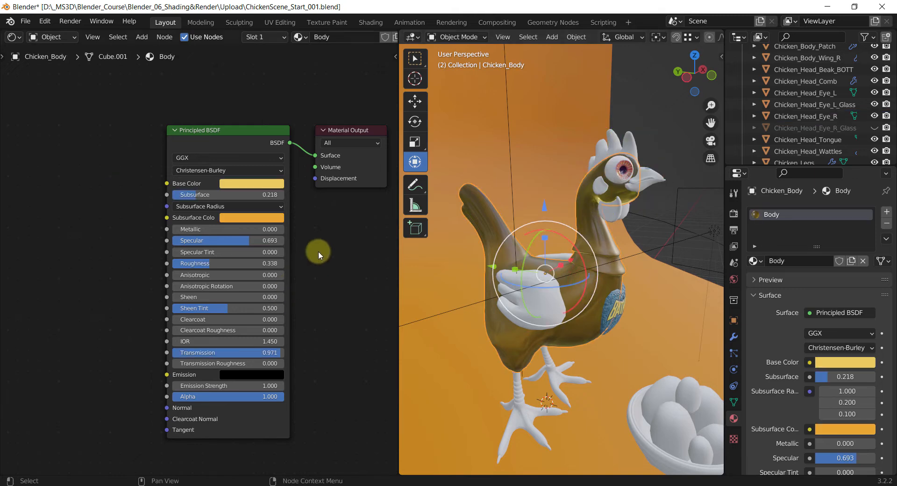
middle_click_drag(259, 224, 250, 266, "shift")
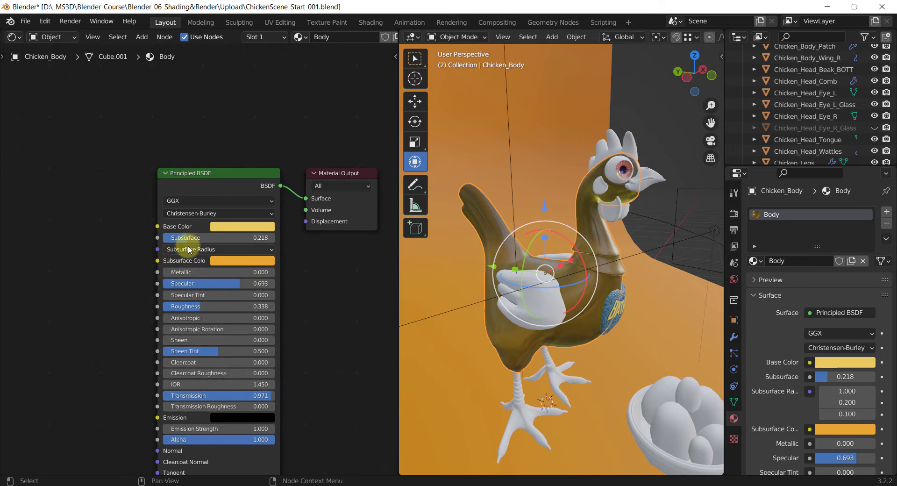
middle_click_drag(314, 303, 334, 284, "shift")
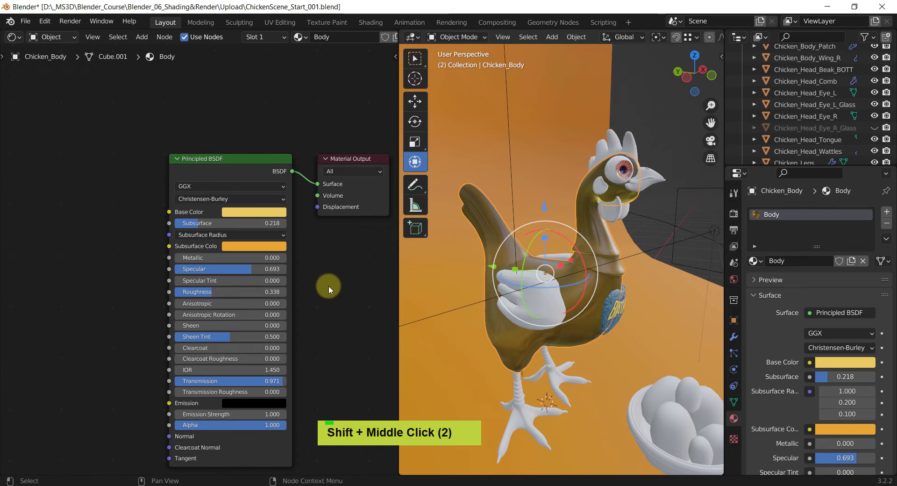
middle_click_drag(76, 268, 91, 260, "shift")
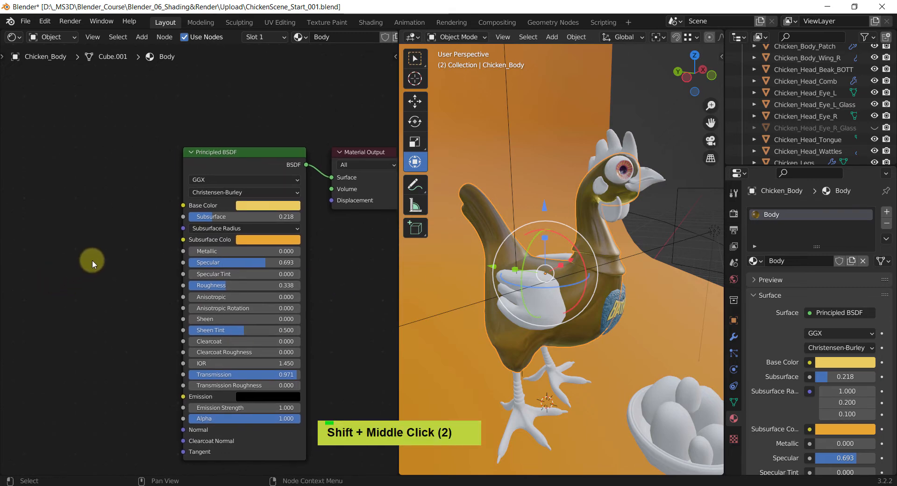
Add a ColorRamp node to the Body material and connect its Color output to the Principled BSDF's Base Color
key("shift+a")
type("colo")
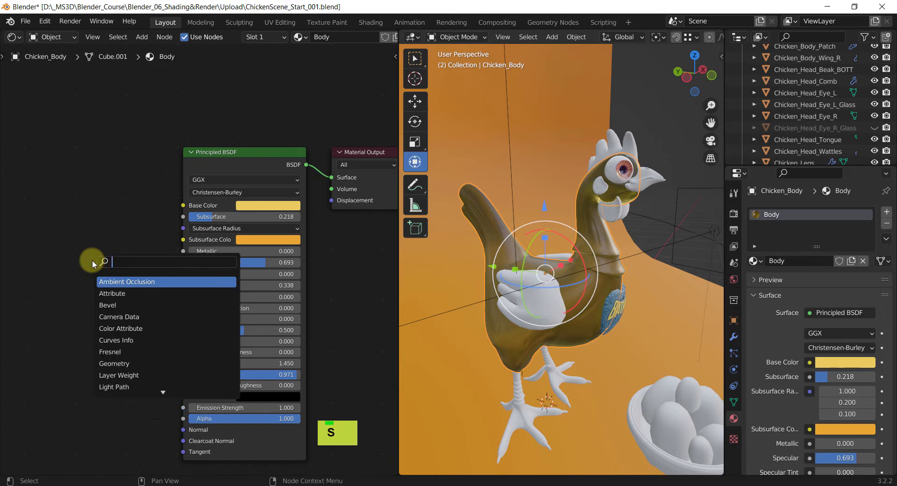
key("Return")
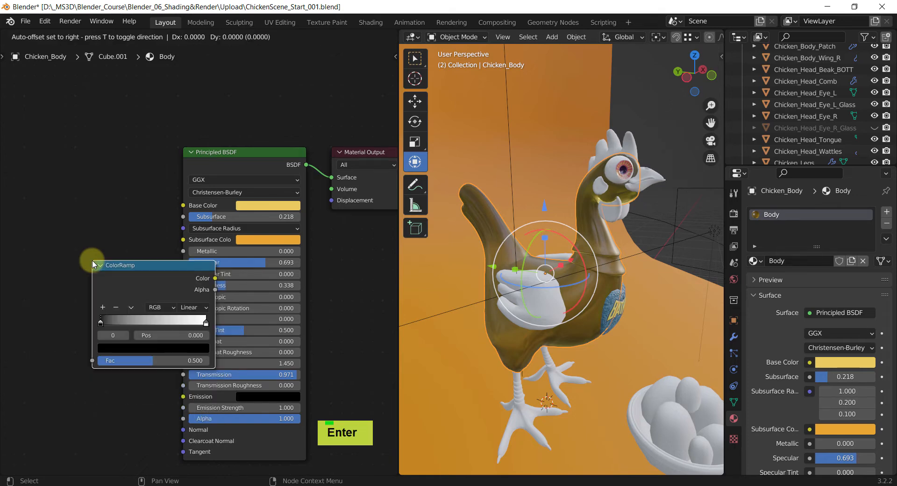
left_click(26, 172)
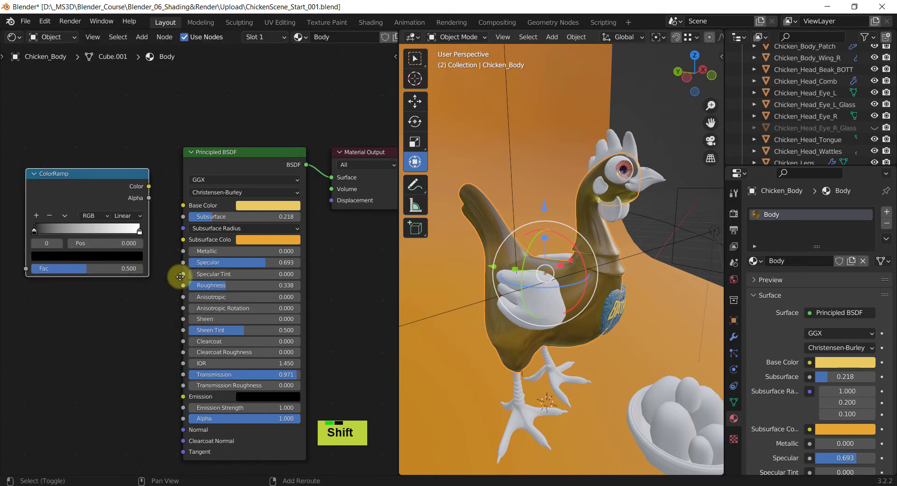
middle_click_drag(154, 241, 236, 239, "shift")
left_click_drag(232, 183, 262, 214)
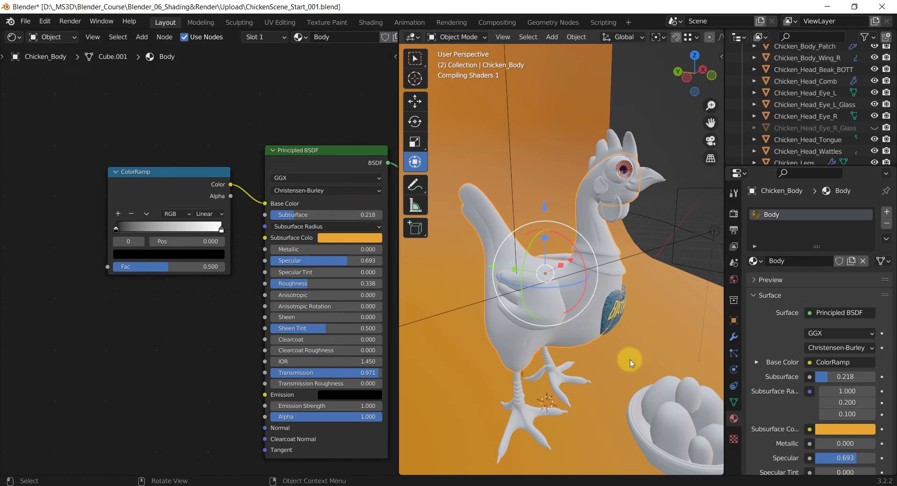
Set both Transmission and Subsurface of the Body material's Principled BSDF to 0
middle_click_drag(631, 359, 525, 345)
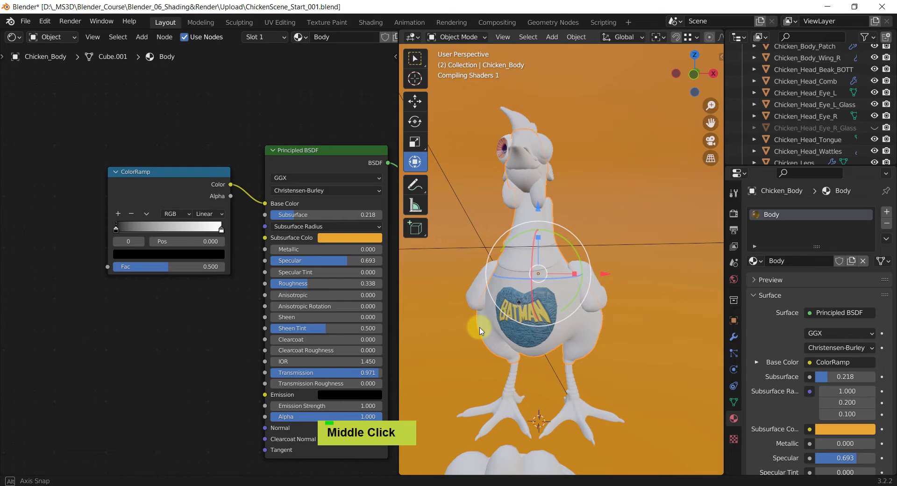
middle_click_drag(476, 326, 531, 354)
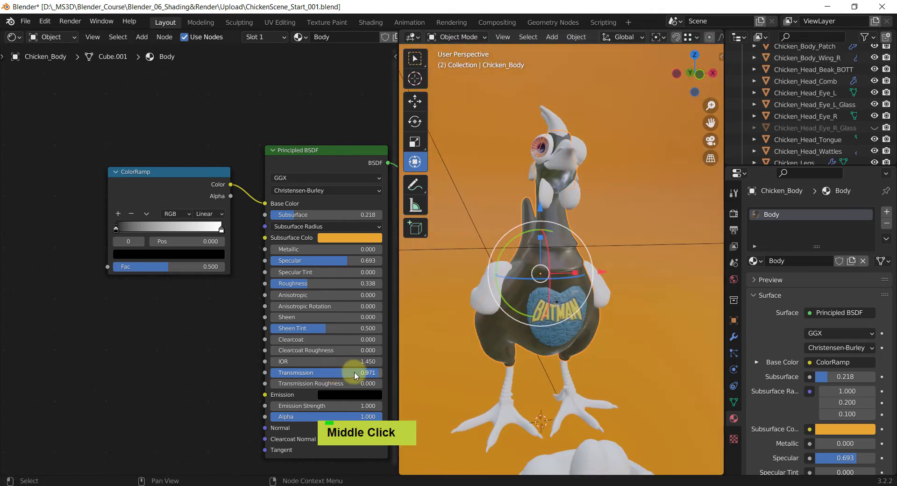
left_click_drag(363, 373, 116, 386)
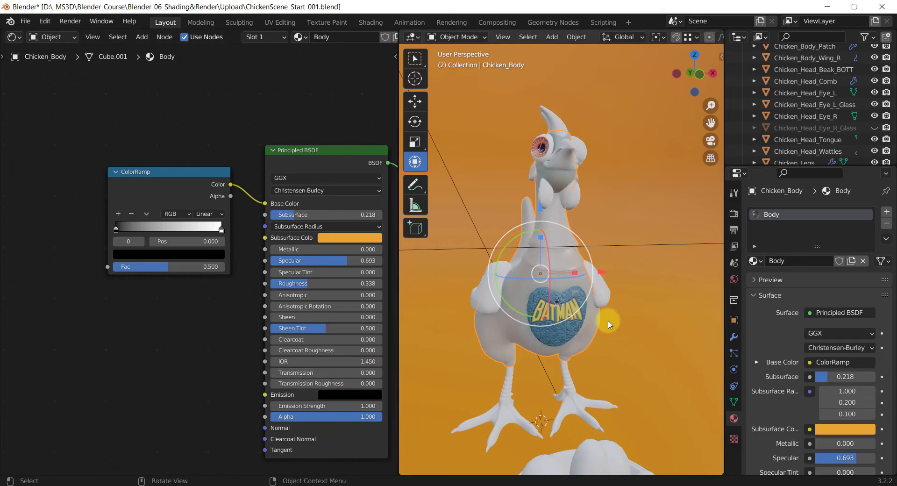
middle_click_drag(607, 348, 609, 284)
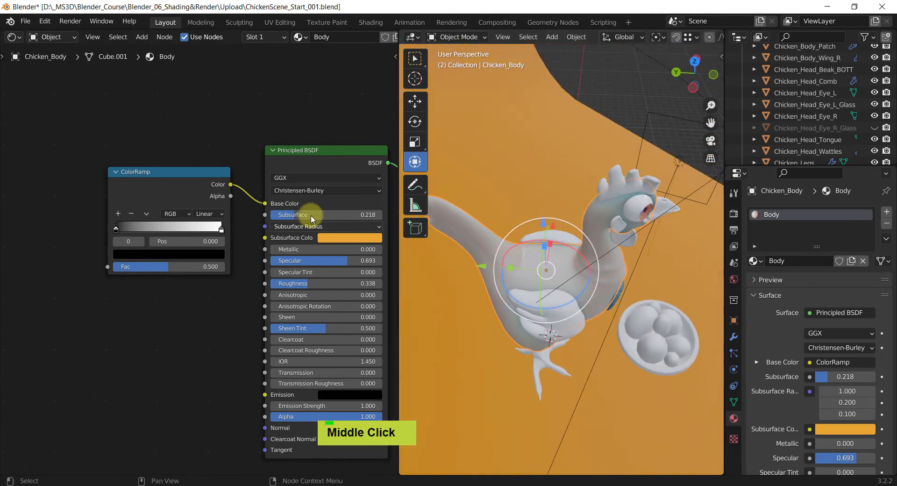
left_click_drag(287, 215, 221, 213)
middle_click_drag(608, 400, 574, 365)
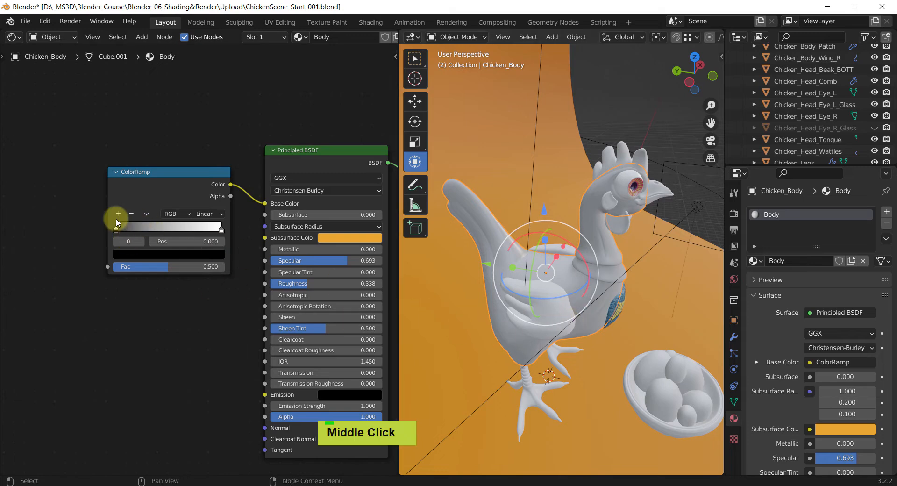
Place the ColorRamp's black stop at position 0.353 and its white stop at 0.458
left_click_drag(116, 229, 154, 232)
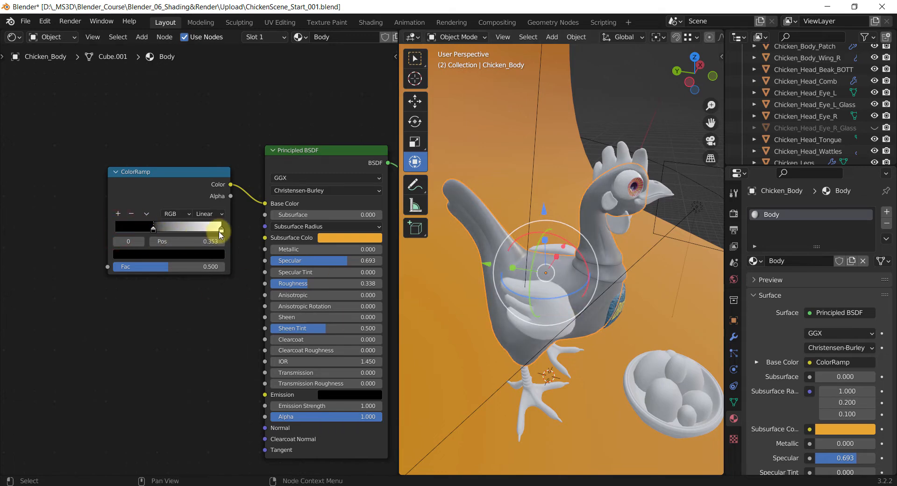
left_click_drag(222, 233, 129, 232)
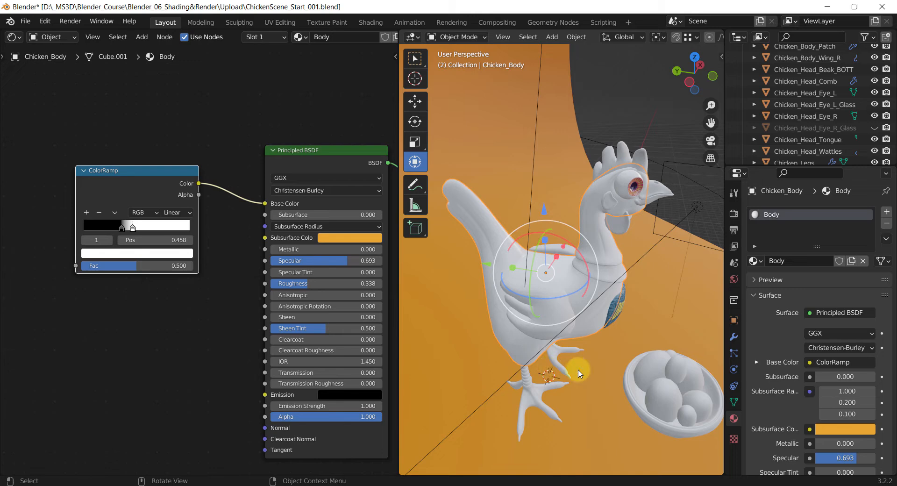
middle_click_drag(592, 386, 557, 297)
scroll(566, 318, "down", 3)
scroll(579, 314, "up", 2)
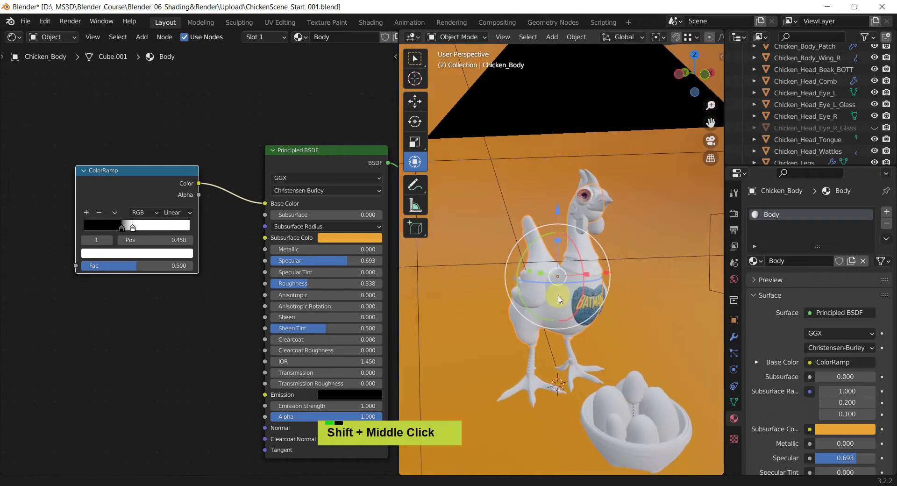
Move the ColorRamp node closer to the Base Color input and make room before it in the node graph
left_click_drag(128, 171, 154, 203)
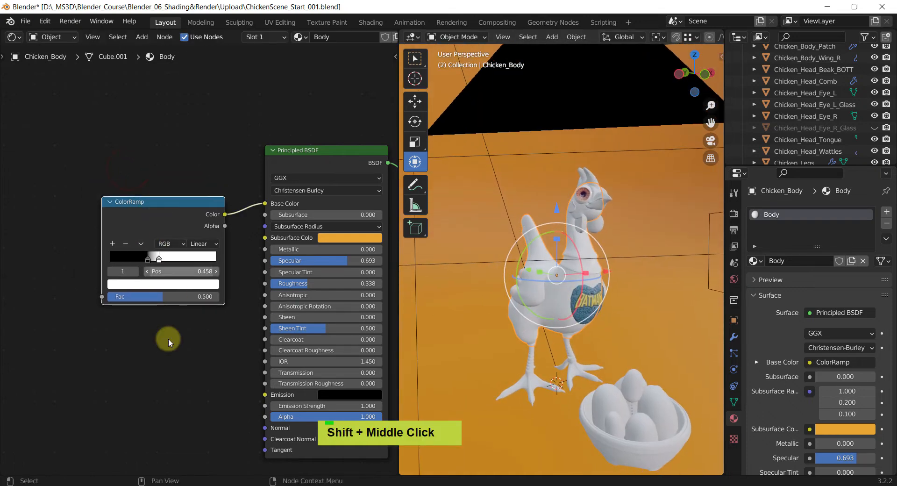
middle_click_drag(183, 337, 215, 295, "shift")
middle_click_drag(538, 320, 524, 357)
middle_click_drag(149, 311, 203, 305, "shift")
scroll(140, 319, "down", 2)
scroll(79, 333, "down", 1, "shift")
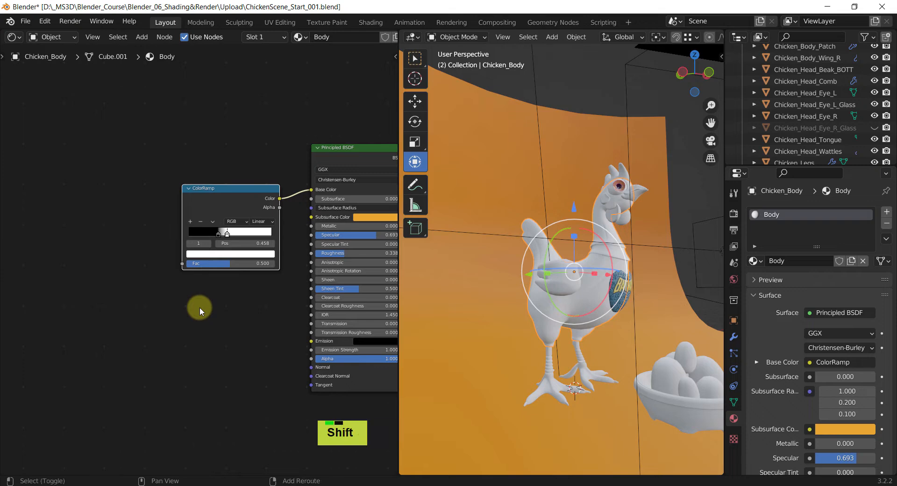
Add a Mapping node to the Body material and place it before the ColorRamp
key("shift+a")
mouse_move(200, 307)
type("mapp")
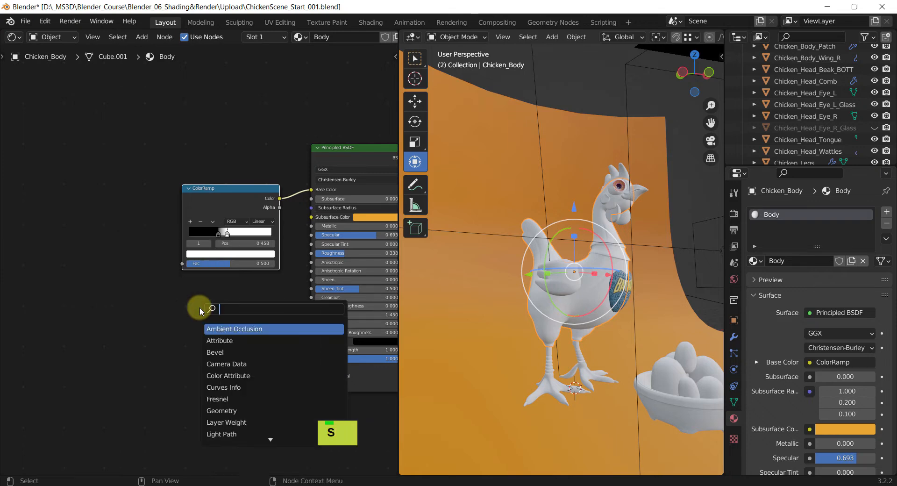
key("Return")
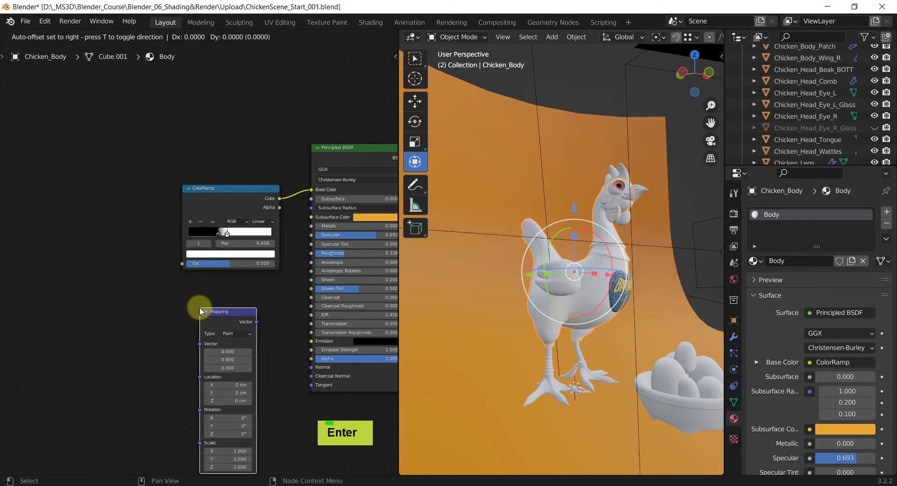
key("shift+a")
key("s")
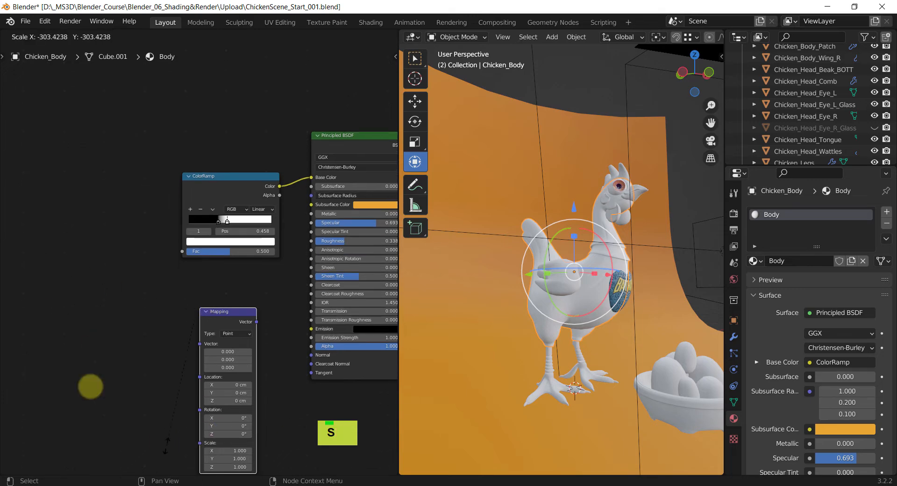
right_click(149, 226)
left_click_drag(234, 311, 121, 172)
Add a Texture Coordinate node and place it before the Mapping node
key("shift+a")
mouse_move(172, 325)
key("s")
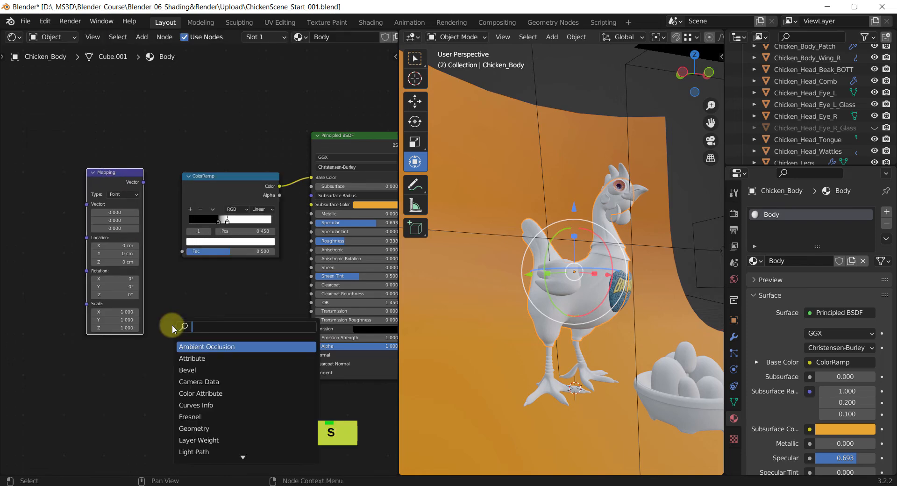
type("Textureco")
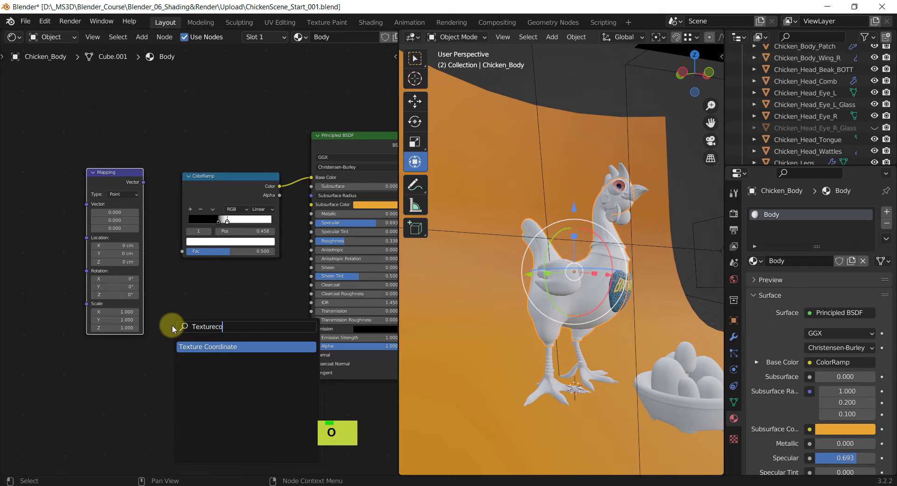
key("Return")
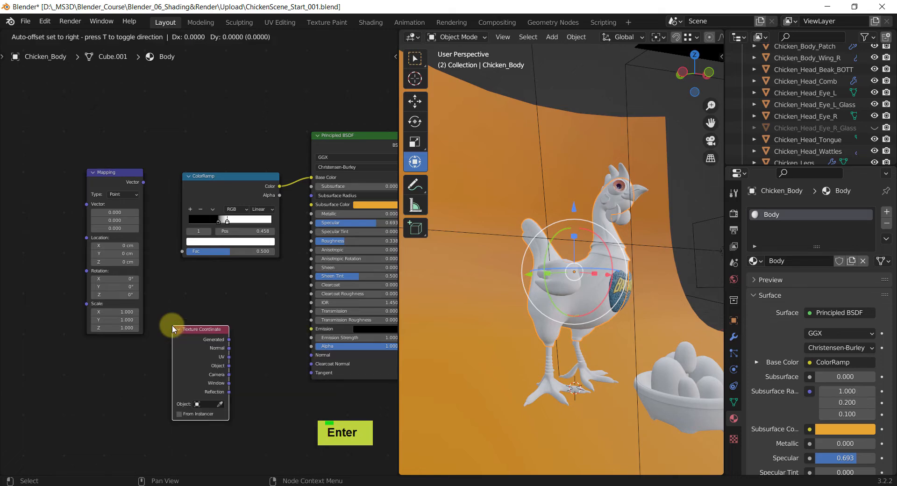
left_click(72, 169)
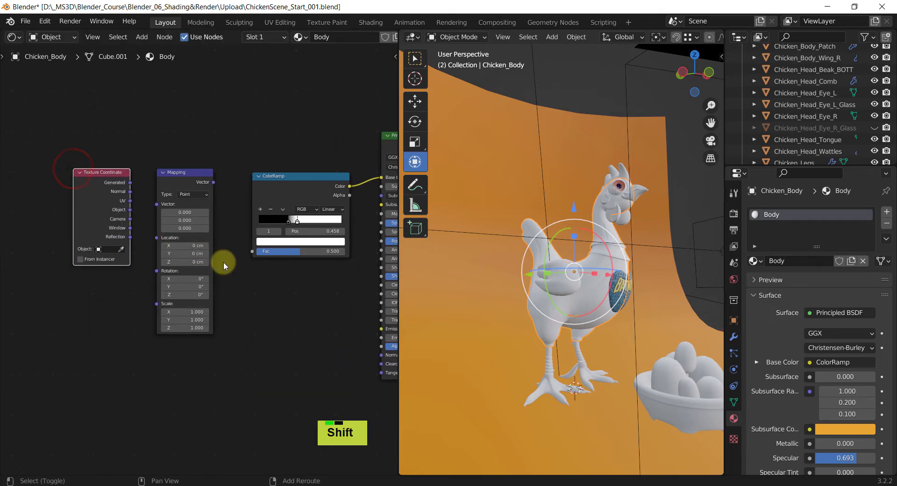
Connect the Mapping node's Vector output to the ColorRamp's Fac and the Texture Coordinate's Generated output to the Mapping node's Vector input
middle_click_drag(223, 262, 220, 272, "shift")
left_click_drag(212, 194, 248, 263)
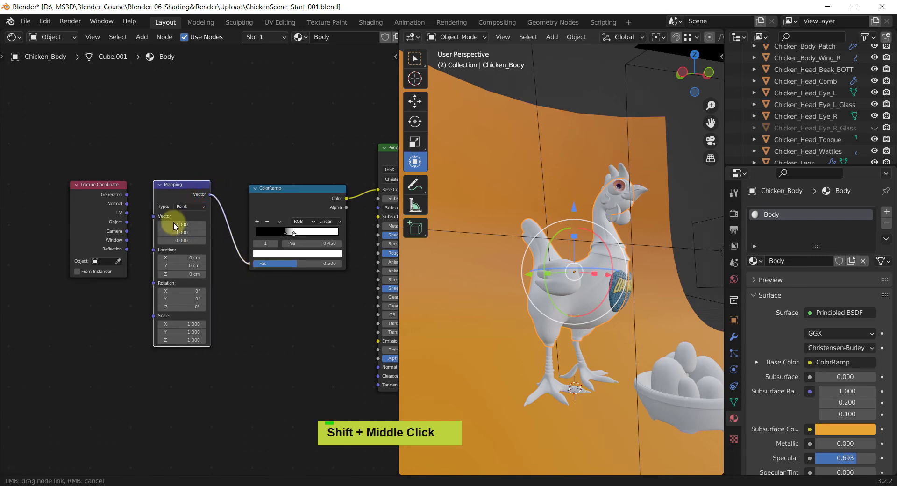
left_click_drag(127, 194, 153, 216)
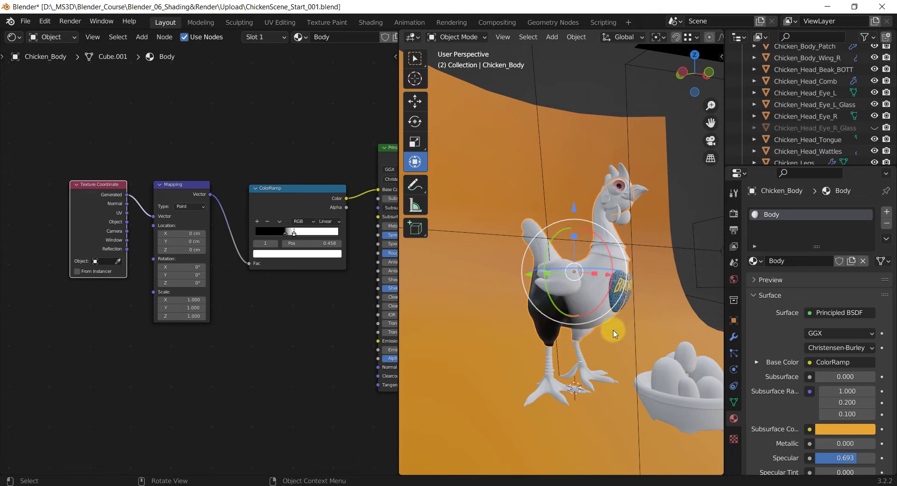
Set the Mapping node's Z rotation to -45° to tilt the gradient across the chicken's body
middle_click_drag(587, 196, 393, 349)
scroll(556, 273, "up", 1)
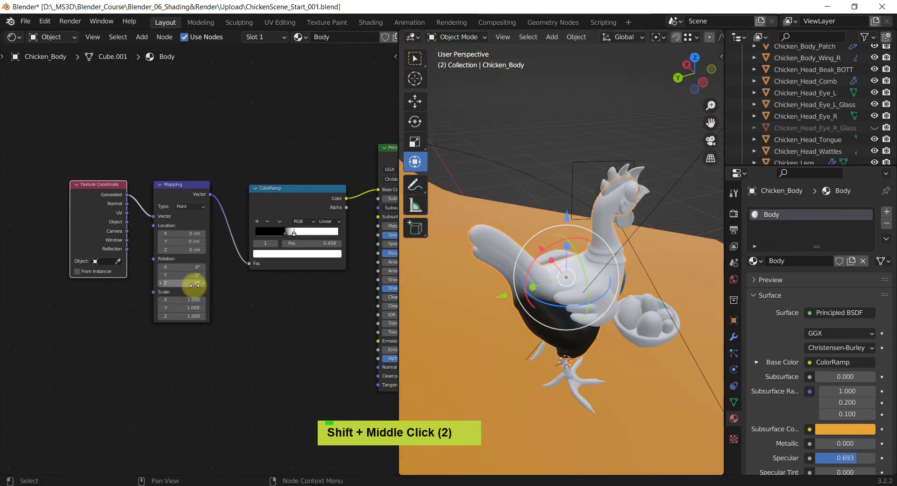
mouse_move(191, 283)
left_mouse_down()
mouse_move(251, 278)
mouse_move(220, 290)
mouse_move(20, 294)
left_mouse_up()
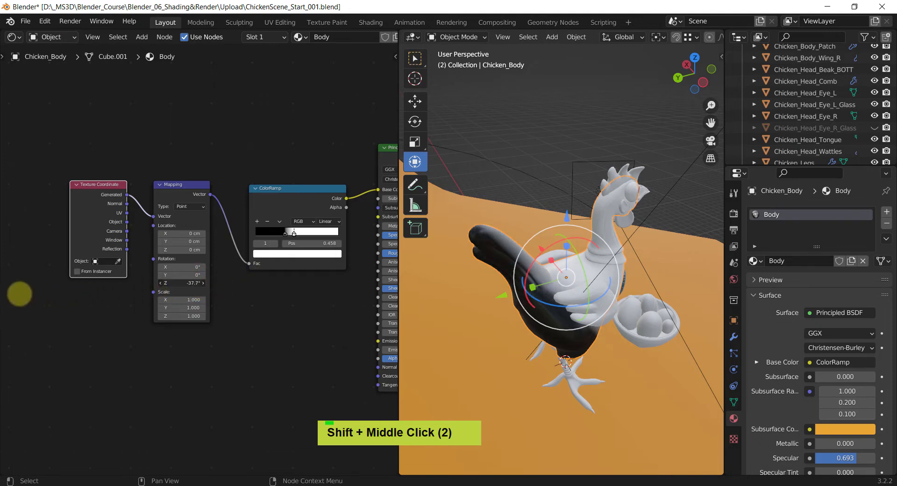
left_click(186, 282)
type("-")
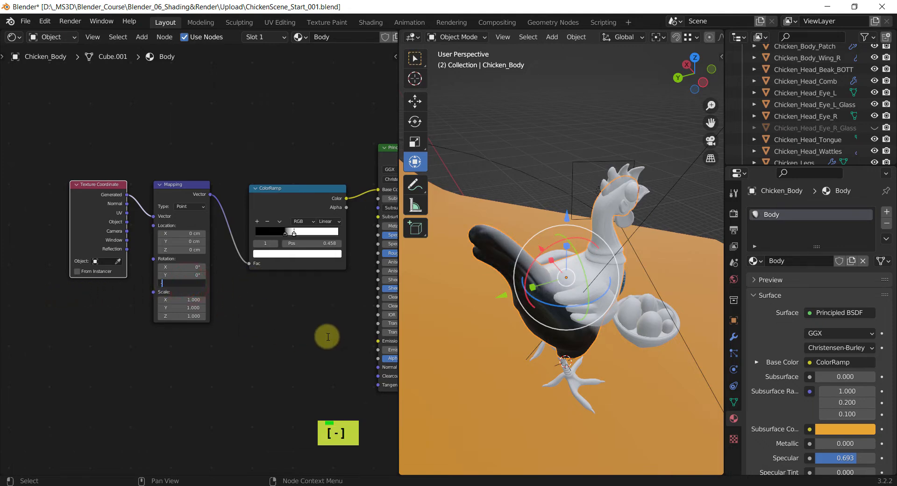
type("45")
key("Return")
Change the ColorRamp's black stop at position 0.353 to a saturated medium blue
middle_click_drag(581, 327, 533, 282)
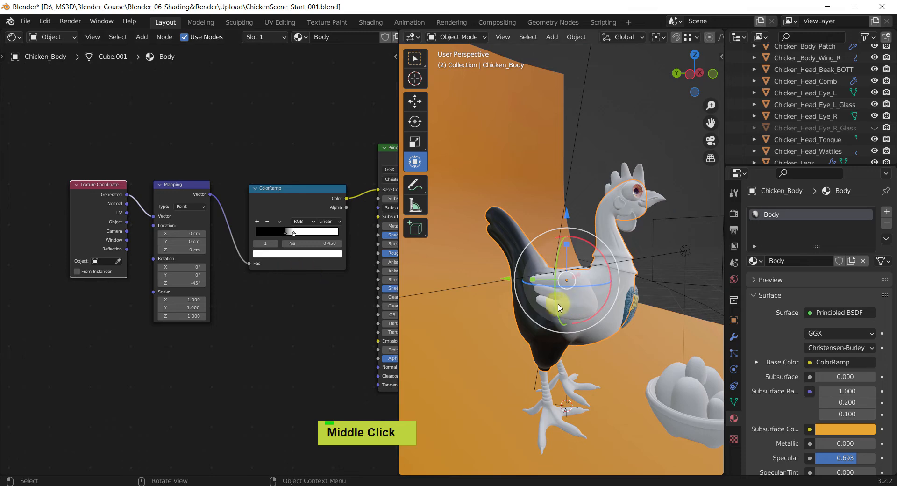
scroll(554, 309, "up", 3)
scroll(555, 308, "up", 2)
mouse_move(560, 322)
middle_mouse_down()
mouse_move(581, 320)
mouse_move(567, 319)
middle_mouse_up()
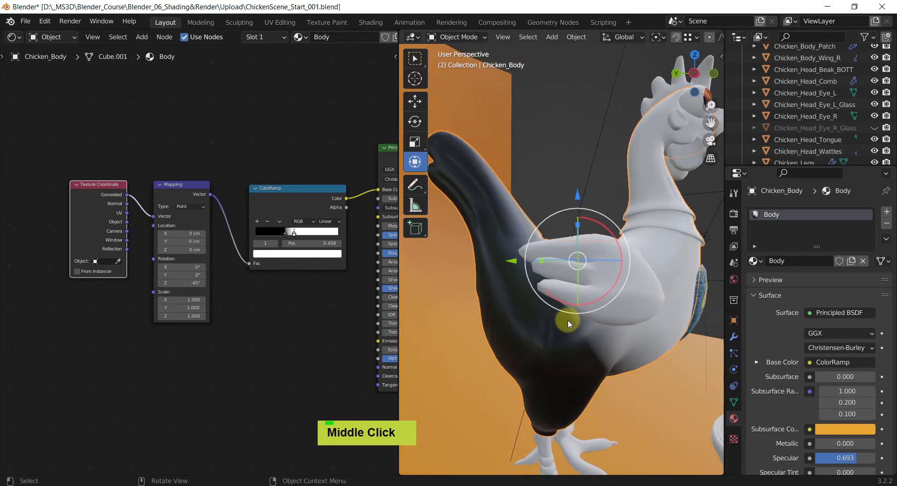
middle_click_drag(290, 300, 272, 317, "shift")
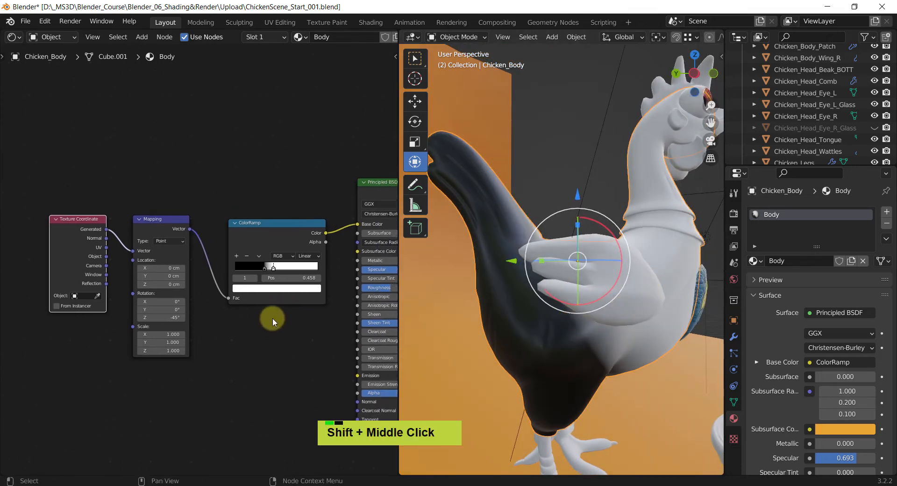
scroll(264, 284, "up", 1)
scroll(264, 283, "up", 1)
left_click(265, 262)
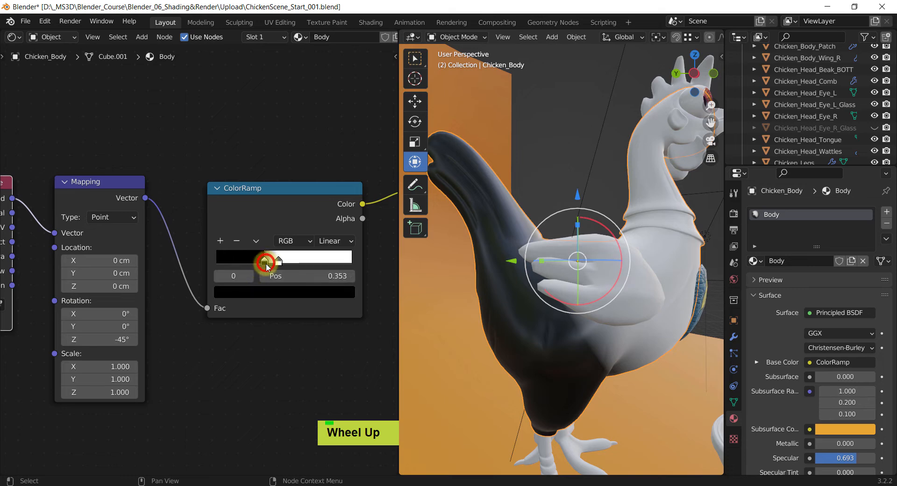
left_click(260, 291)
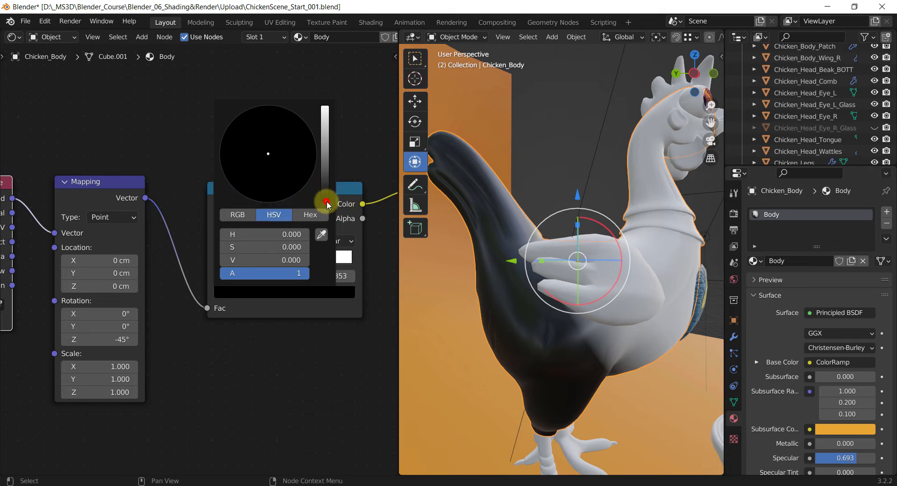
mouse_move(326, 201)
left_mouse_down()
mouse_move(324, 144)
mouse_move(278, 130)
left_mouse_up()
left_click(187, 100)
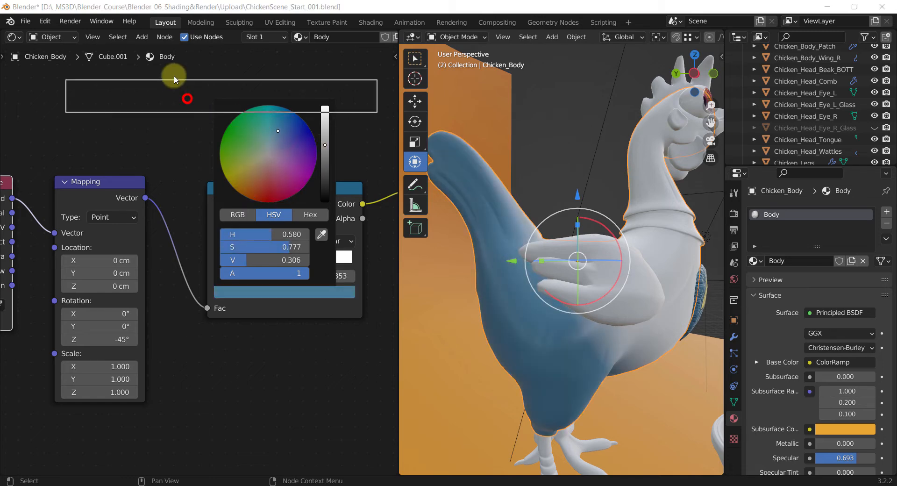
left_click(301, 292)
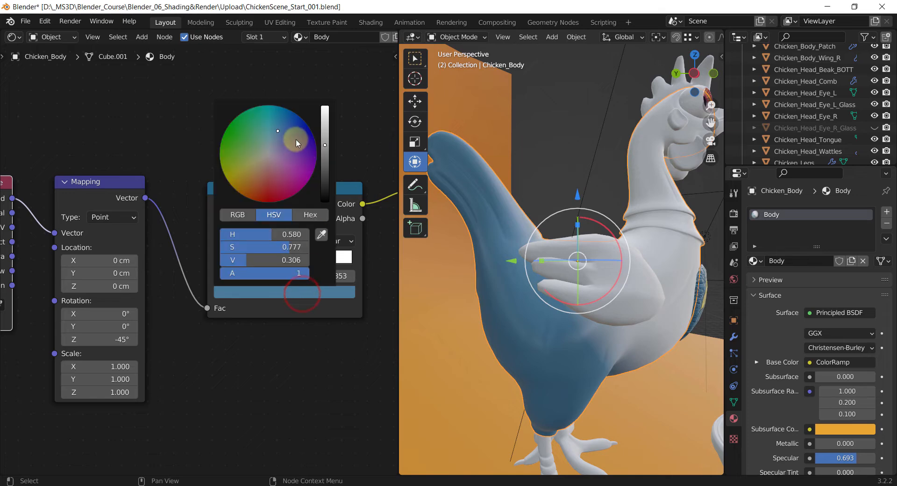
left_click(281, 115)
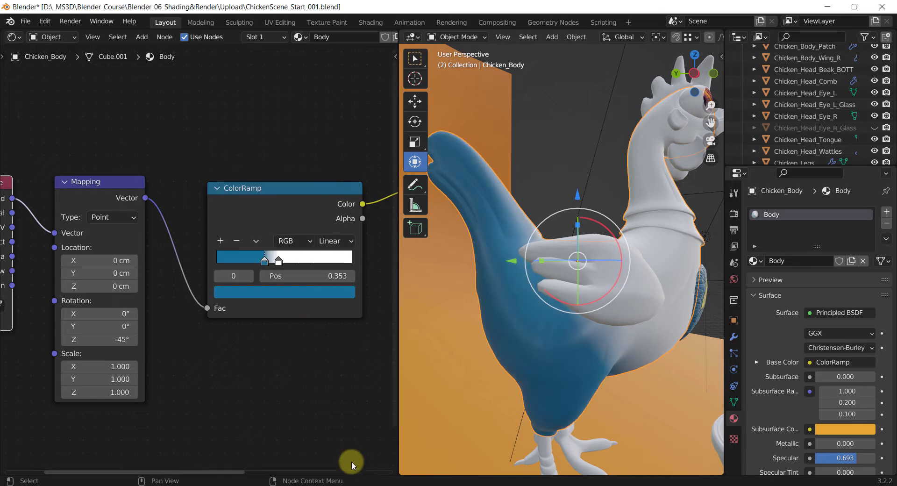
Move the ColorRamp's white stop to position 0.629 and color it pink with HSV 0.977, 0.914, 1.000
left_click_drag(277, 264, 343, 266)
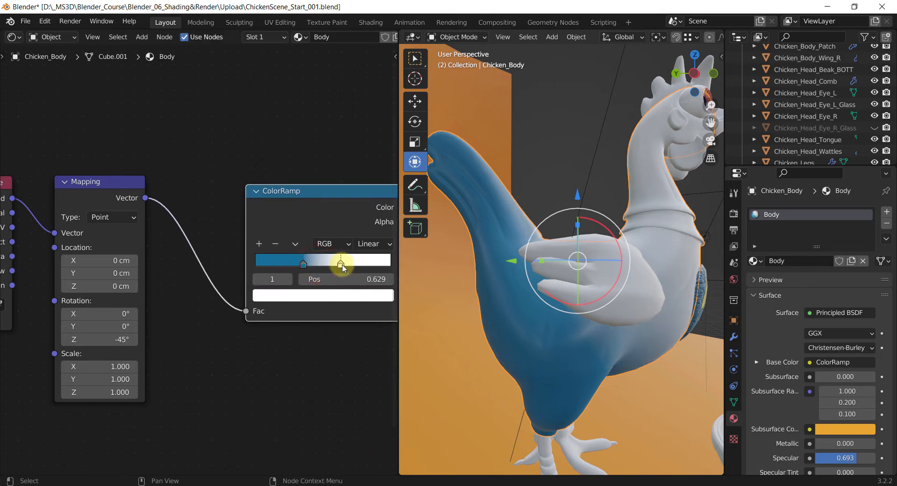
double_click(341, 264)
left_click(331, 295)
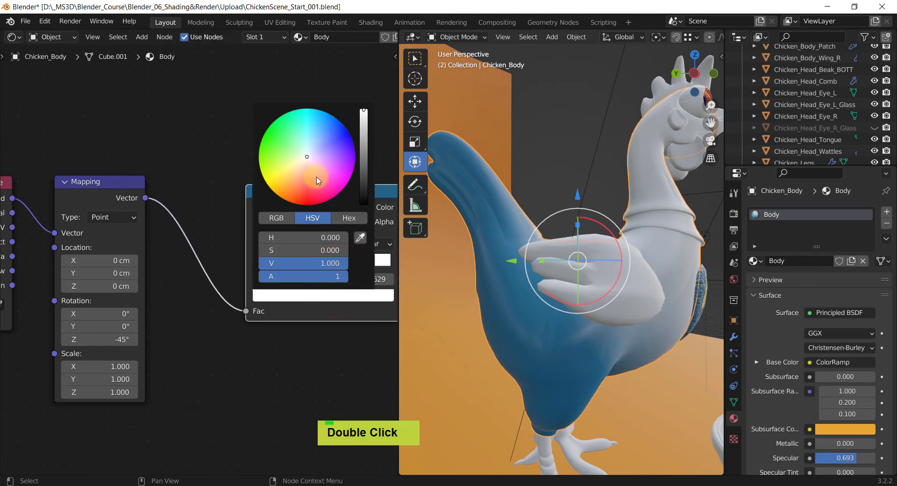
mouse_move(316, 181)
left_mouse_down()
mouse_move(306, 191)
mouse_move(334, 184)
mouse_move(316, 187)
left_mouse_up()
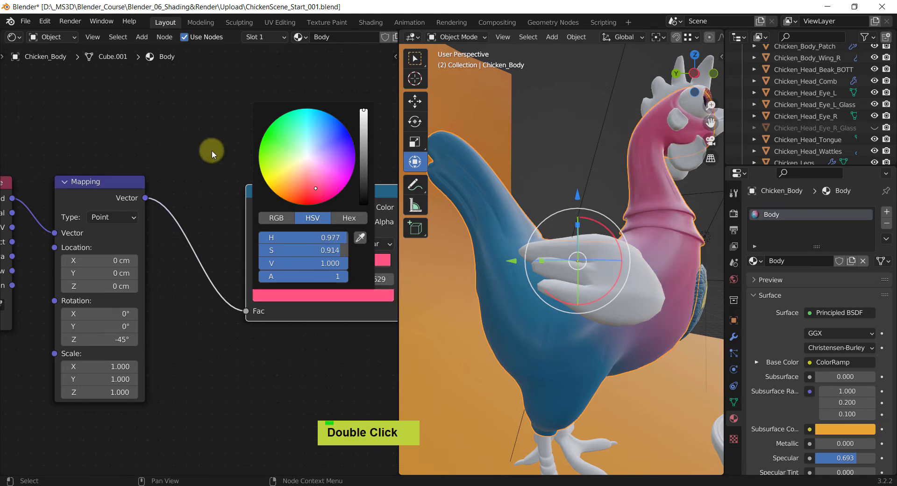
Add a ColorRamp stop at position 0.491 between the blue and pink stops and color it green
middle_click_drag(226, 154, 133, 172, "shift")
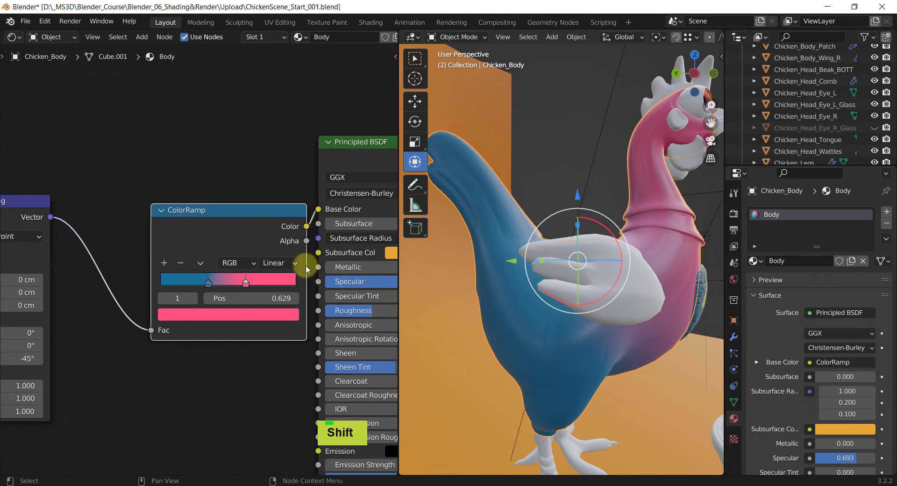
left_click(162, 262)
left_click(227, 283)
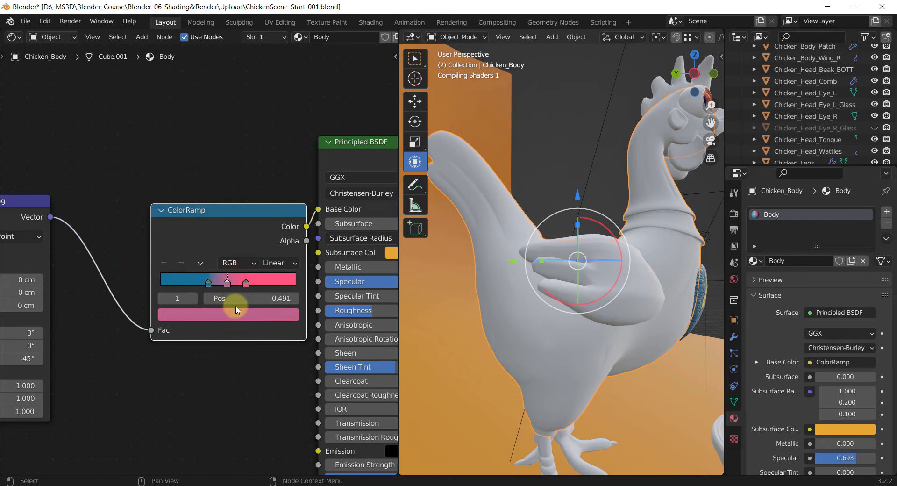
left_click(229, 315)
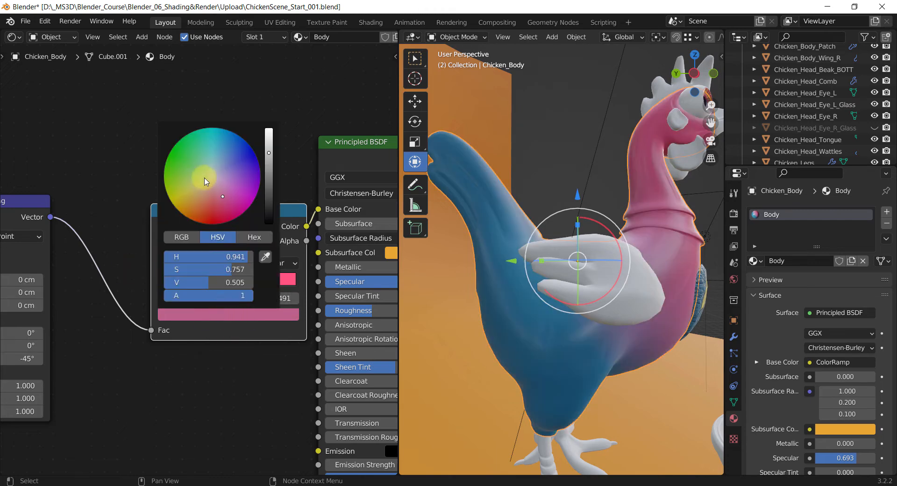
left_click(195, 168)
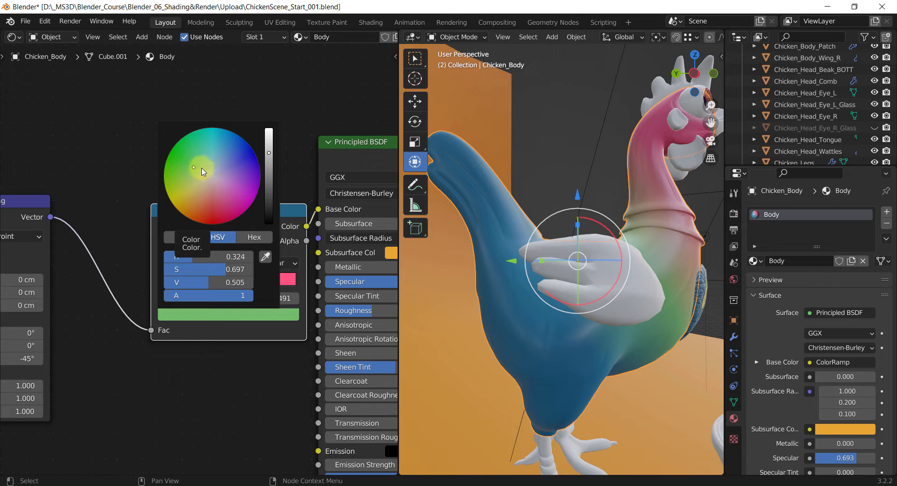
left_click_drag(194, 166, 209, 154)
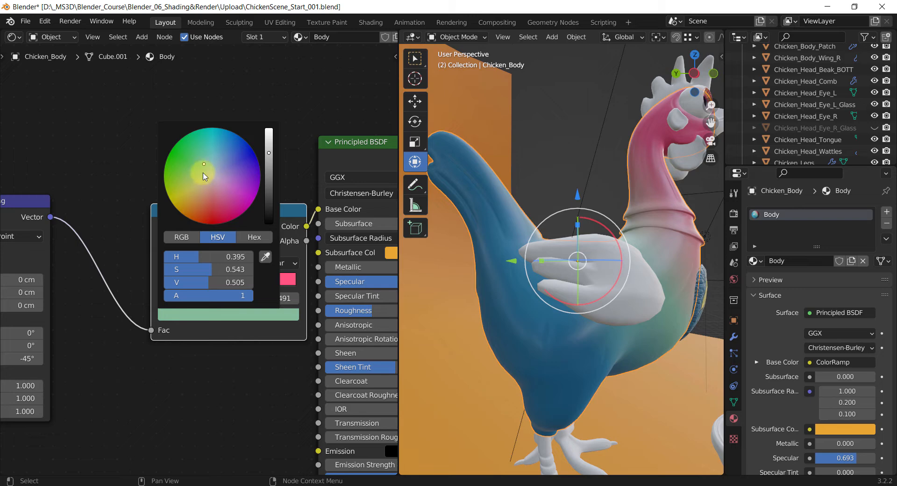
left_click_drag(205, 165, 193, 158)
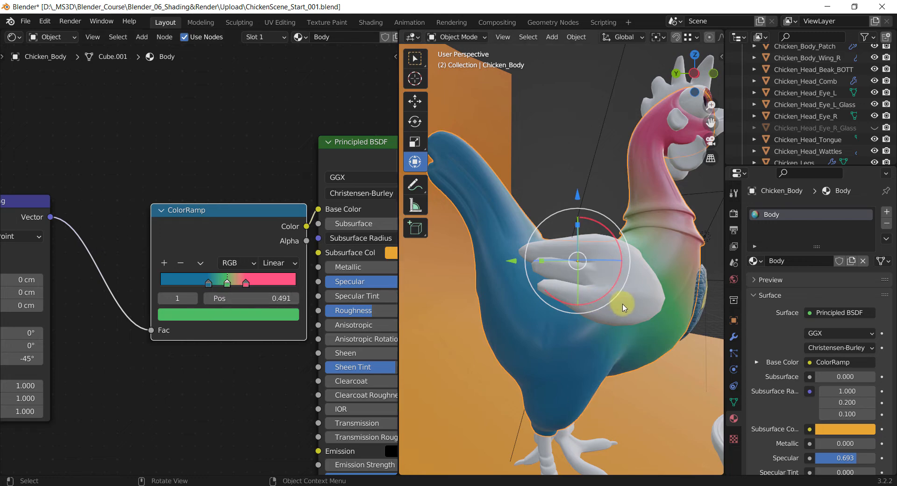
Raise the Body material's Subsurface value to 0.178 in the Principled BSDF
key("shift")
middle_click_drag(235, 162, 126, 170, "shift")
left_click_drag(226, 216, 242, 217, "shift")
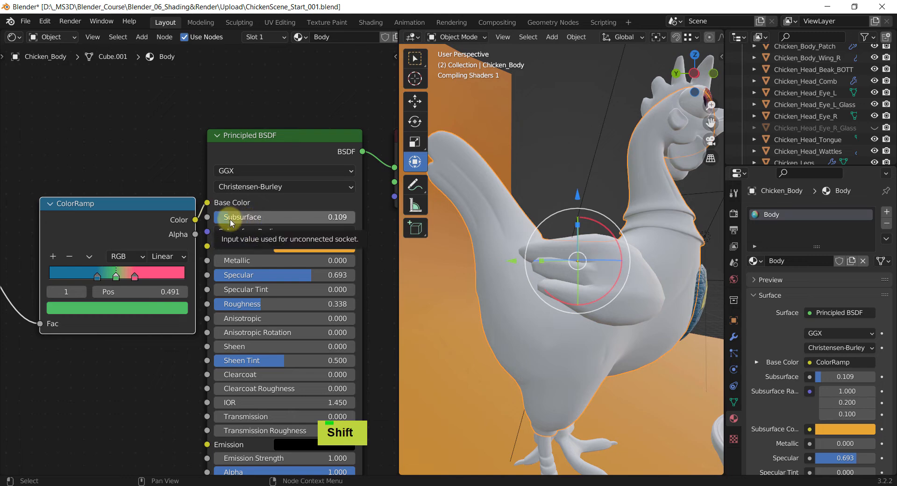
left_click_drag(231, 220, 232, 219)
Try a Transmission value of 0.931 on the Body material and inspect the chicken from the front
middle_click_drag(133, 395, 104, 272, "shift")
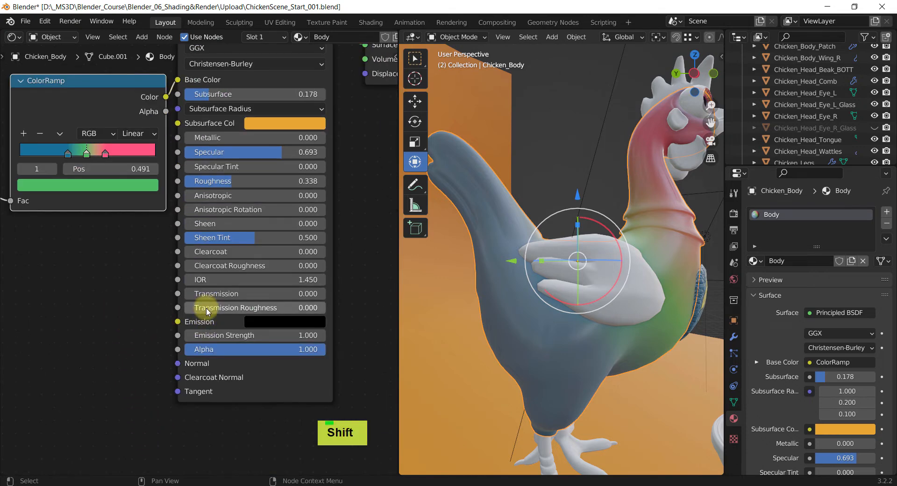
left_click_drag(206, 294, 348, 302)
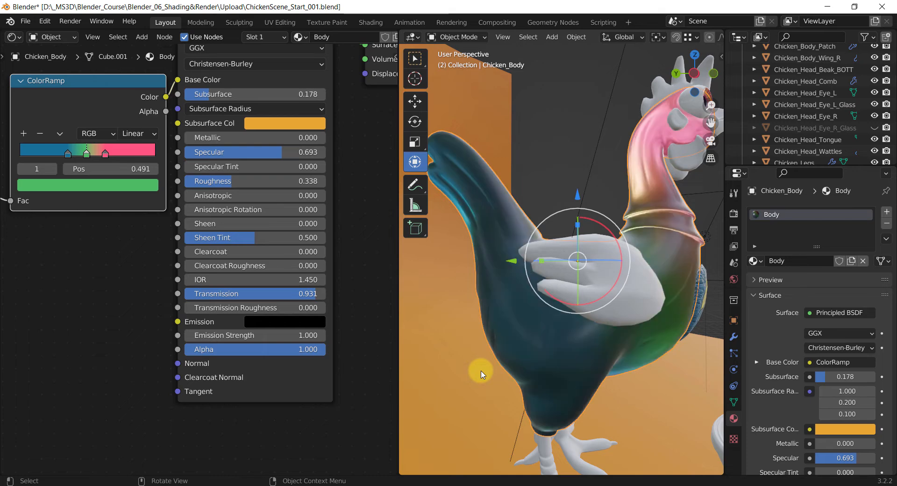
mouse_move(579, 264)
middle_mouse_down()
mouse_move(510, 280)
mouse_move(503, 304)
mouse_move(516, 307)
middle_mouse_up()
scroll(509, 283, "down", 3)
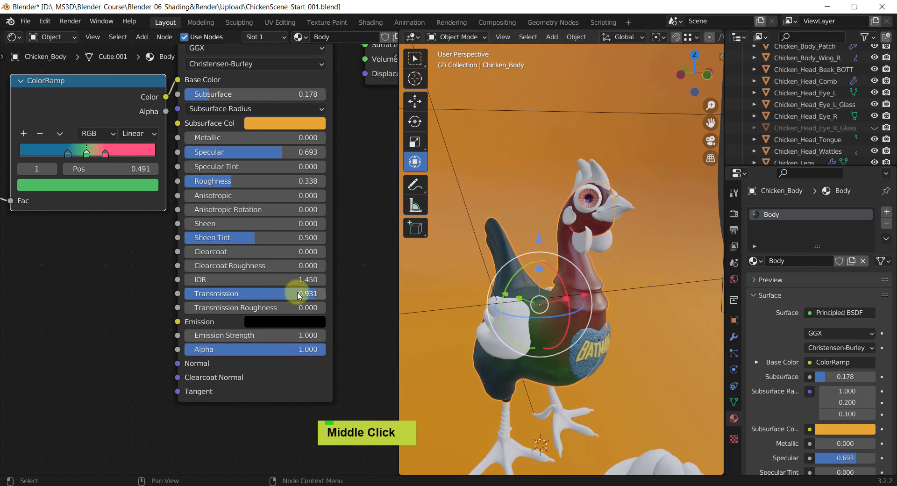
Set the Body material's Transmission to 0.287 and render the scene
left_click_drag(299, 293, 220, 287)
mouse_move(208, 289)
left_mouse_down()
mouse_move(184, 290)
mouse_move(198, 293)
left_mouse_up()
mouse_move(503, 321)
middle_mouse_down()
mouse_move(430, 304)
mouse_move(500, 306)
middle_mouse_up()
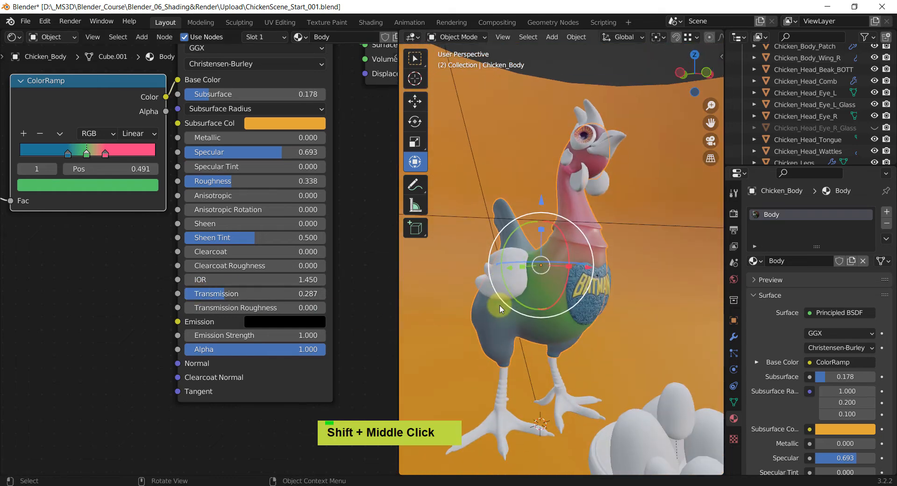
key("F12")
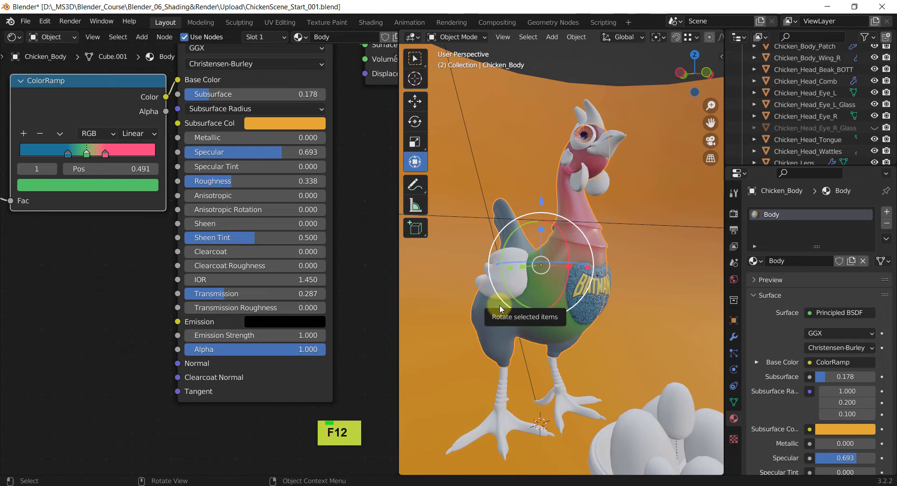
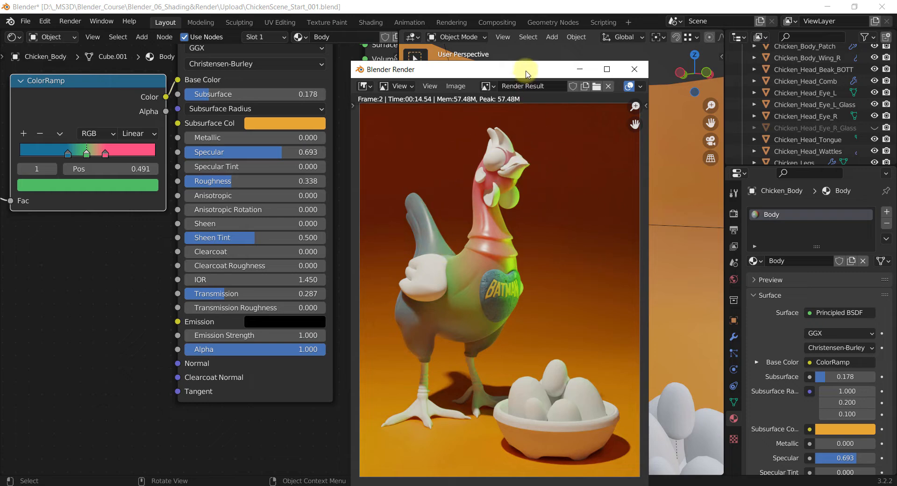
Close the render and review the Body material's node setup and the chicken's shading in the scene
left_click_drag(527, 72, 529, 70)
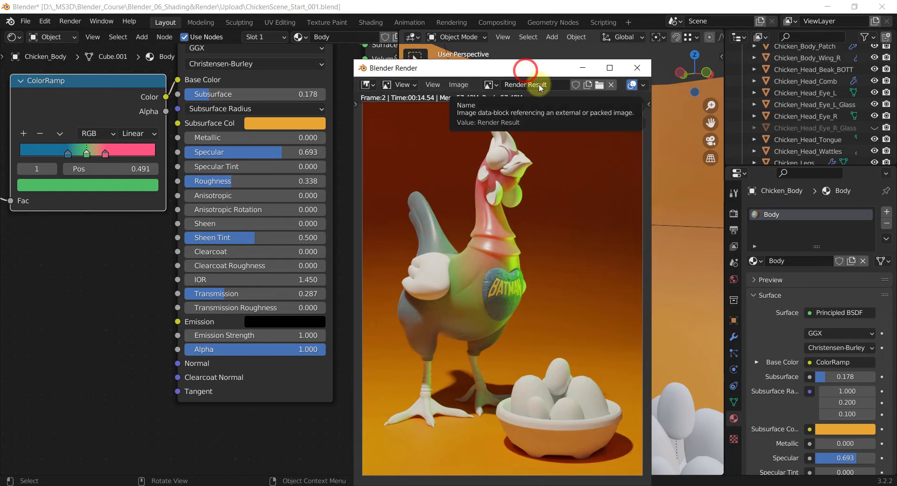
left_click(638, 69)
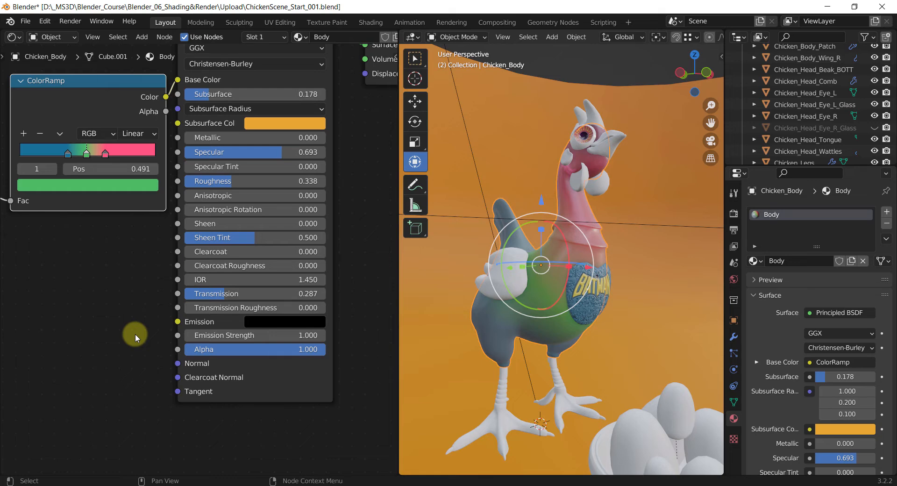
scroll(380, 332, "down", 1)
scroll(156, 314, "down", 1)
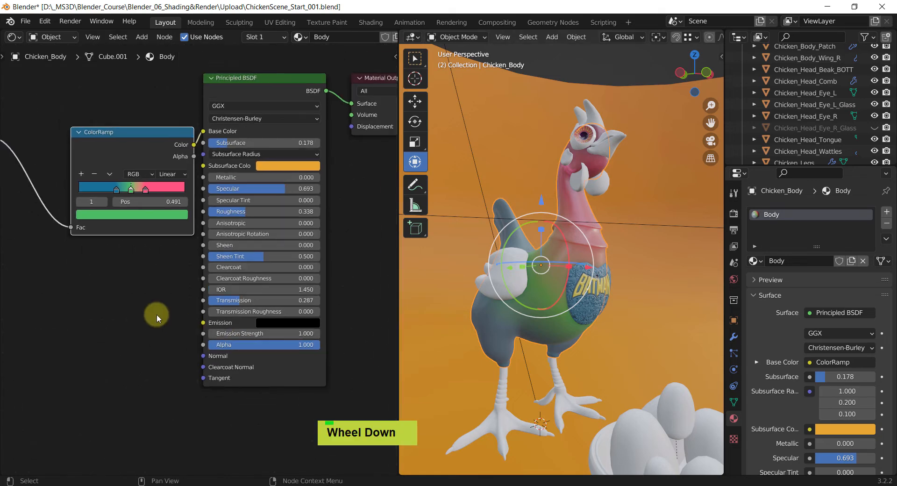
scroll(145, 312, "up", 1)
middle_click_drag(145, 312, 206, 277, "shift")
scroll(218, 309, "down", 1)
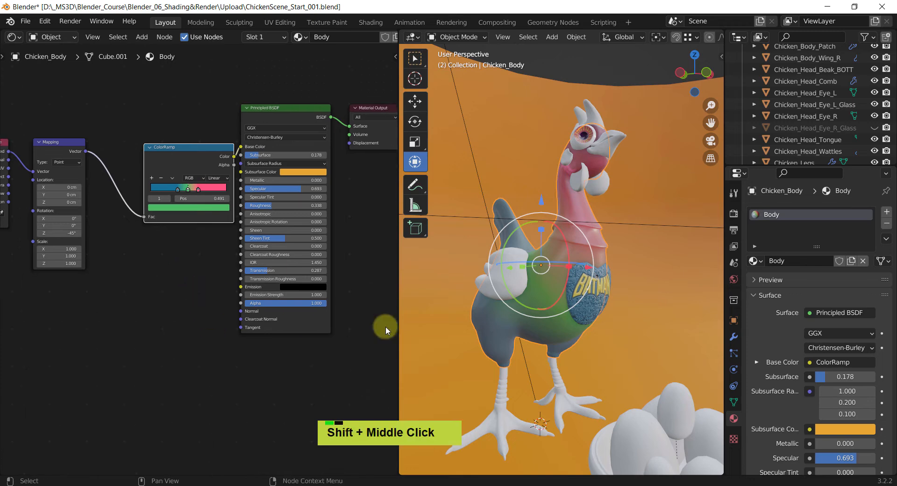
scroll(485, 321, "down", 6)
mouse_move(495, 322)
middle_mouse_down()
mouse_move(475, 327)
mouse_move(560, 361)
mouse_move(506, 310)
middle_mouse_up()
scroll(507, 321, "up", 3)
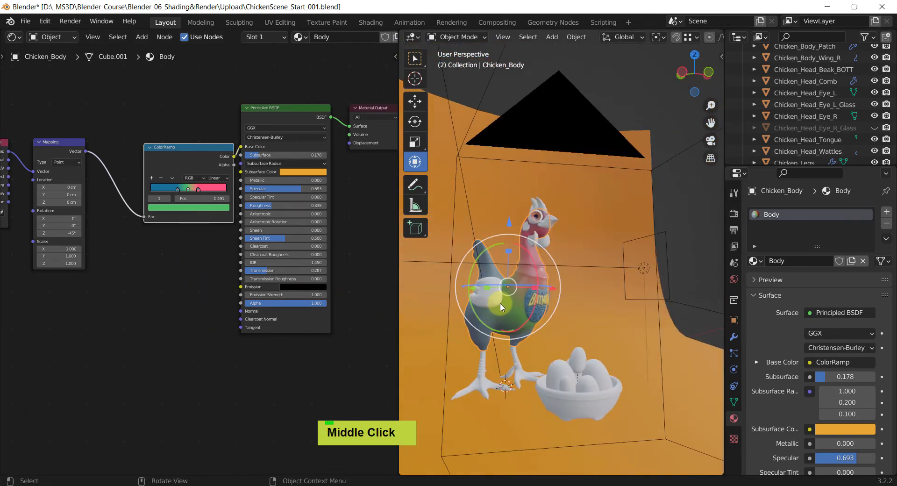
scroll(506, 311, "up", 2)
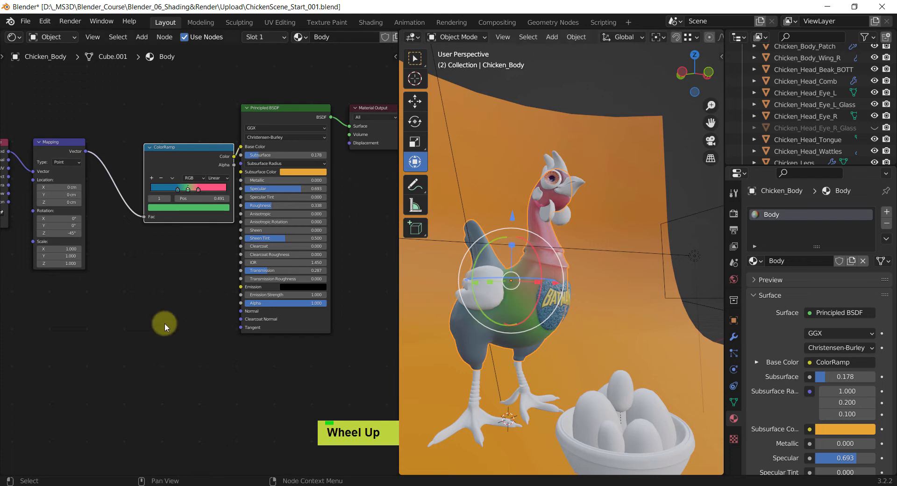
Add a Musgrave Texture node to the Body material and place it below the ColorRamp node
middle_click_drag(119, 287, 144, 272, "shift")
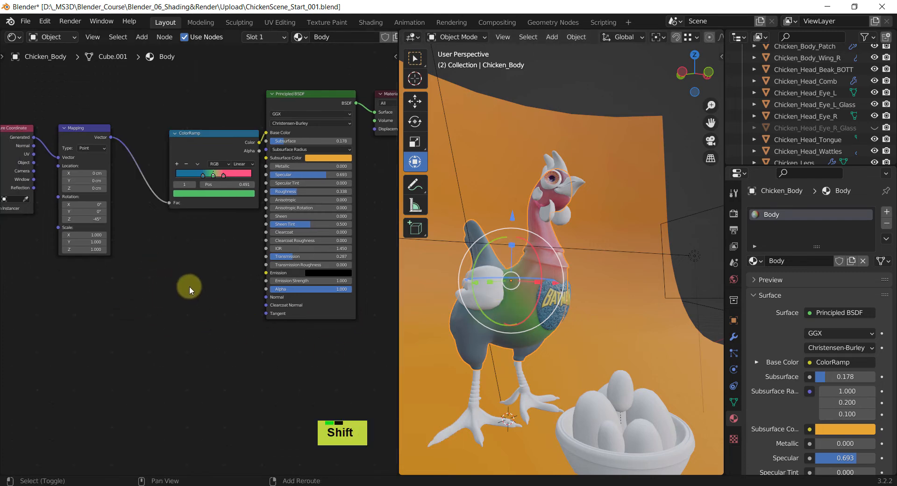
key("shift+a")
left_click(181, 238)
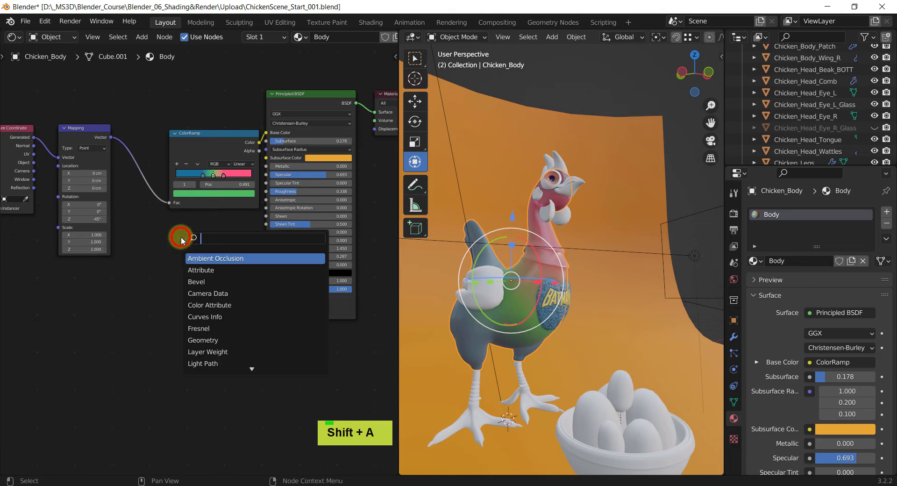
type("mu")
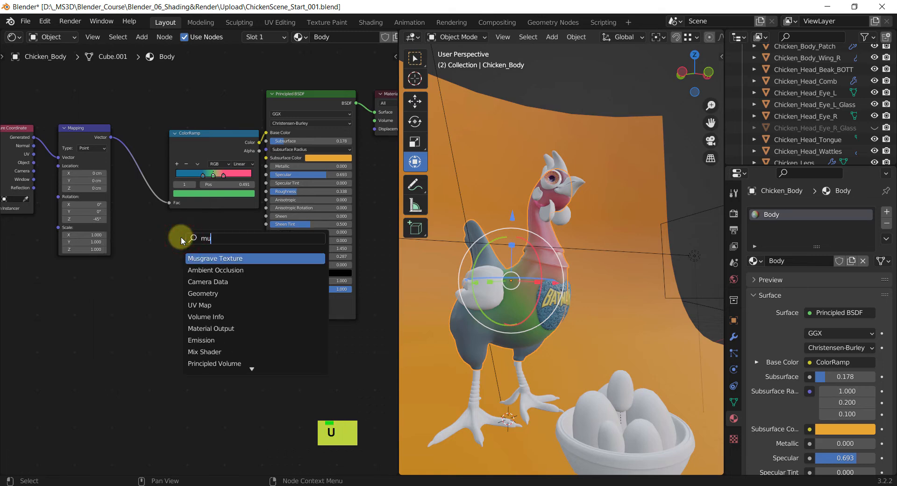
key("Return")
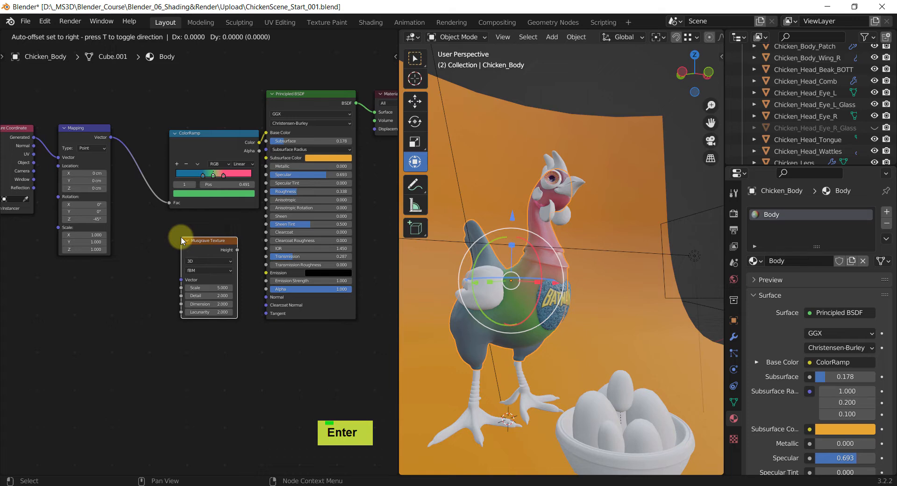
left_click(161, 272)
middle_click_drag(182, 311, 215, 247, "shift")
scroll(217, 244, "up", 2)
scroll(232, 237, "up", 1)
scroll(229, 238, "up", 1)
left_click_drag(149, 242, 106, 270)
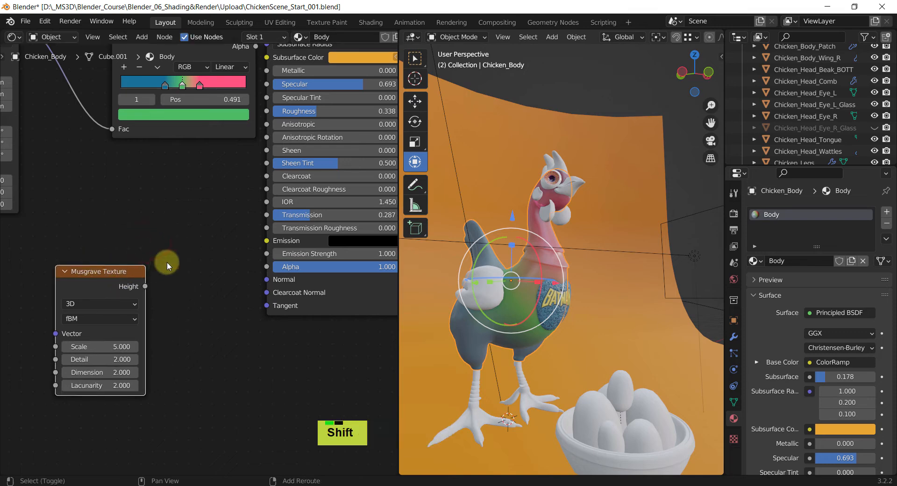
Connect the Musgrave Texture's Height output to the Normal input of the Principled BSDF
middle_click_drag(178, 244, 185, 226, "shift")
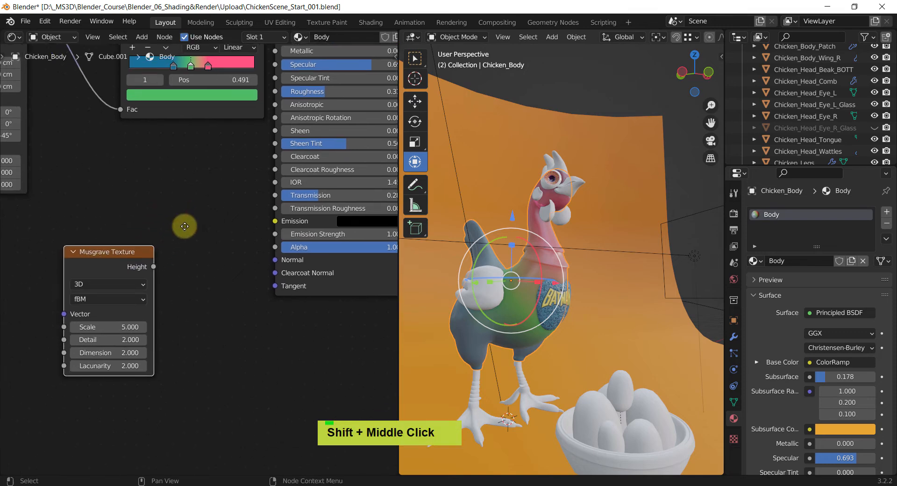
scroll(185, 226, "down", 1)
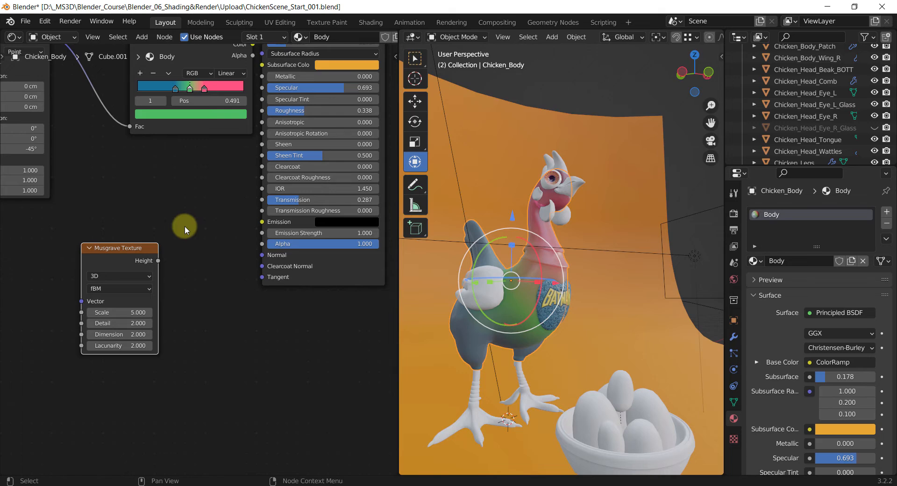
left_click_drag(123, 248, 260, 254)
left_click_drag(253, 294, 253, 296)
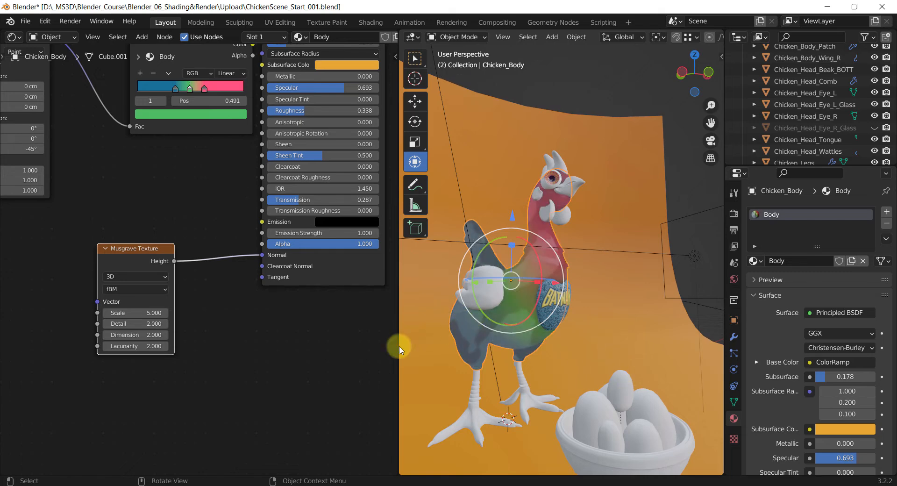
Set the Musgrave Texture's Scale to 30 and its Detail to 15, checking the pattern on the chicken's body
left_click_drag(145, 314, 259, 317)
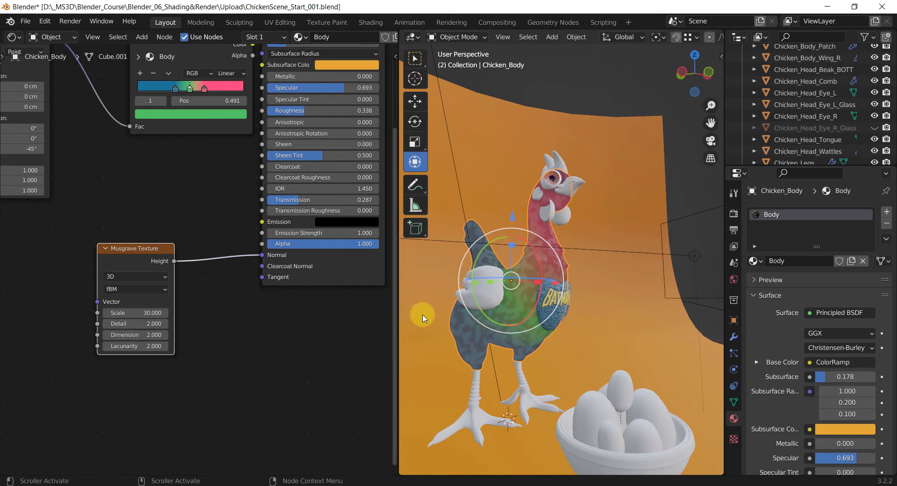
scroll(542, 312, "up", 5)
middle_click_drag(503, 323, 592, 342, "shift")
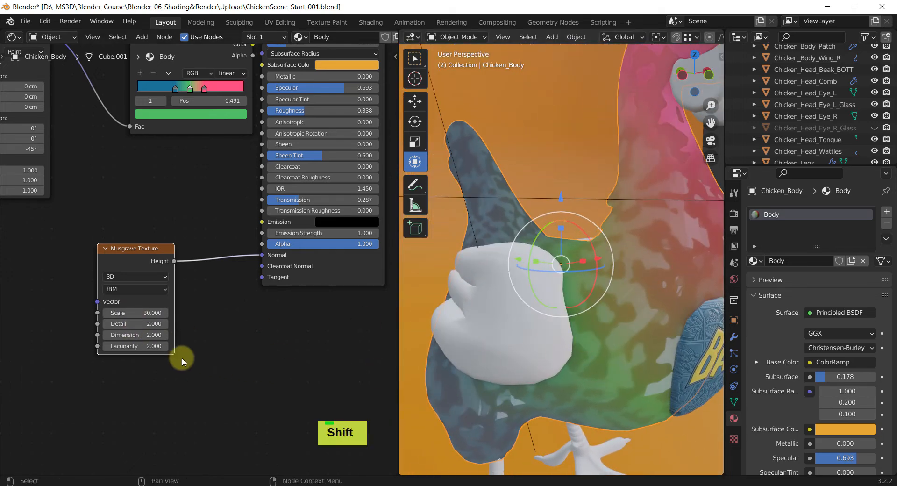
left_click_drag(138, 323, 217, 330)
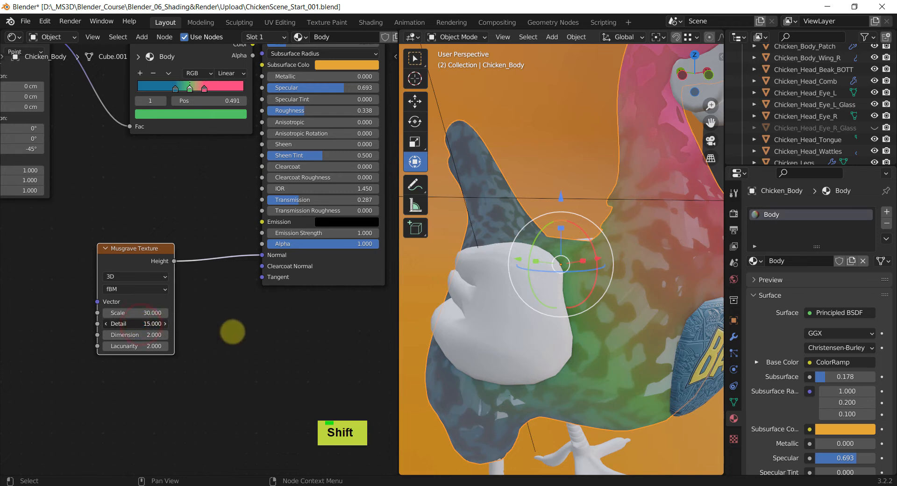
middle_click_drag(597, 270, 572, 263)
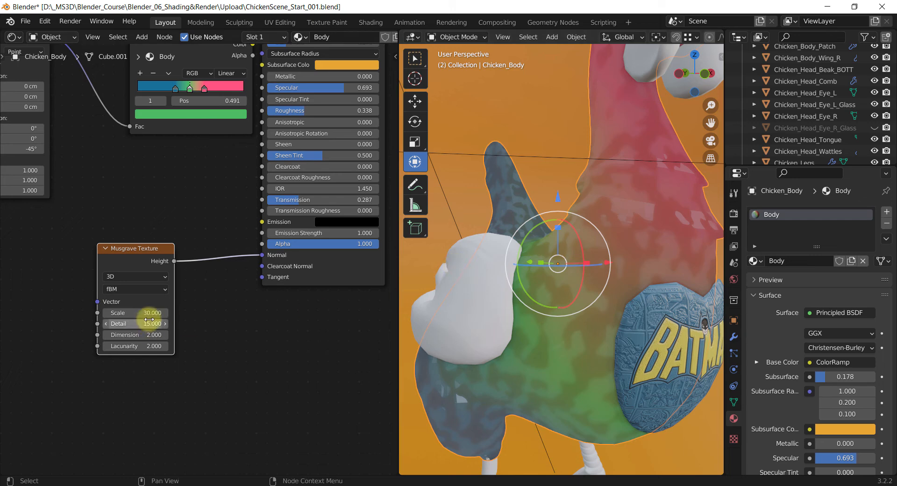
Fine-tune the Musgrave Texture's Scale to 32.3 and view the whole chicken
left_click_drag(147, 313, 161, 312)
scroll(517, 328, "down", 2)
mouse_move(516, 328)
middle_mouse_down()
mouse_move(536, 321)
mouse_move(534, 330)
mouse_move(506, 326)
middle_mouse_up()
scroll(534, 329, "down", 2)
middle_click(508, 324, "shift")
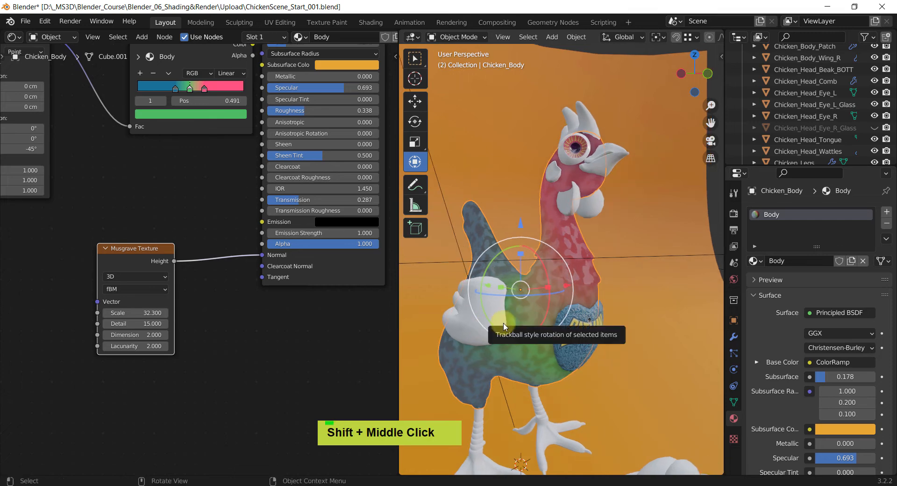
Render the scene, examine the Musgrave pattern on the chicken's body, and close the render
key("F12")
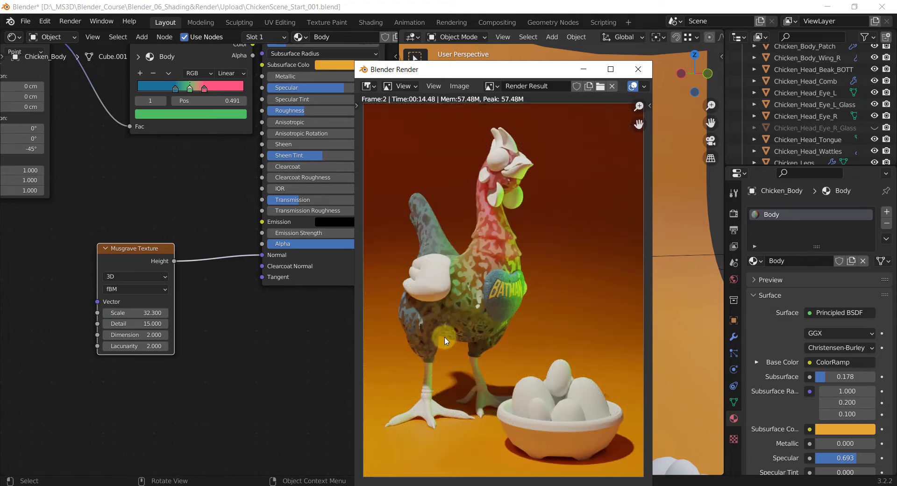
scroll(453, 299, "up", 2)
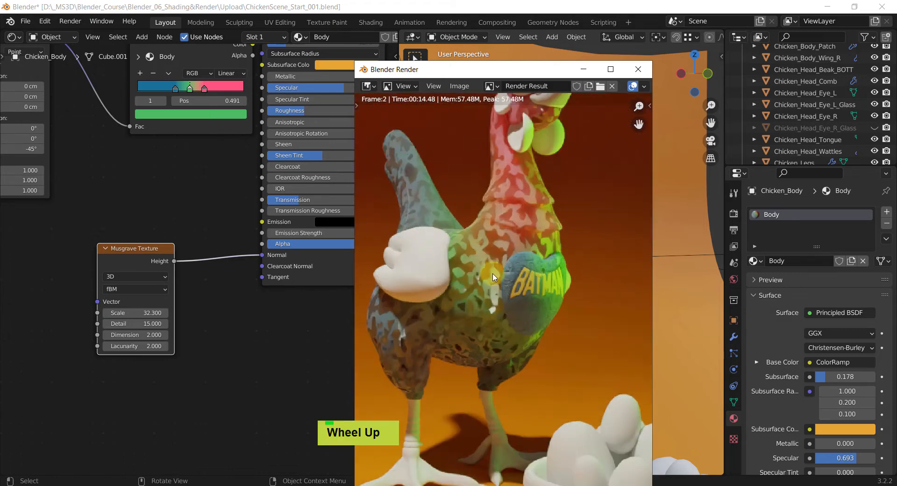
scroll(495, 271, "down", 2)
left_click(640, 71)
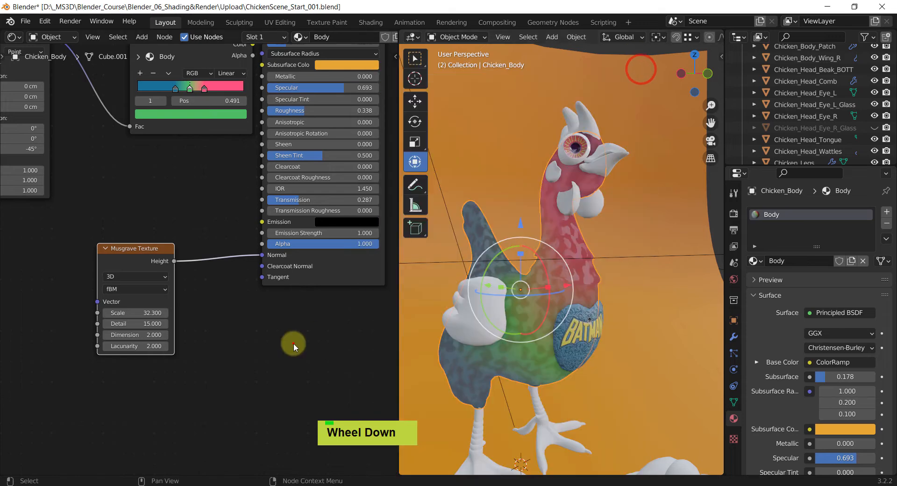
Insert a Bump node between the Musgrave Texture and the Principled BSDF's Normal input, set its Strength to 0.373, and render
double_click(290, 346)
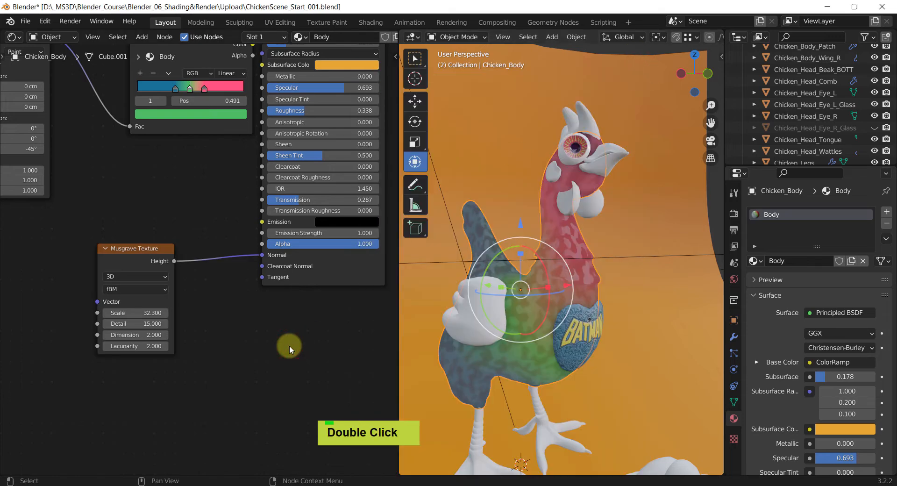
key("shift+a")
type("s")
type("b")
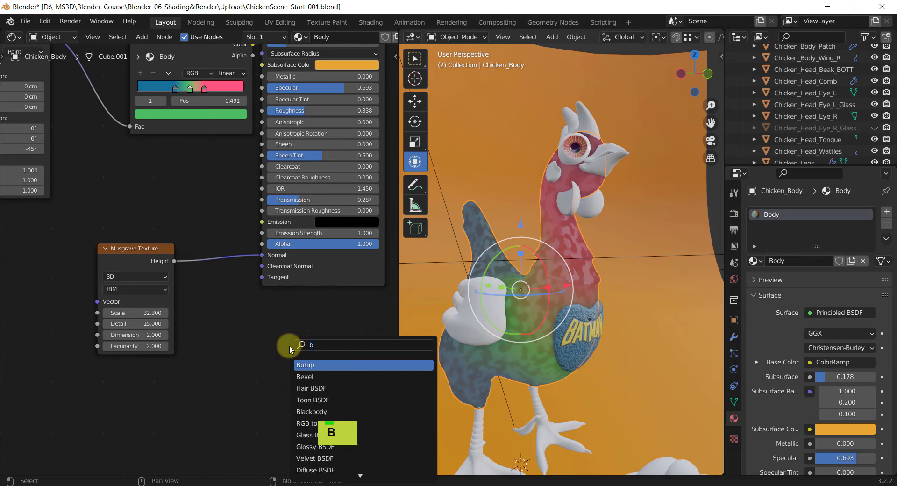
key("Return")
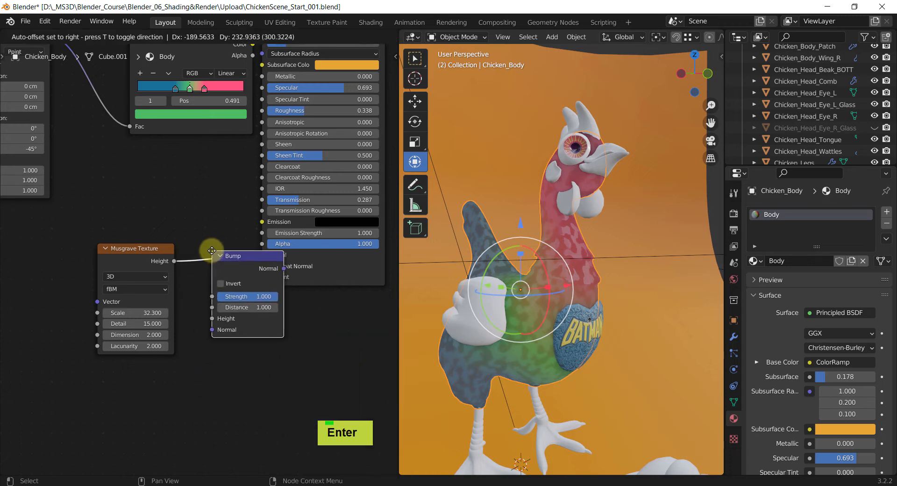
left_click(195, 290)
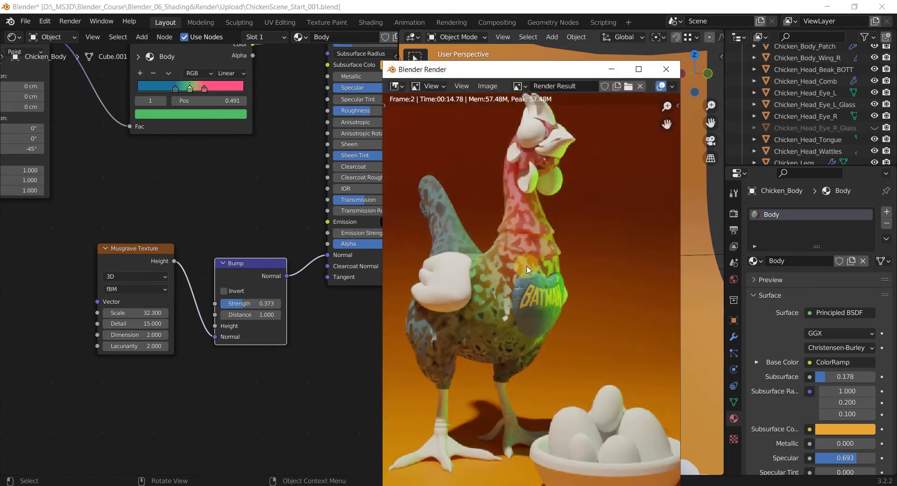
Close the render and move the Musgrave link from the Bump node's Normal input to its Height input
left_click(666, 69)
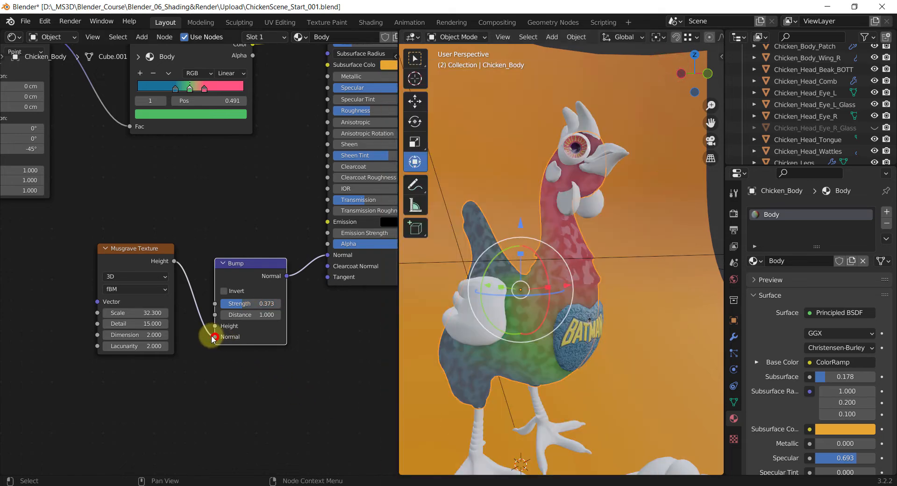
left_click_drag(214, 334, 214, 326)
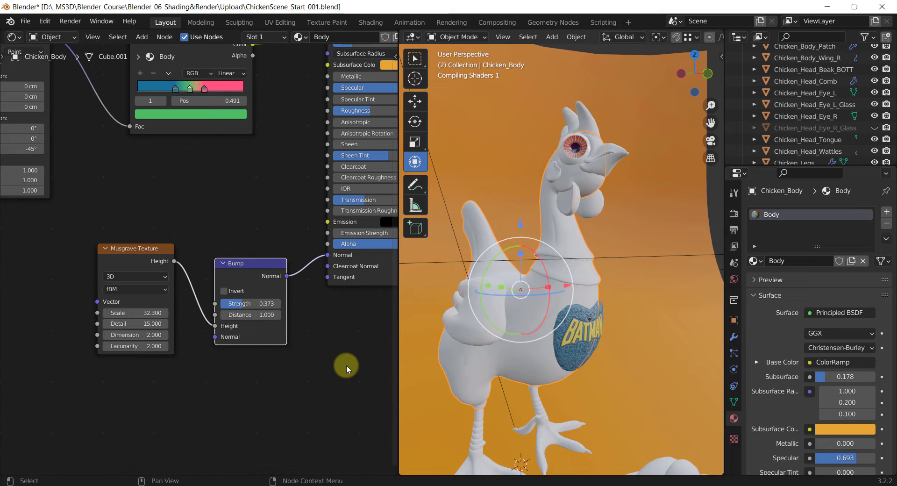
middle_click_drag(531, 350, 541, 334)
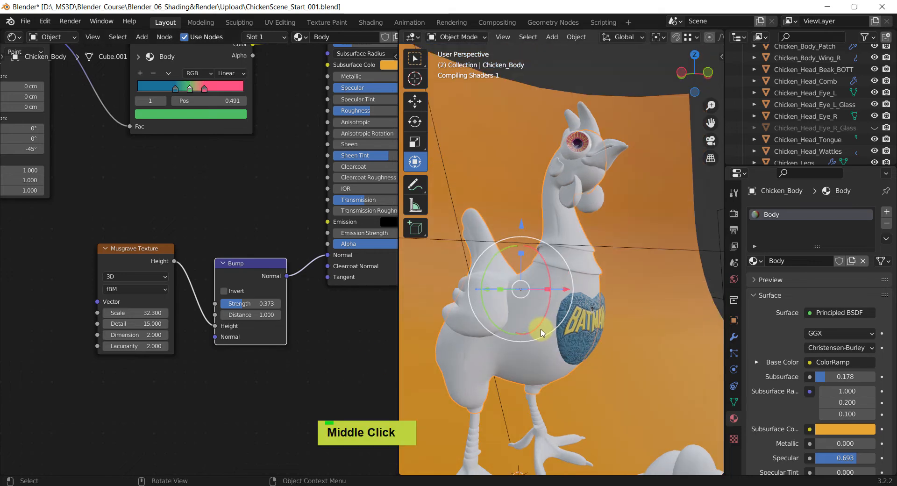
Render the scene again and examine the bump relief on the chicken's body up close
key("F12")
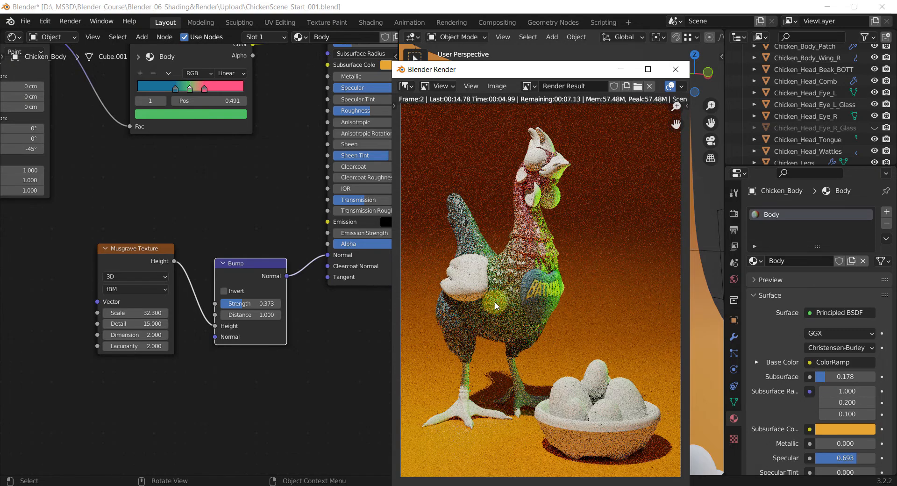
scroll(516, 296, "up", 1)
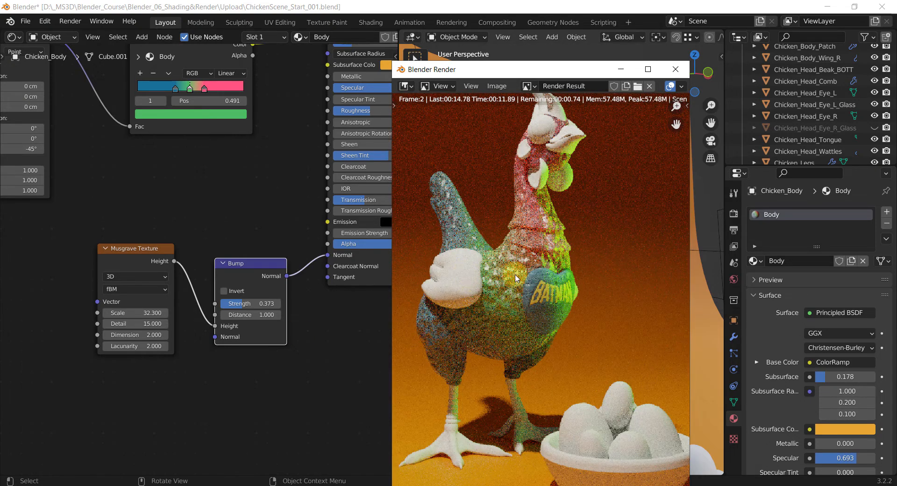
scroll(516, 276, "up", 1)
middle_click_drag(516, 276, 567, 284)
scroll(567, 284, "up", 1)
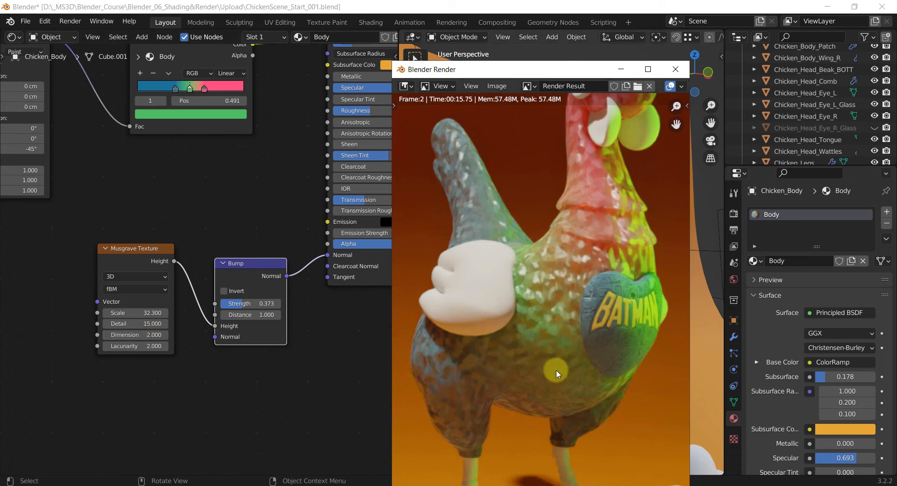
scroll(556, 369, "down", 1)
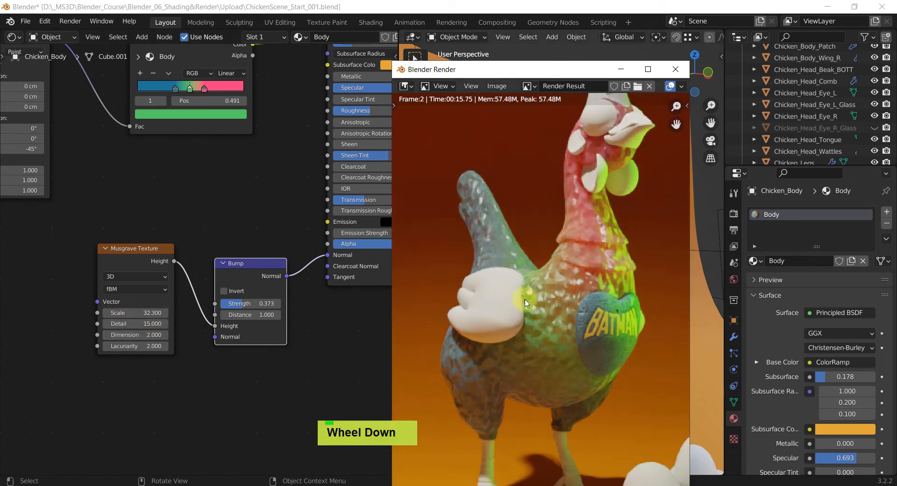
scroll(573, 297, "down", 1)
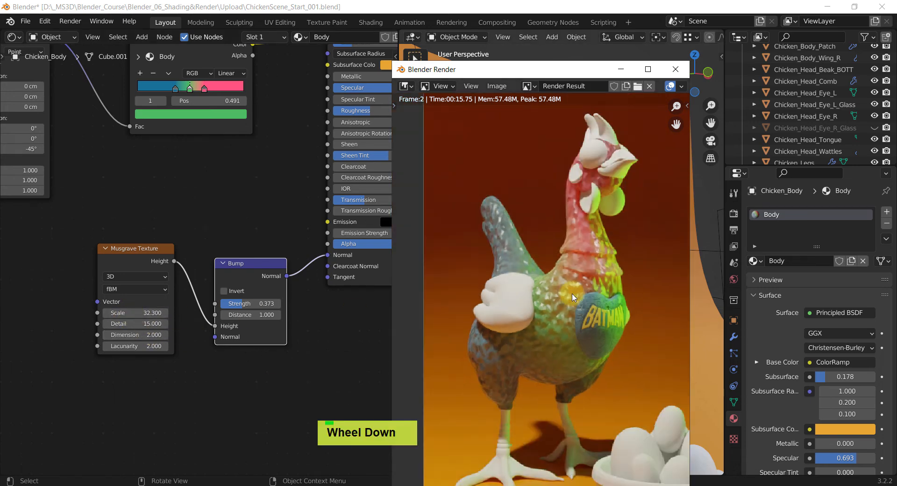
Close the render and lower the Bump node's Strength to 0.127
left_click(676, 70)
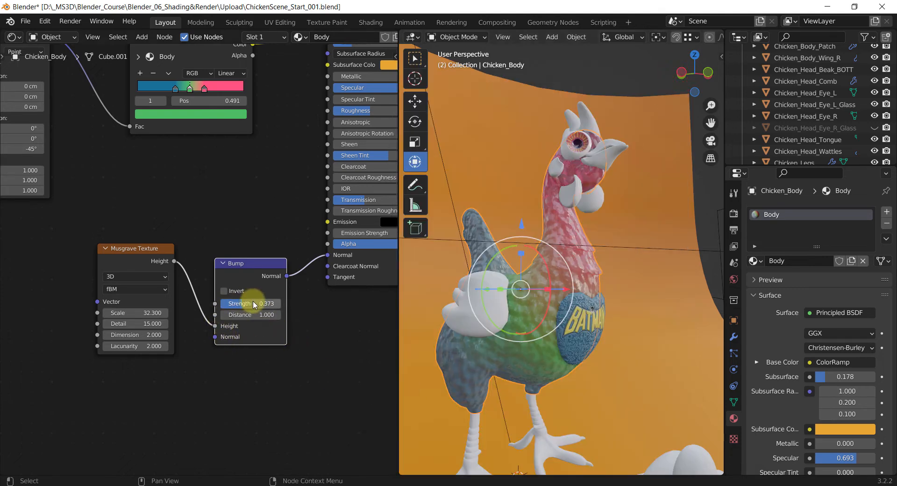
left_click_drag(238, 303, 227, 303)
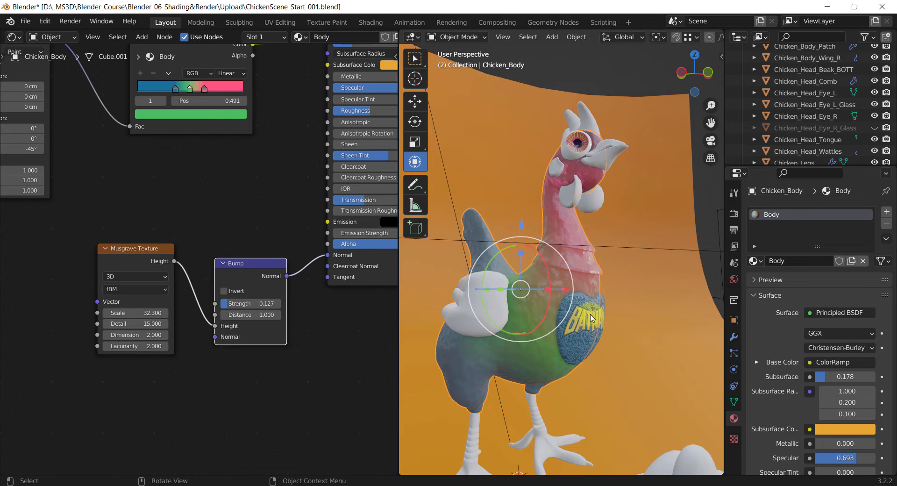
Select the chicken's wing and assign the existing Body material to it
middle_click_drag(584, 311, 552, 330, "shift")
scroll(565, 299, "down", 2)
scroll(548, 292, "down", 1)
scroll(563, 292, "down", 2)
scroll(567, 312, "up", 1)
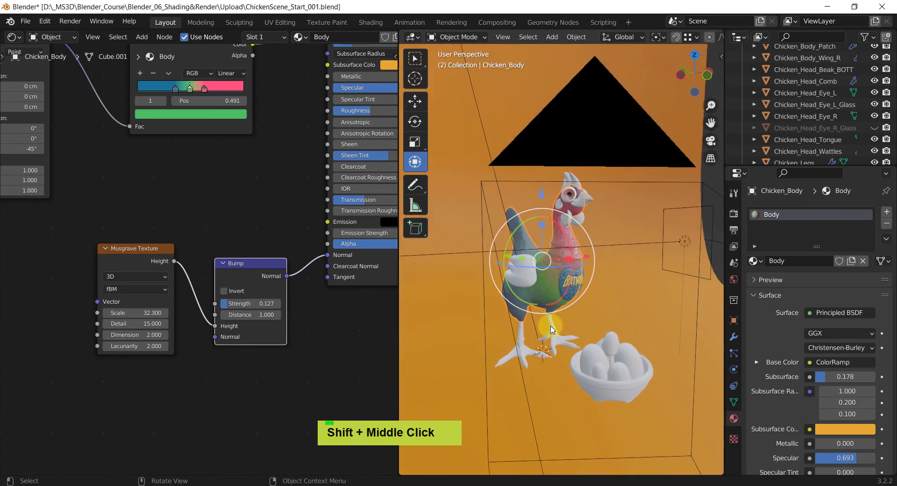
left_click(521, 269)
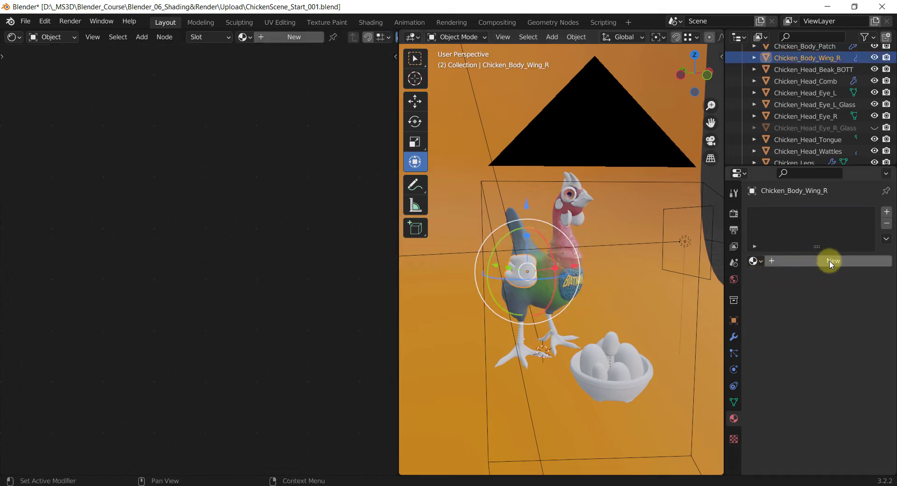
left_click(760, 262)
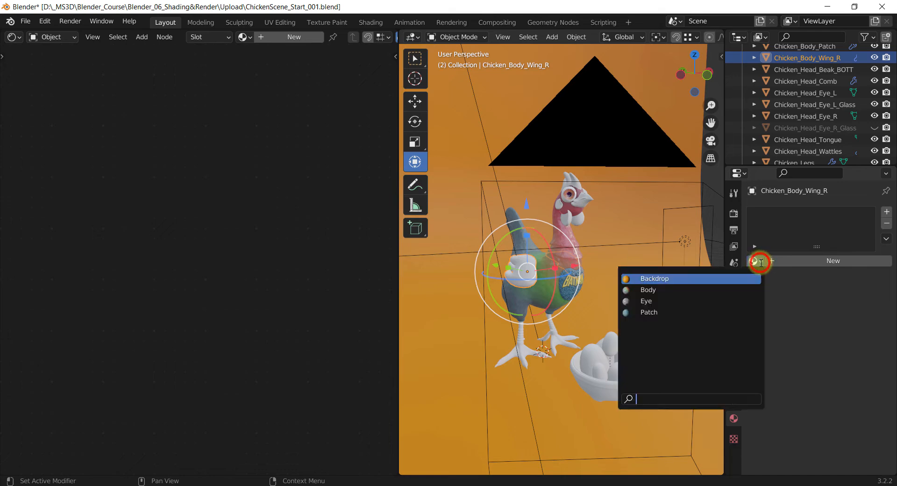
left_click(647, 289)
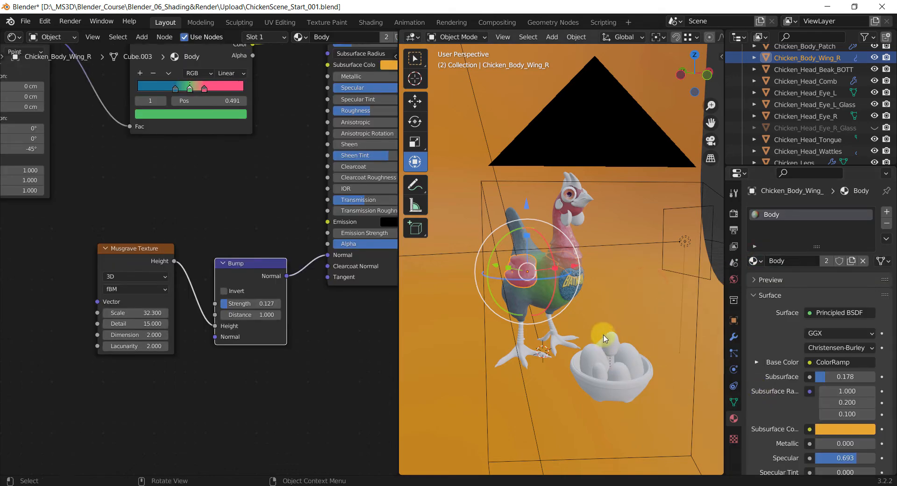
Examine the Body material's colouring on both wings from above and from the side
middle_click_drag(538, 304, 452, 404)
scroll(525, 300, "up", 1)
middle_click_drag(524, 300, 549, 277)
scroll(560, 275, "up", 2)
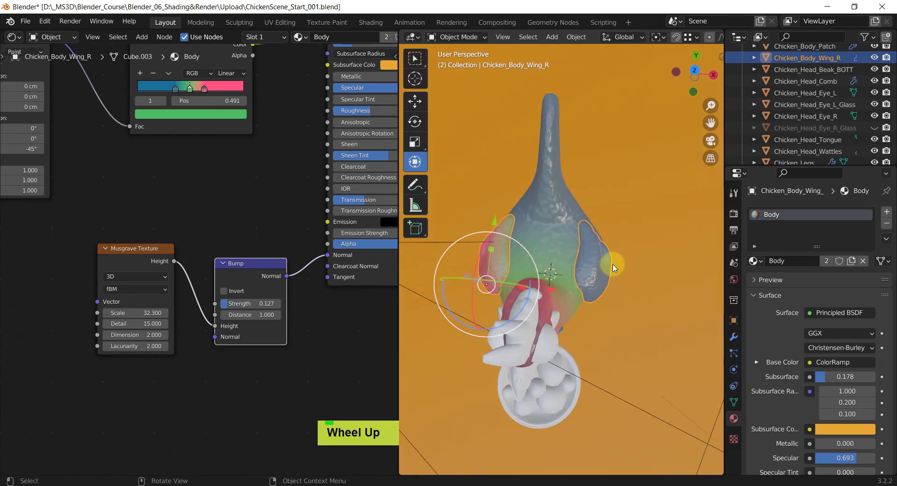
scroll(612, 260, "down", 2)
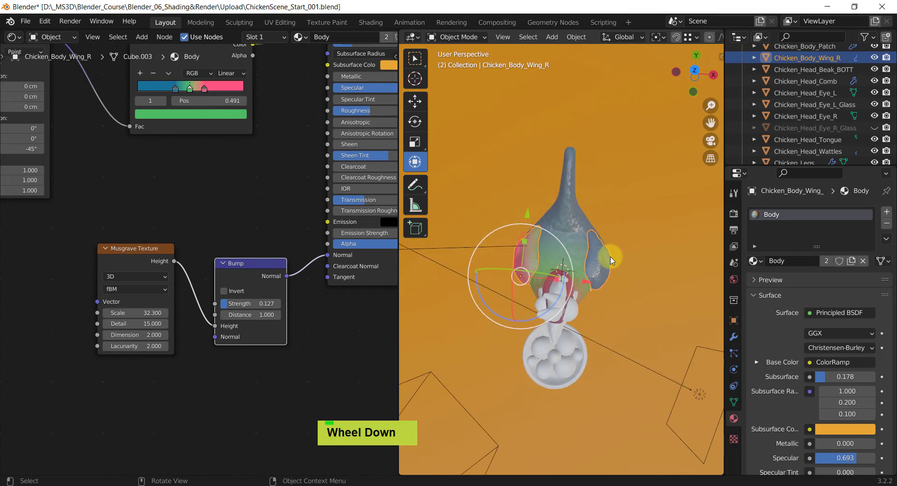
middle_click_drag(610, 261, 541, 315)
scroll(618, 260, "down", 2)
scroll(610, 250, "up", 3)
Select the chicken's legs and create a new material for them named Legs
left_click(535, 320)
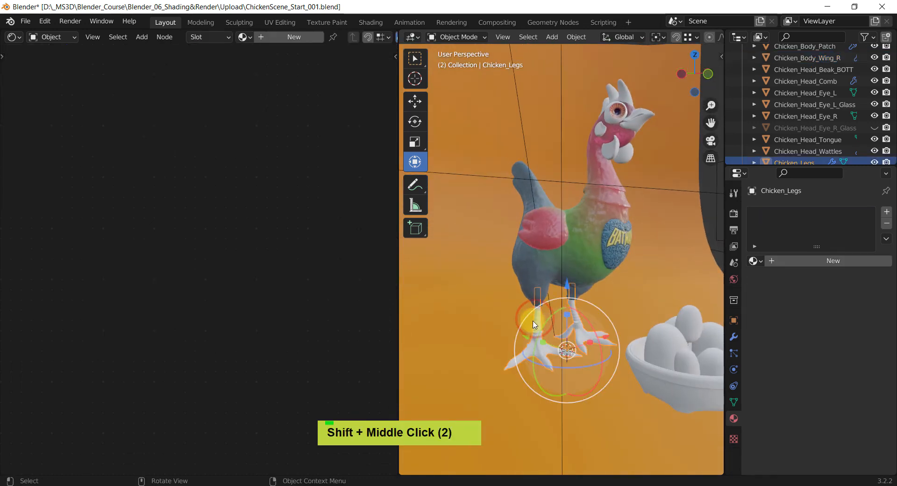
scroll(532, 321, "down", 3)
scroll(547, 348, "up", 5)
scroll(545, 345, "up", 2)
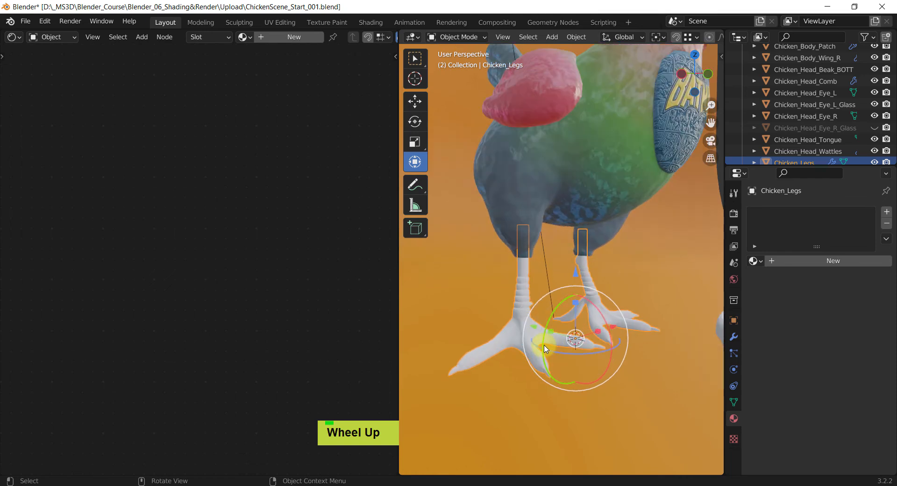
middle_click_drag(528, 298, 510, 315, "shift")
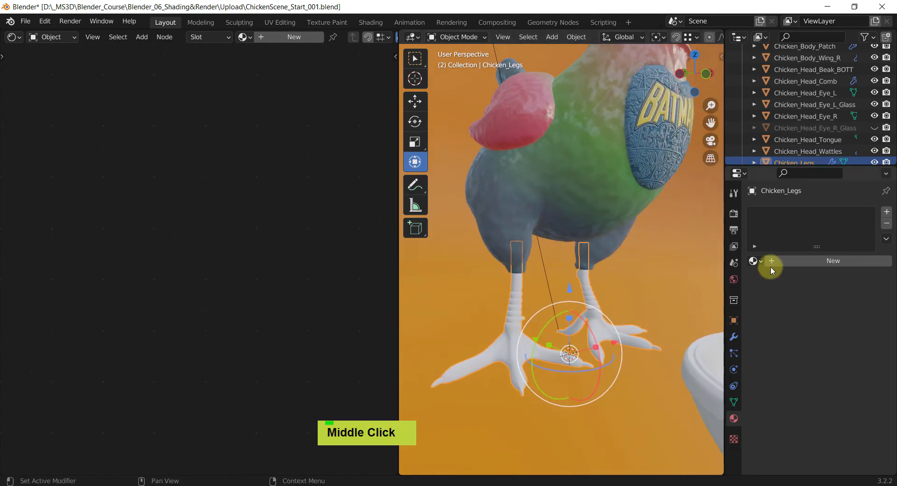
left_click(783, 260)
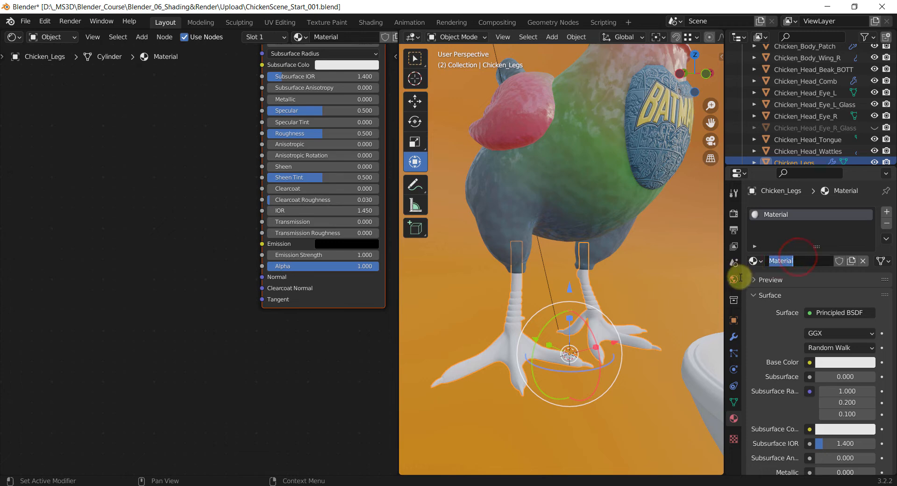
type("Le")
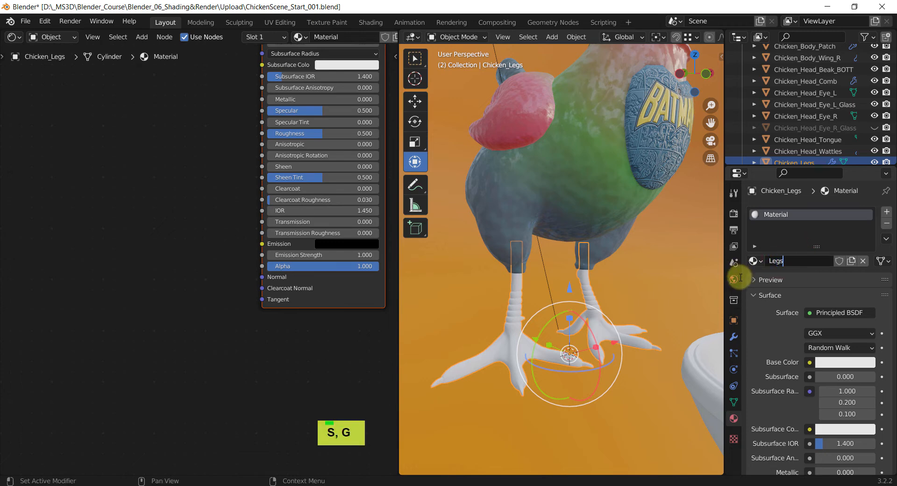
type("gs")
key("Return")
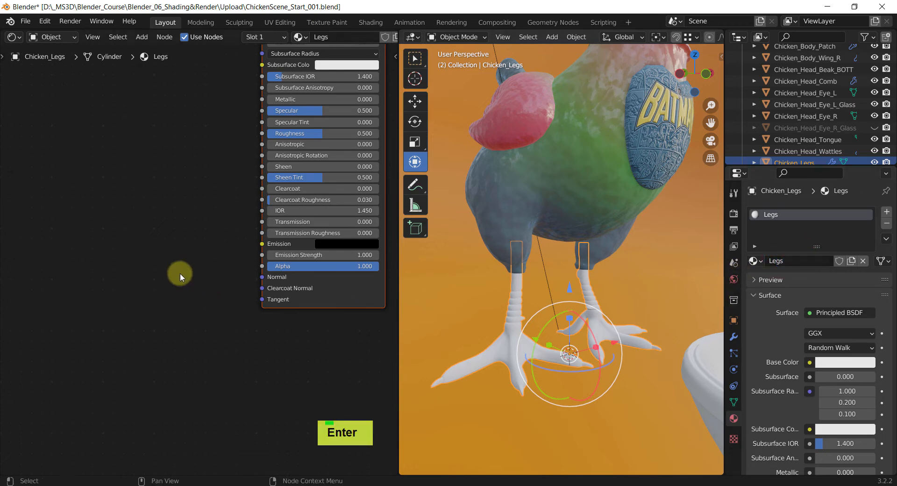
Set the Base Color of the Legs material's Principled BSDF to a saturated red-orange
scroll(174, 261, "down", 1)
middle_click_drag(182, 229, 217, 308, "shift")
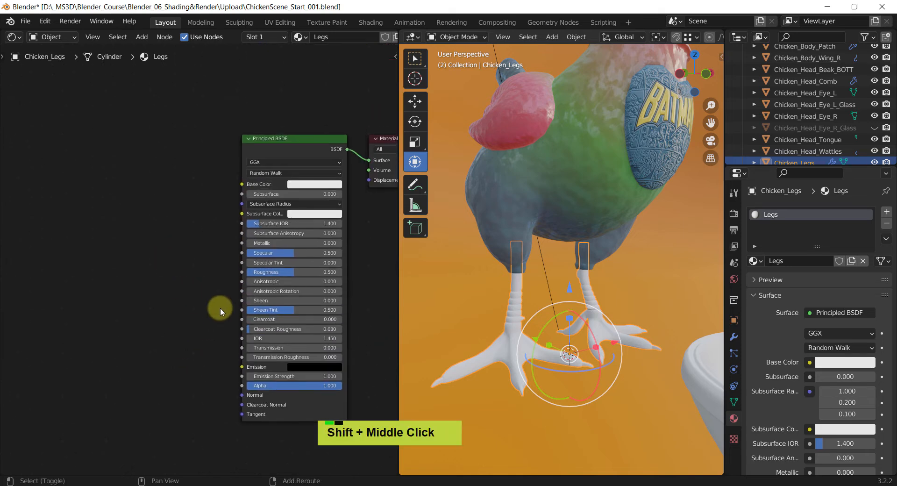
left_click(308, 187)
left_click(315, 120)
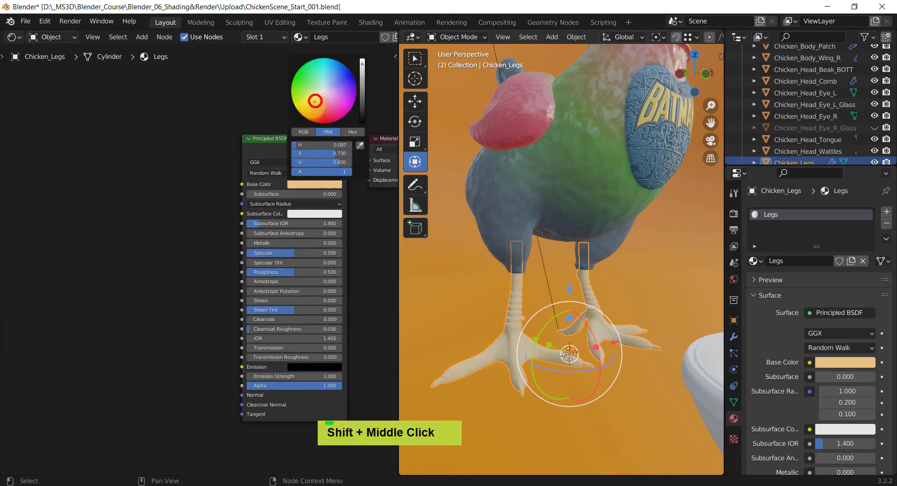
left_click_drag(315, 120, 317, 121)
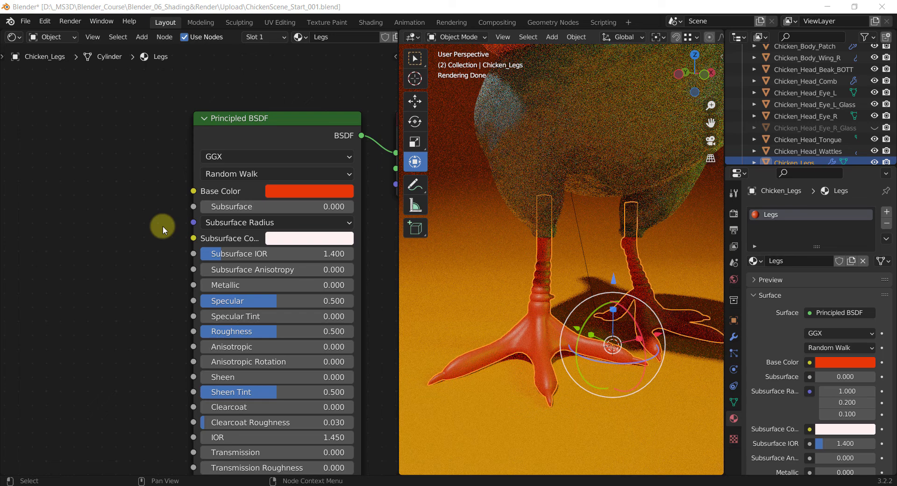
Add an Ambient Occlusion node beside the Principled BSDF and connect its AO output to the Subsurface input
key("shift+a")
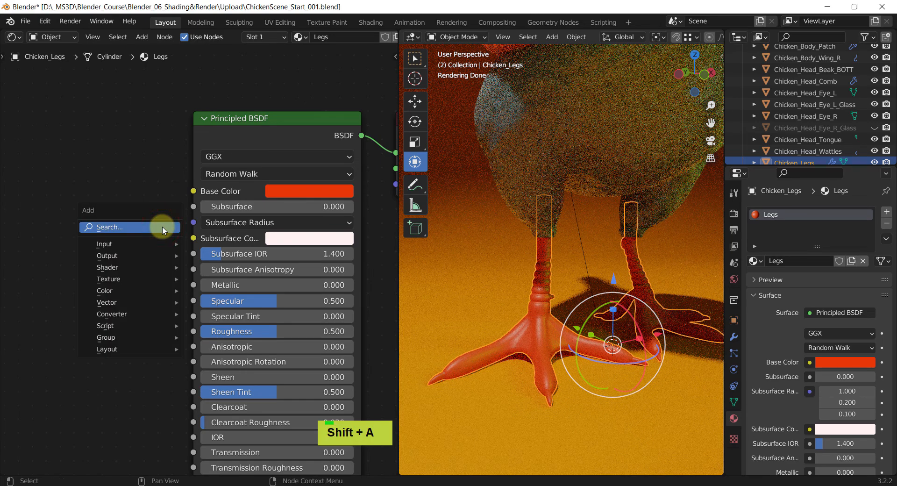
type("amb")
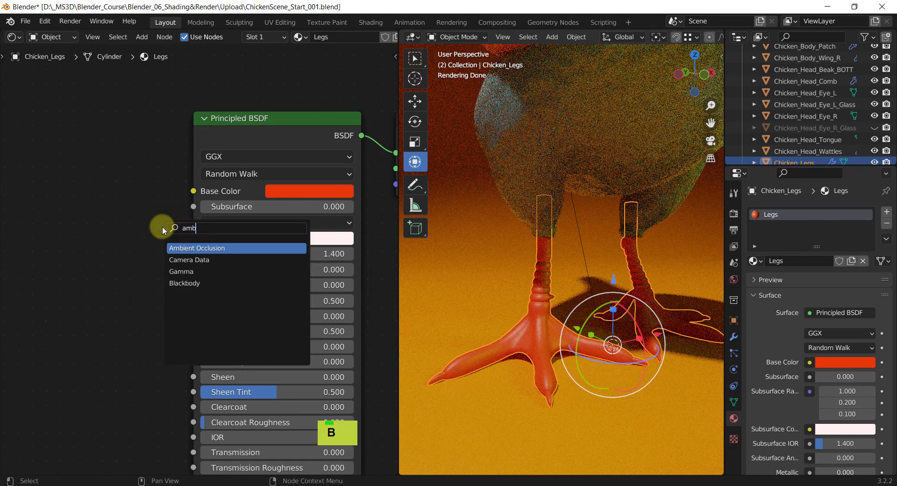
key("Return")
left_click(45, 169)
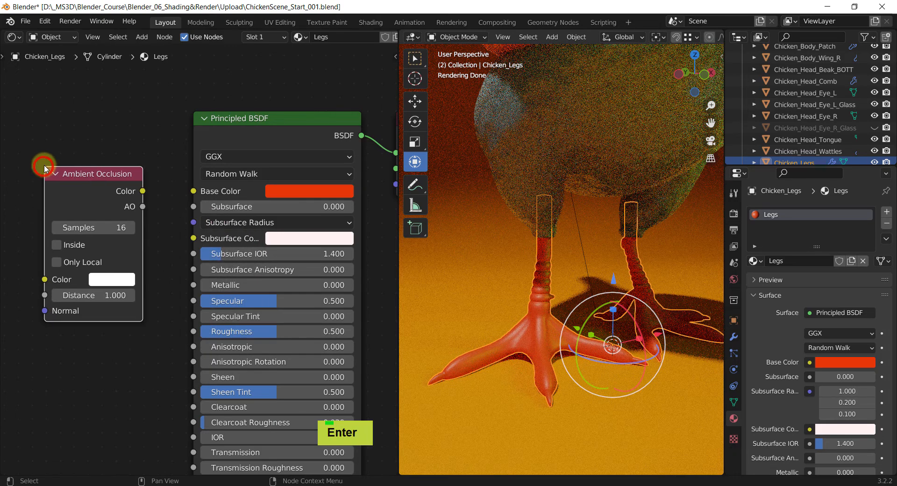
left_click_drag(70, 172, 59, 175)
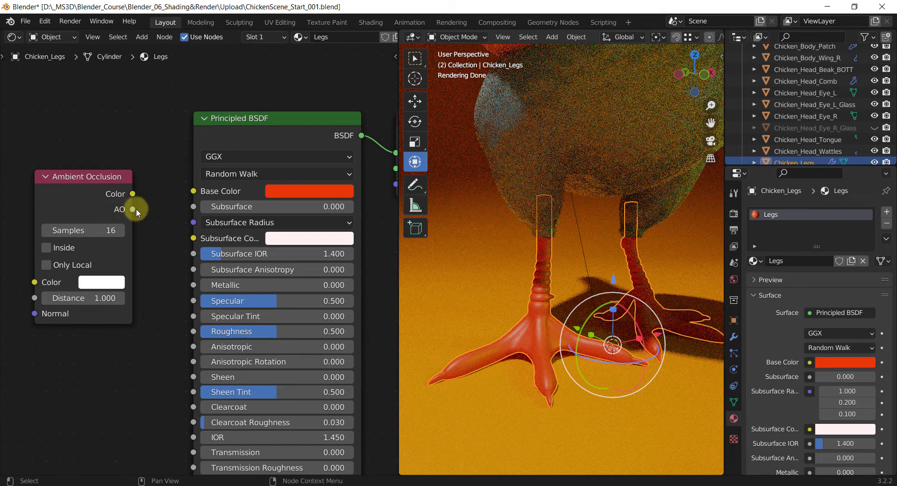
left_click_drag(133, 209, 194, 208)
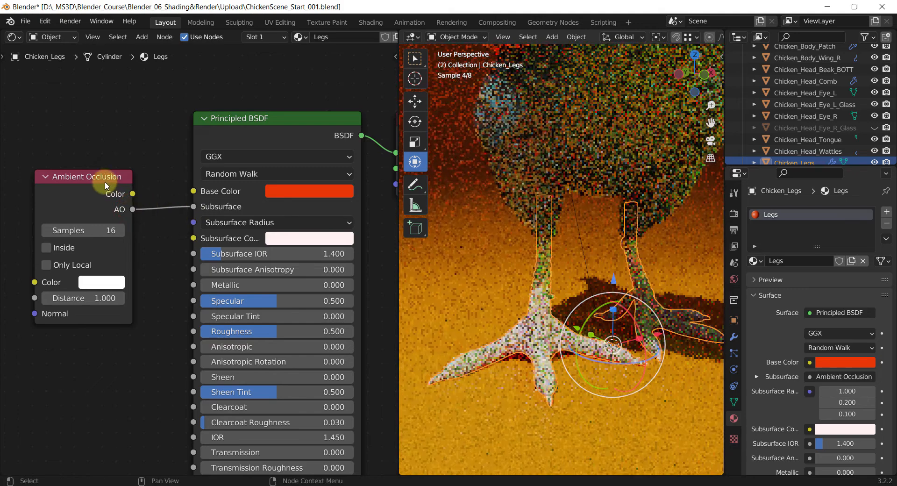
left_click_drag(105, 181, 111, 176)
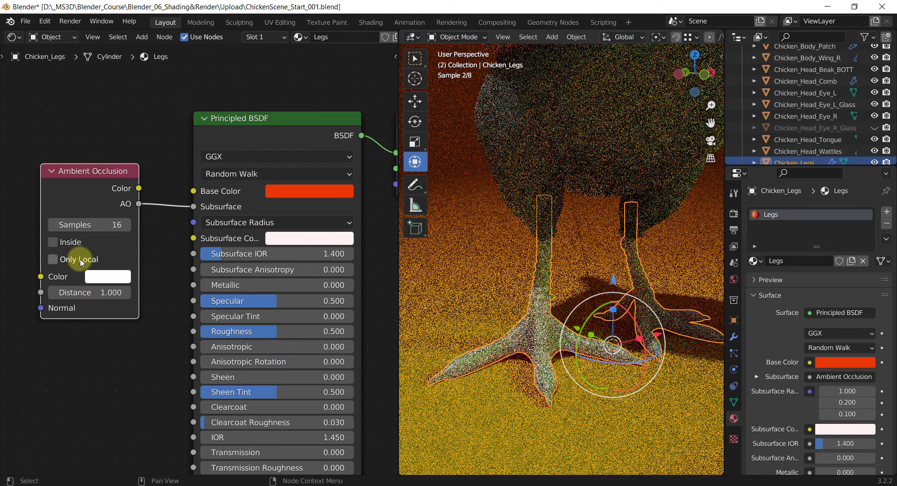
Enable Inside and Only Local on the Ambient Occlusion node and set its Color to black
left_click(54, 242)
left_click(52, 260)
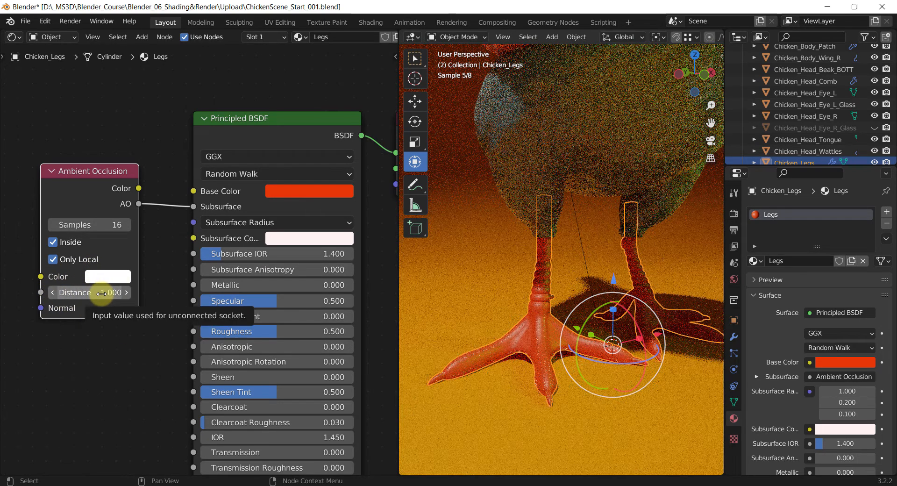
left_click(112, 277)
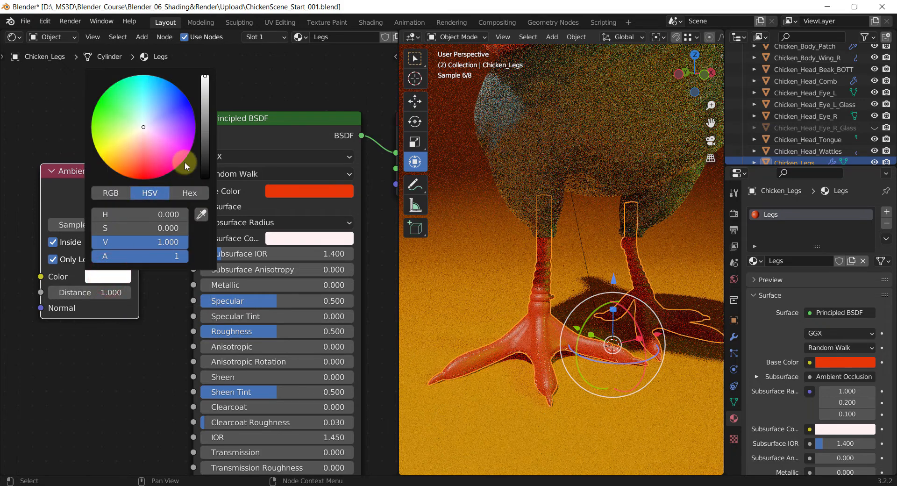
left_click_drag(204, 145, 204, 178)
left_click(156, 311)
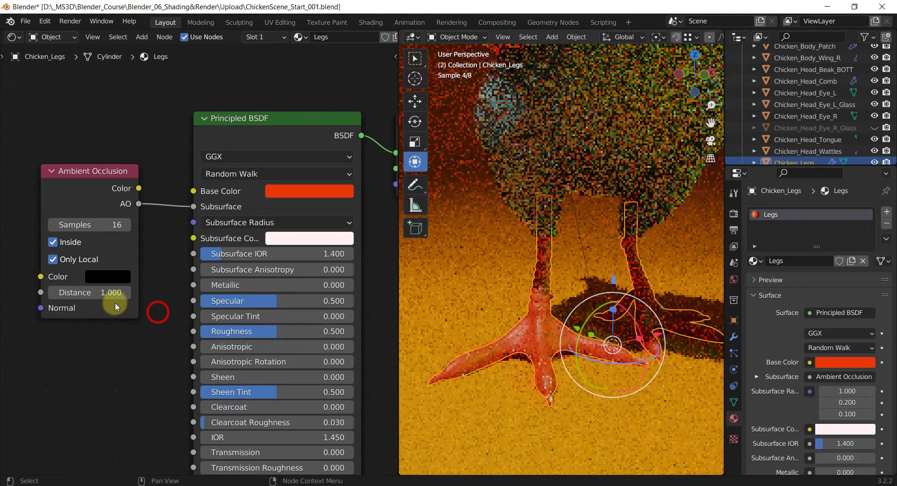
Try a Distance of 0.1 on the Ambient Occlusion node, and settle on 0.02
left_click(110, 294)
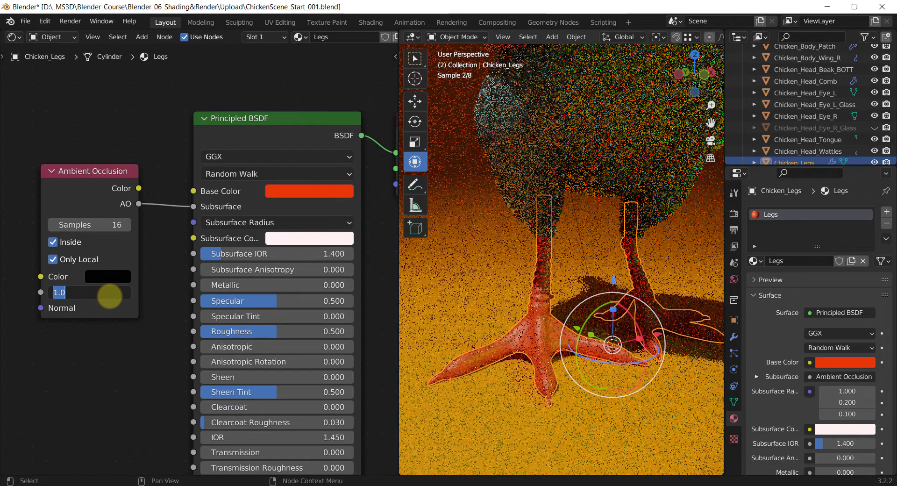
type("0.1")
key("Return")
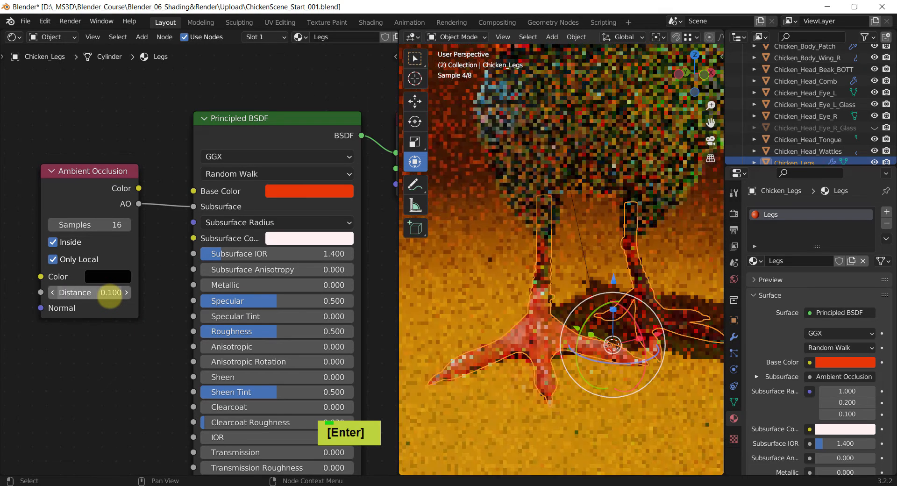
left_click(114, 294)
type("0.0")
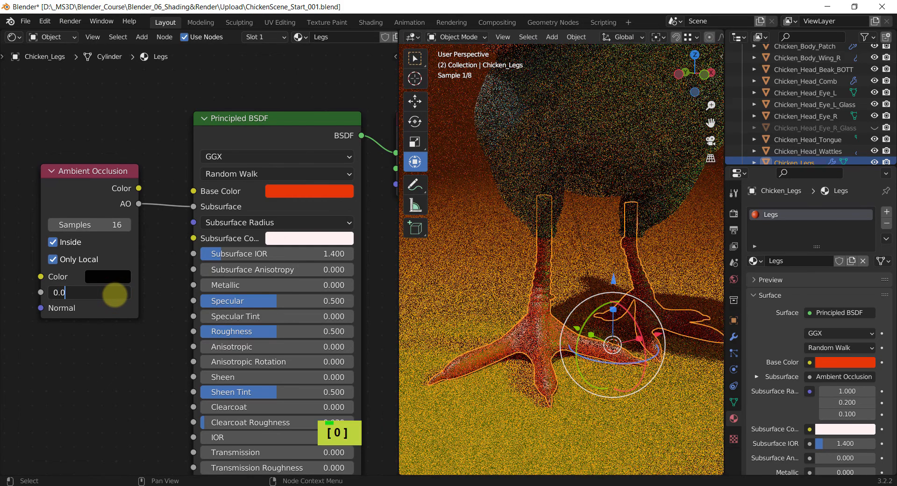
type("2")
key("Return")
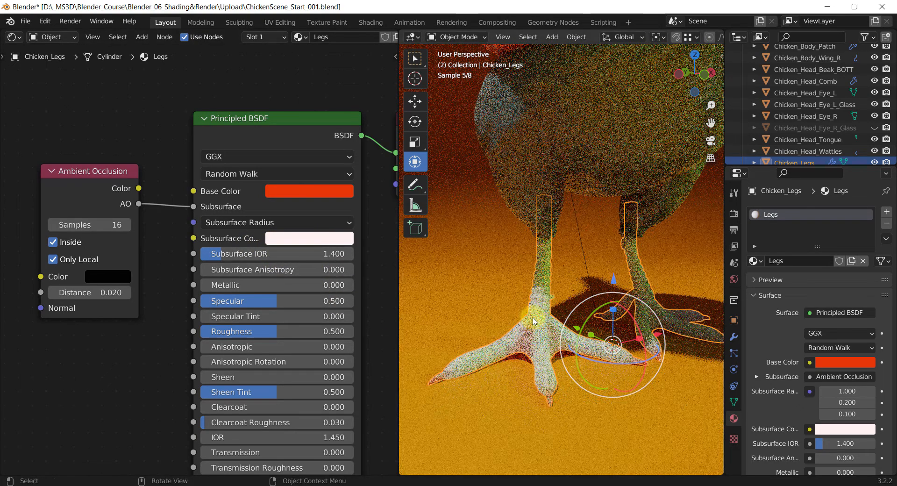
Set the Subsurface Color of the Legs material to a bright yellow
left_click(286, 239)
left_click(291, 118)
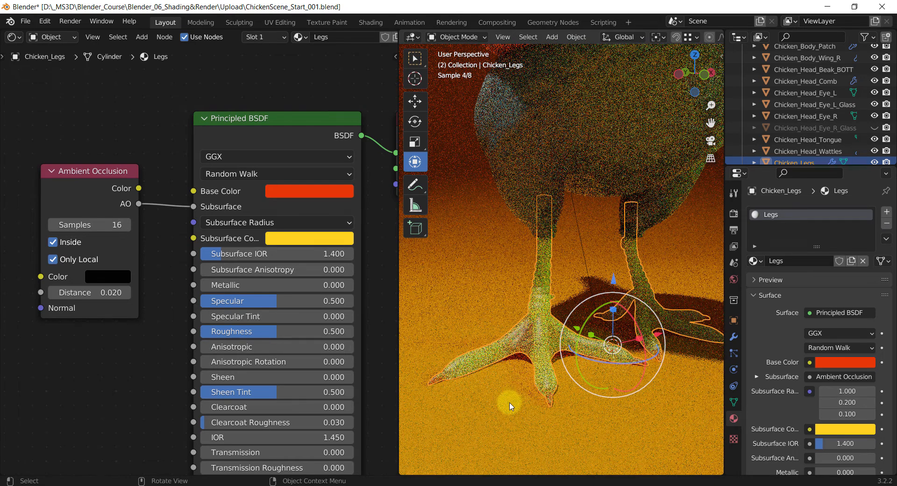
Add a Noise Texture node and place it below the Ambient Occlusion node, beside the Principled BSDF
scroll(79, 355, "down", 2)
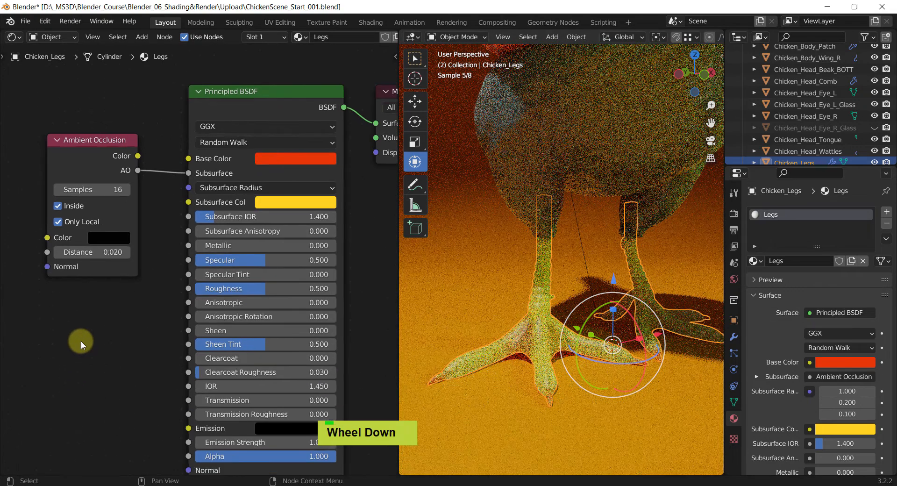
middle_click_drag(80, 341, 130, 326, "shift")
scroll(113, 287, "down", 2)
scroll(130, 344, "up", 1)
key("shift+a")
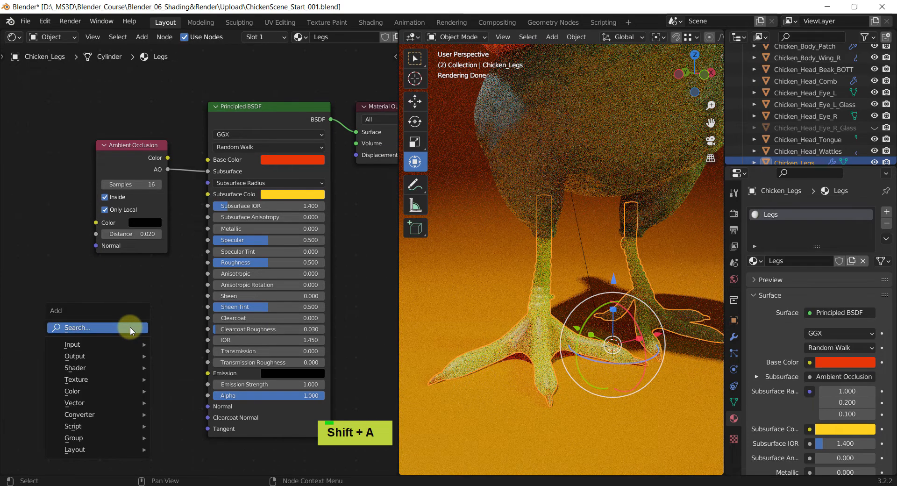
left_click(129, 328)
type("Noi")
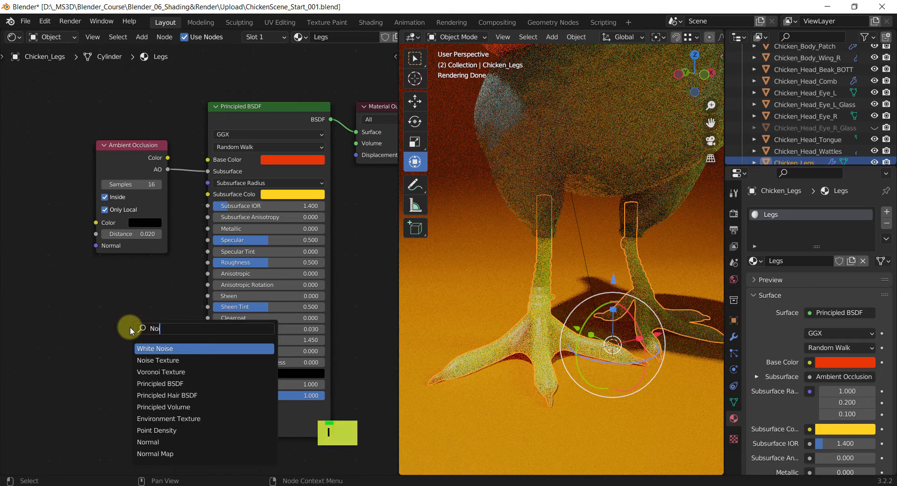
left_click(156, 360)
left_click(71, 364)
middle_click_drag(133, 327, 149, 278, "shift")
scroll(160, 288, "up", 3)
left_click_drag(87, 265, 68, 263)
left_click(152, 305)
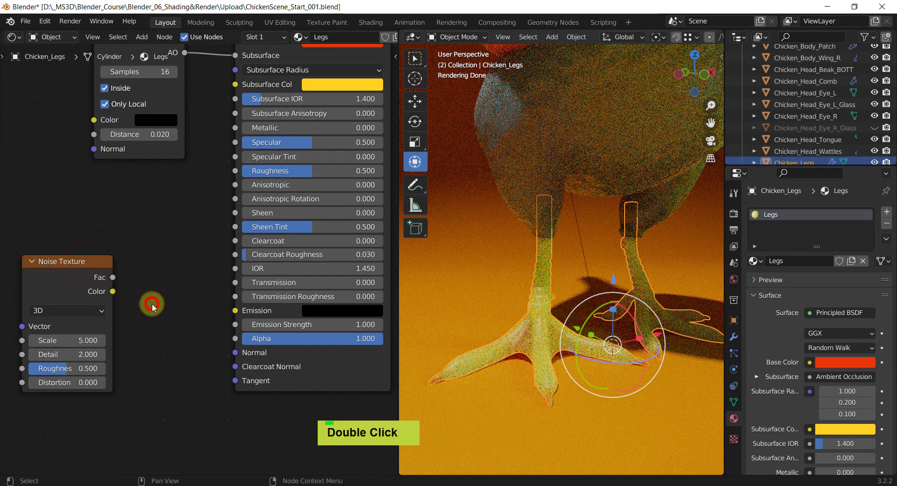
key("shift+a")
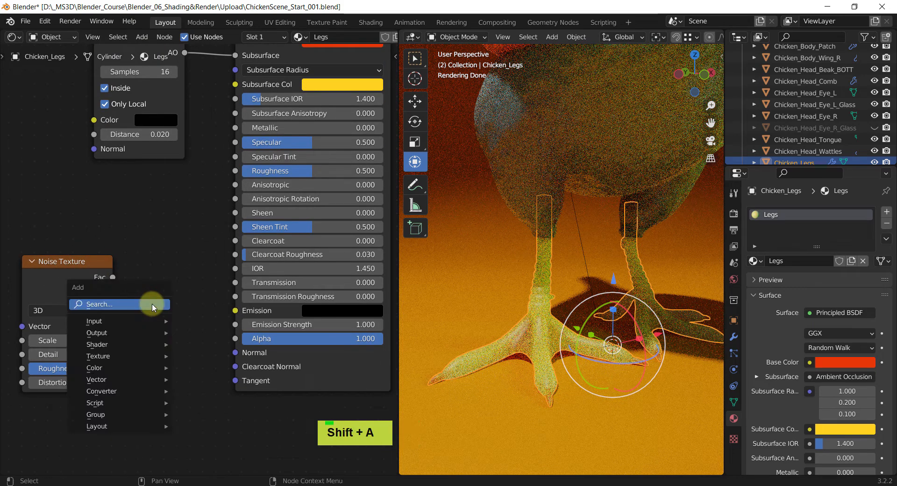
type("ma")
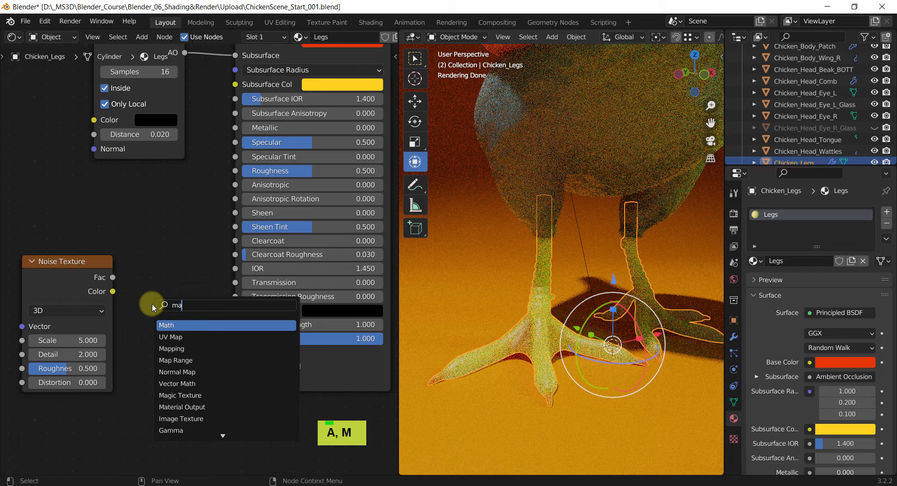
type("pp")
key("Return")
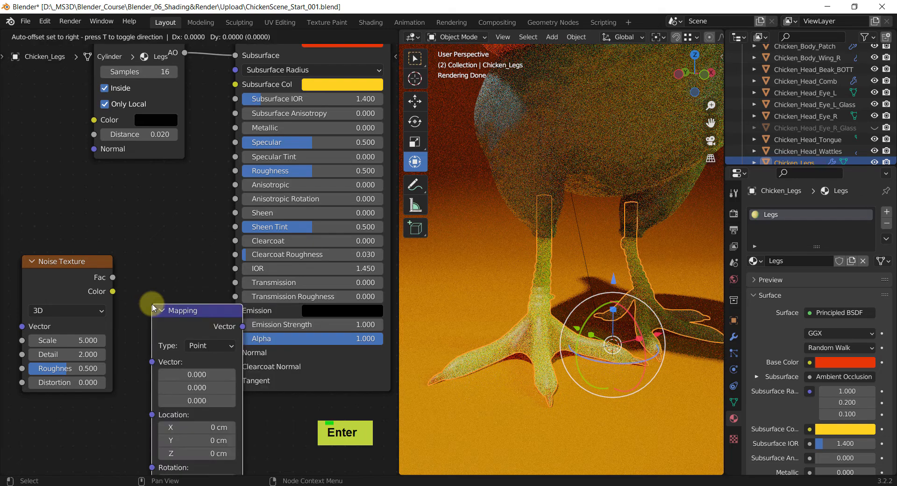
left_click(156, 293)
left_click(182, 290)
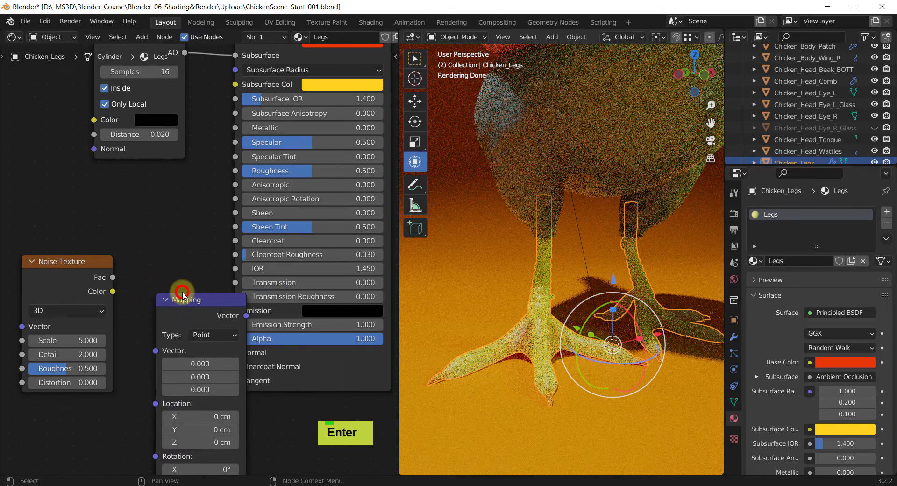
key("x")
left_click(177, 304)
key("x")
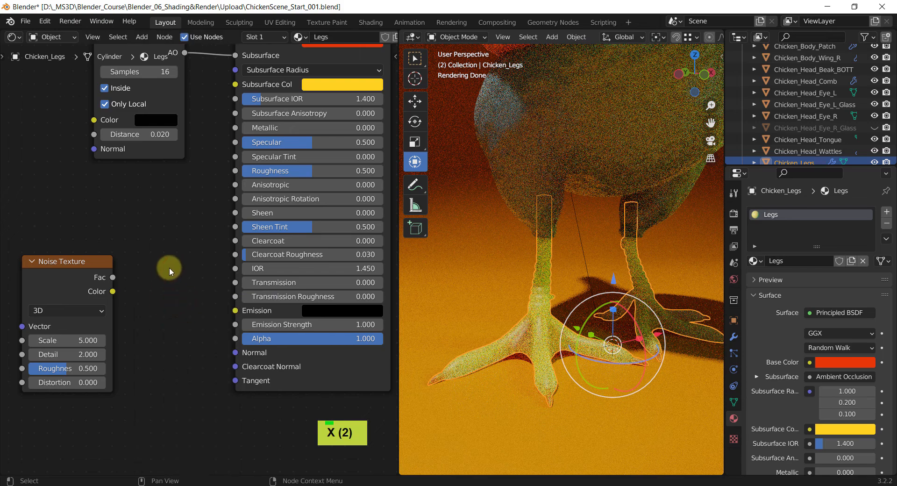
Add a Bump node between the Noise Texture and the Principled BSDF
key("shift+a")
type("s")
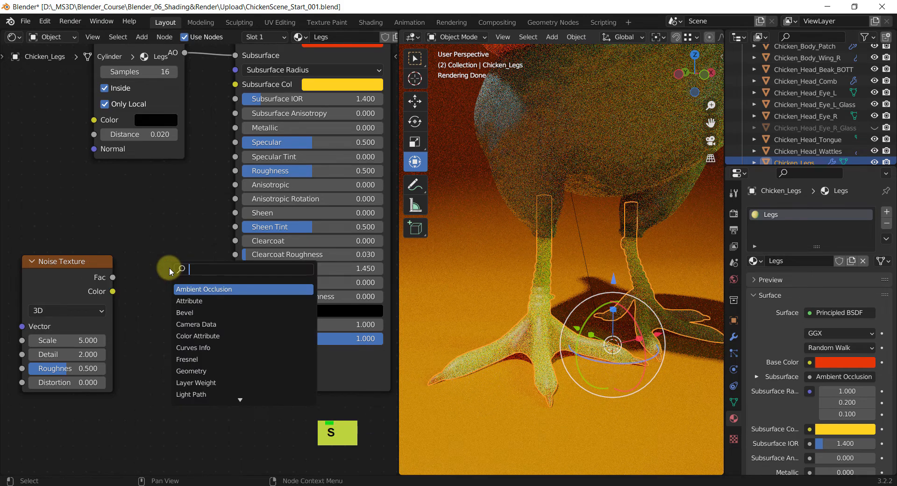
type("b")
key("Return")
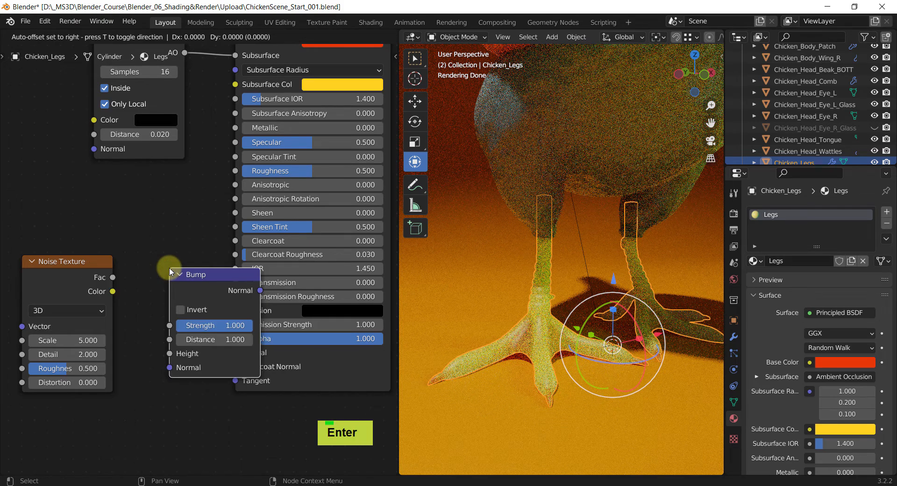
left_click(136, 327)
Connect the Noise Texture's Fac to the Bump node's Height and the Bump Normal to the Principled BSDF's Normal
left_click_drag(72, 261, 136, 414)
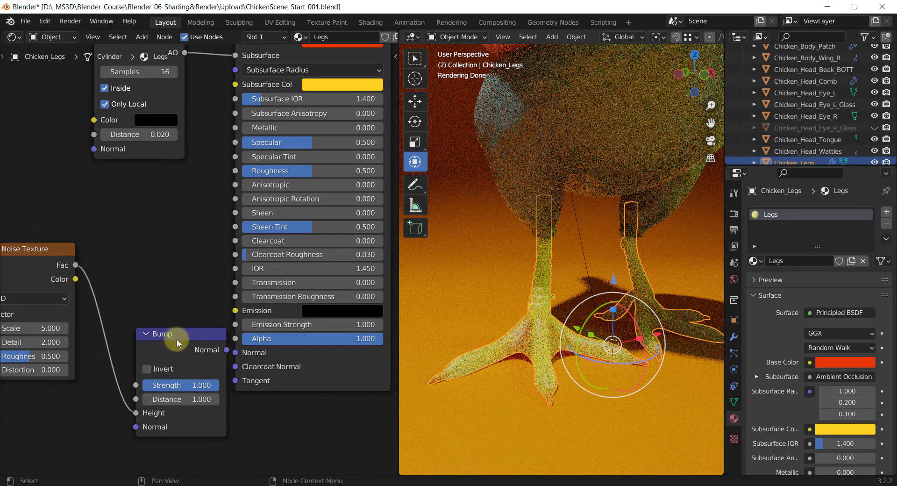
left_click_drag(177, 337, 238, 354)
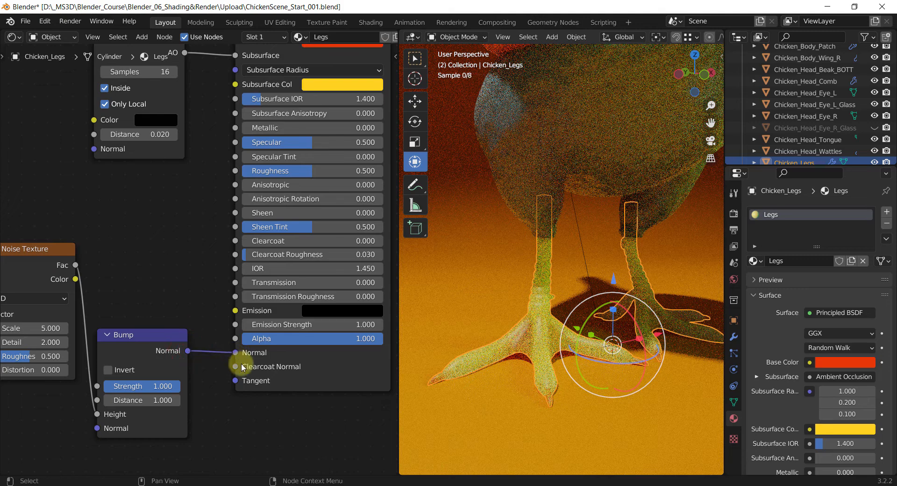
middle_click_drag(194, 277, 239, 254, "shift")
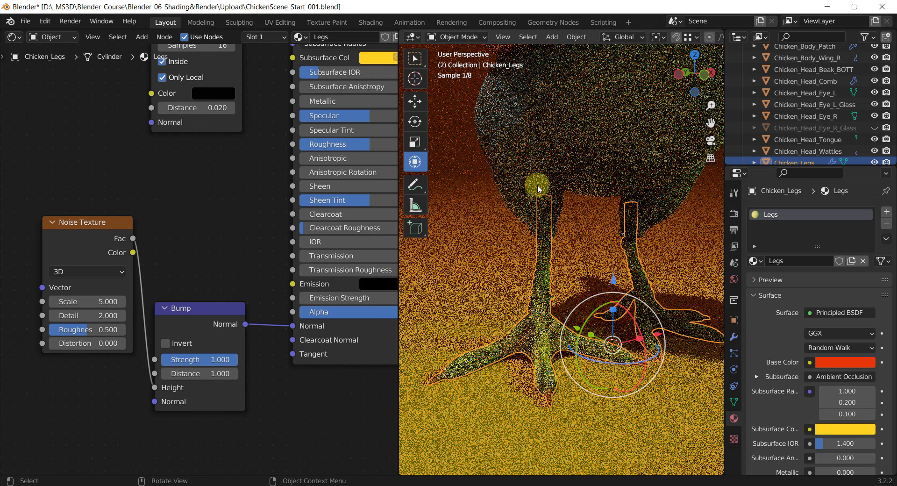
With the viewport in Material Preview, set the Bump Strength to 0.293 and the Noise Texture Scale to 11.6
key("z")
left_click(529, 255)
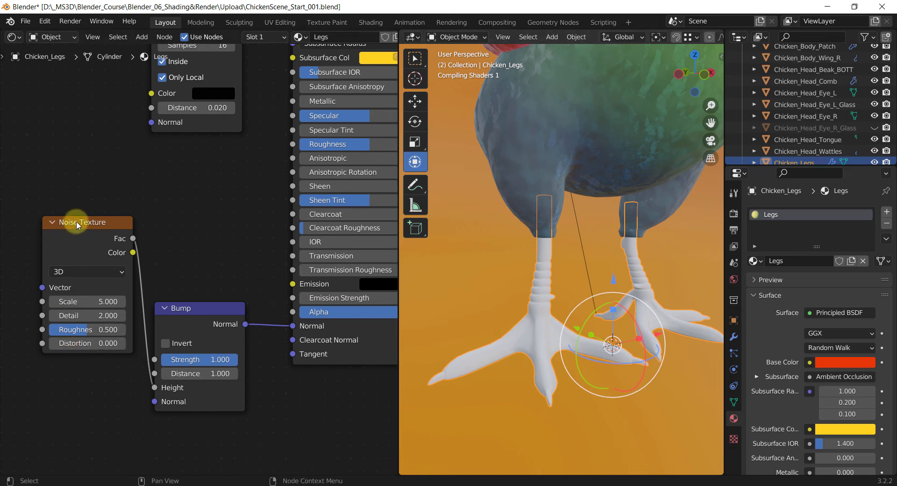
left_click_drag(77, 220, 34, 265)
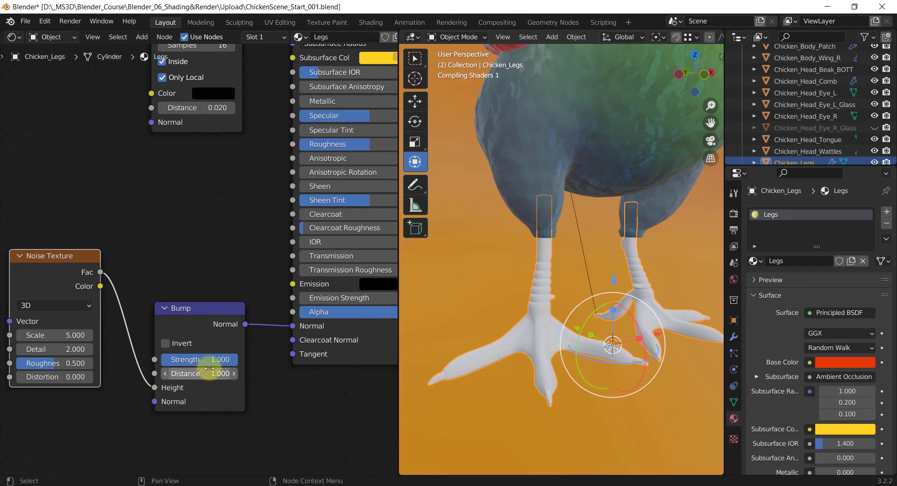
left_click_drag(211, 359, 182, 365)
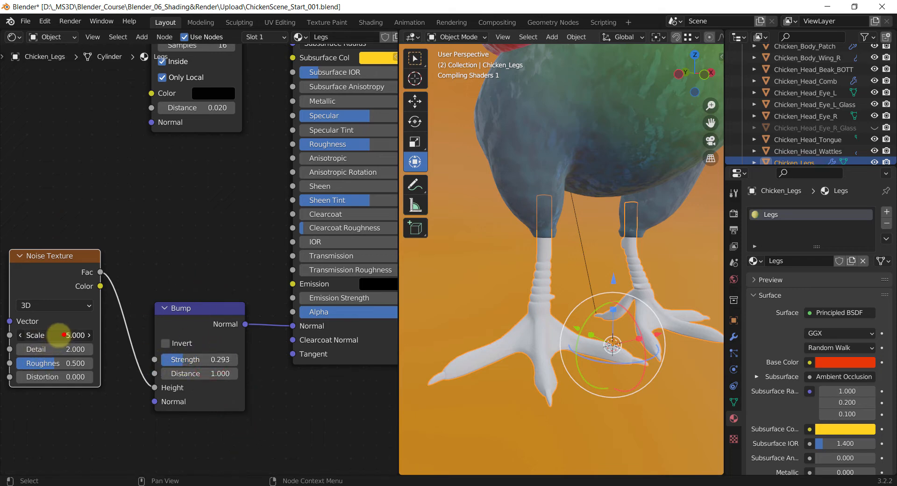
left_click_drag(64, 335, 169, 255)
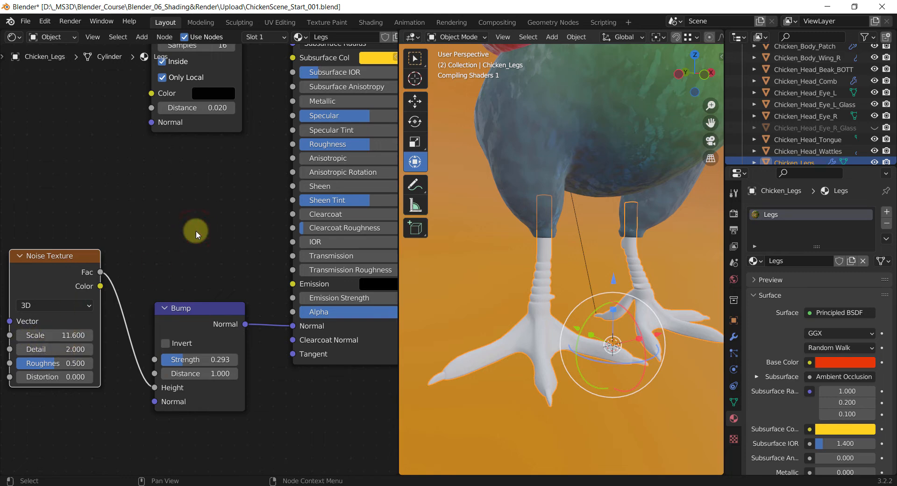
Render the current frame, examine the legs' color and surface up close and against the whole chicken, and close the render window
key("F12")
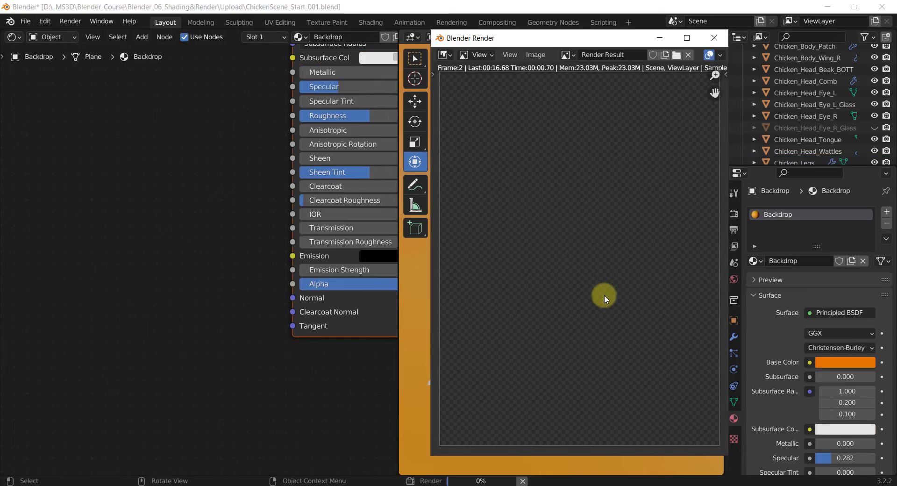
scroll(605, 299, "up", 4)
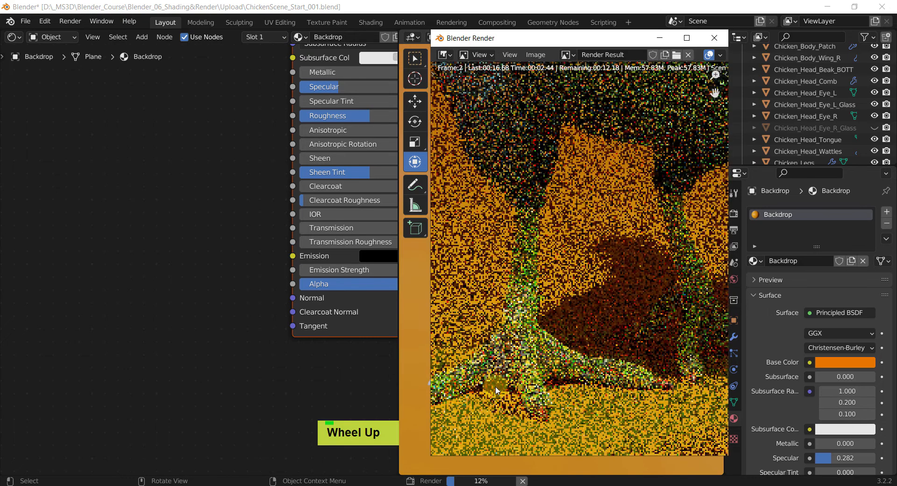
middle_click_drag(563, 290, 607, 270)
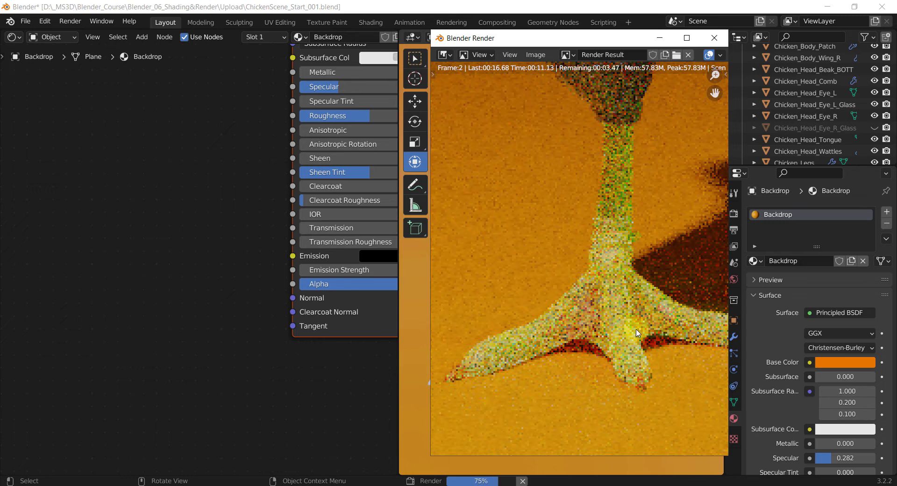
scroll(636, 333, "down", 1)
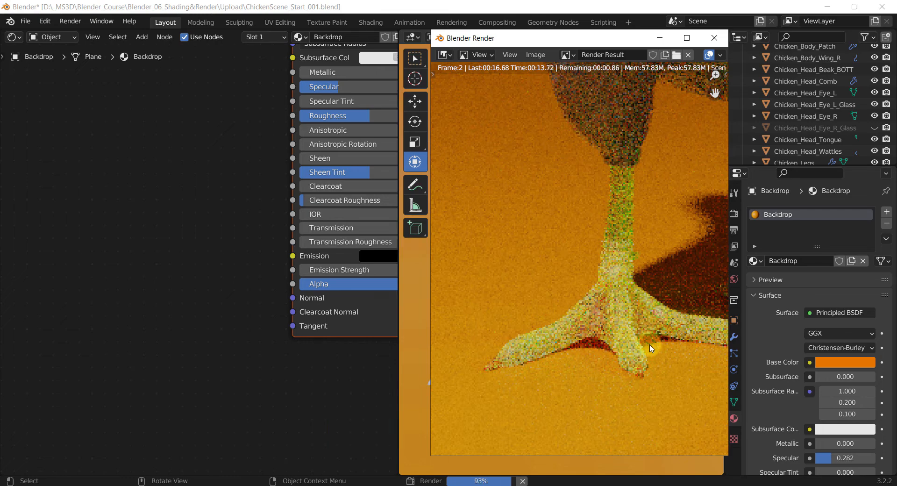
scroll(650, 346, "down", 2)
middle_click_drag(650, 346, 553, 359)
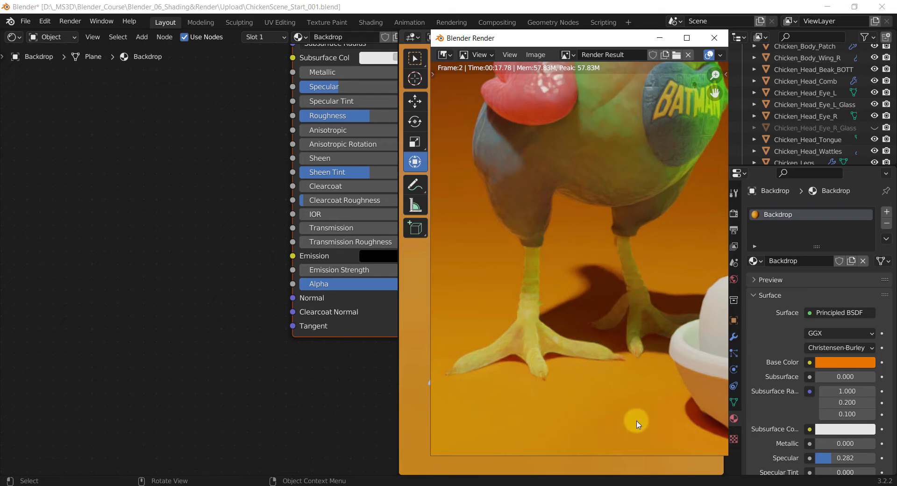
scroll(528, 360, "up", 2)
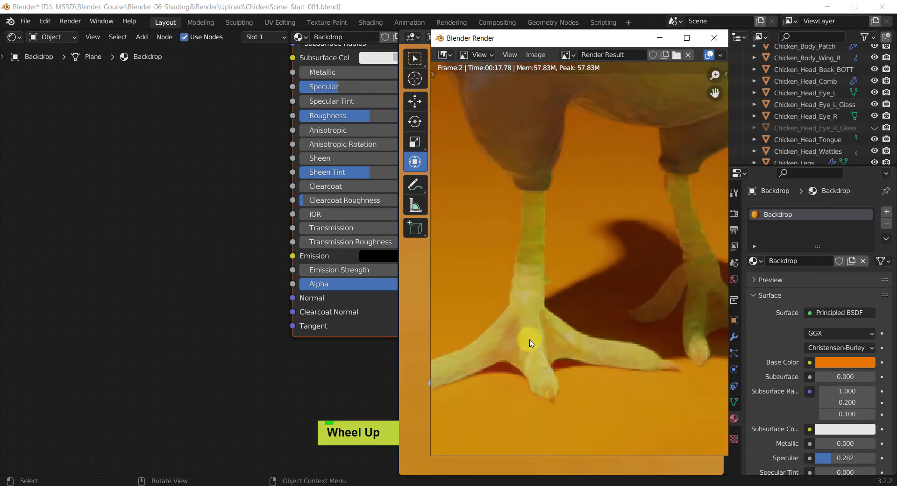
middle_click_drag(579, 281, 620, 271)
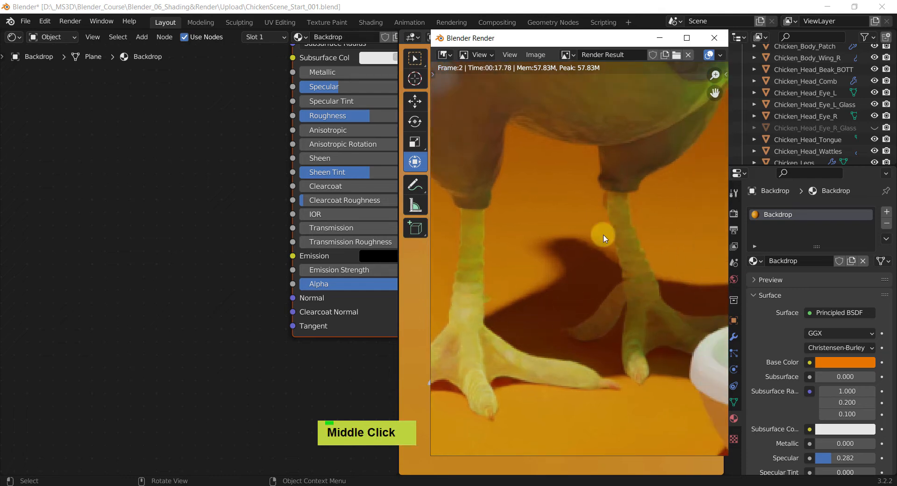
scroll(524, 368, "down", 3)
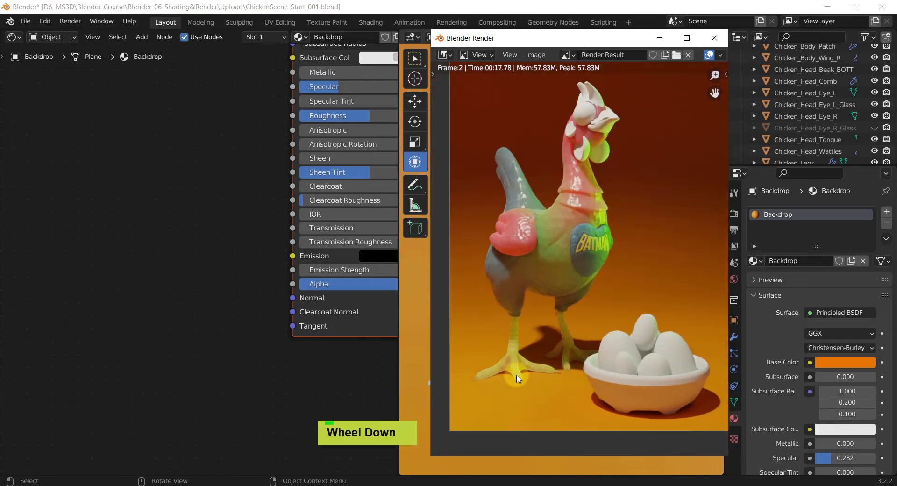
scroll(518, 378, "up", 2)
middle_click_drag(516, 374, 513, 342)
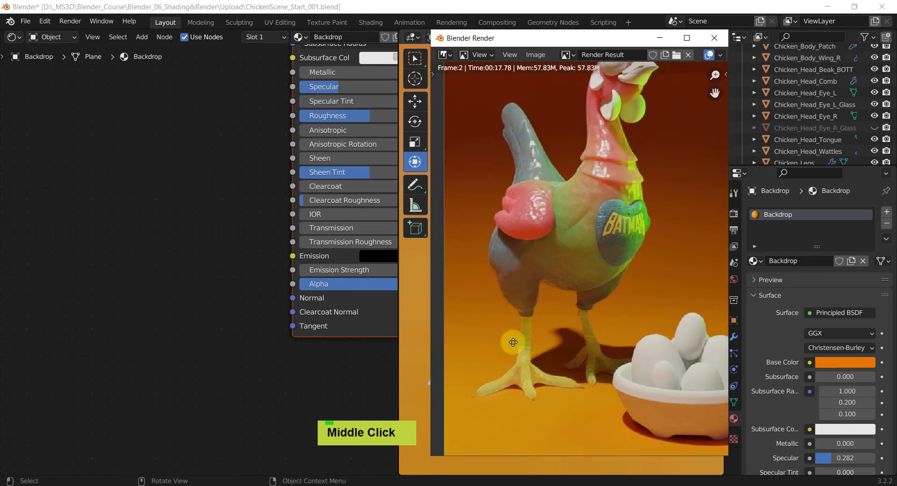
scroll(513, 342, "down", 2)
scroll(528, 367, "up", 3)
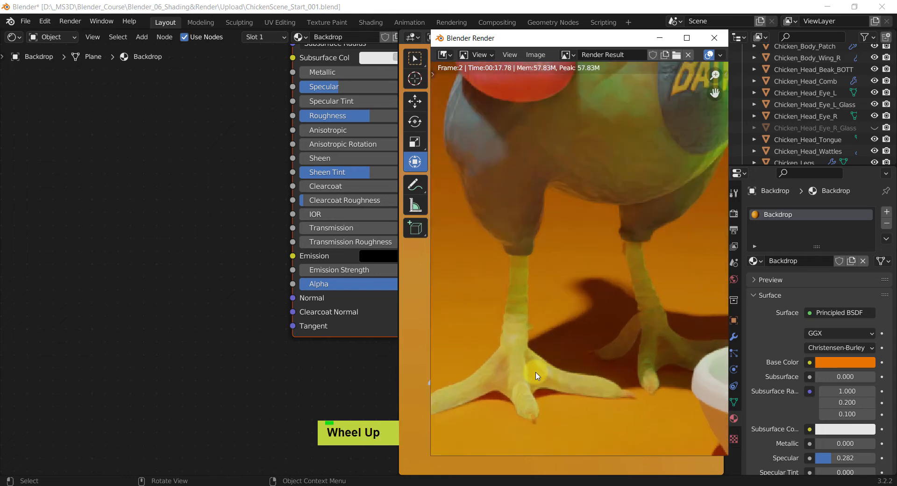
scroll(536, 373, "down", 4)
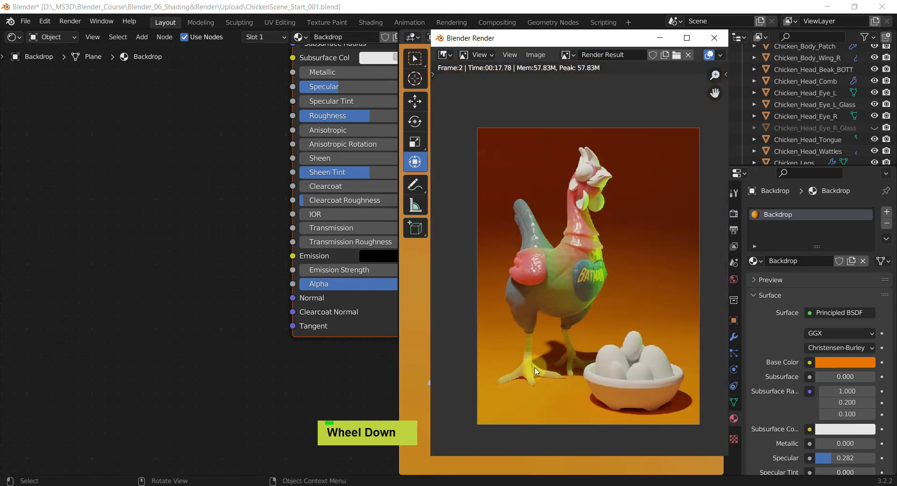
scroll(540, 352, "up", 1)
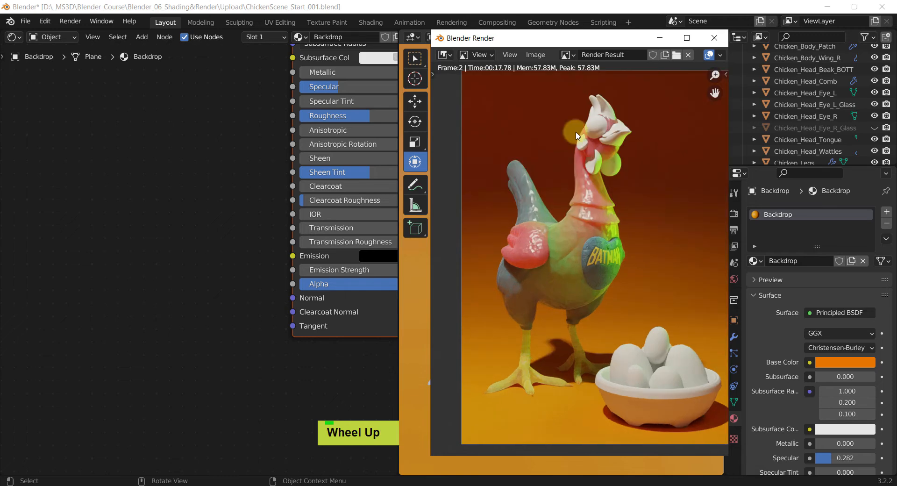
left_click_drag(588, 37, 520, 54)
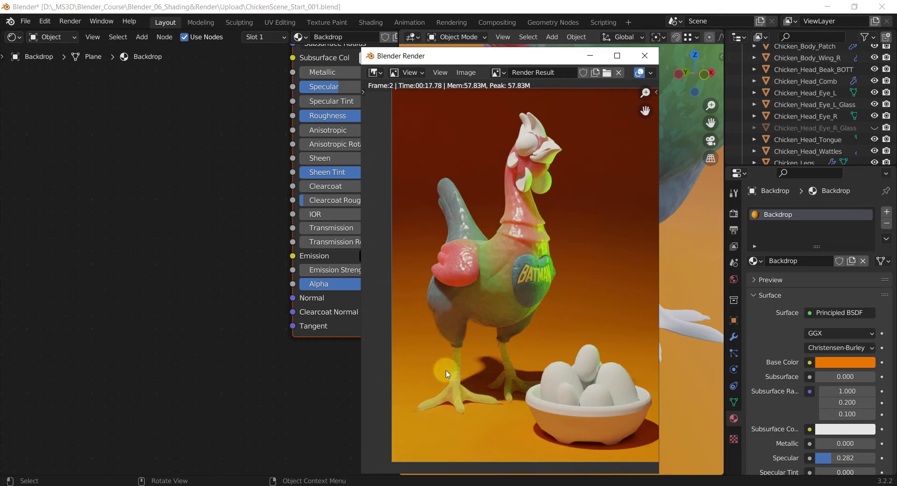
left_click(644, 55)
Unhide Chicken_Head_Eye_R_Glass and select it on the chicken's head
scroll(582, 196, "down", 1)
scroll(581, 193, "down", 2)
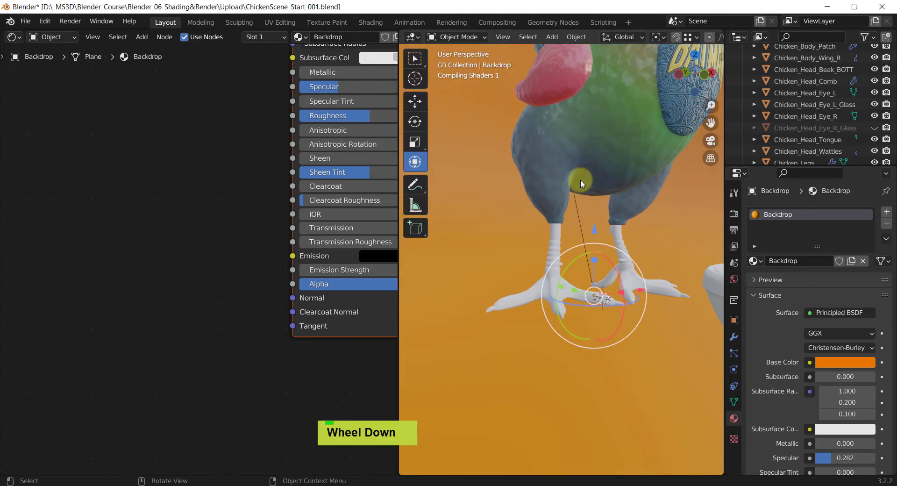
middle_click_drag(580, 179, 541, 371, "shift")
middle_click_drag(584, 200, 553, 266, "shift")
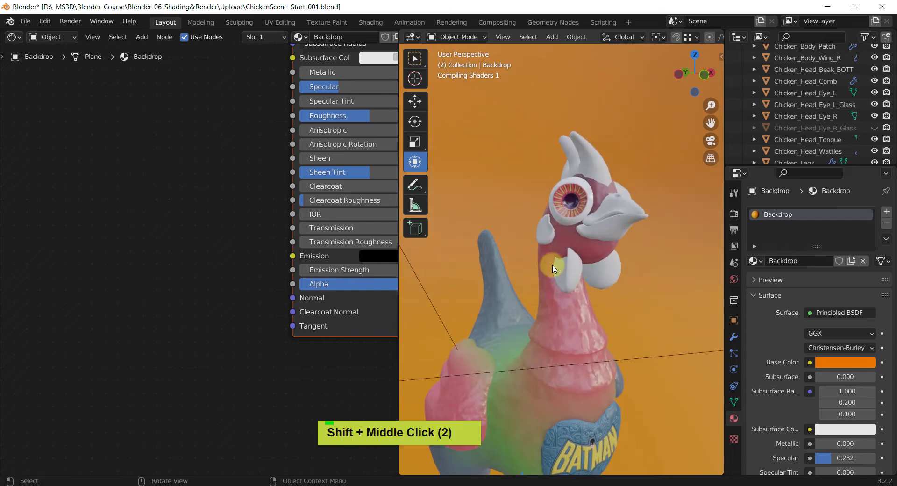
left_click(574, 197)
left_click(821, 128)
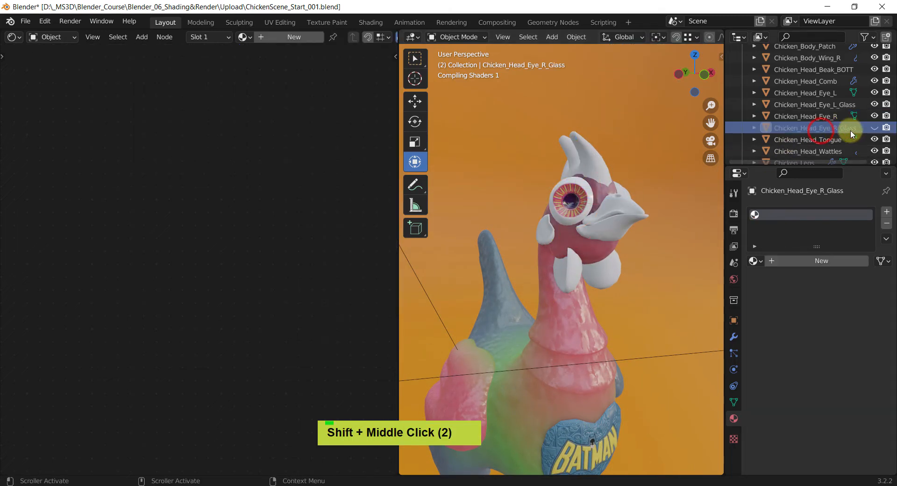
left_click(875, 127)
left_click(578, 225)
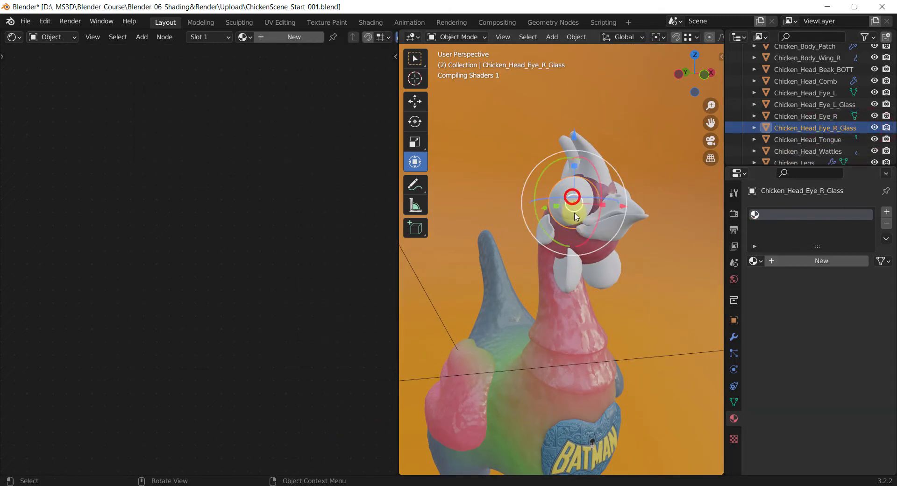
Create a new material for the right eye's glass object and name it Glass
left_click(808, 262)
double_click(807, 262)
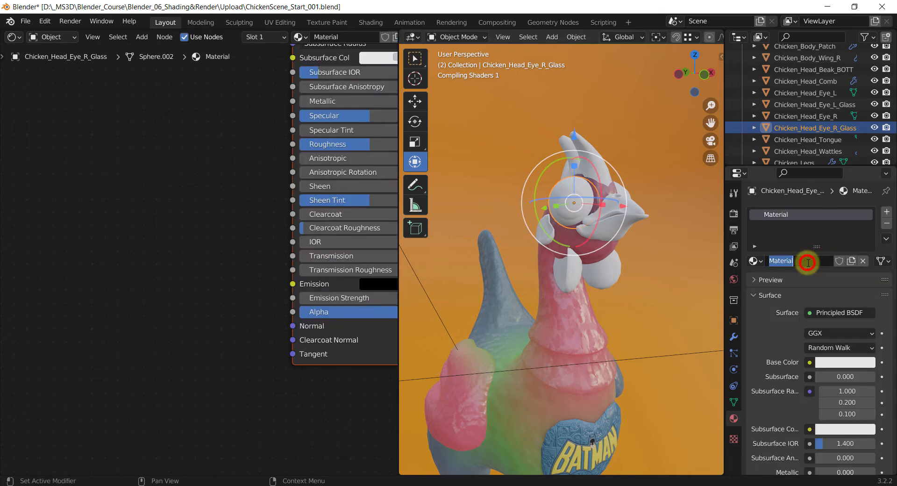
type("Glass")
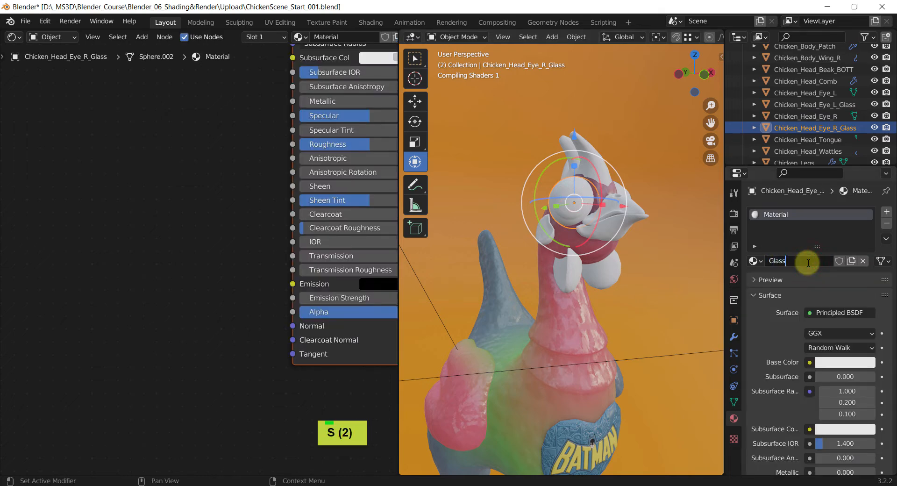
key("Return")
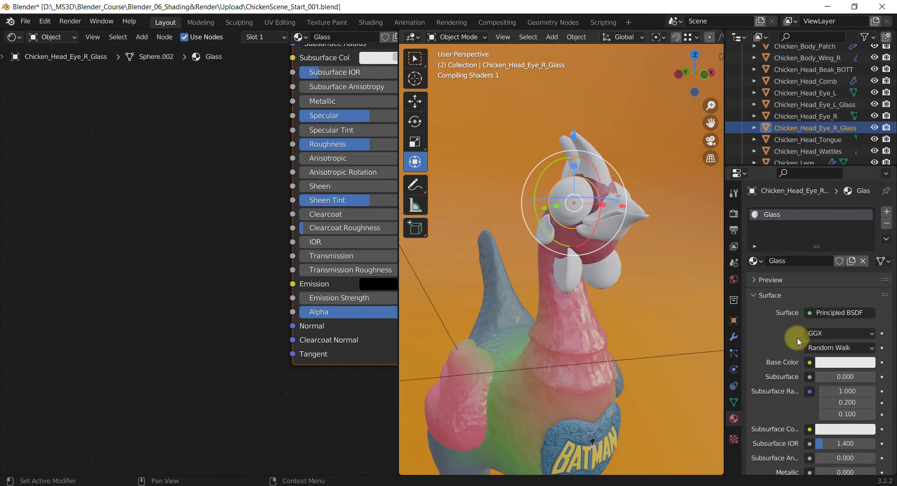
Change the Glass material's surface shader to Glass BSDF and set its IOR to 1.6
left_click(833, 313)
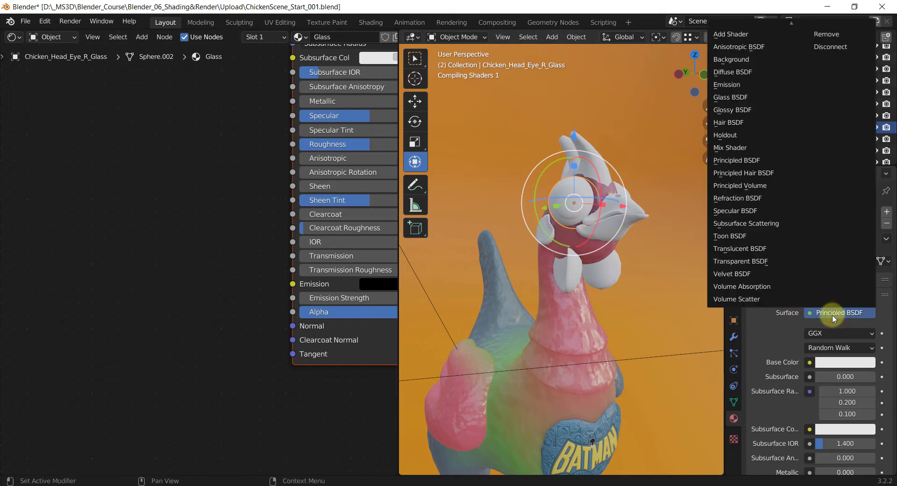
left_click(730, 97)
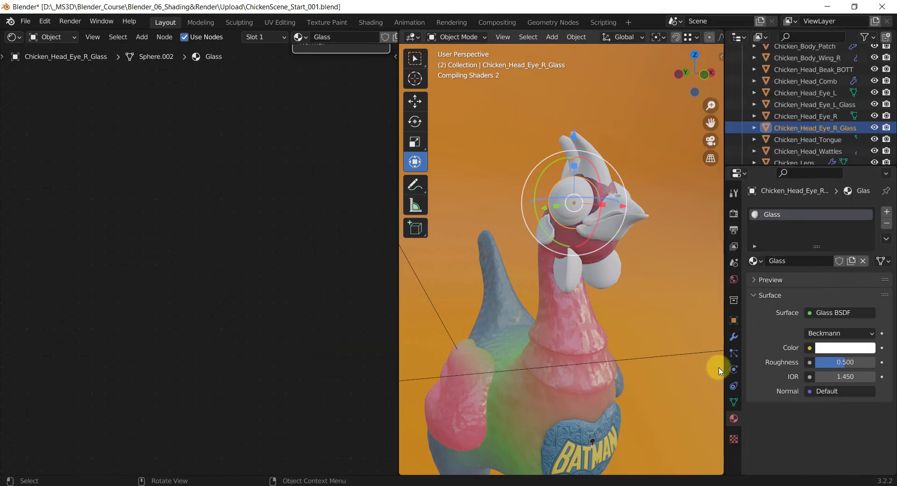
left_click(839, 378)
type("1.")
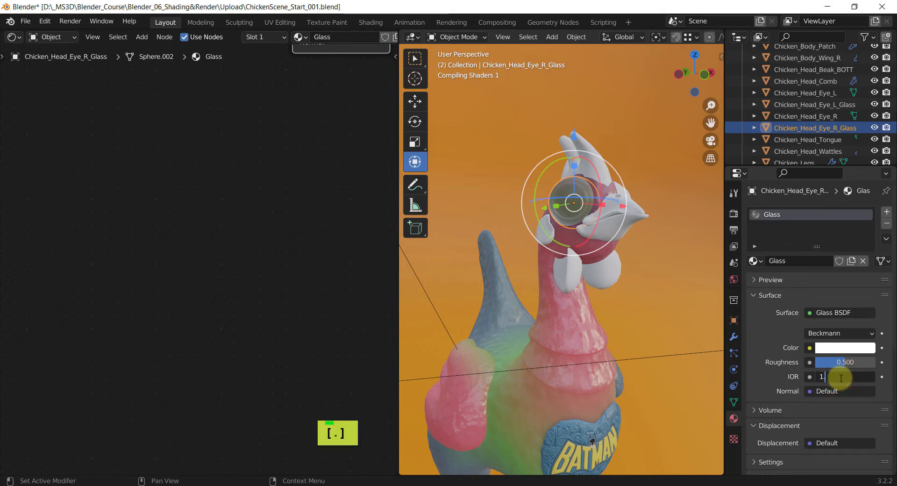
type("6")
key("Return")
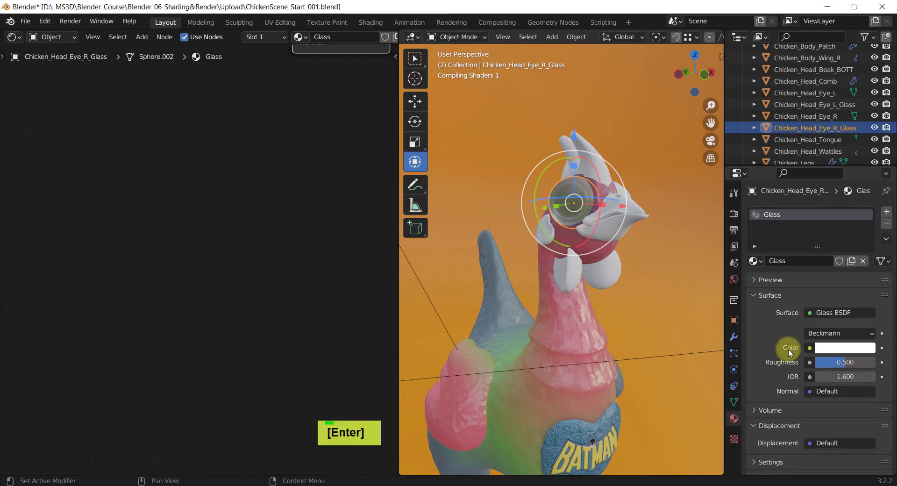
Tint the Glass color pale yellow-green with hue 0.193 and saturation 0.275, and lower its Roughness to 0.185
left_click(847, 347)
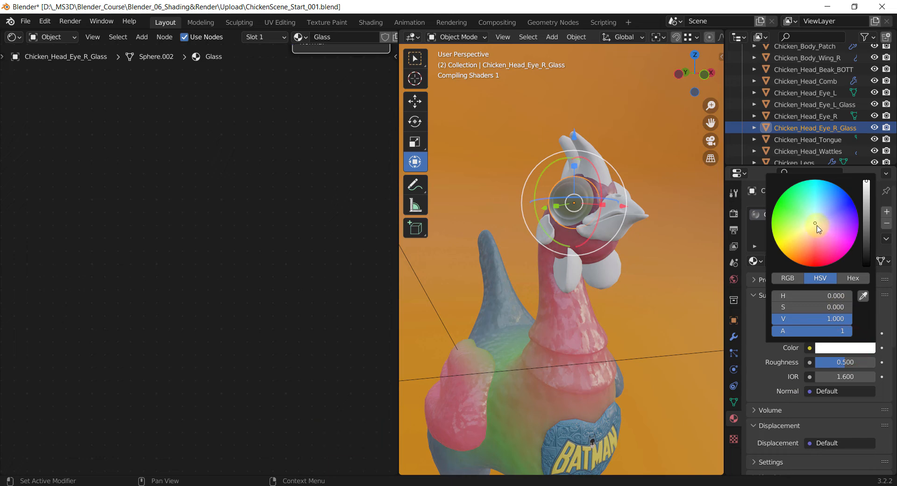
left_click_drag(815, 228, 810, 224)
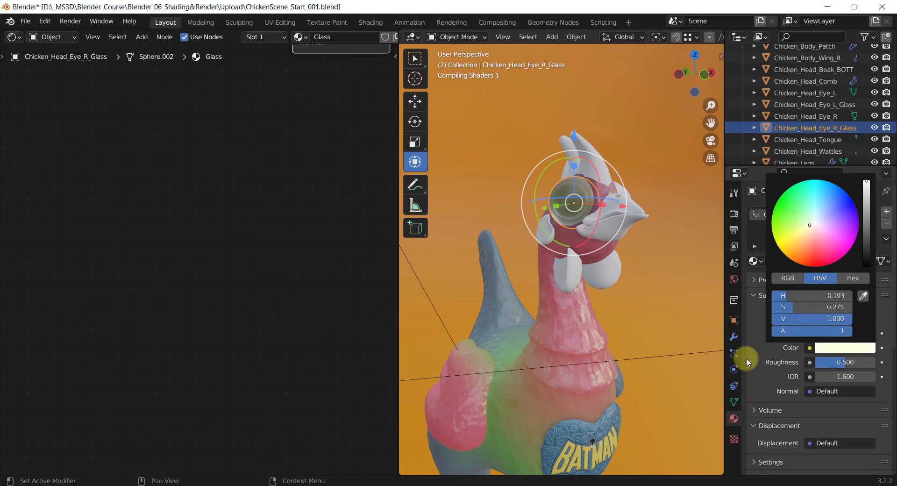
left_click(766, 364)
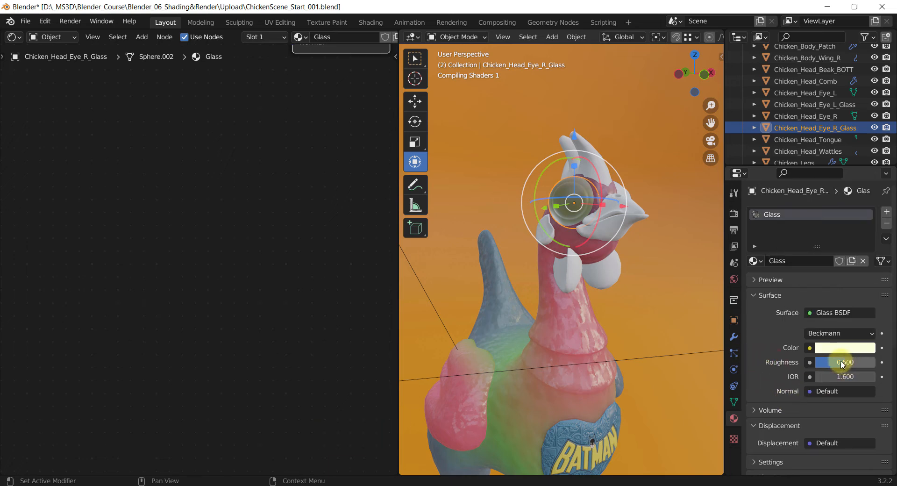
left_click_drag(843, 364, 815, 363)
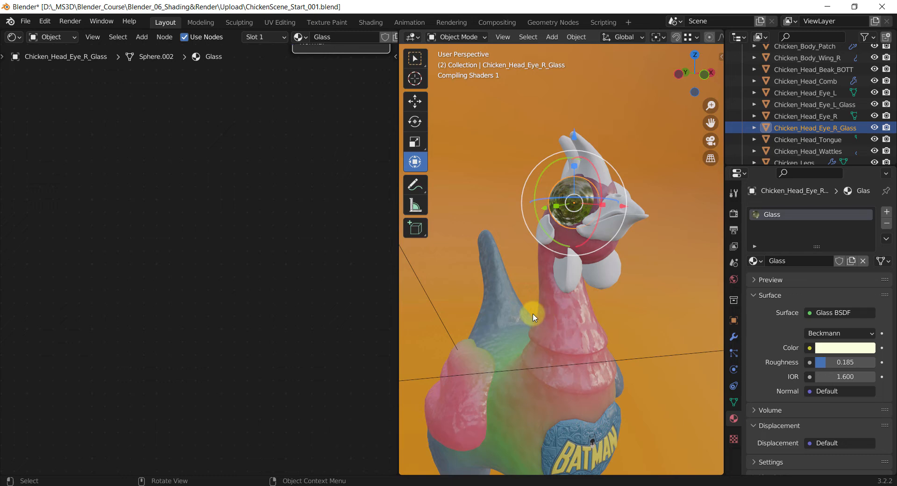
Render the current frame, examine the glass eye up close and against the whole chicken, and close the render window
key("F12")
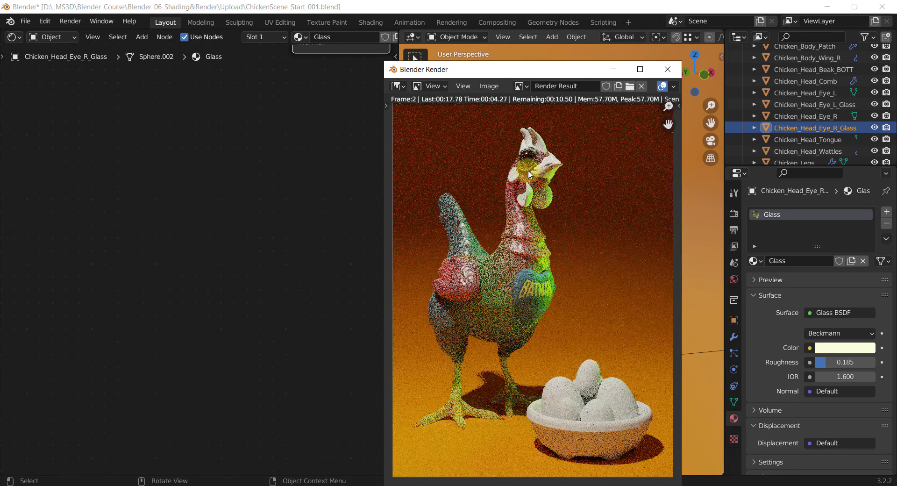
scroll(532, 164, "up", 3)
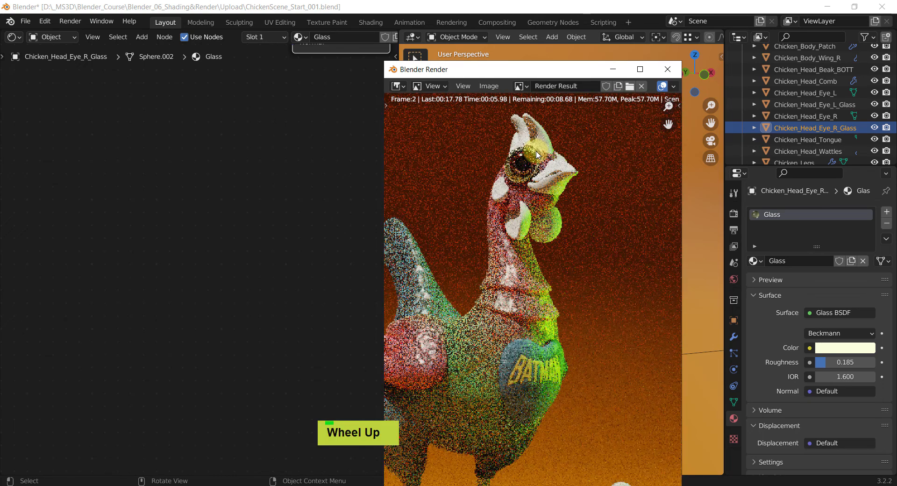
scroll(537, 155, "down", 3)
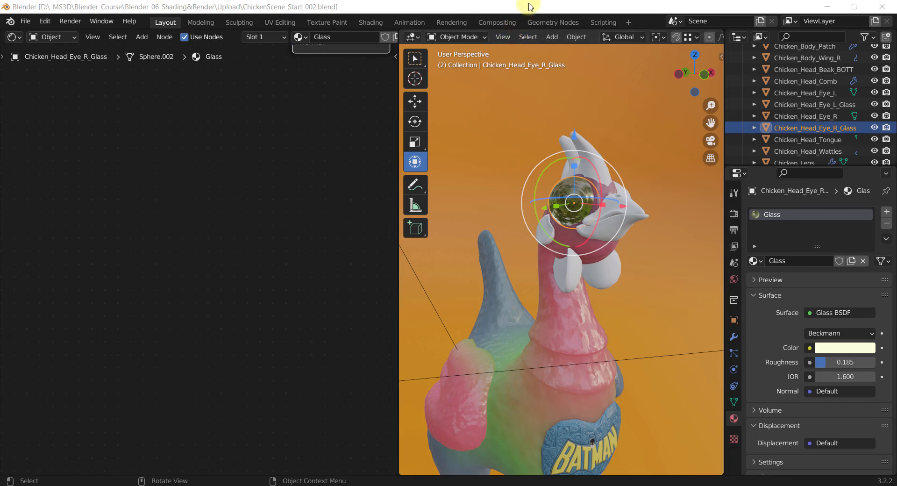
scroll(578, 222, "up", 2)
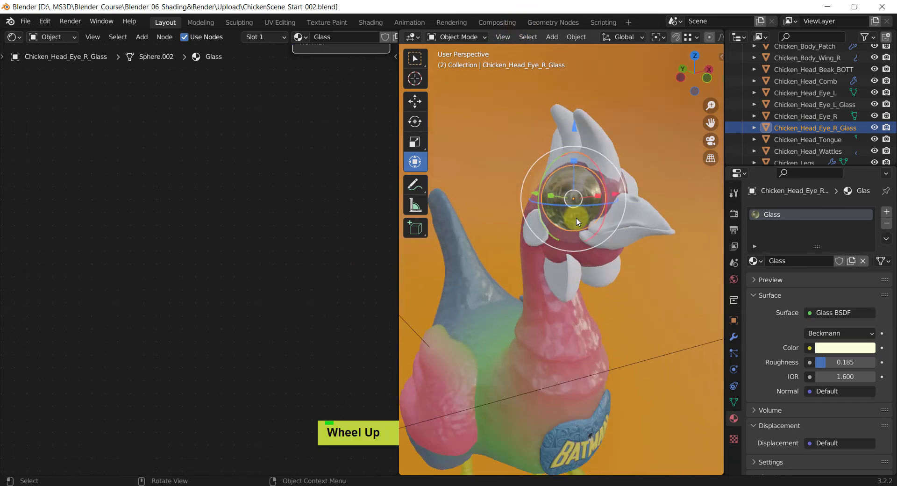
middle_click_drag(578, 222, 573, 194)
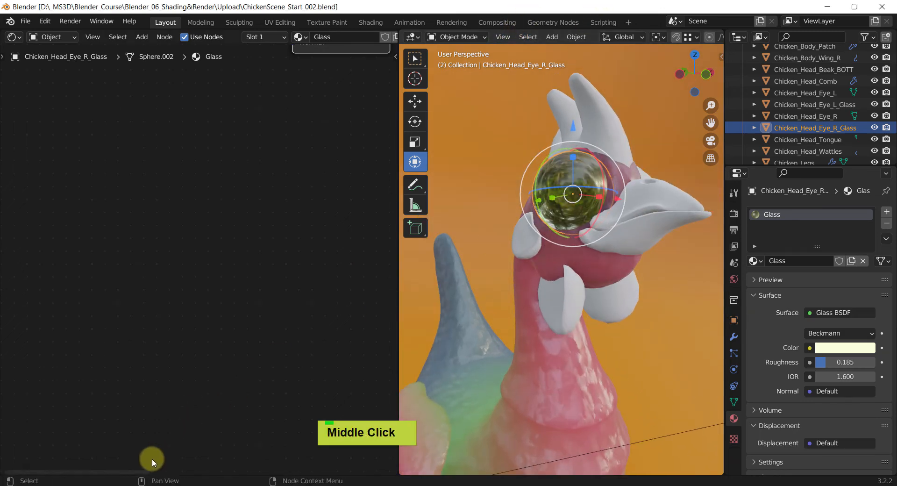
key("alt+Tab")
left_click(654, 249, "alt")
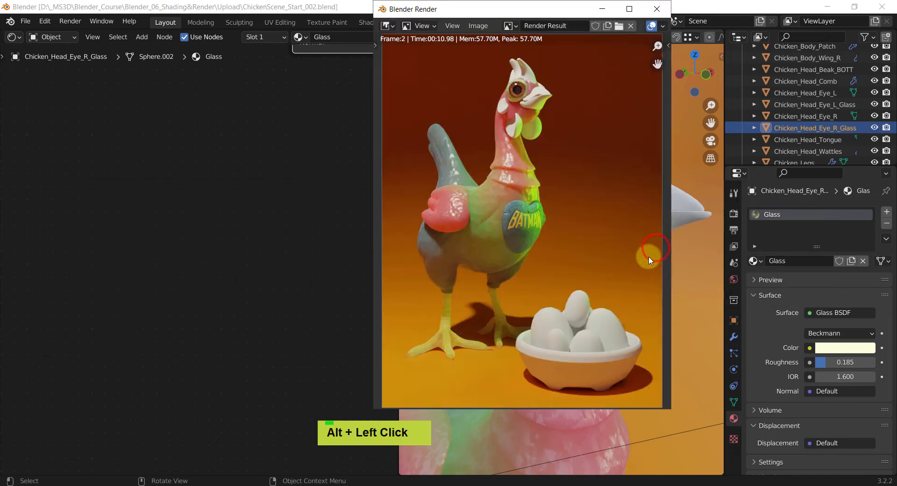
left_click_drag(564, 9, 584, 51)
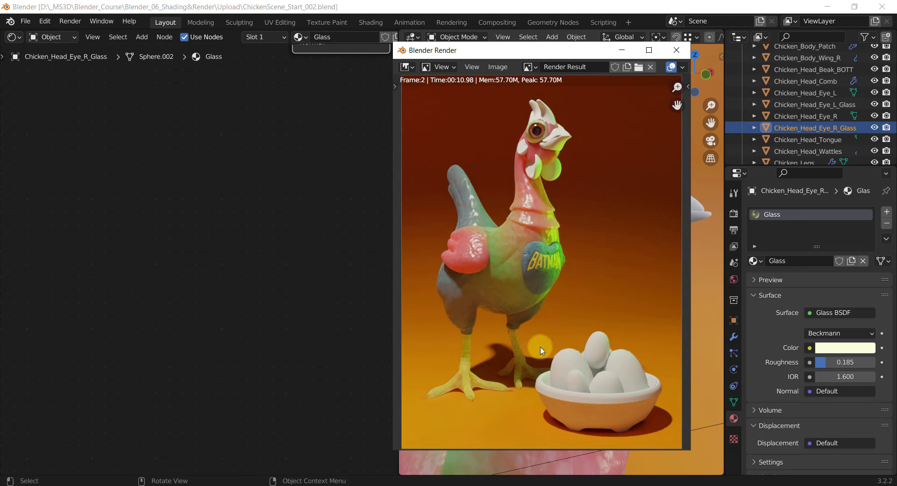
left_click(676, 50)
double_click(234, 279)
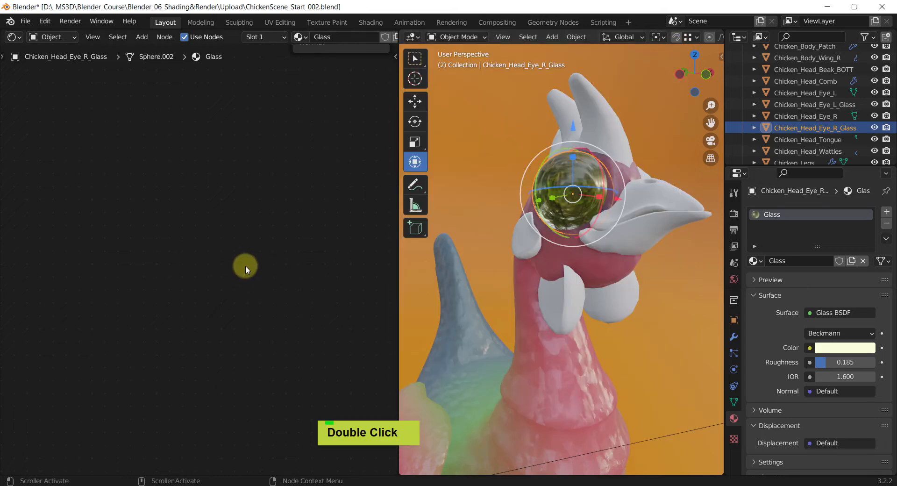
Switch the node editor to the World shader and add an Environment Texture node in front of the Background node
left_click(53, 37)
left_click(60, 66)
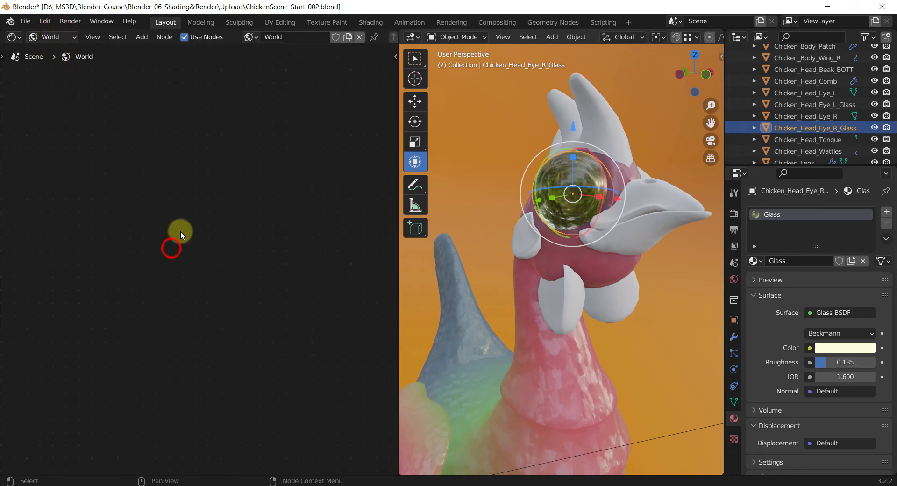
scroll(180, 231, "down", 3)
scroll(224, 232, "up", 3)
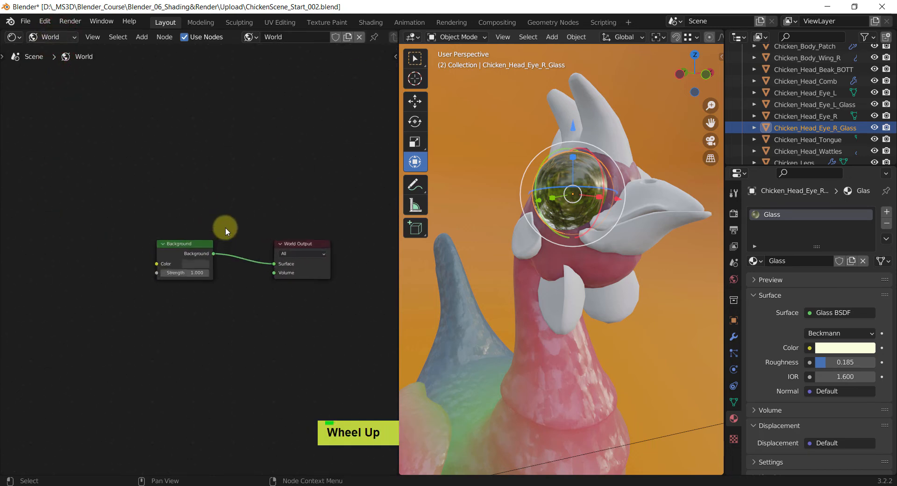
scroll(225, 227, "up", 2)
middle_click_drag(260, 209, 271, 151, "shift")
key("shift+a")
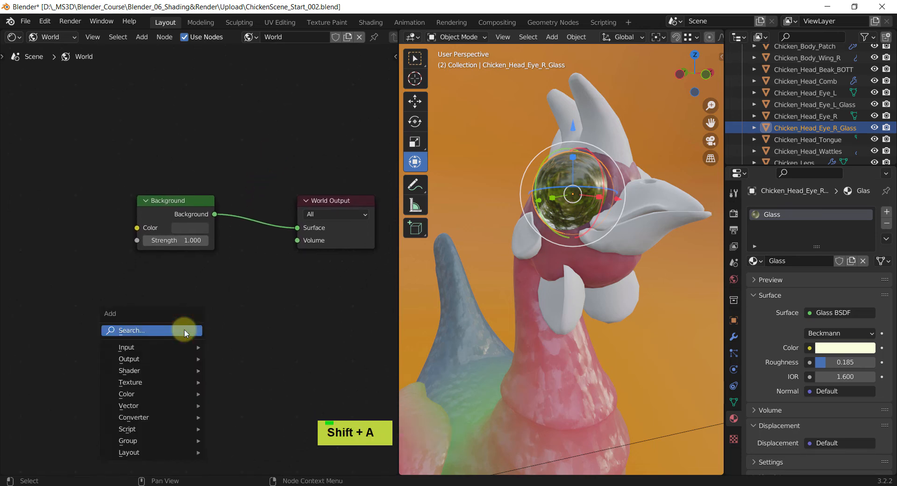
left_click(184, 330)
type("Env")
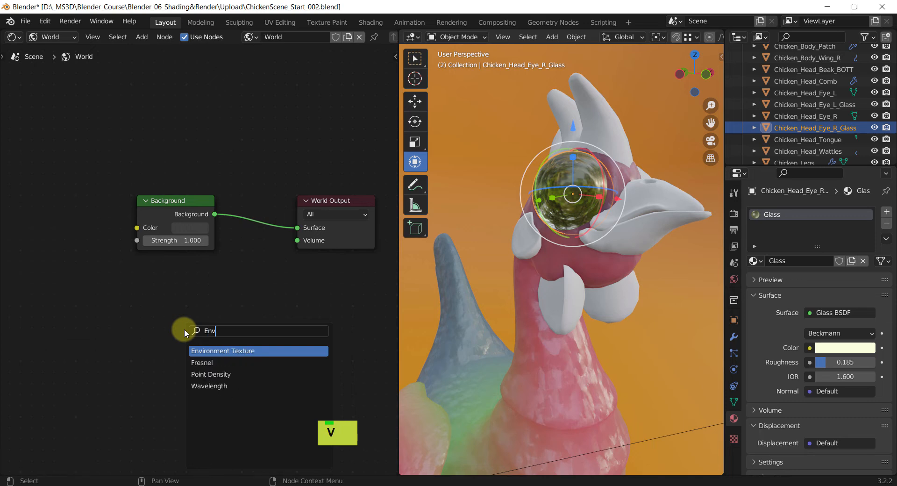
key("Return")
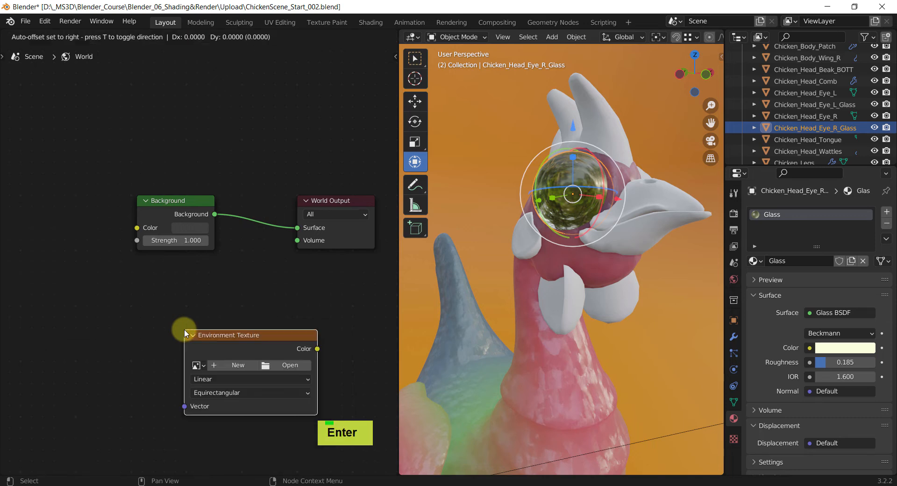
left_click(54, 195)
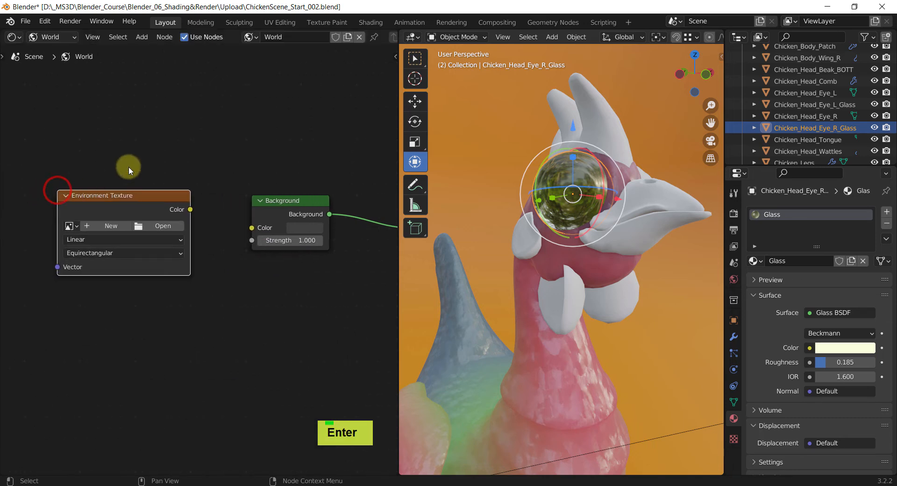
middle_click_drag(173, 150, 162, 165, "shift")
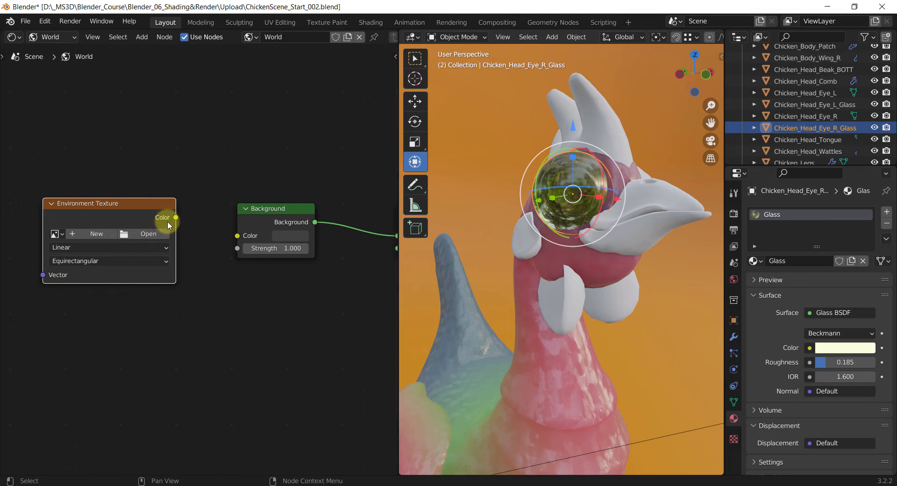
Connect the Environment Texture's Color to the Background's Color and load kunsthistorisches.hdr as its image
mouse_move(176, 218)
left_mouse_down()
mouse_move(214, 238)
mouse_move(238, 235)
left_mouse_up()
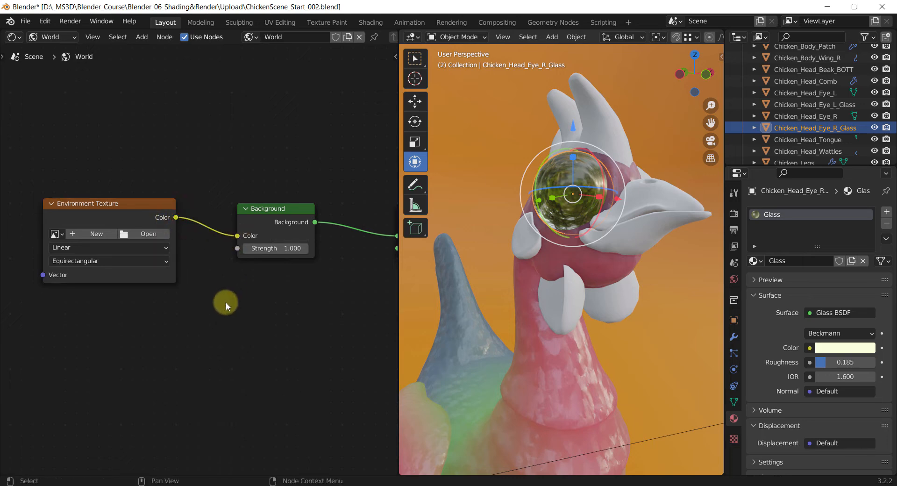
left_click(226, 300)
left_click(140, 232)
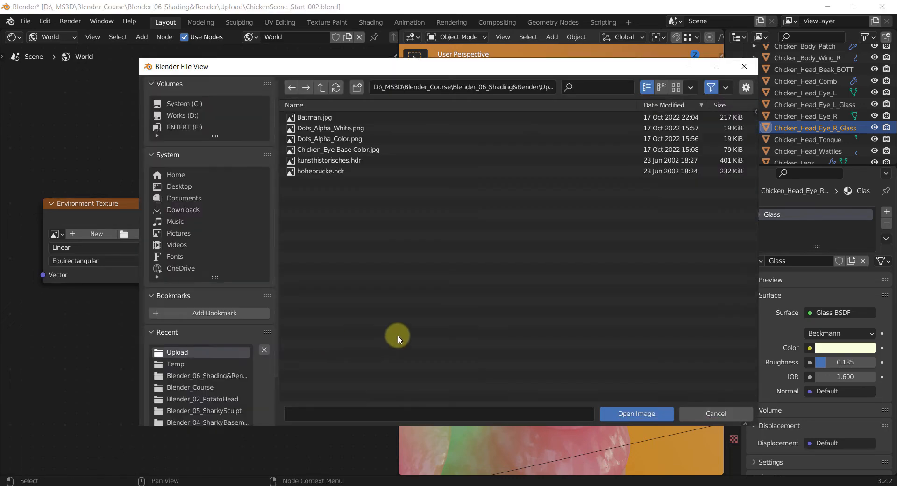
left_click_drag(411, 81, 467, 194)
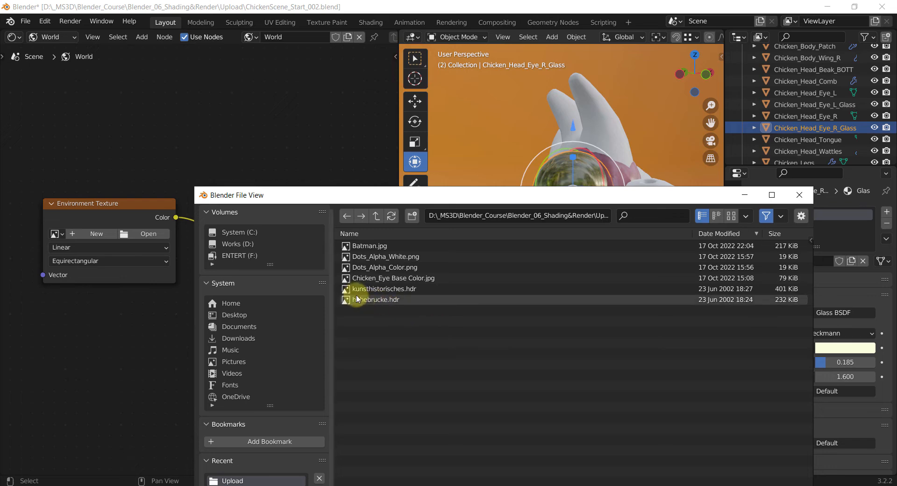
left_click(399, 288)
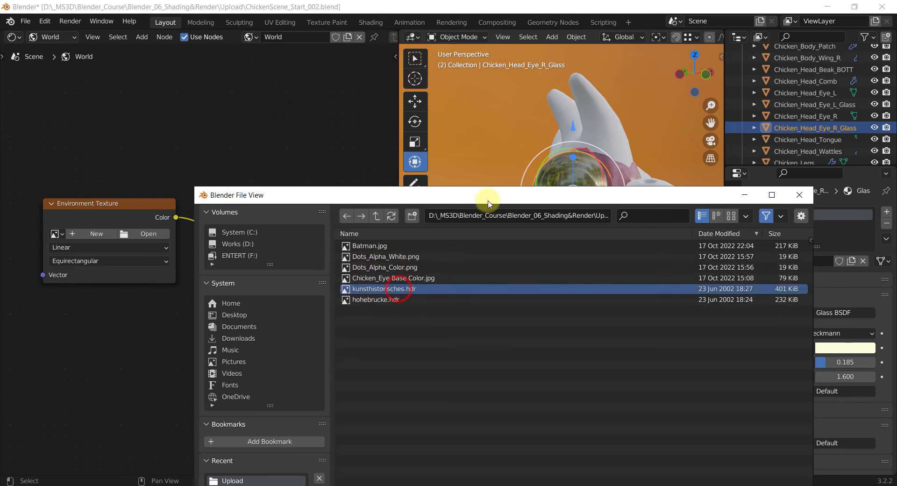
left_click_drag(466, 195, 433, 163)
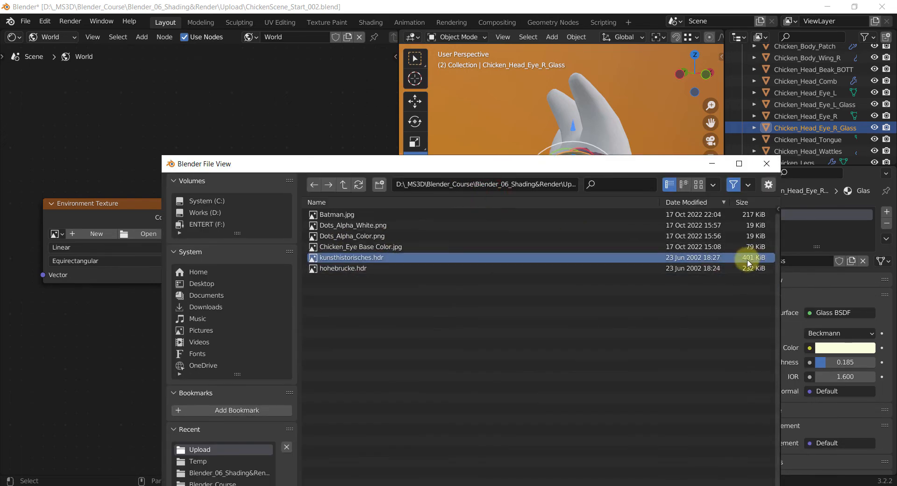
left_click_drag(615, 155, 596, 111)
left_click(652, 417)
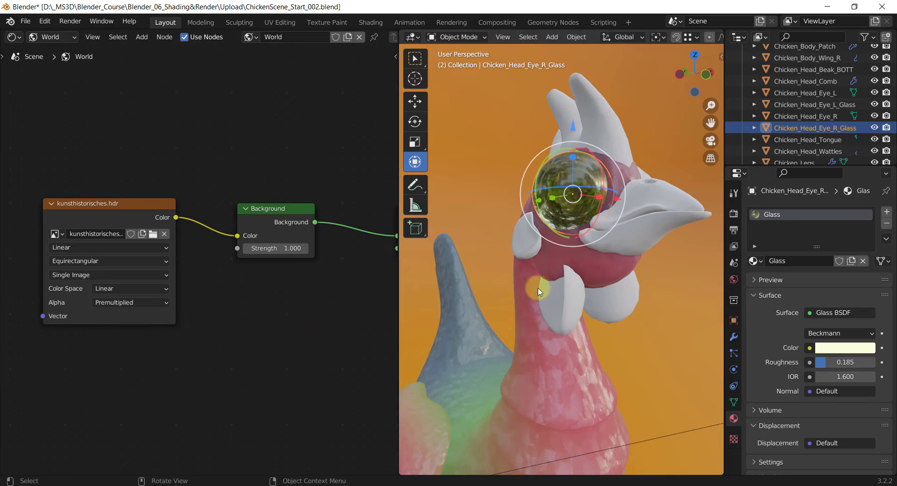
Show the viewport in Rendered shading and examine the chicken's head and glass eye against the environment from several angles
middle_click_drag(548, 288, 542, 290, "shift")
scroll(564, 280, "down", 2)
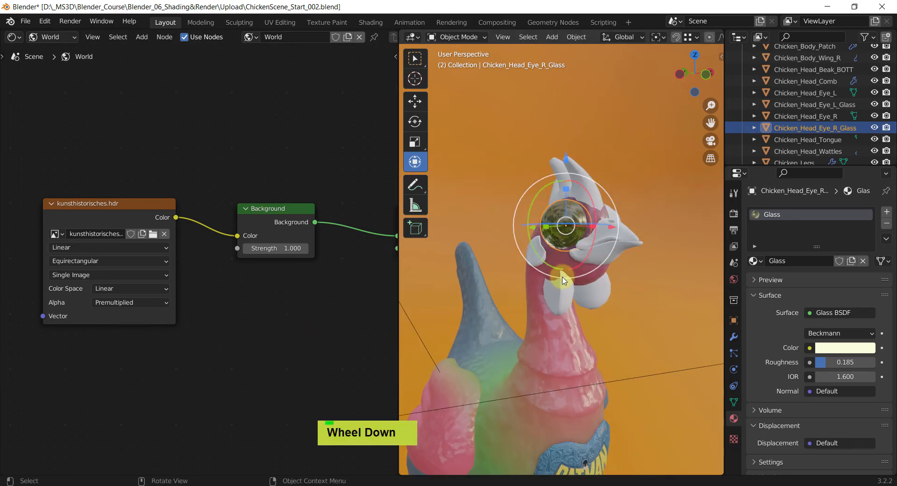
scroll(563, 280, "up", 1)
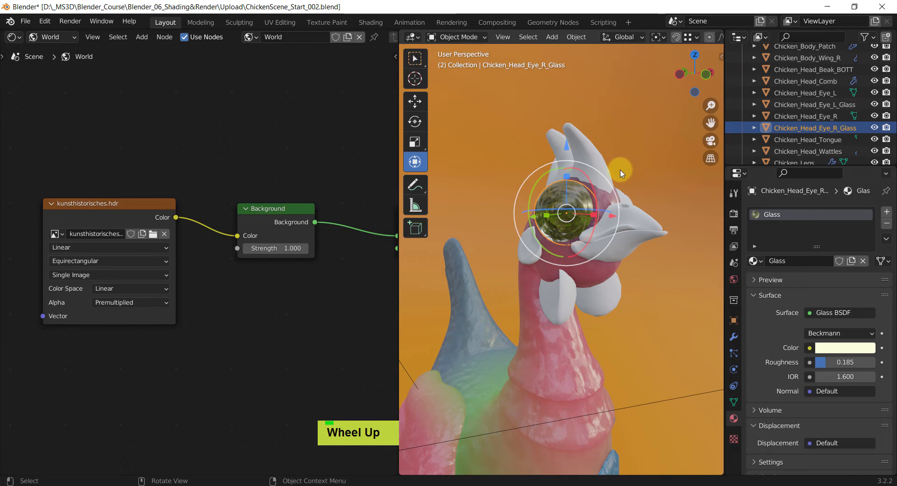
key("z")
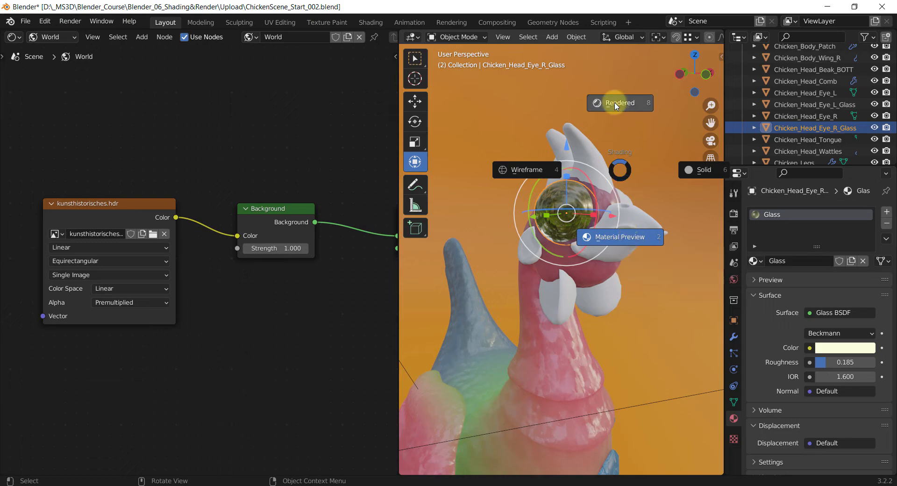
left_click(607, 231)
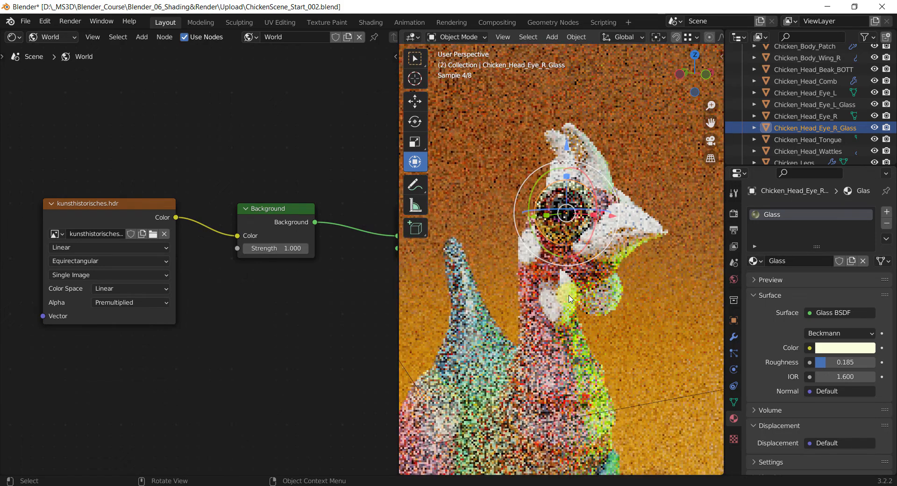
middle_click(539, 307)
middle_click_drag(539, 307, 608, 146)
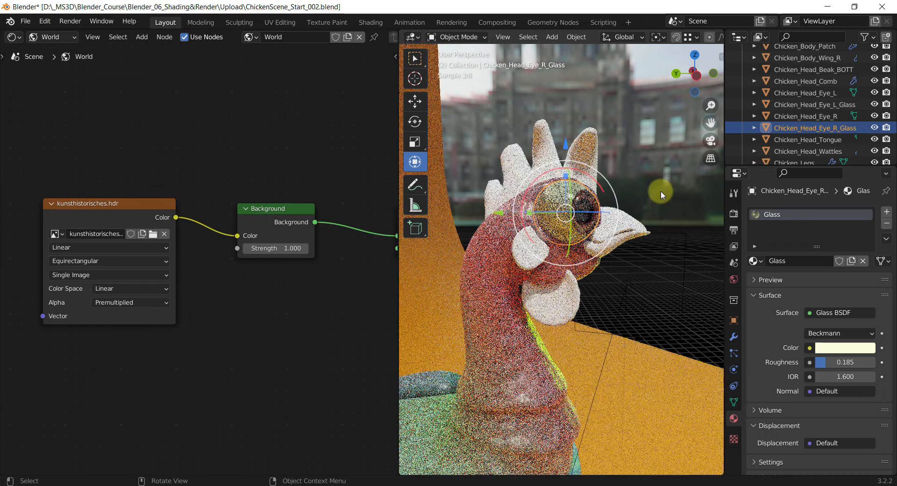
middle_click_drag(661, 220, 613, 228)
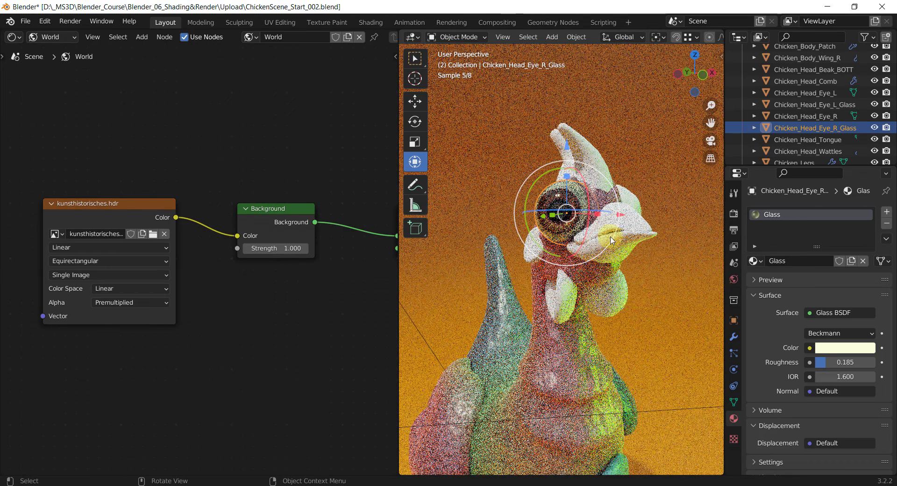
Show the viewport in Material Preview shading
key("z")
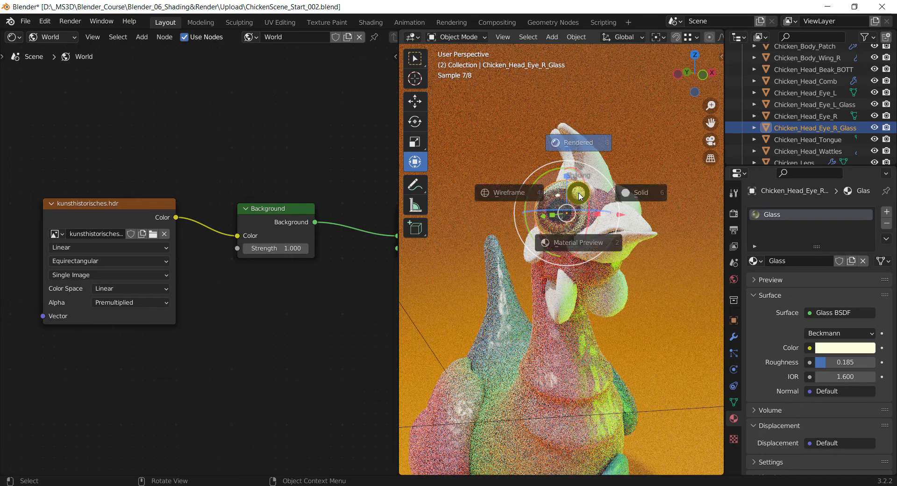
left_click(585, 263)
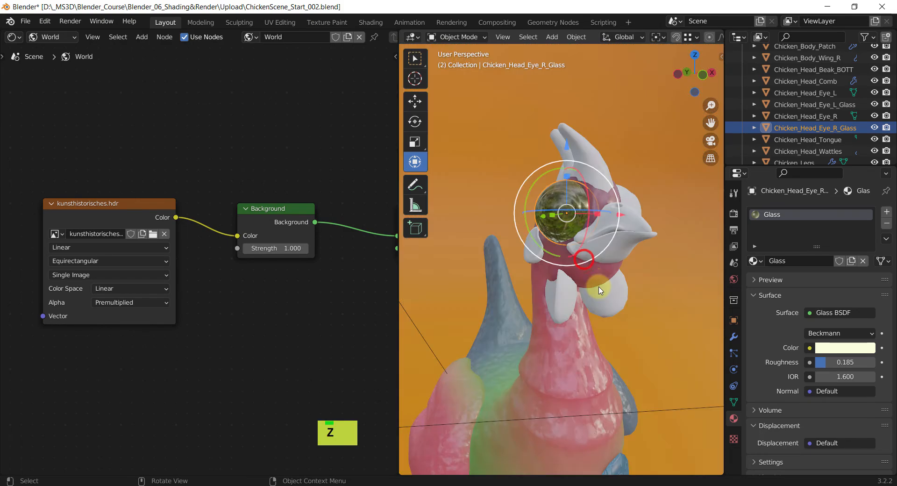
middle_click_drag(589, 278, 618, 220)
middle_click_drag(617, 224, 592, 236)
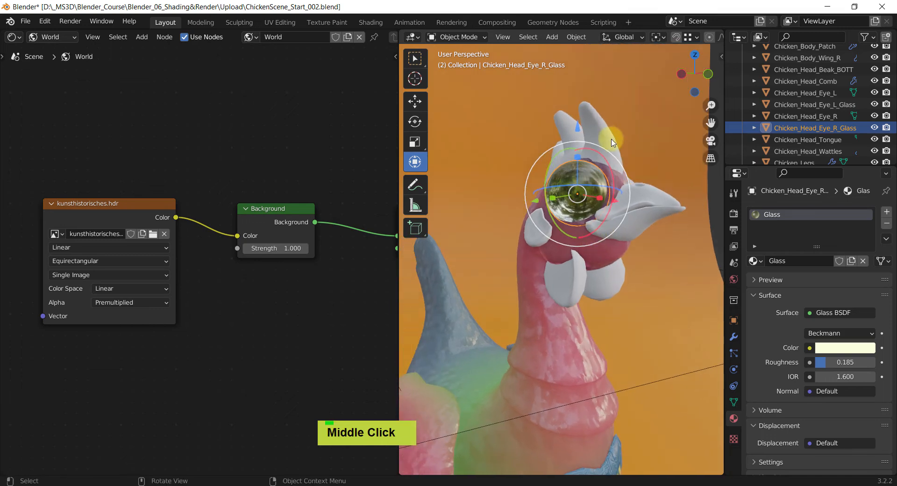
Create a new material on the beak object Chicken_Head_Beak_BOTT and name it Beak
left_click(652, 213)
left_click(808, 261)
left_click(808, 262)
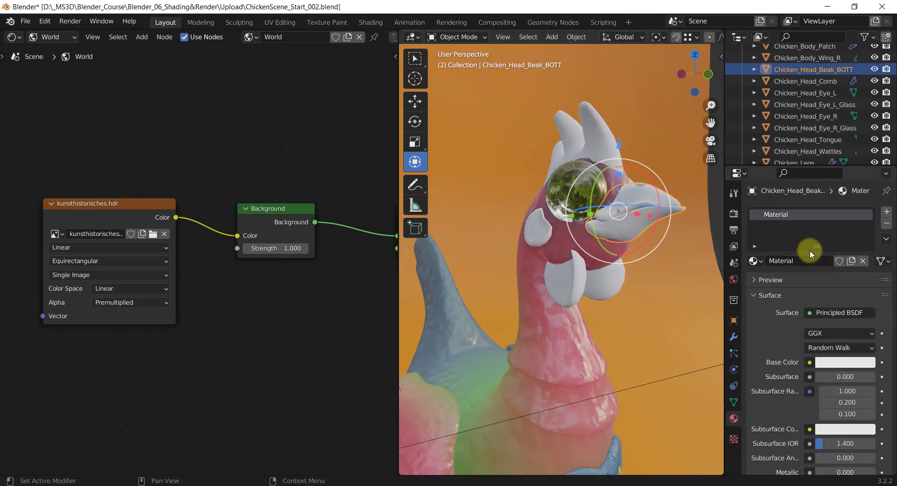
type("Beak")
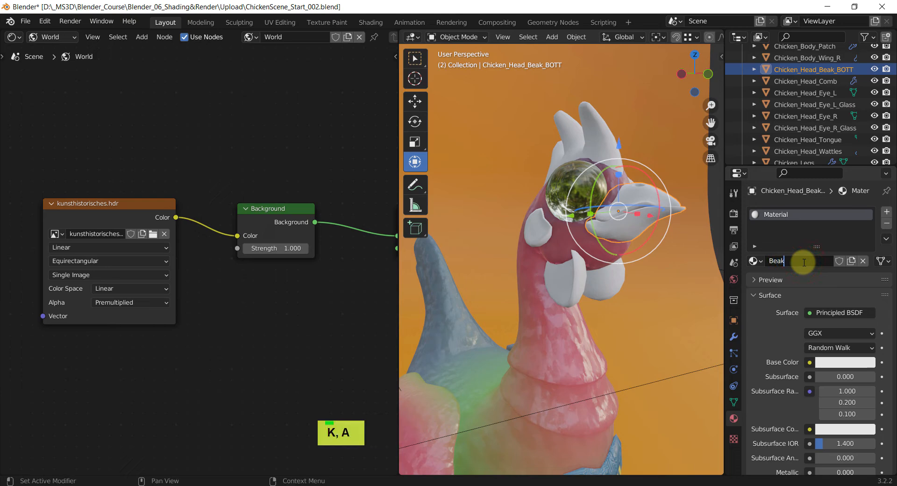
key("Return")
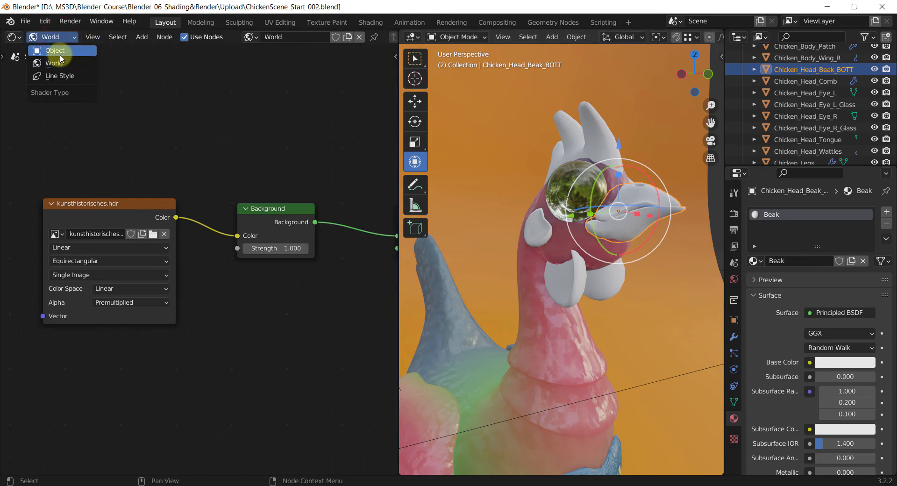
Switch the node editor back to the Object shader and set the Beak material's Base Color to orange
left_click(59, 54)
middle_click_drag(156, 202, 125, 181)
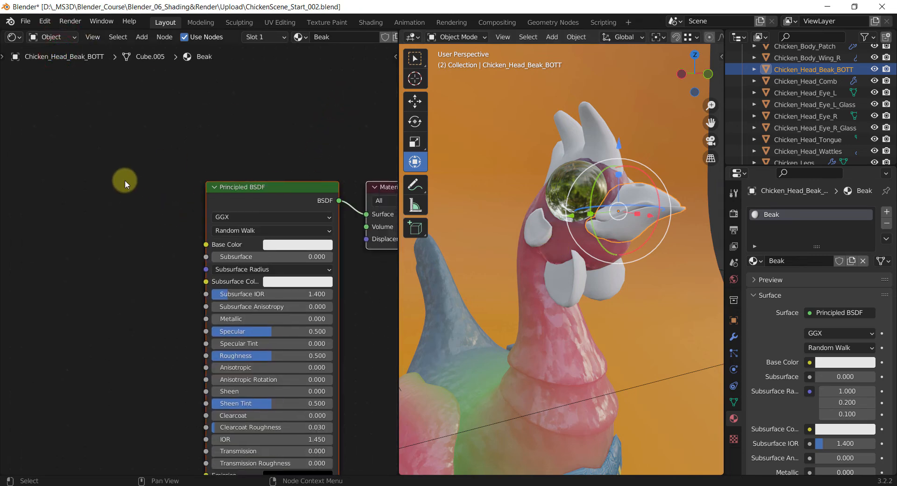
left_click(306, 251)
left_click(283, 158)
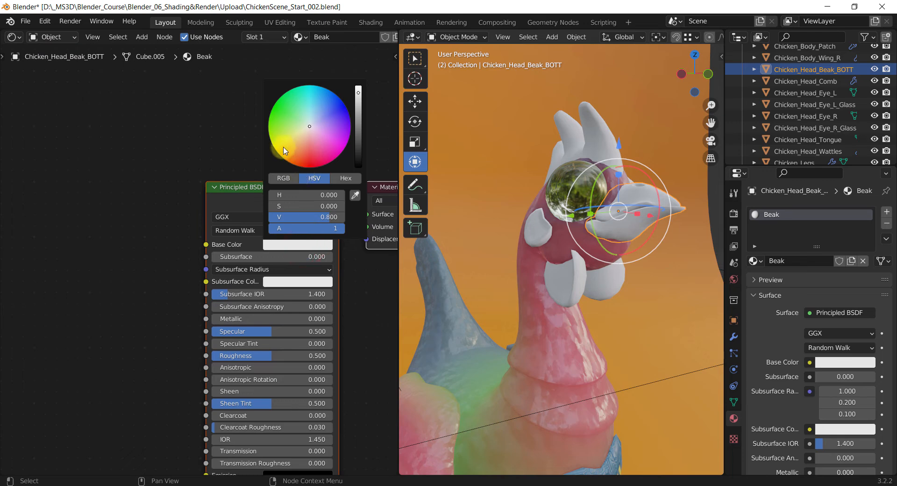
middle_click_drag(144, 236, 101, 227, "shift")
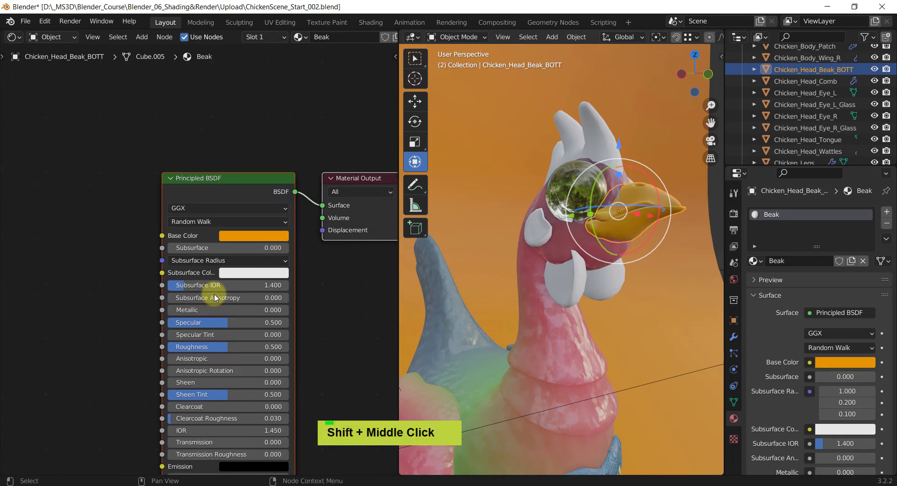
Set the Beak material's Subsurface Color to purple and its Subsurface amount to 0.127
left_click(249, 275)
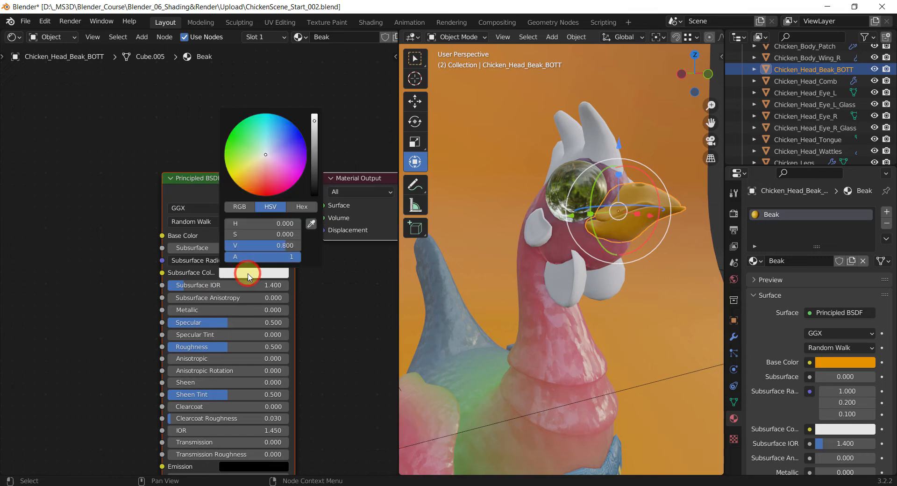
left_click_drag(258, 183, 307, 155)
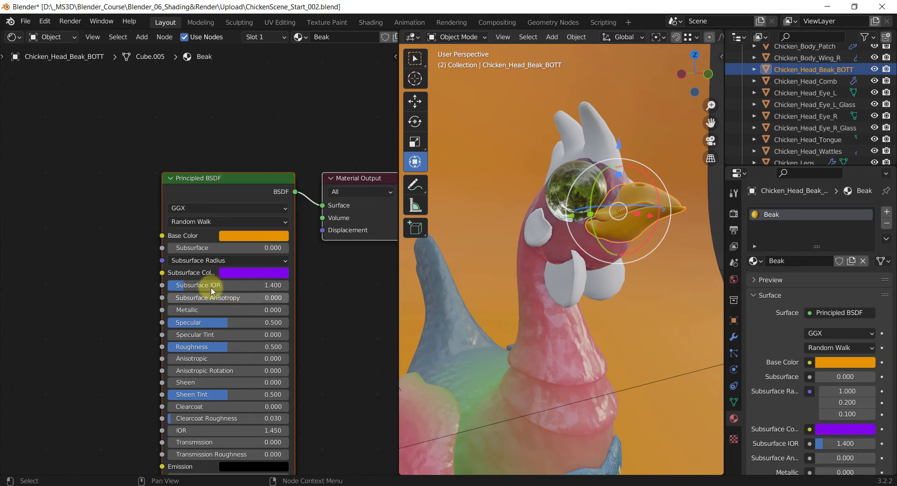
mouse_move(194, 250)
left_mouse_down()
mouse_move(226, 250)
mouse_move(210, 250)
left_mouse_up()
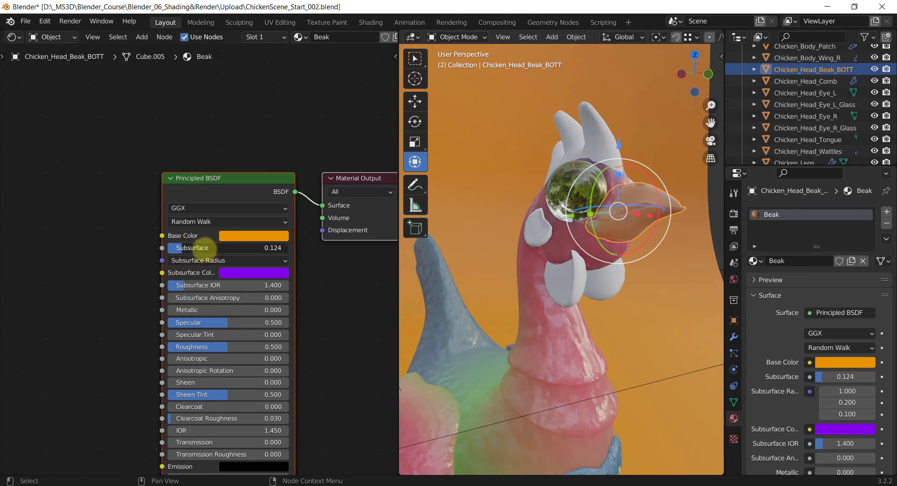
left_click_drag(200, 251, 174, 274)
Set the Beak material's Subsurface Radius to 0.300, 0.070 and 0.070 and show the viewport in Rendered shading
left_click(192, 260)
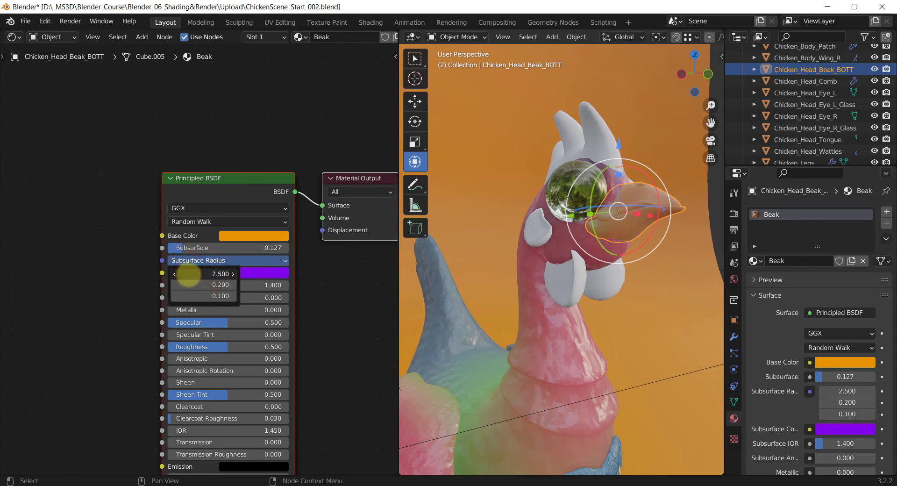
left_click_drag(216, 274, 197, 274)
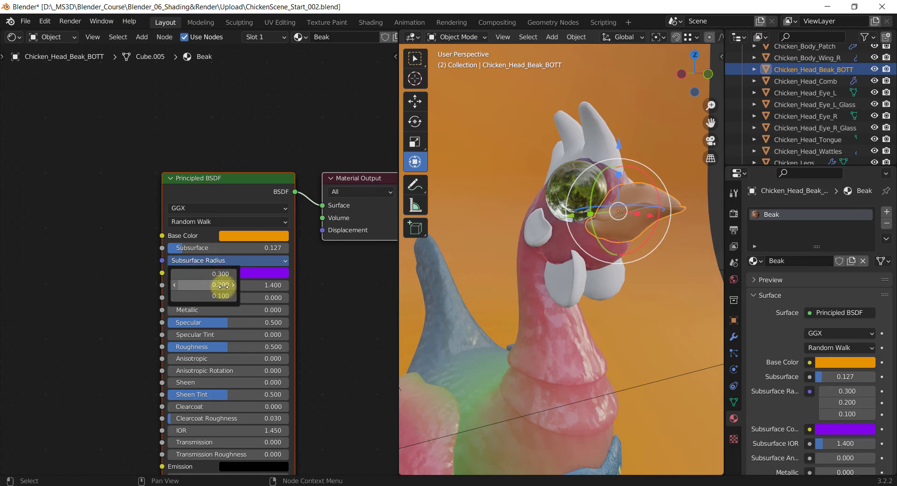
left_click_drag(225, 284, 219, 285)
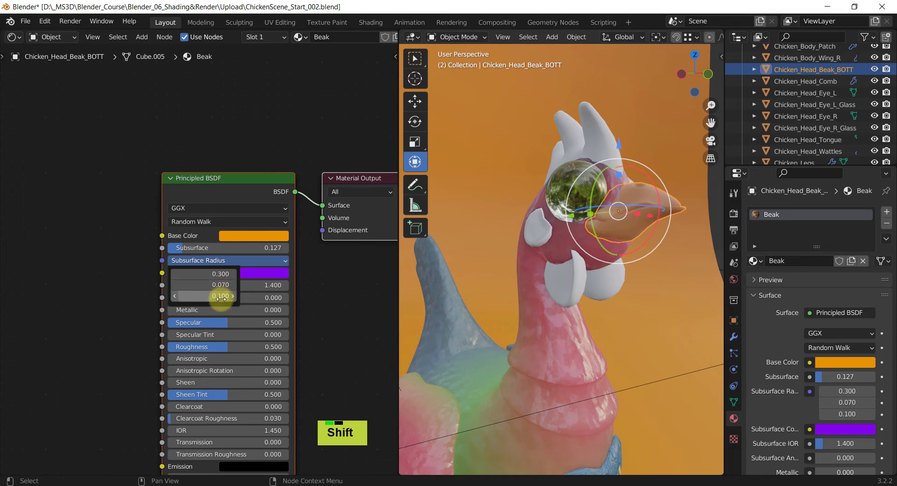
left_click_drag(221, 297, 209, 298, "shift")
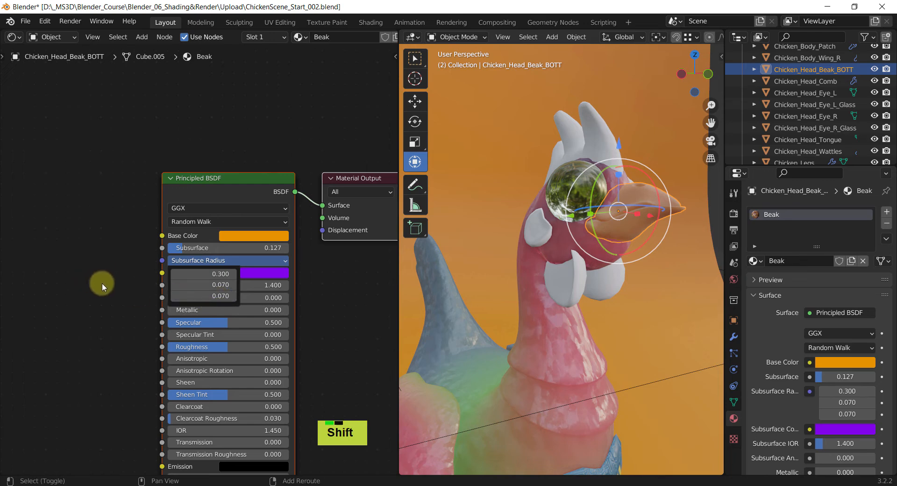
middle_click_drag(140, 280, 127, 248, "shift")
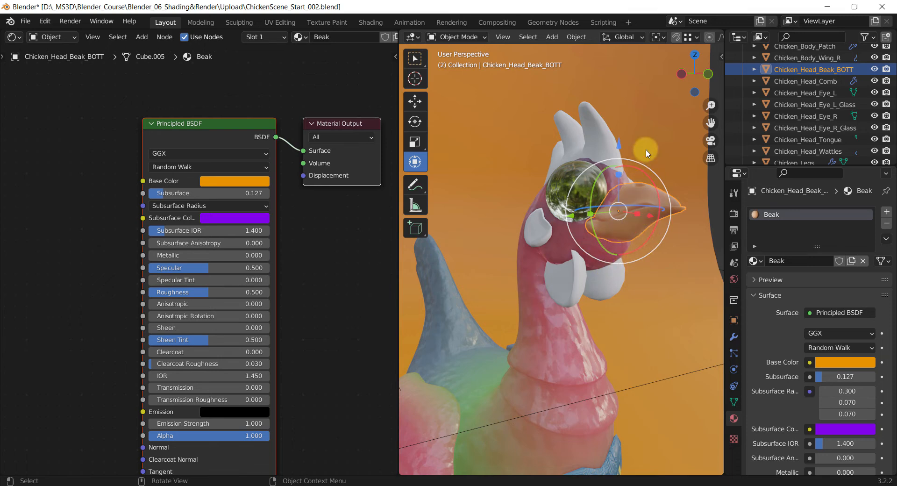
key("z")
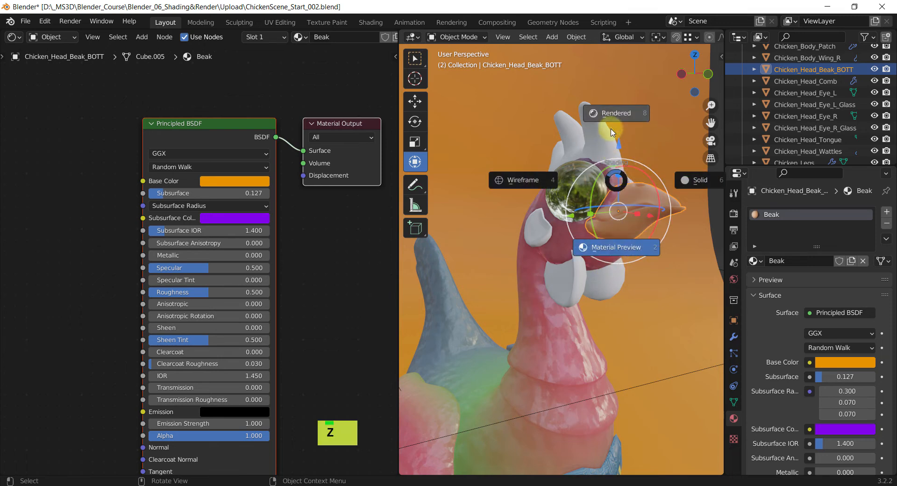
left_click(613, 113)
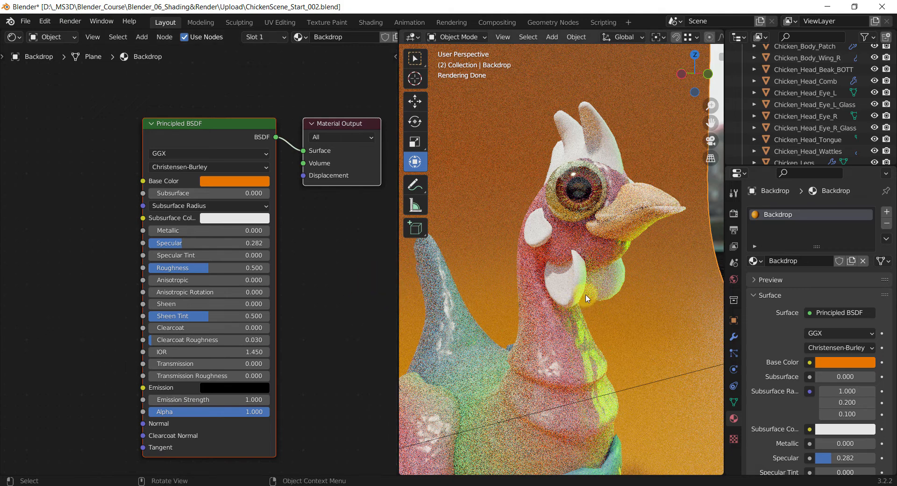
In the chicken's Body material, set the Musgrave Texture's Scale to 38.5 and the Bump node's Strength to 0.08
left_click(539, 326)
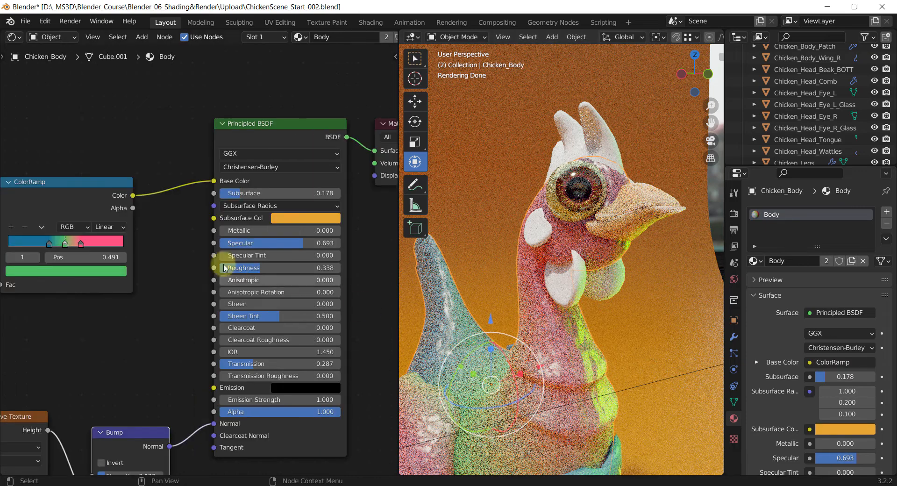
middle_click_drag(143, 249, 205, 192, "shift")
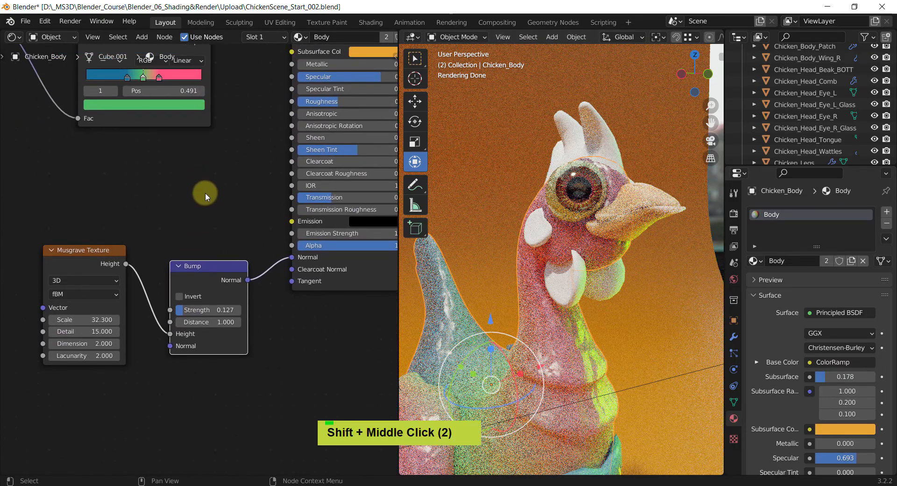
left_click_drag(84, 319, 116, 320)
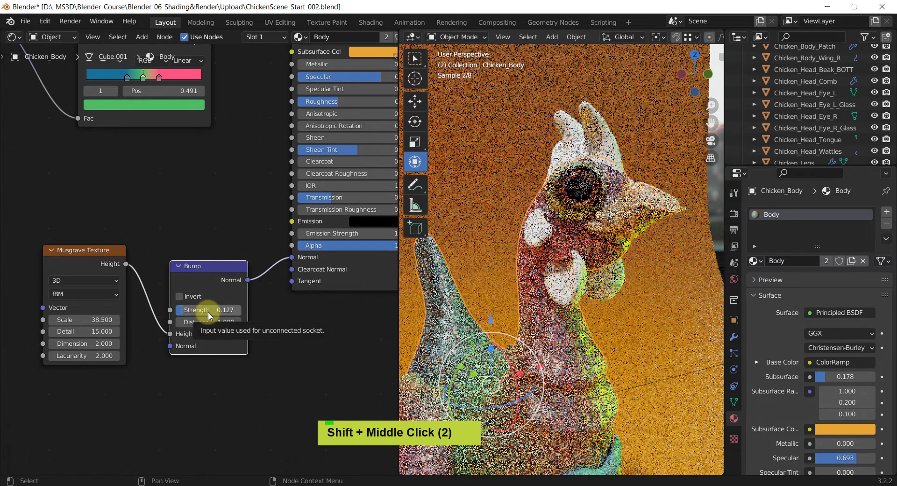
left_click(209, 310)
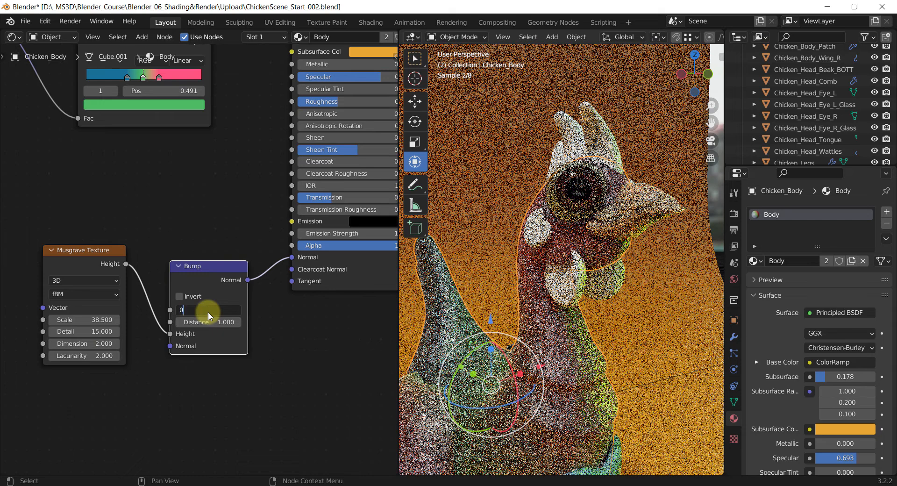
type("0.08")
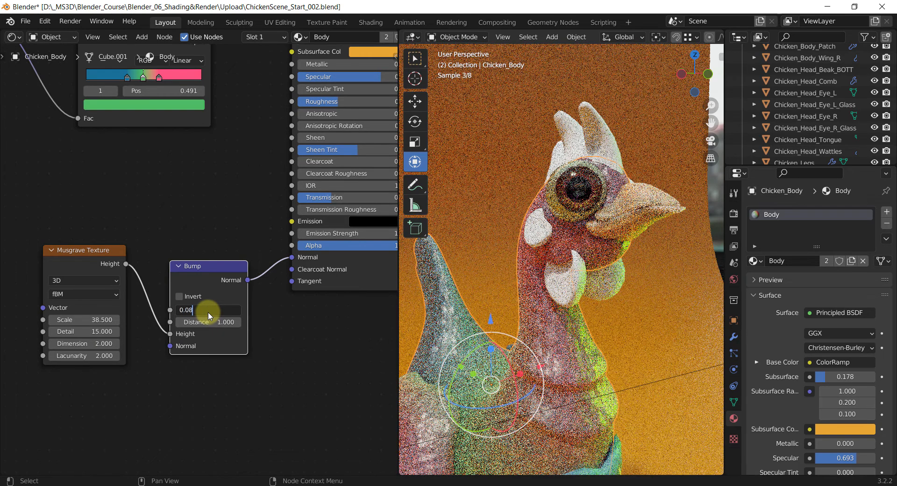
key("Return")
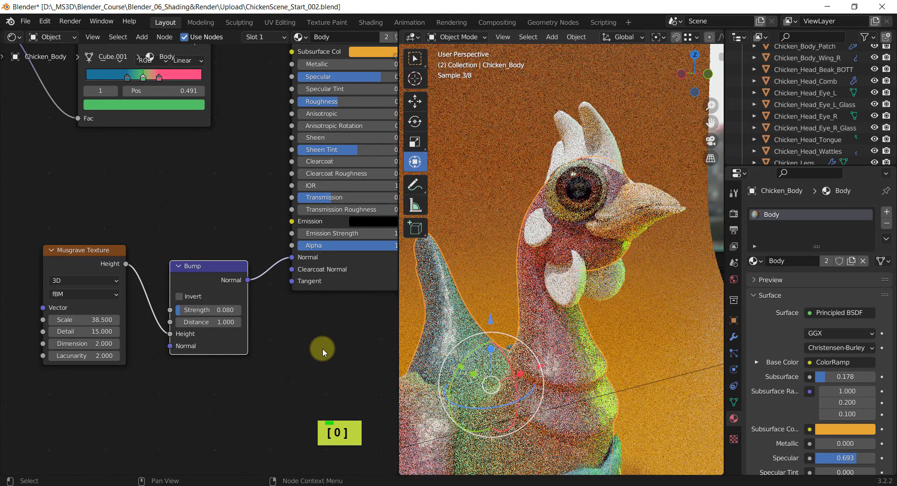
left_click(324, 347)
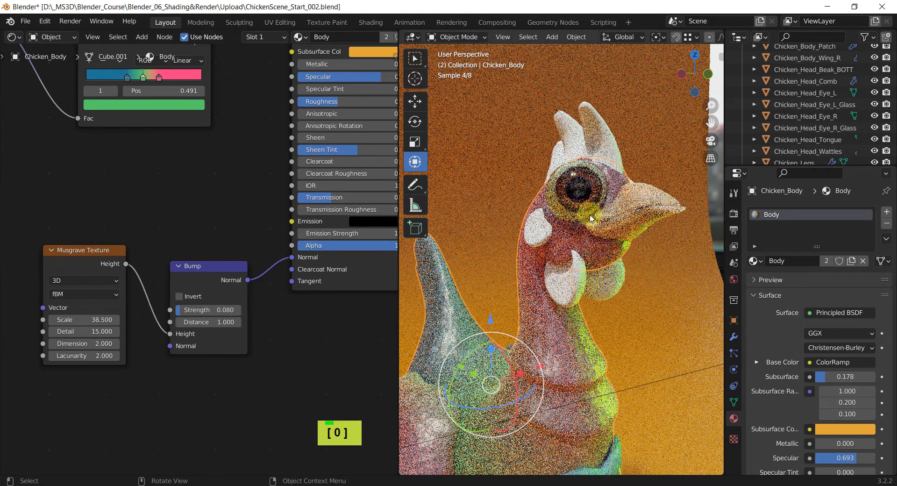
Return the viewport to Material Preview shading and create a new material named CombWattle on Chicken_Head_Comb
key("z")
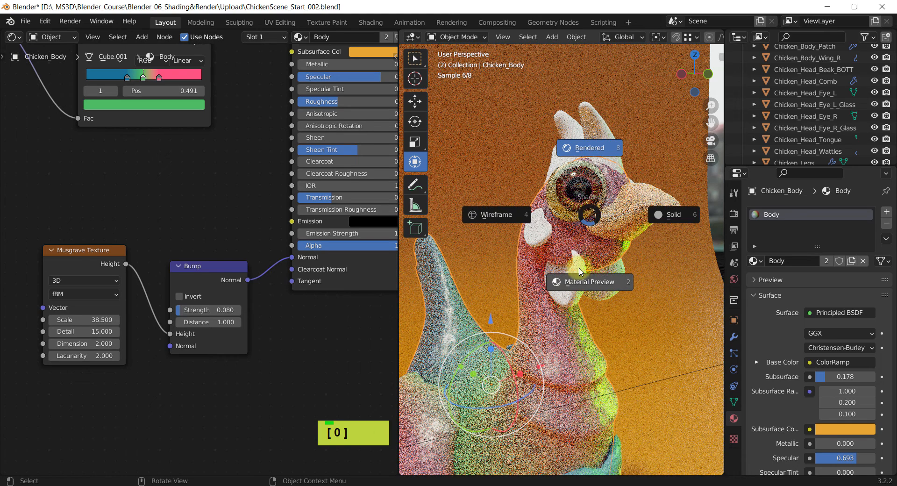
left_click(589, 280)
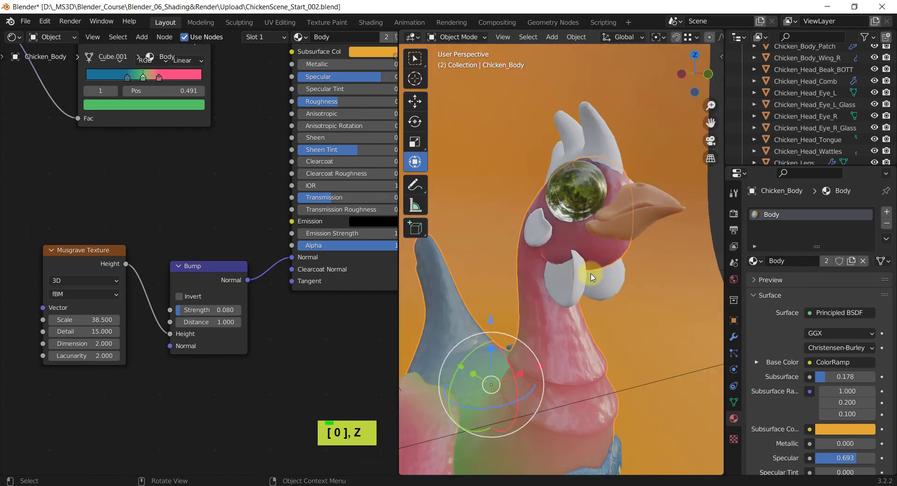
left_click(593, 142)
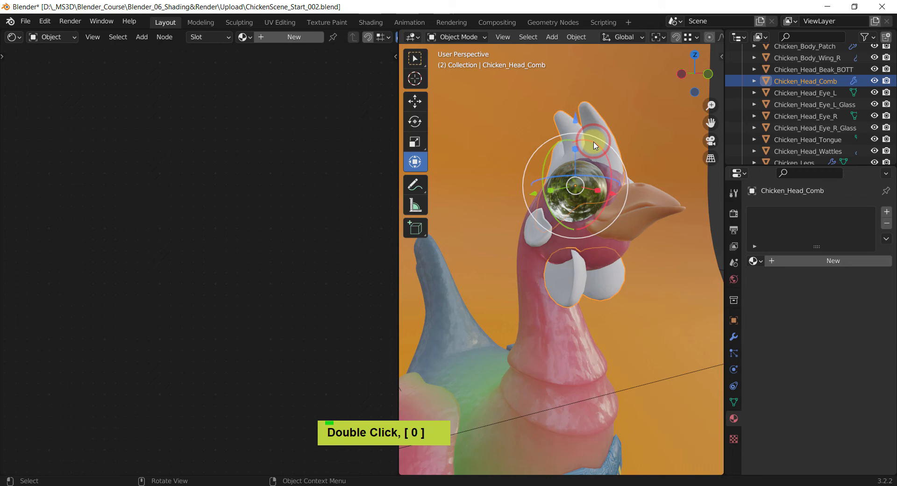
left_click(826, 266)
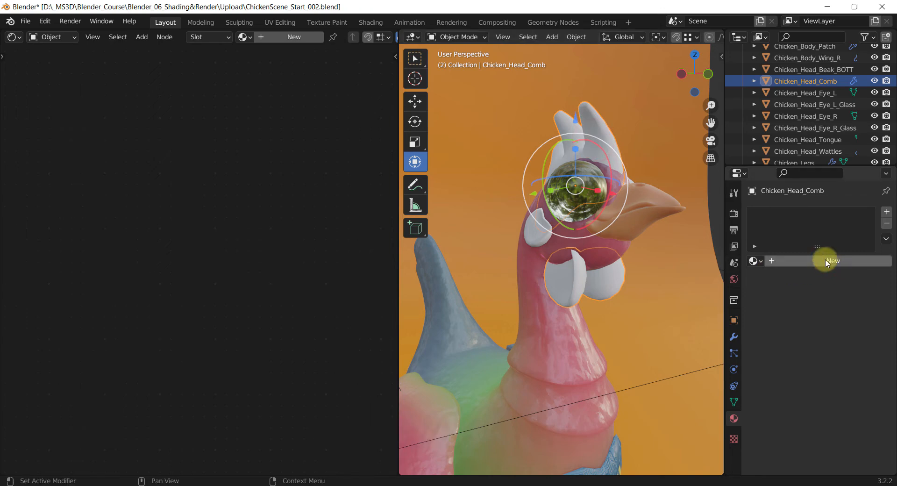
left_click(824, 262)
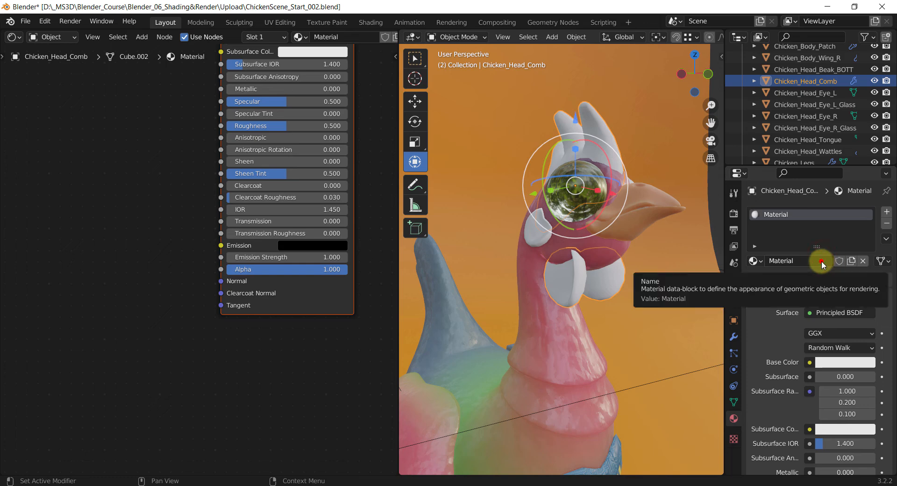
double_click(822, 261)
type("Comb")
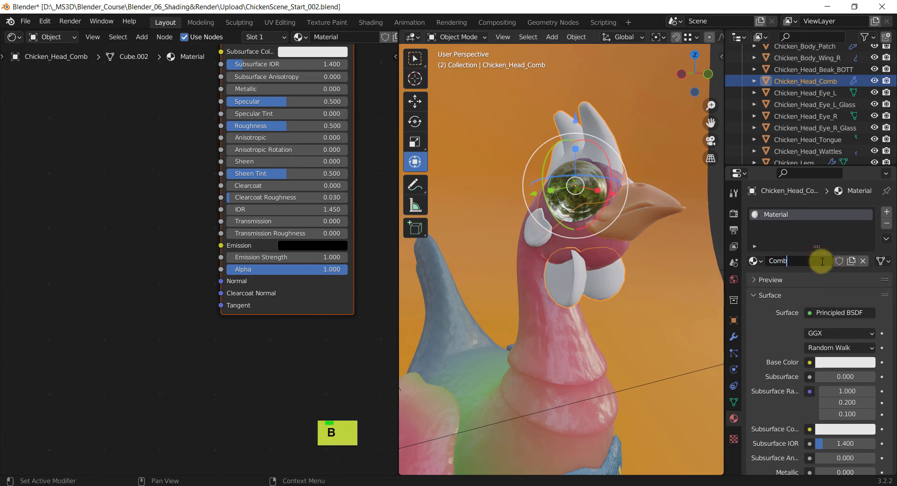
type("Watt")
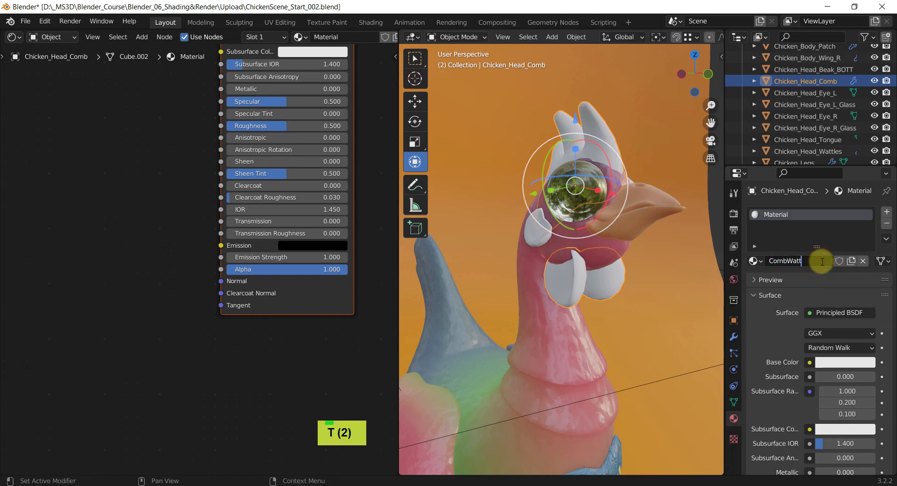
type("le")
key("Return")
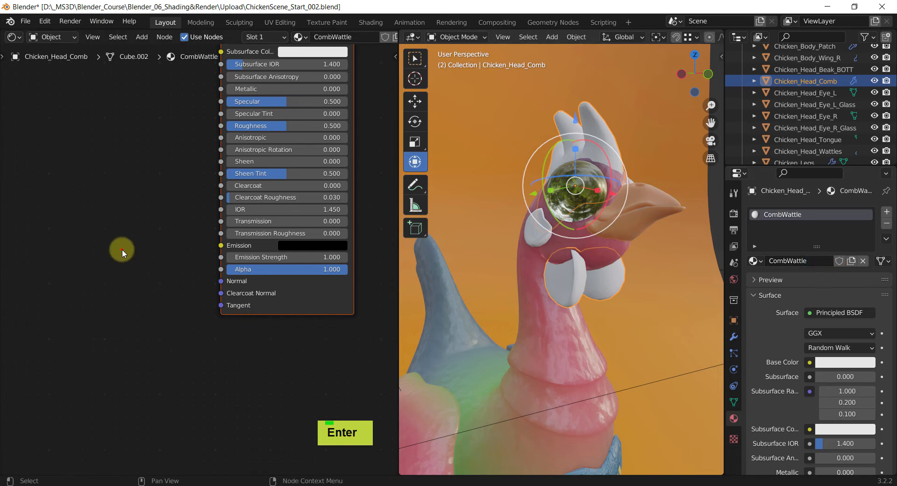
left_click(122, 249)
middle_click_drag(142, 251, 128, 410, "shift")
middle_click_drag(166, 258, 148, 271, "shift")
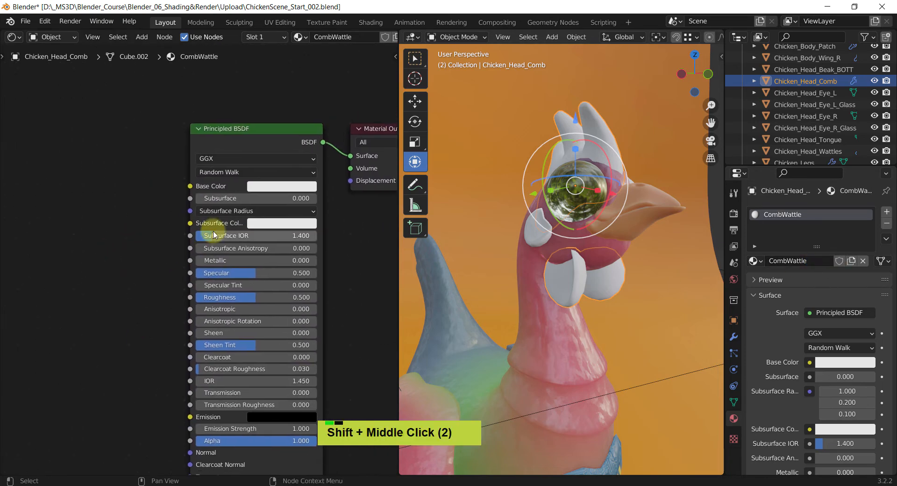
Set the CombWattle material's Base Color to a saturated red
left_click(282, 186)
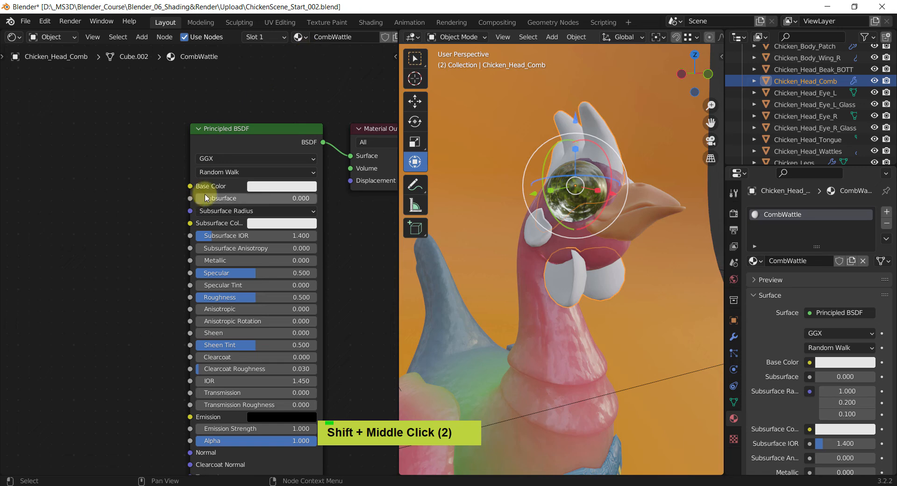
middle_click_drag(83, 218, 15, 280, "shift")
left_click(215, 259)
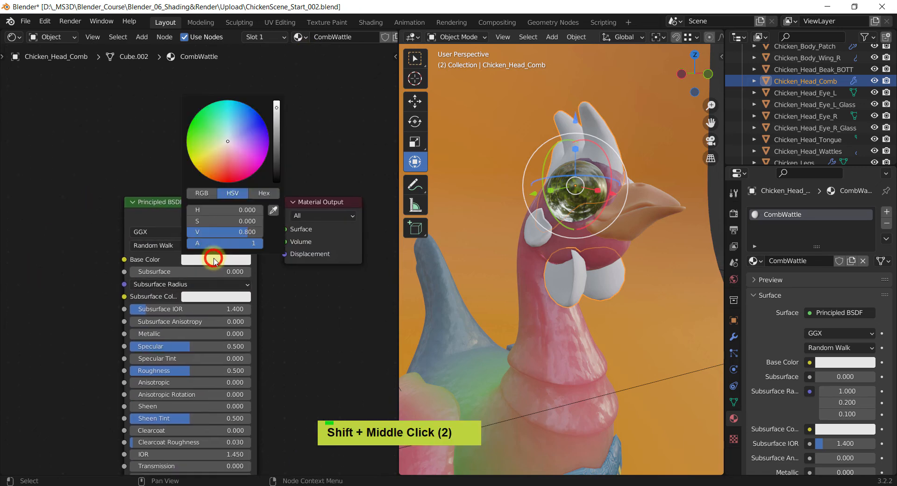
left_click(228, 177)
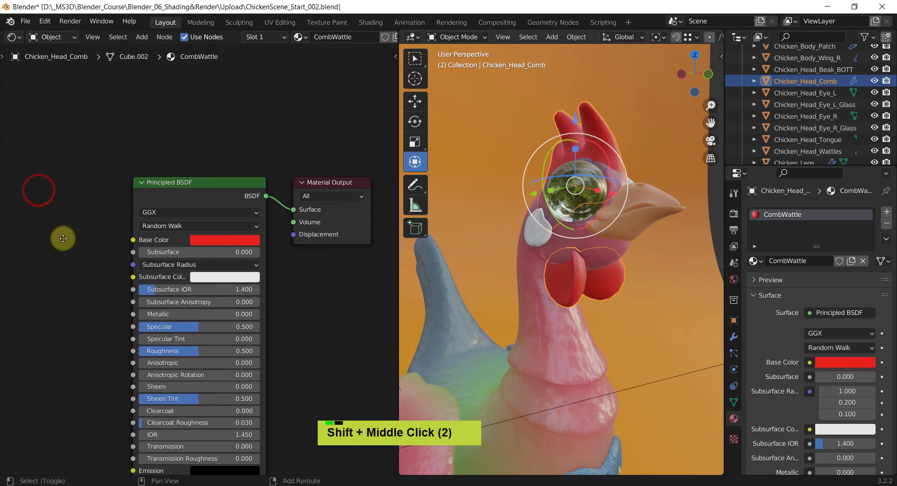
Set the CombWattle material's Subsurface Color to orange and its Subsurface amount to 0.025
middle_click_drag(37, 190, 63, 127, "shift")
left_click(226, 233)
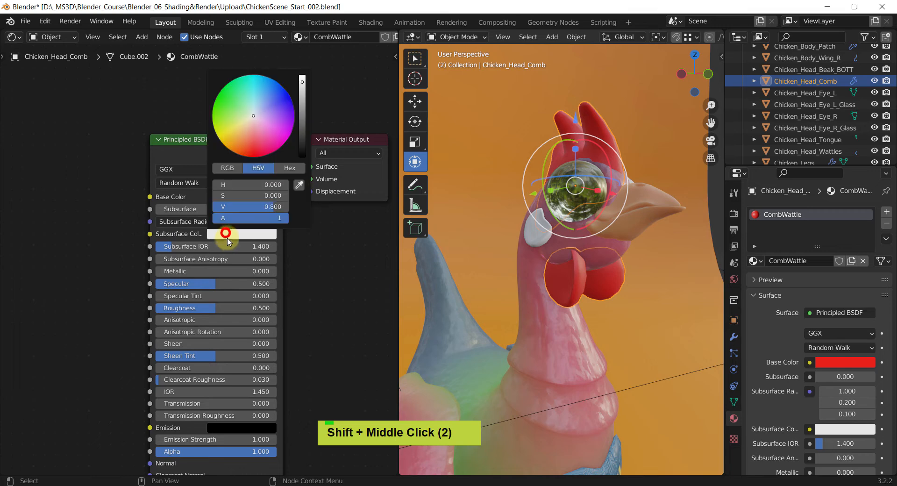
left_click(240, 150)
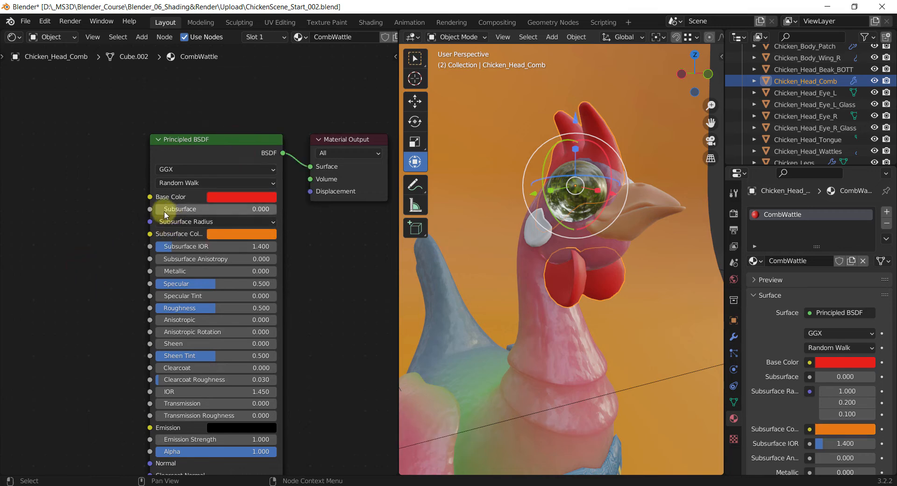
left_click_drag(165, 214, 168, 215)
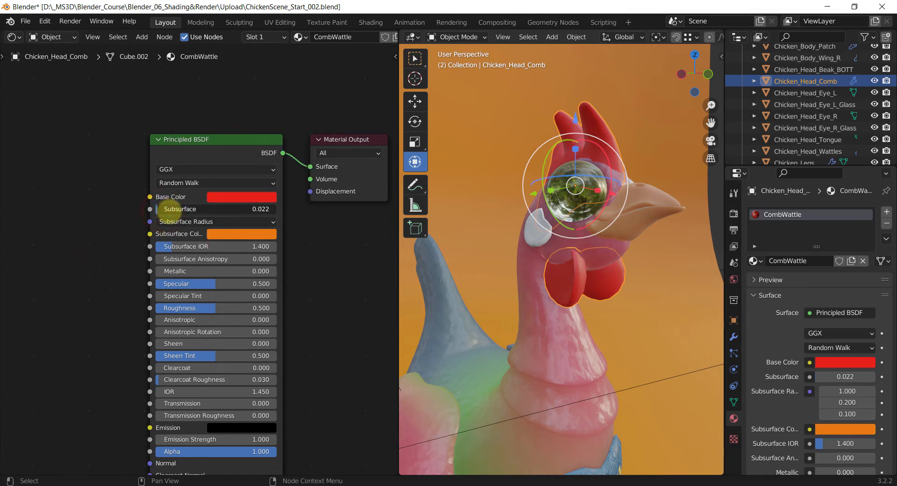
middle_click_drag(96, 254, 57, 274, "shift")
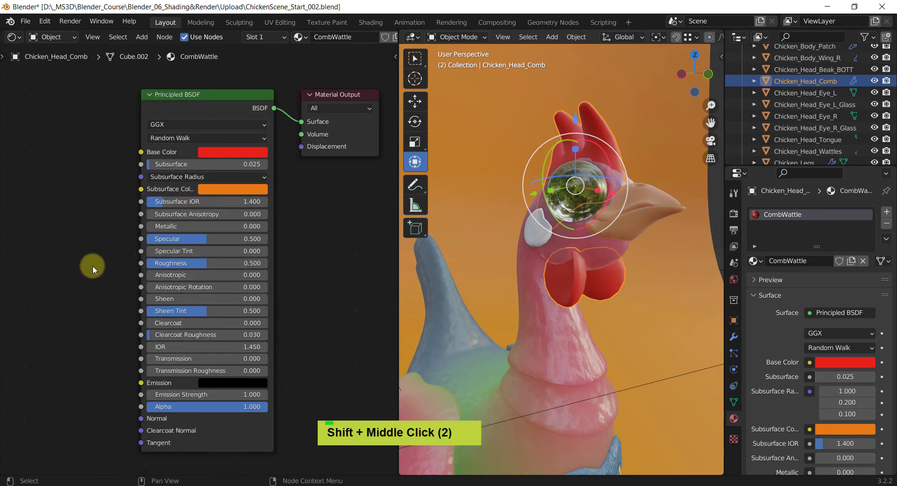
Set the CombWattle material's Specular to 1.000 and its Roughness to 0.758
left_click_drag(201, 236, 274, 233)
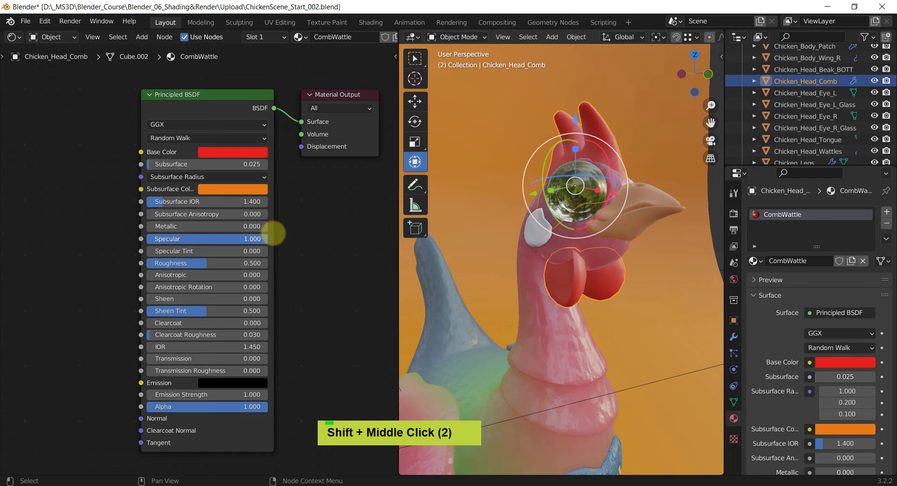
left_click_drag(209, 263, 235, 263)
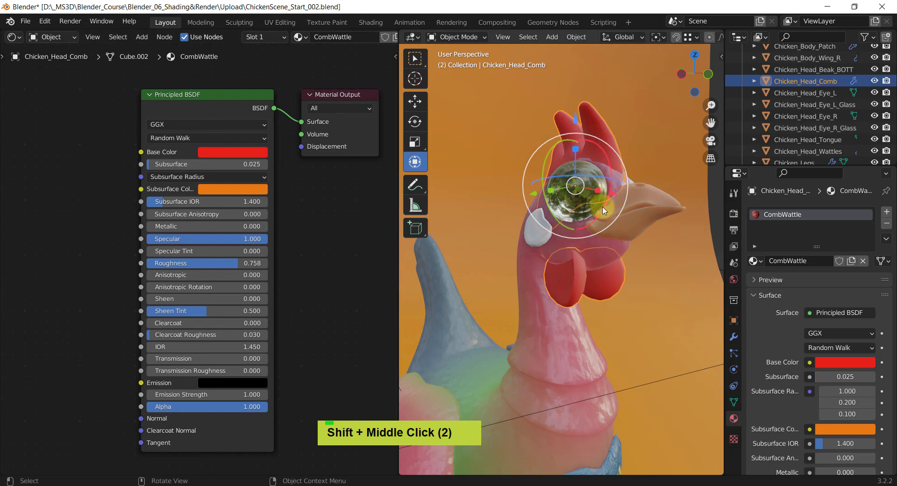
middle_click_drag(301, 200, 290, 265, "shift")
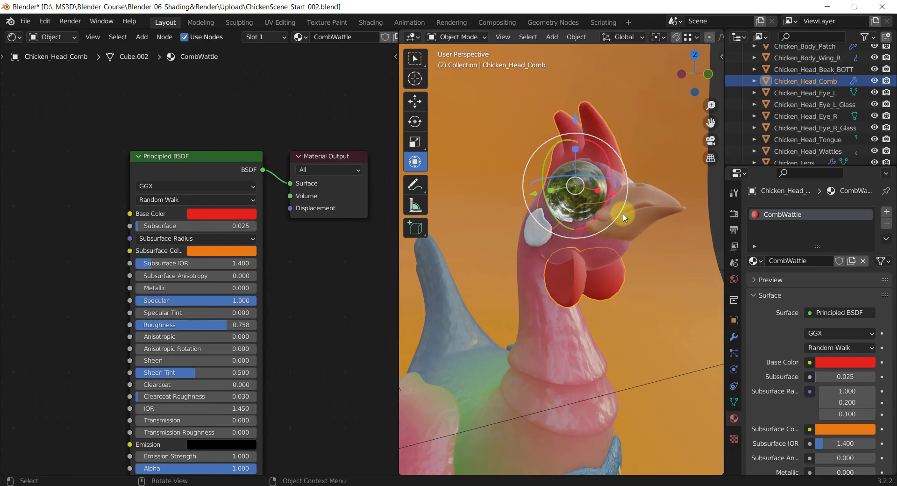
Assign the existing Beak material to Chicken_Head_Wattles, the small flap on the side of the head
left_click(536, 246)
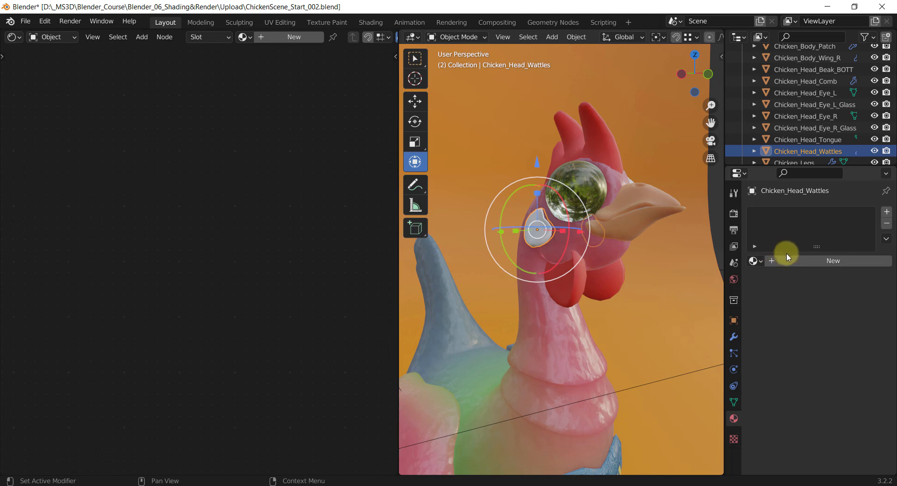
left_click(733, 336)
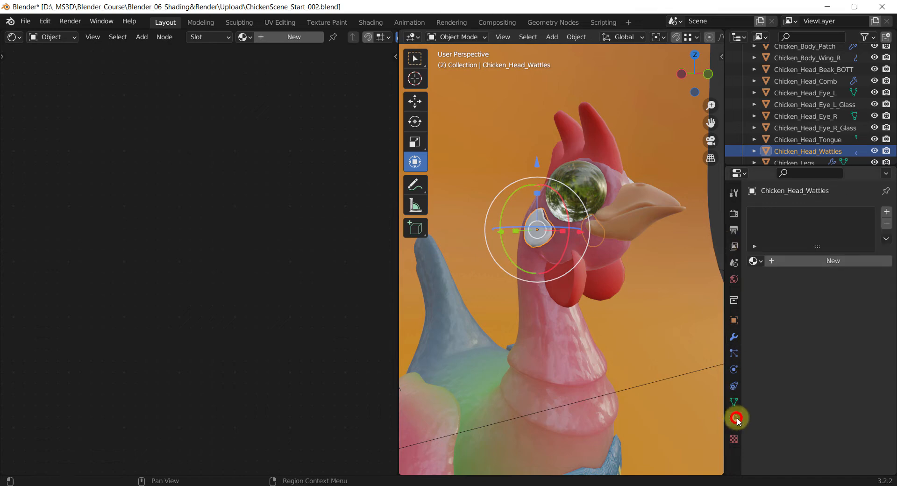
left_click(754, 261)
left_click(666, 289)
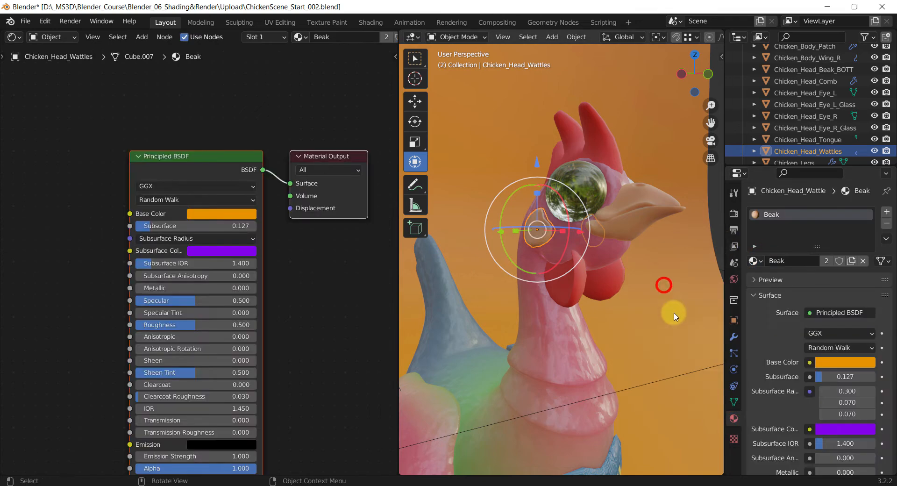
left_click(240, 133)
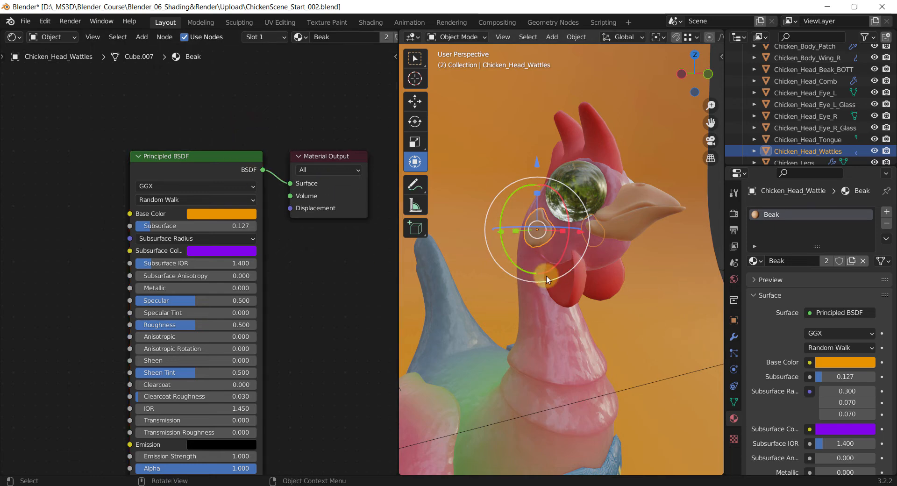
Create a new material named Glow_Egg on Props_Egg_001.005, the topmost egg in the bowl
middle_click_drag(545, 280, 583, 208, "shift")
scroll(556, 149, "down", 3)
middle_click_drag(551, 239, 478, 242, "shift")
scroll(556, 306, "up", 1)
mouse_move(553, 301)
middle_mouse_down("shift")
mouse_move(544, 302)
mouse_move(563, 302)
middle_mouse_up("shift")
scroll(546, 305, "up", 1, "shift")
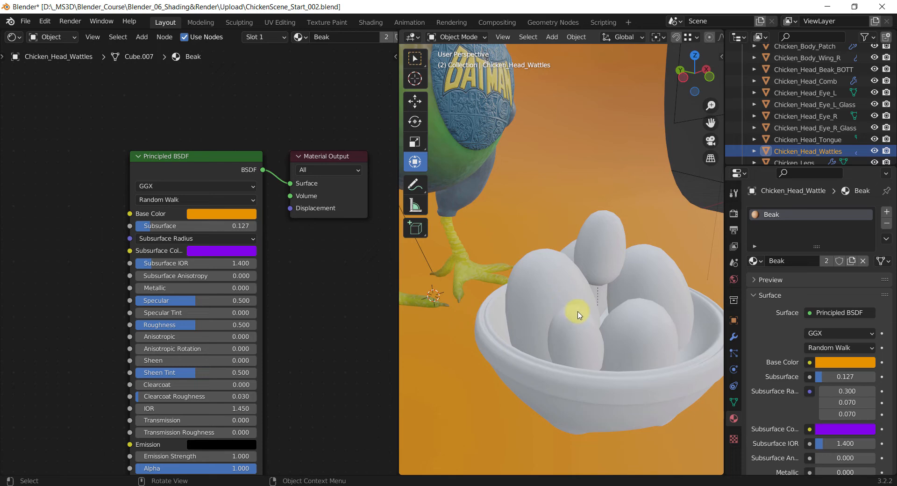
left_click(608, 236)
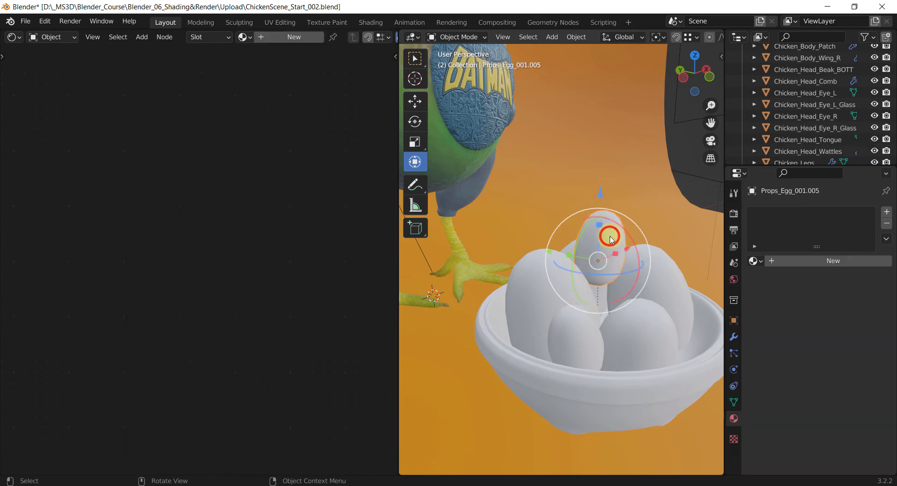
left_click(835, 261)
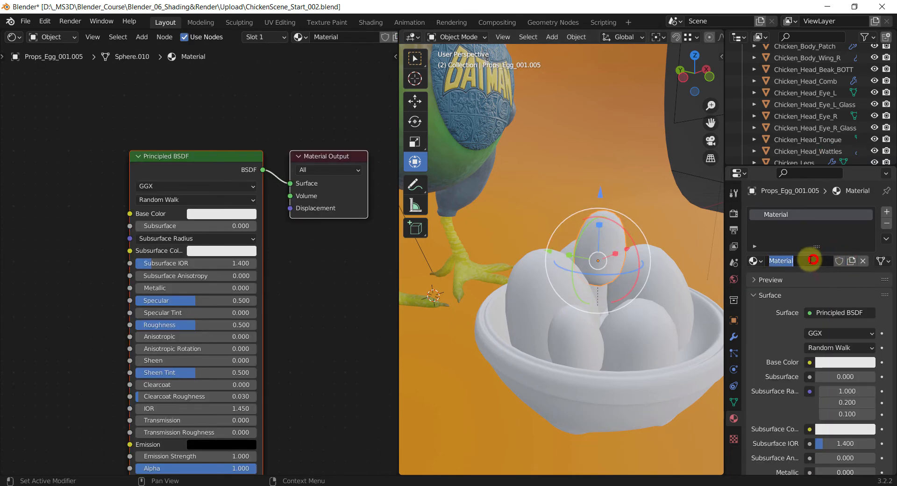
type("Glow")
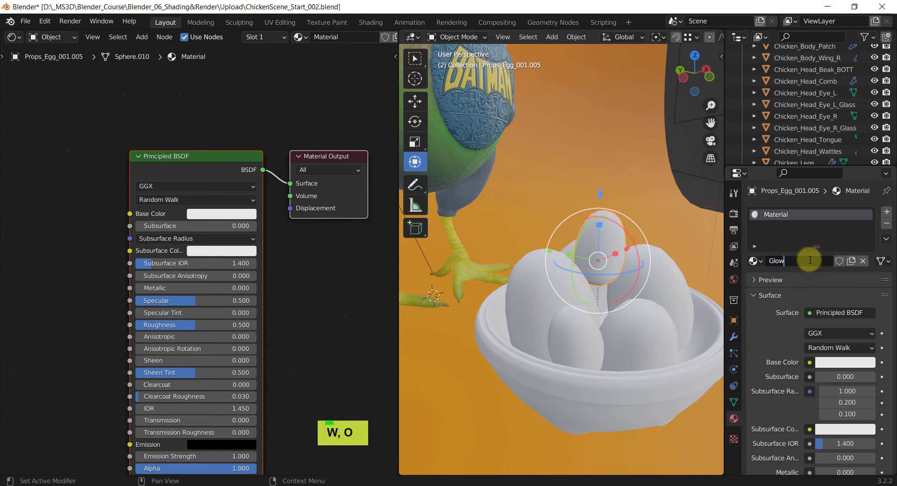
type("_Egg")
key("Return")
Set the Glow_Egg material's subsurface method to Christensen-Burley and its Emission color to a fully bright red
left_click(210, 199)
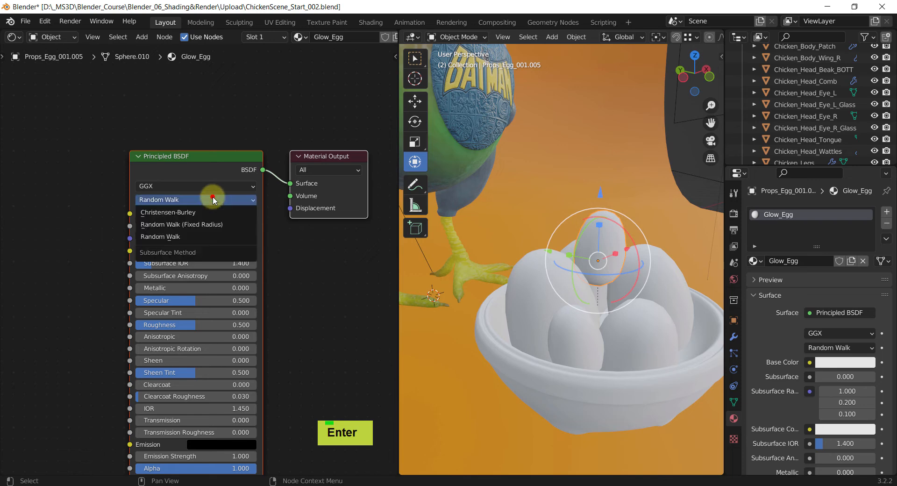
left_click(180, 216)
middle_click_drag(274, 289, 281, 233, "shift")
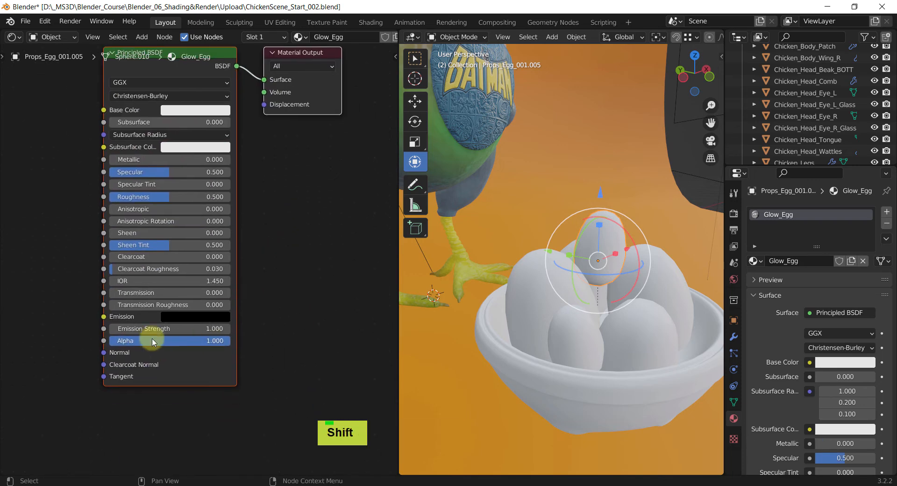
left_click(200, 316)
left_click(256, 181)
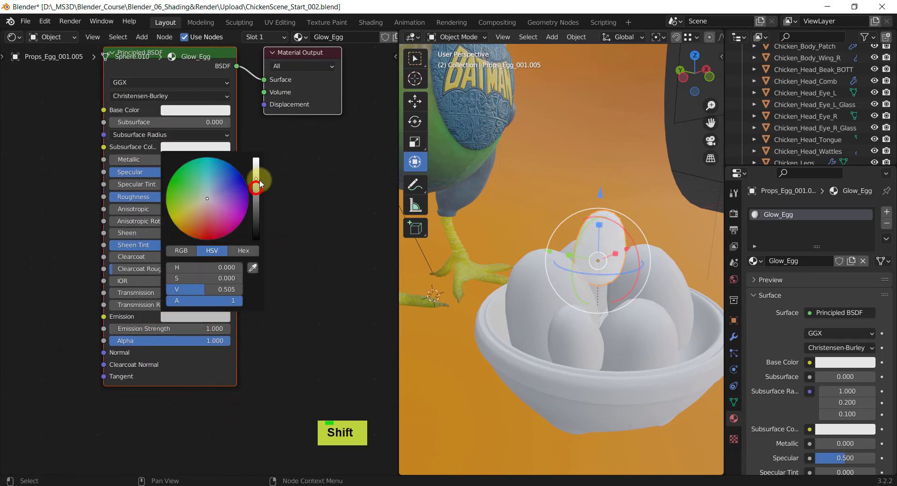
left_click(223, 228)
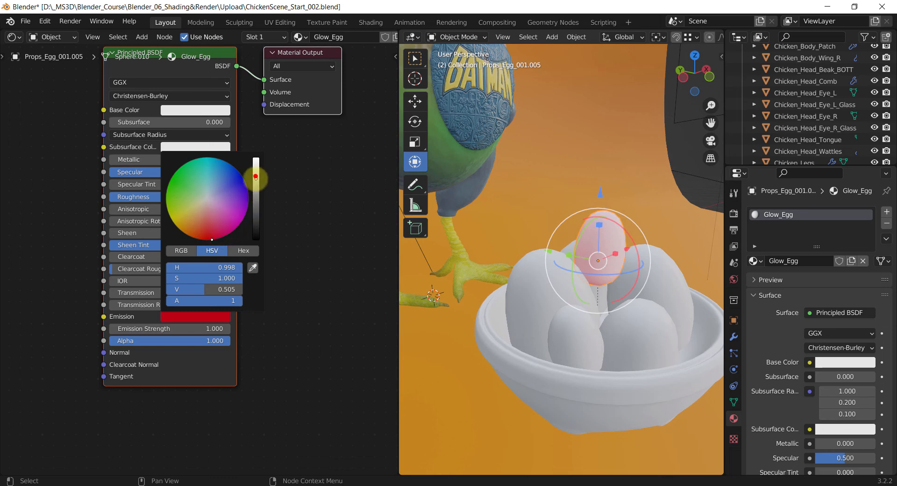
left_click_drag(255, 177, 256, 160)
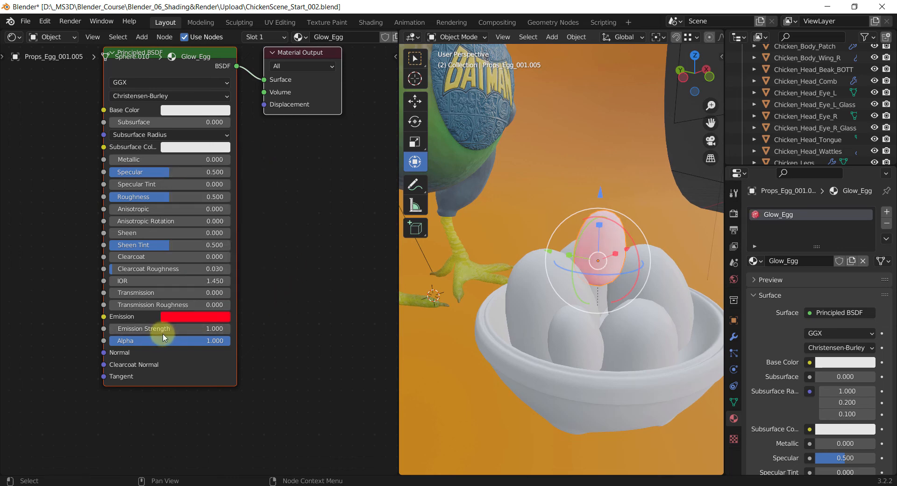
Set the Glow_Egg material's Emission Strength to 20.500 and its Base Color to a saturated red
mouse_move(162, 332)
left_mouse_down()
mouse_move(215, 329)
mouse_move(133, 330)
mouse_move(156, 330)
left_mouse_up()
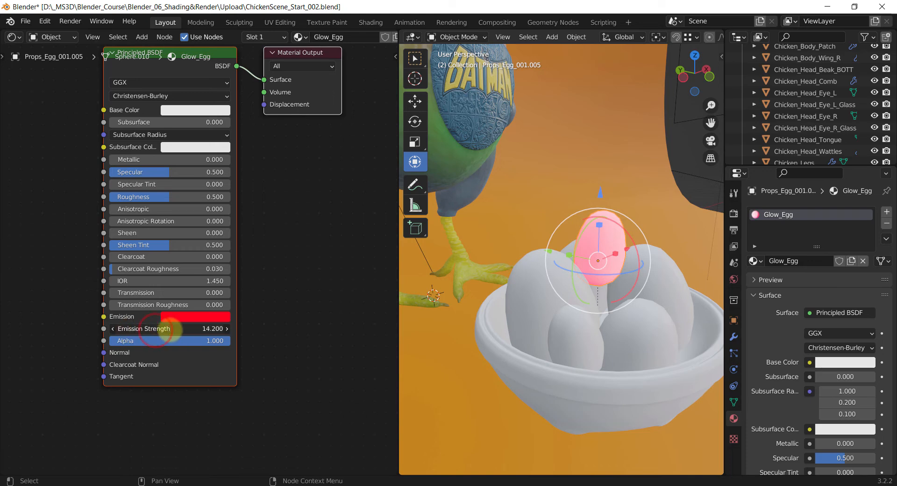
middle_click_drag(281, 266, 284, 397, "shift")
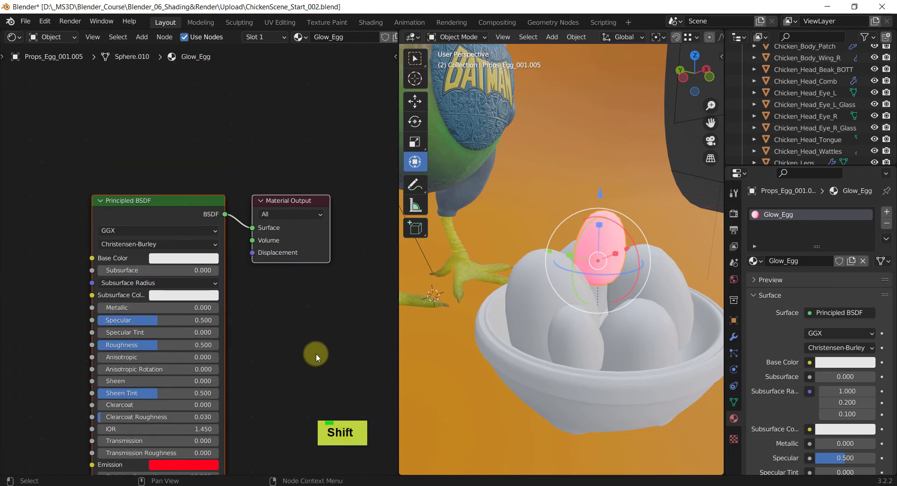
middle_click_drag(316, 353, 280, 299, "shift")
left_click(201, 236)
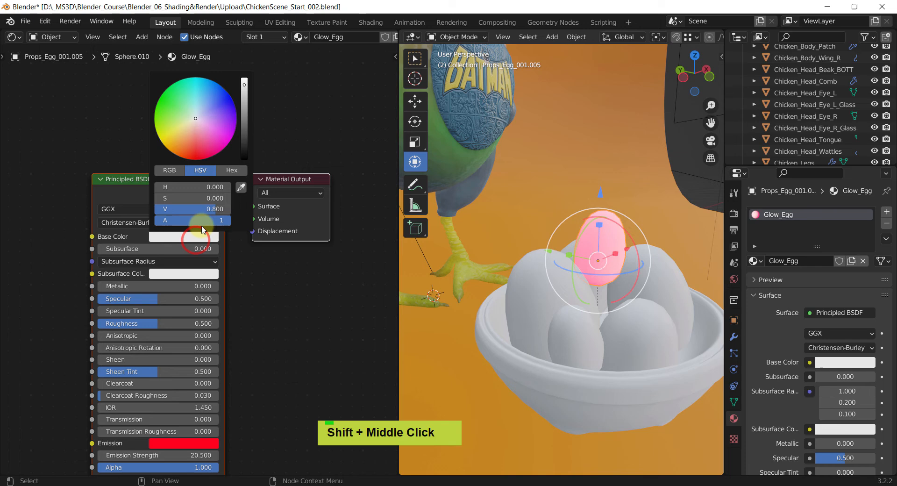
left_click(195, 152)
middle_click_drag(302, 329, 316, 307, "shift")
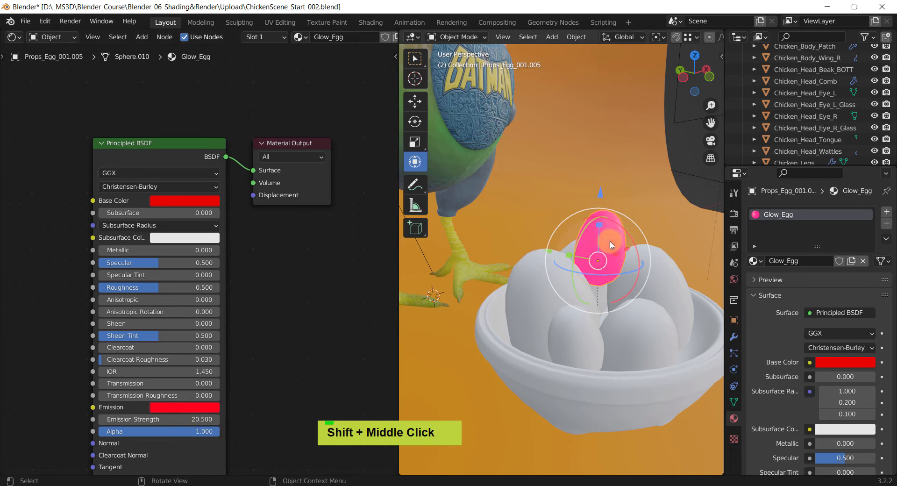
Show the viewport in Rendered shading and darken the Glow_Egg material's Base Color to a deep red
middle_click_drag(567, 292, 579, 304, "shift")
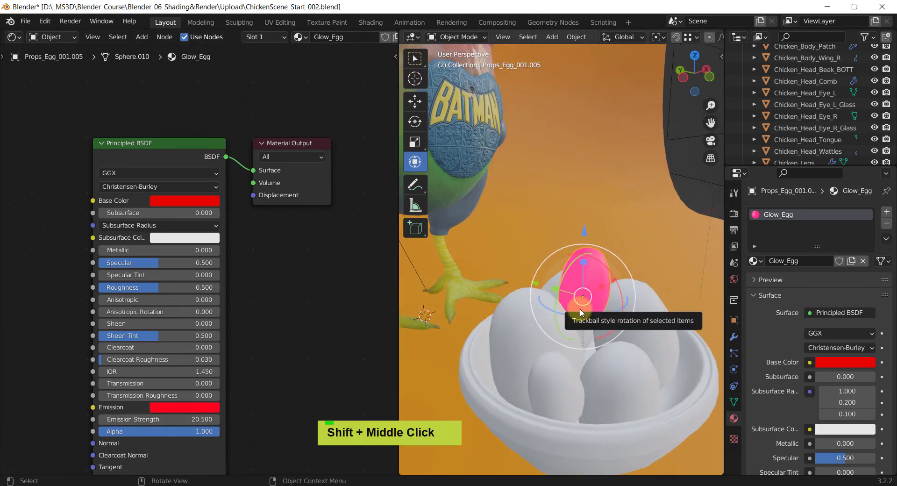
key("z")
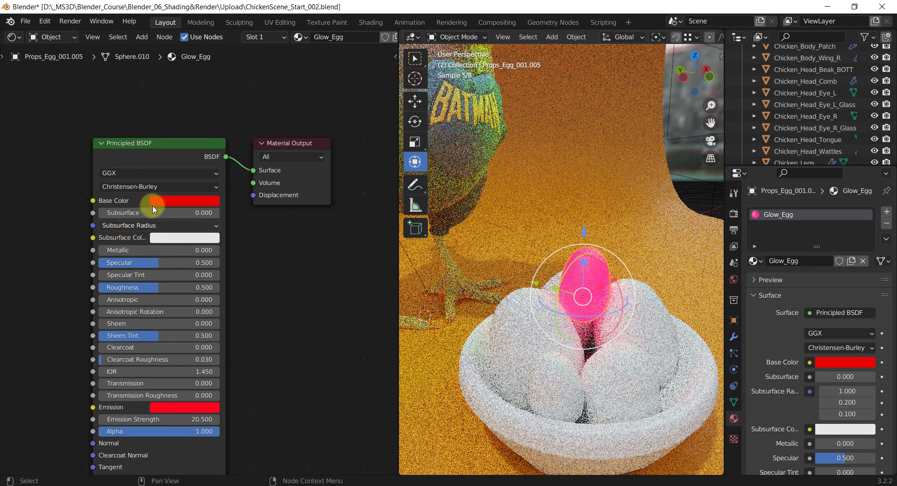
left_click(194, 200)
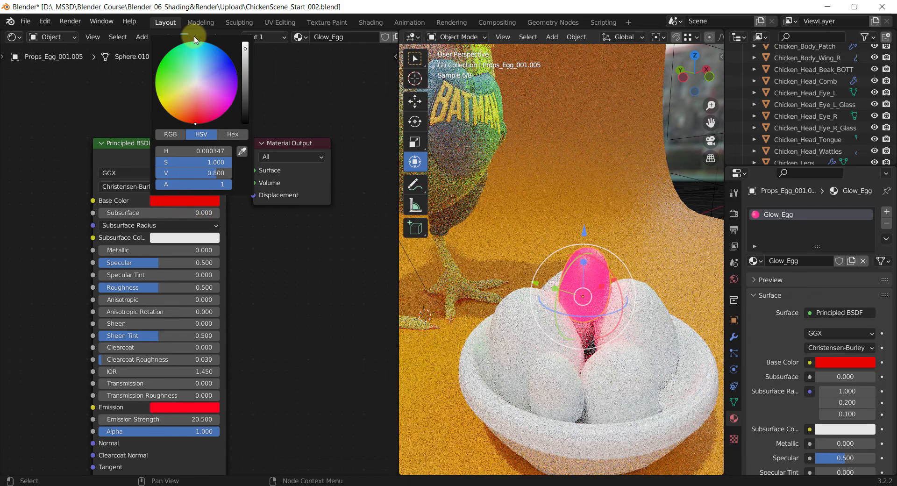
left_click(245, 75)
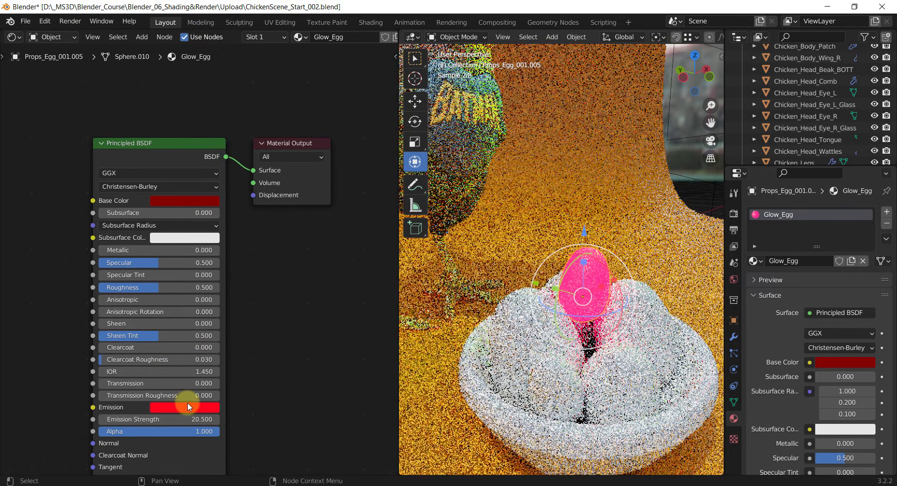
Try a dark red Emission color on Glow_Egg, then brighten it to a red slightly below full brightness
left_click(187, 406)
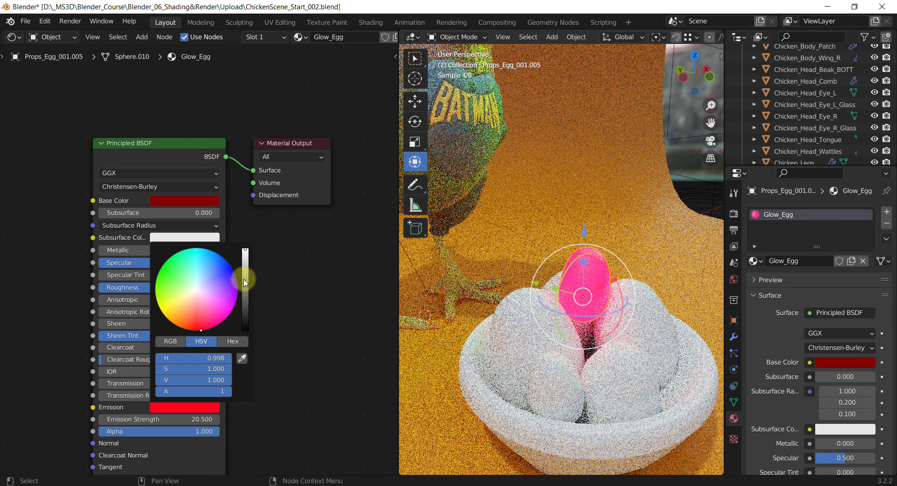
mouse_move(245, 282)
left_mouse_down()
mouse_move(246, 264)
mouse_move(245, 279)
left_mouse_up()
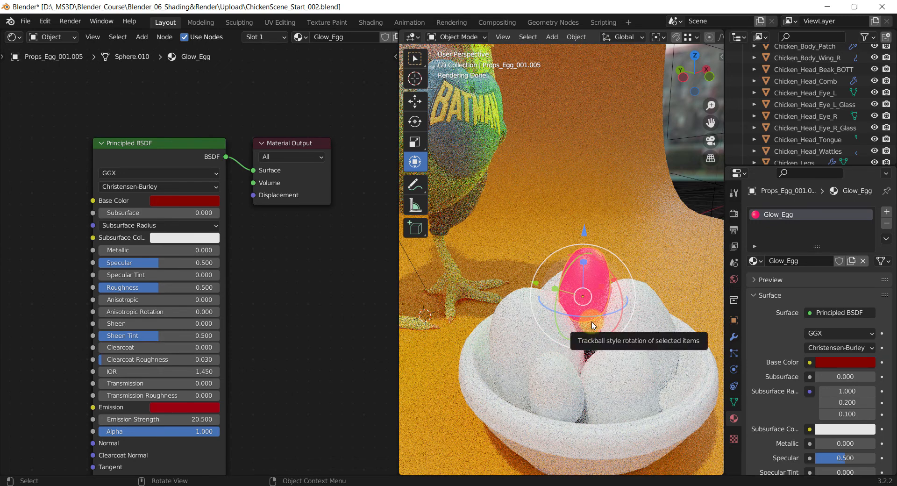
left_click(215, 410)
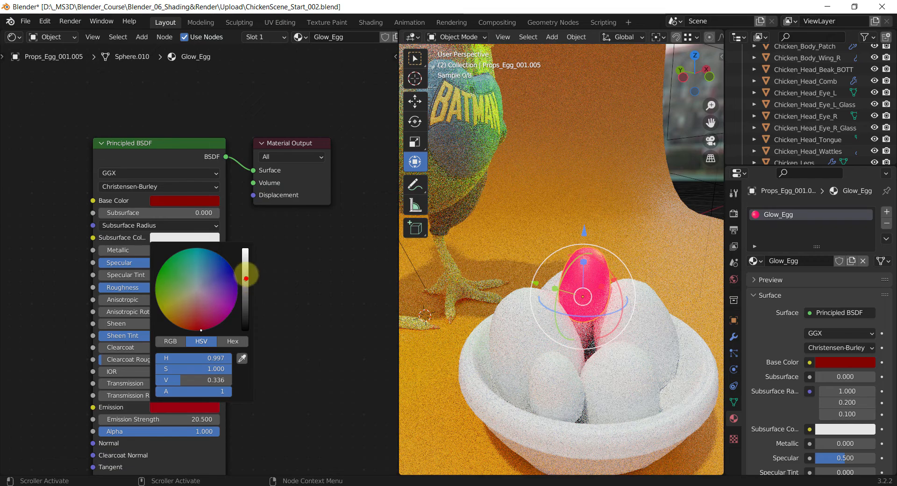
left_click_drag(246, 277, 244, 257)
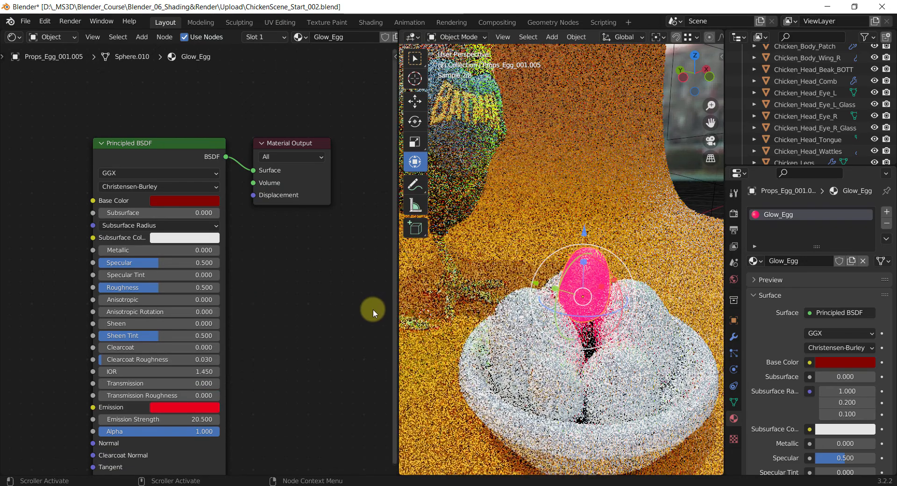
Give the bowl holding the eggs a new material and name it Bowl
scroll(687, 264, "down", 3)
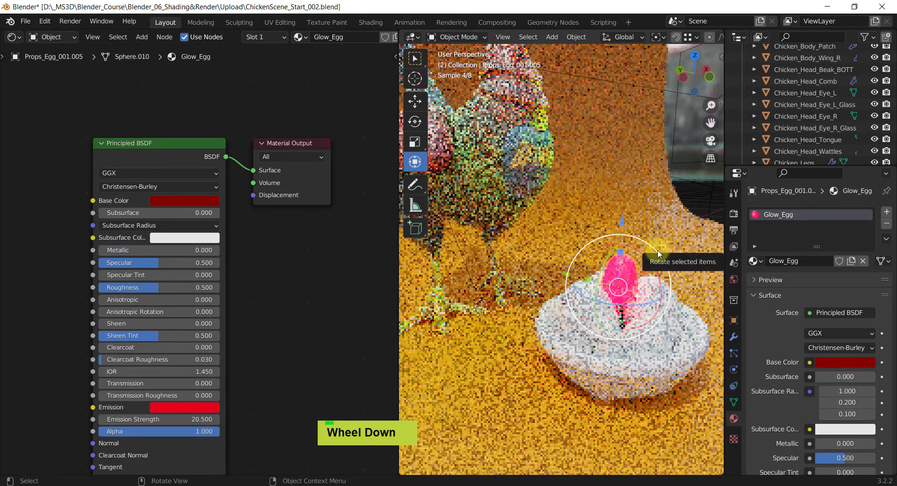
middle_click_drag(585, 250, 570, 261, "shift")
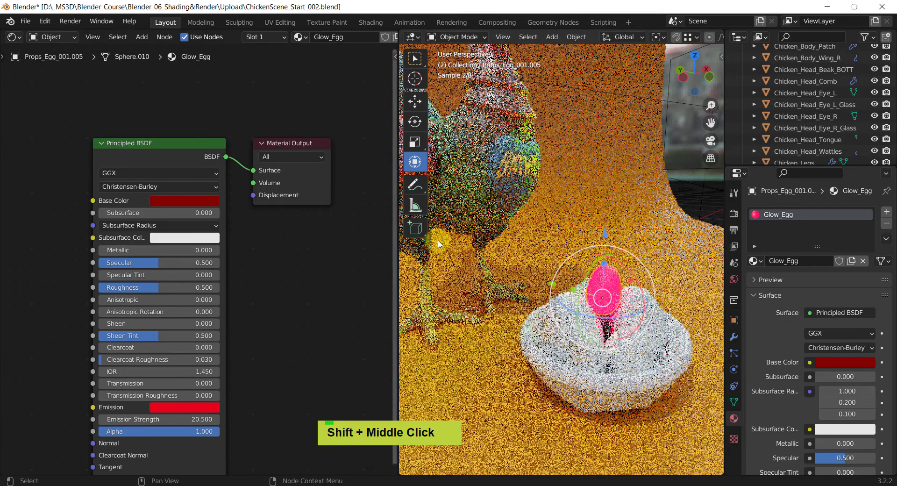
scroll(524, 196, "down", 2)
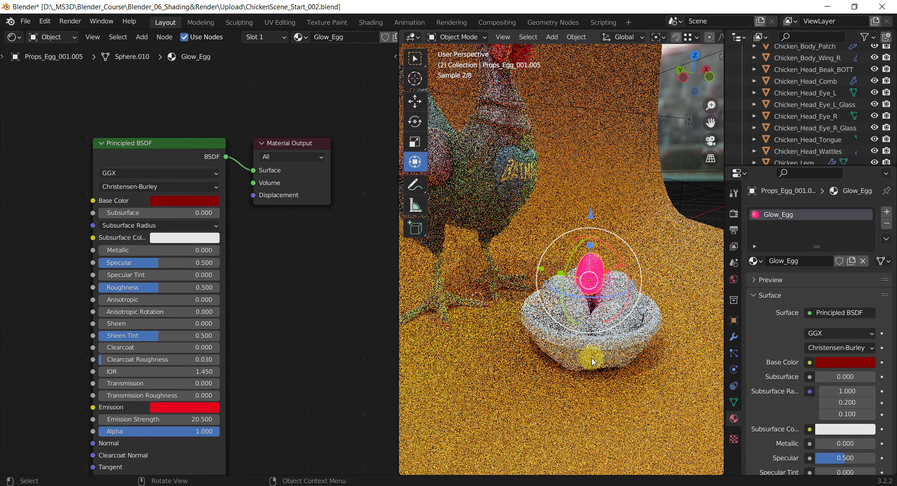
left_click(592, 362)
middle_click_drag(595, 341, 589, 327)
scroll(589, 327, "up", 1)
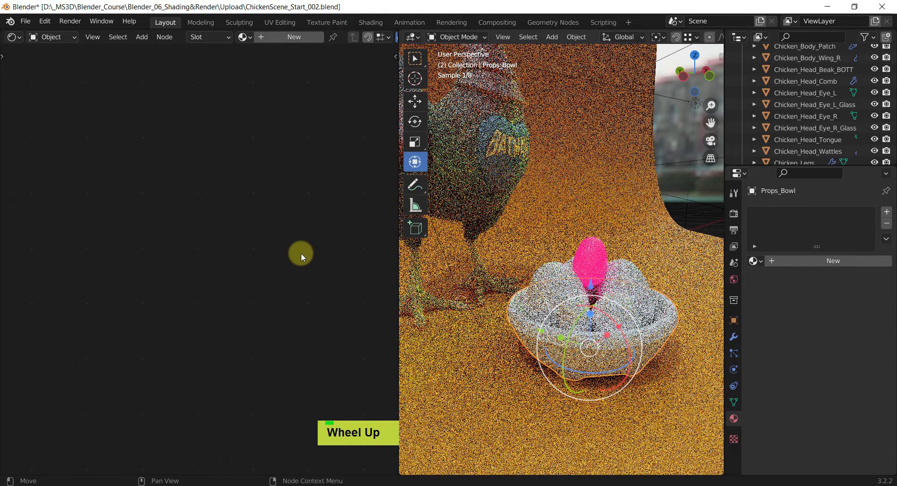
middle_click_drag(301, 253, 271, 245, "shift")
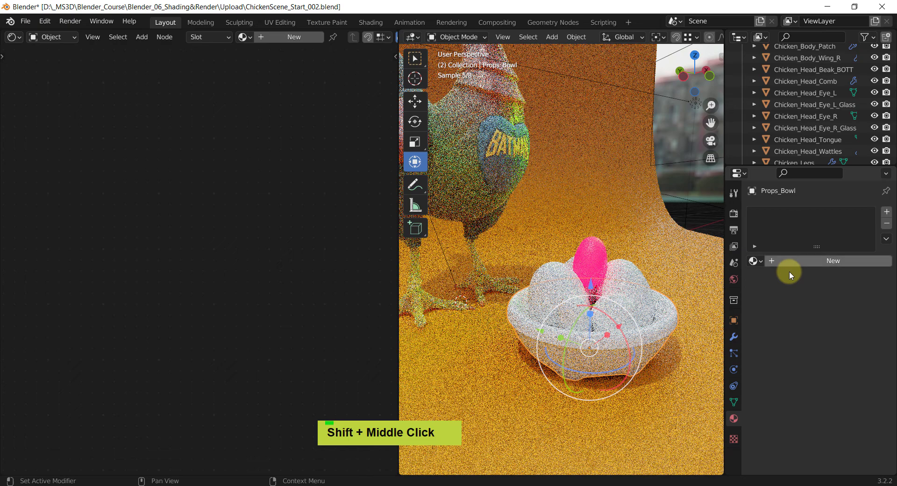
left_click(816, 261)
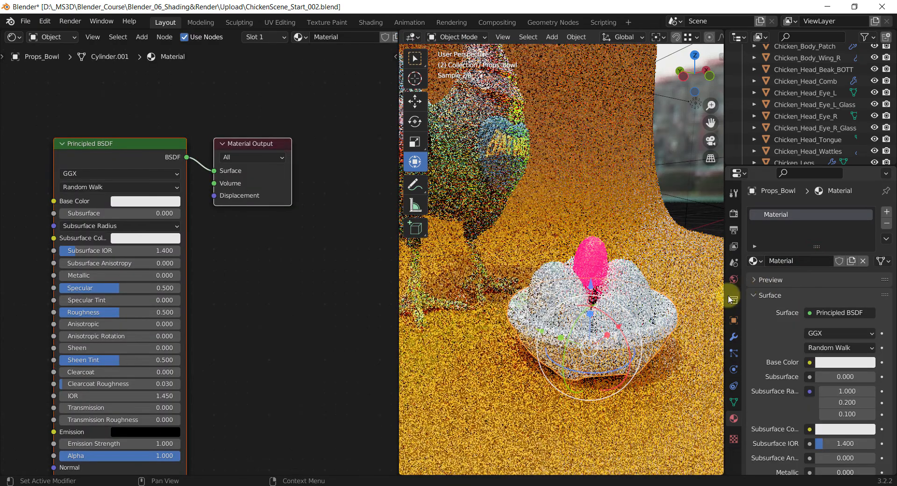
type("B")
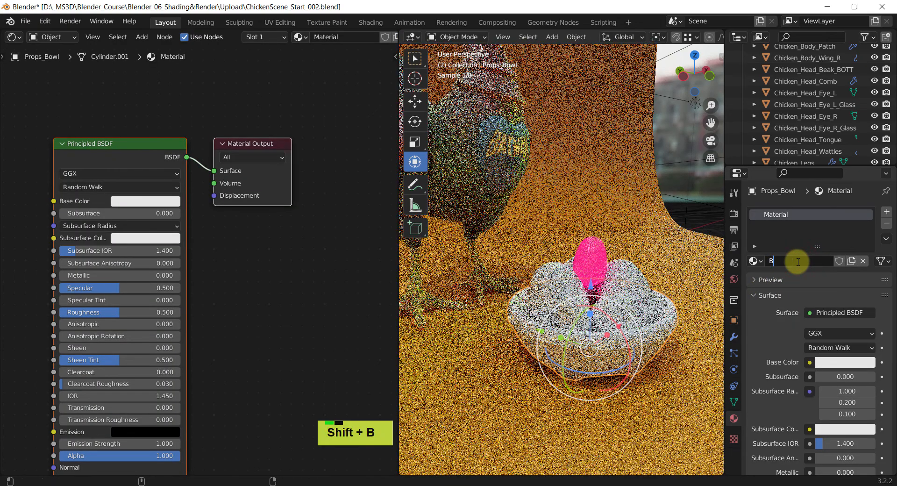
type("owl")
key("Return")
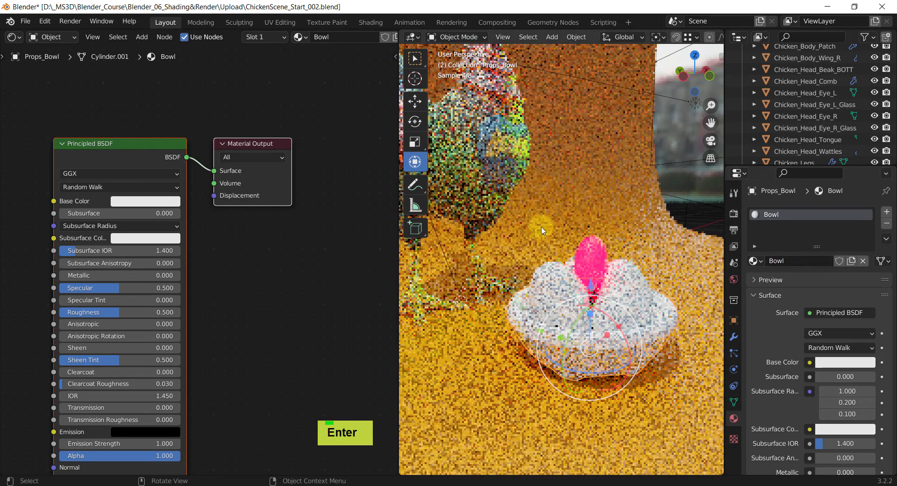
Show the viewport in Material Preview shading and save the scene incrementally as ChickenScene_Start_003.blend
key("z")
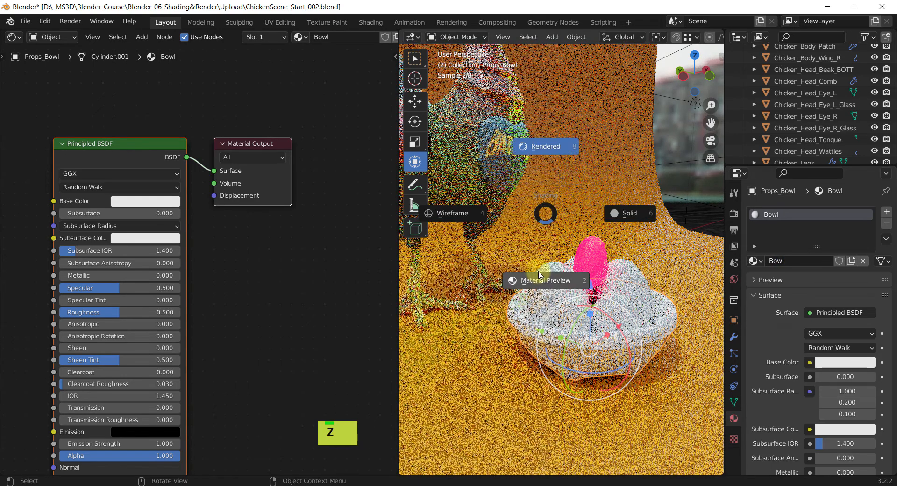
left_click(547, 283)
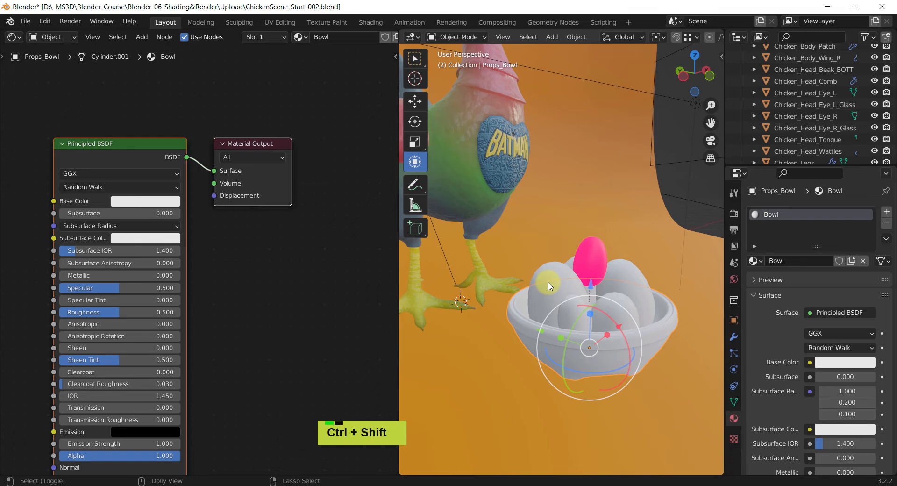
key("ctrl+shift+s")
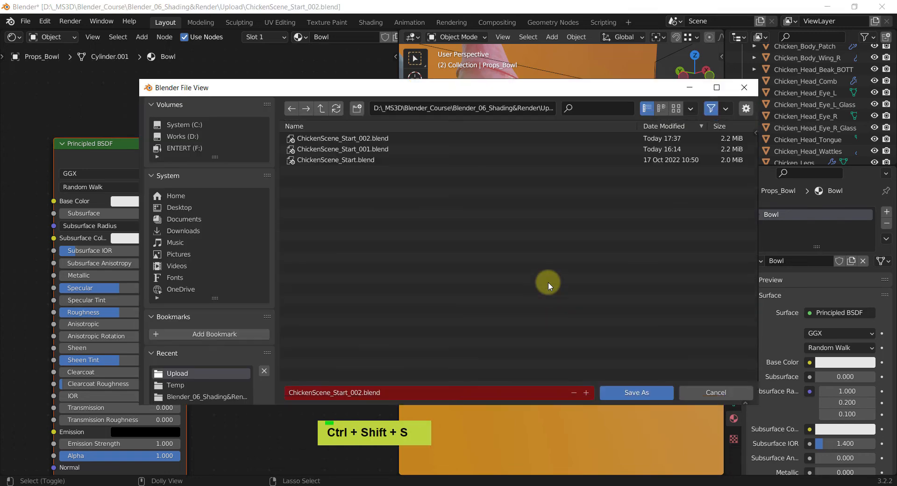
left_click(586, 393)
left_click(617, 392)
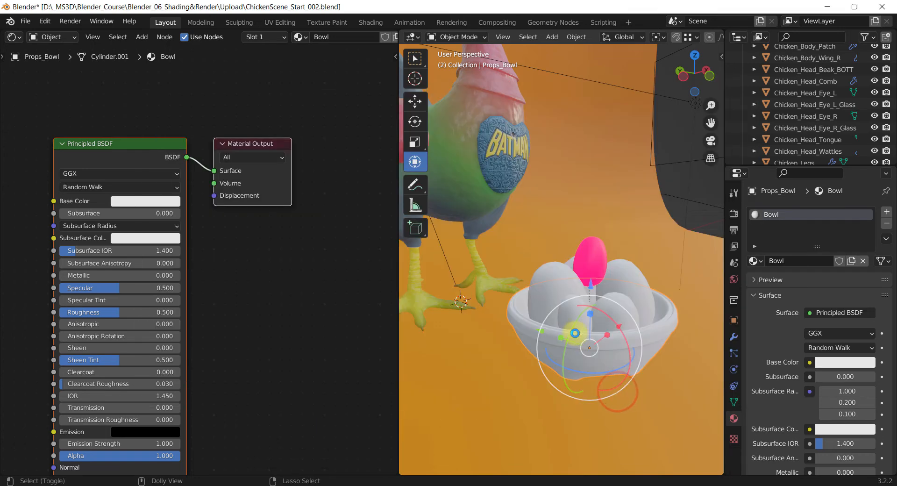
Isolate the bowl in local view
middle_click(574, 325, "shift")
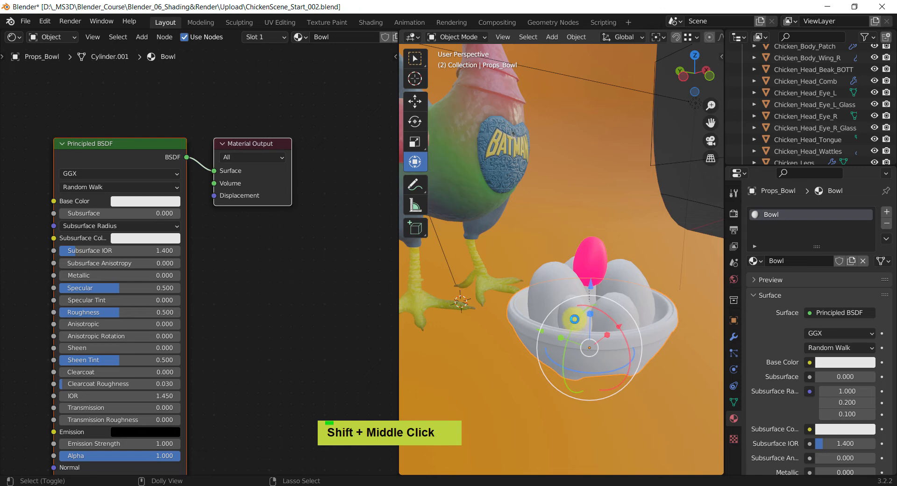
middle_click_drag(574, 322, 601, 314)
key("slash")
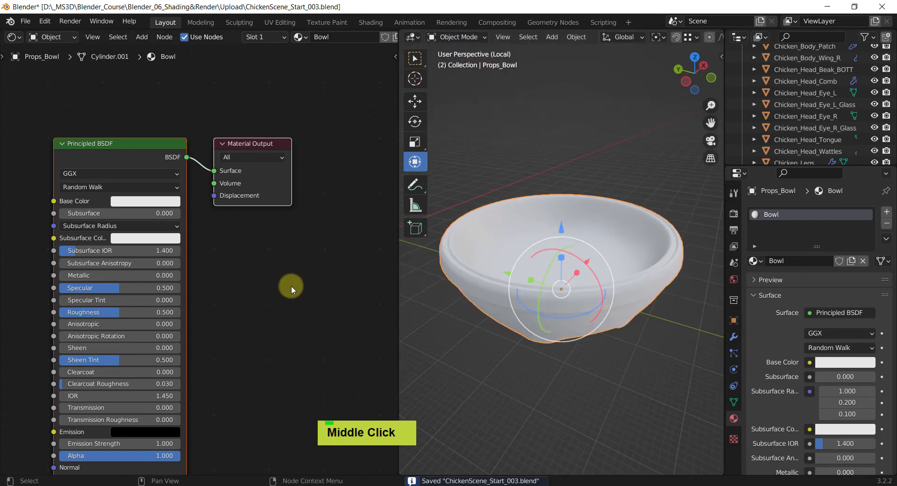
Add a ColorRamp node beside the Principled BSDF in the Bowl material
mouse_move(291, 287)
middle_mouse_down("shift")
mouse_move(306, 274)
mouse_move(305, 299)
mouse_move(304, 284)
middle_mouse_up("shift")
scroll(307, 275, "down", 1)
left_click(242, 207)
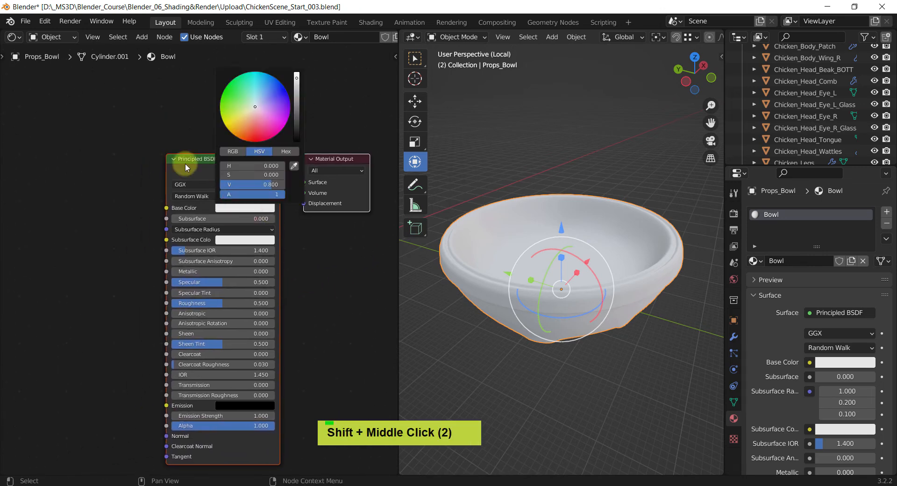
middle_click_drag(80, 190, 136, 221, "shift")
key("shift+a")
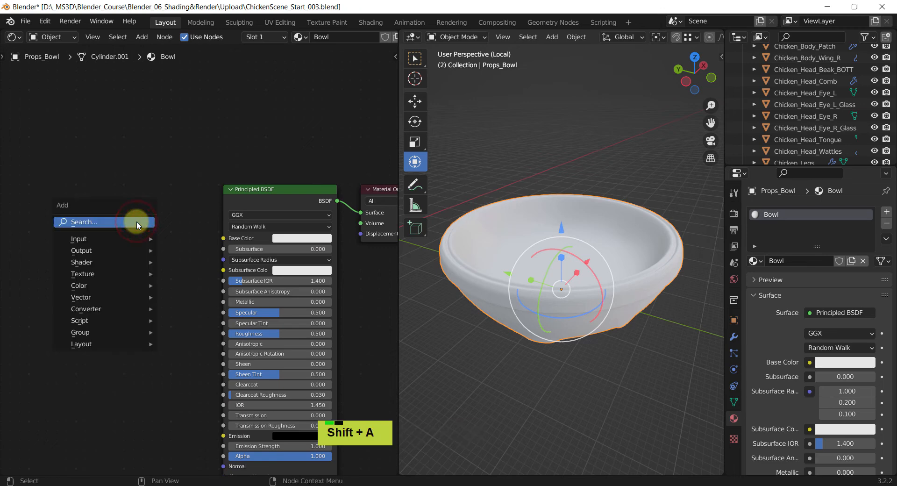
type("colo")
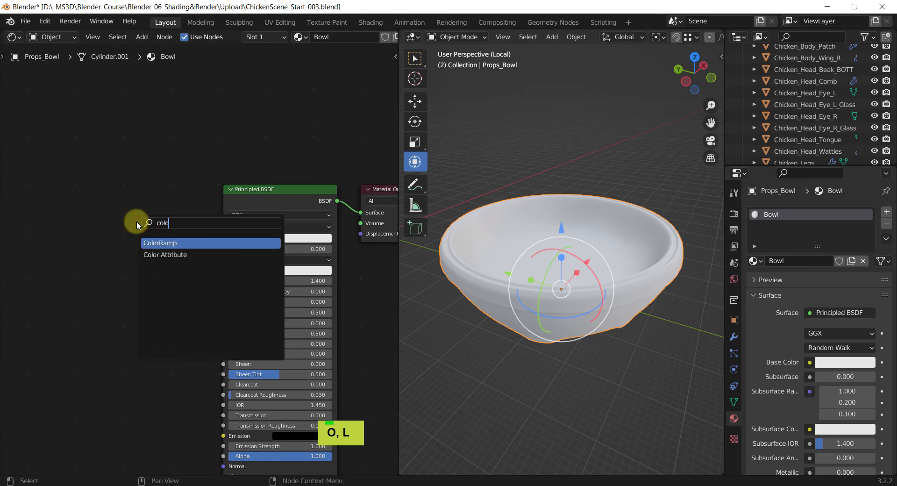
key("Return")
left_click(77, 178)
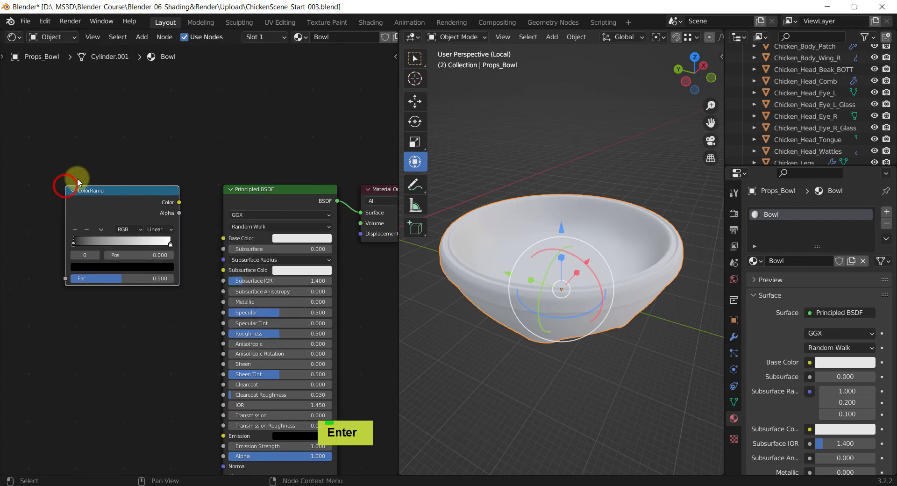
Move the ColorRamp's first stop to position 0.233 and color it dark brown
middle_click_drag(77, 178, 174, 180, "shift")
left_click(196, 168)
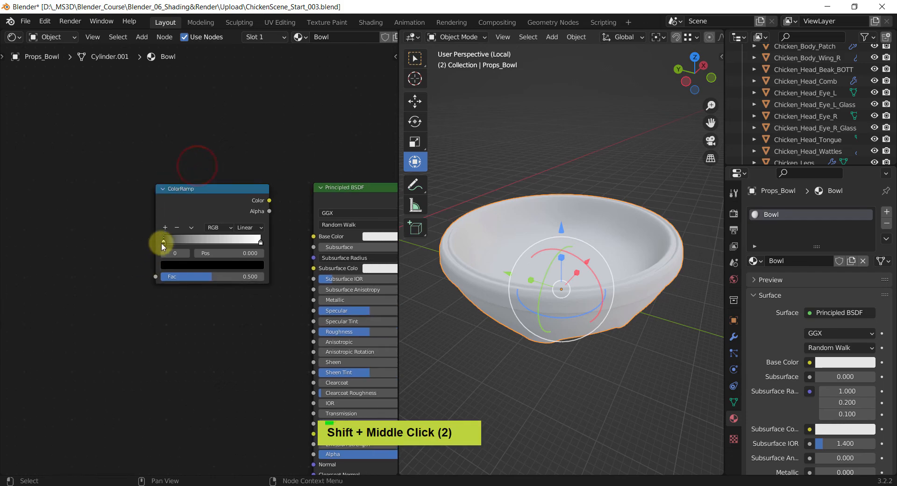
left_click_drag(162, 242, 187, 251)
left_click(190, 267)
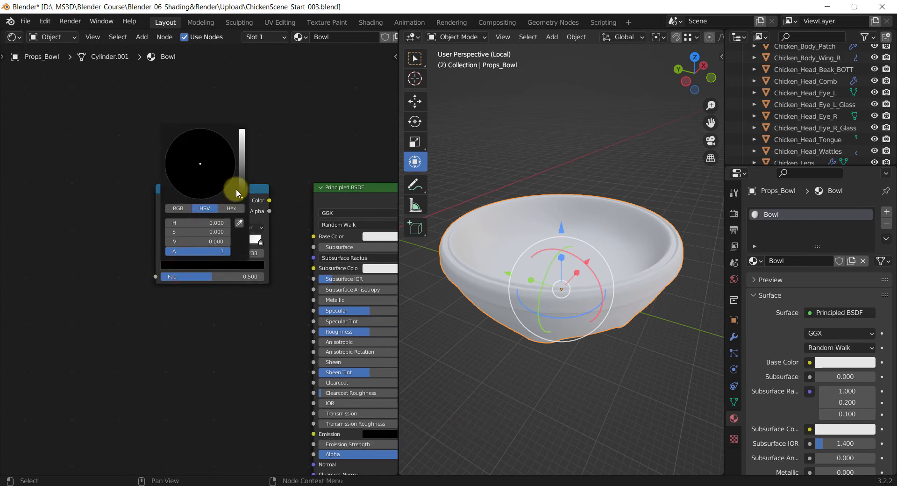
left_click_drag(241, 183, 242, 174)
left_click_drag(188, 190, 182, 196)
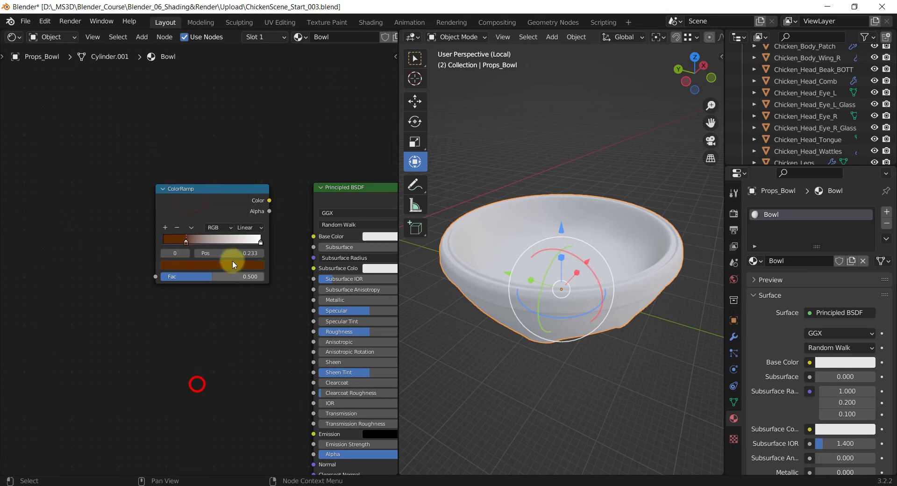
Make the ColorRamp's second stop bright orange at position 0.524 and link its Color output to the Principled BSDF's Base Color
left_click_drag(259, 244, 178, 256)
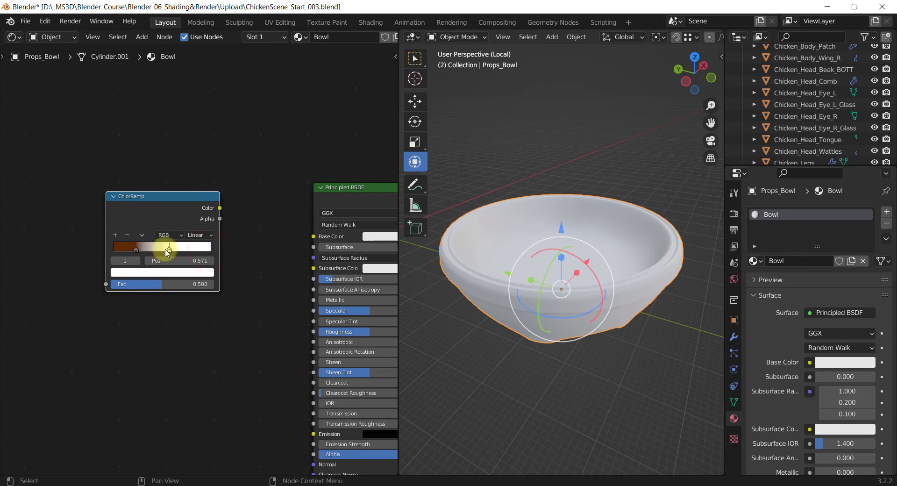
left_click(166, 274)
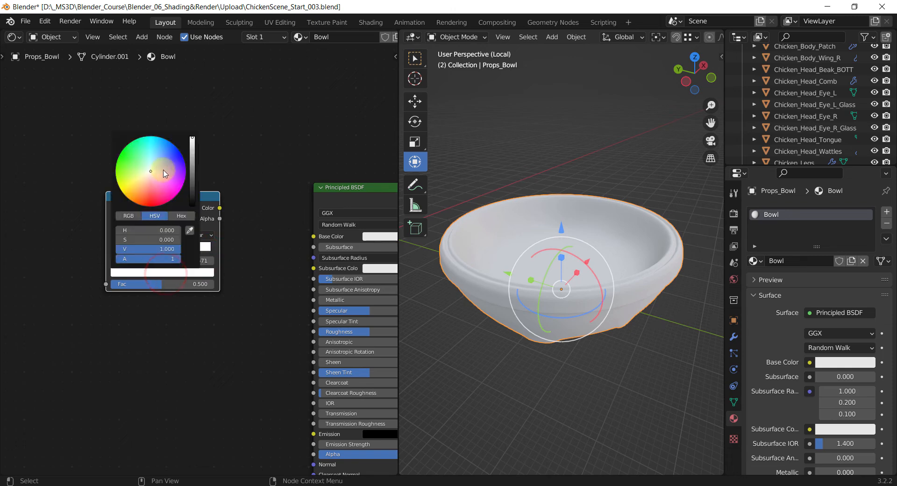
mouse_move(143, 188)
left_mouse_down()
mouse_move(138, 199)
mouse_move(208, 199)
left_mouse_up()
left_click(183, 371)
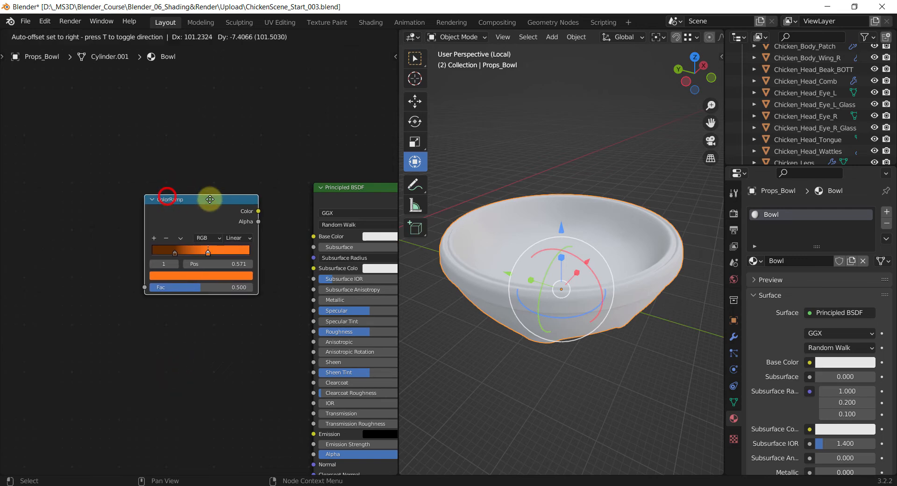
left_click_drag(209, 258, 196, 253)
left_click_drag(251, 210, 313, 236)
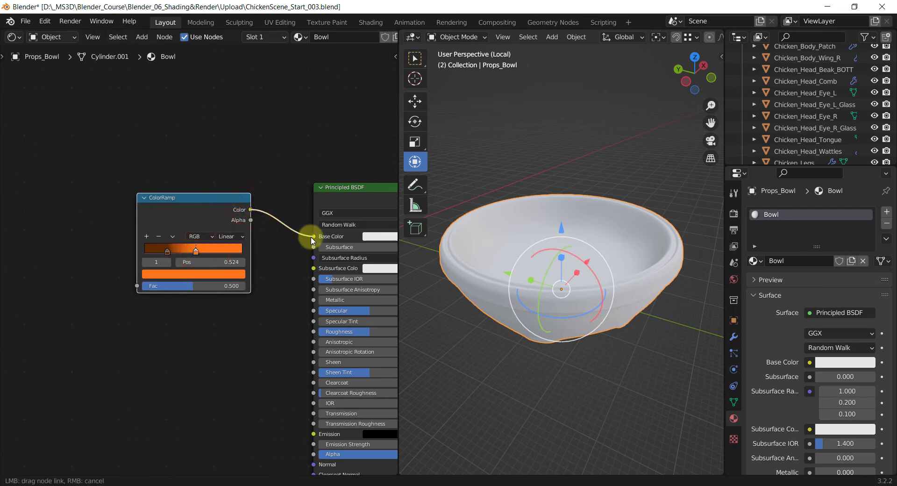
middle_click_drag(550, 368, 626, 328, "shift")
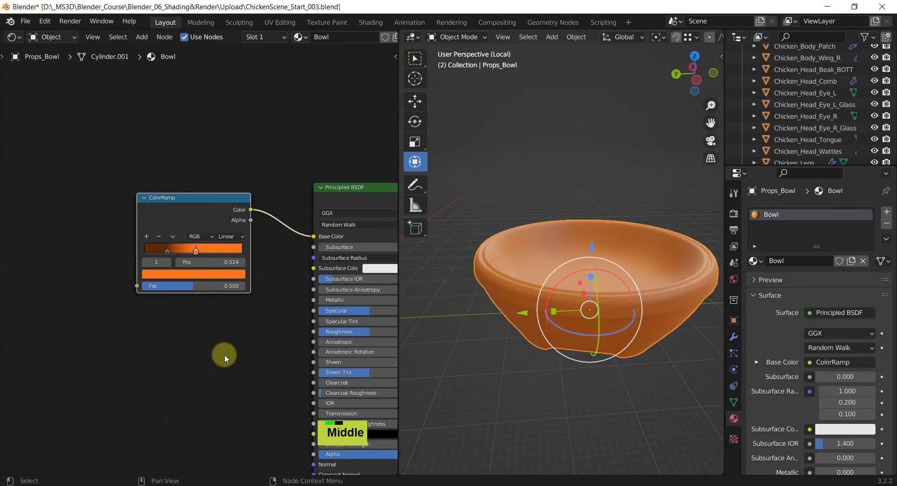
Add a Mapping node in front of the ColorRamp in the Bowl material
middle_click_drag(201, 363, 224, 349)
scroll(215, 364, "down", 1)
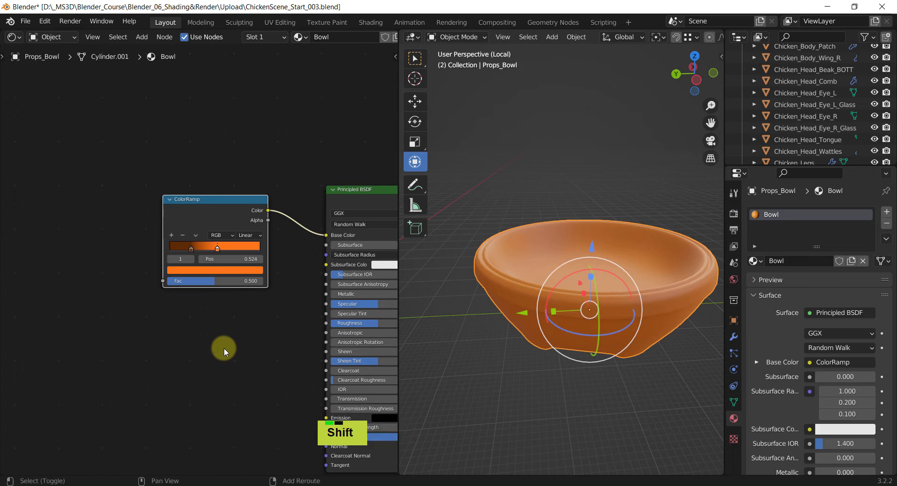
key("shift+a")
type("ma")
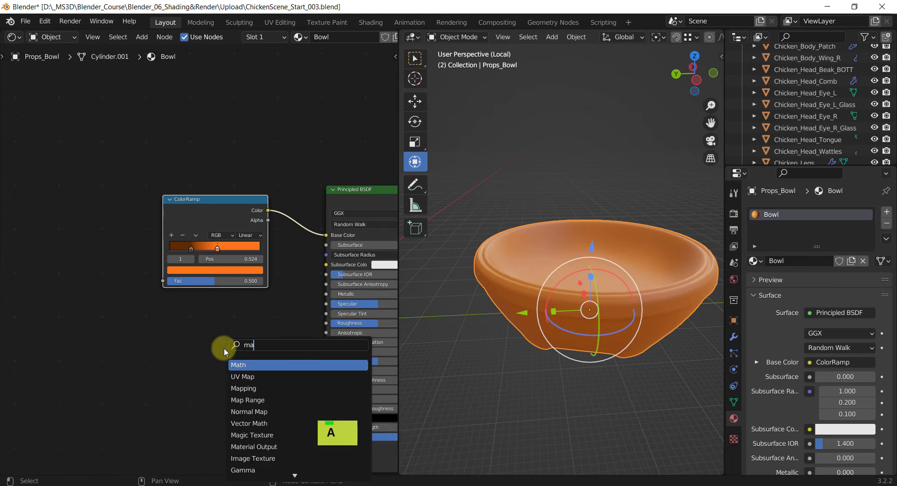
type("pp")
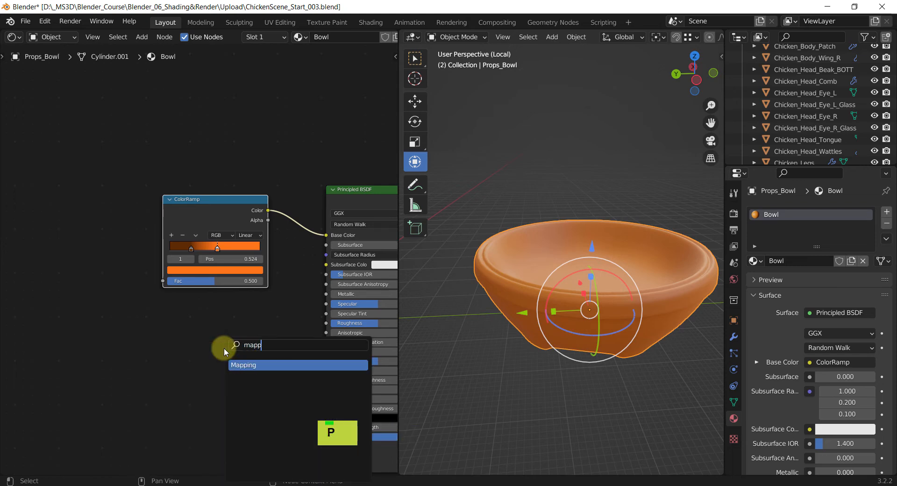
key("Return")
left_click(89, 185)
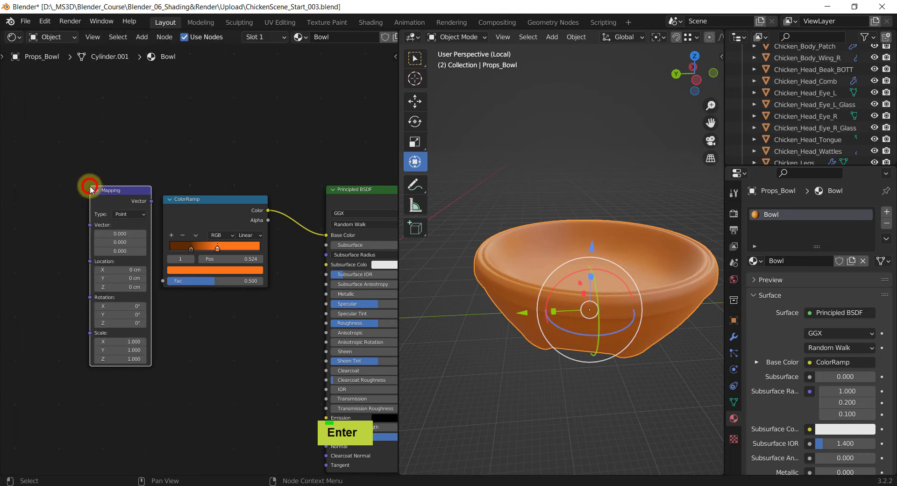
Add a Texture Coordinate node in front of the Mapping node
middle_click_drag(82, 212, 97, 217, "shift")
key("shift+a")
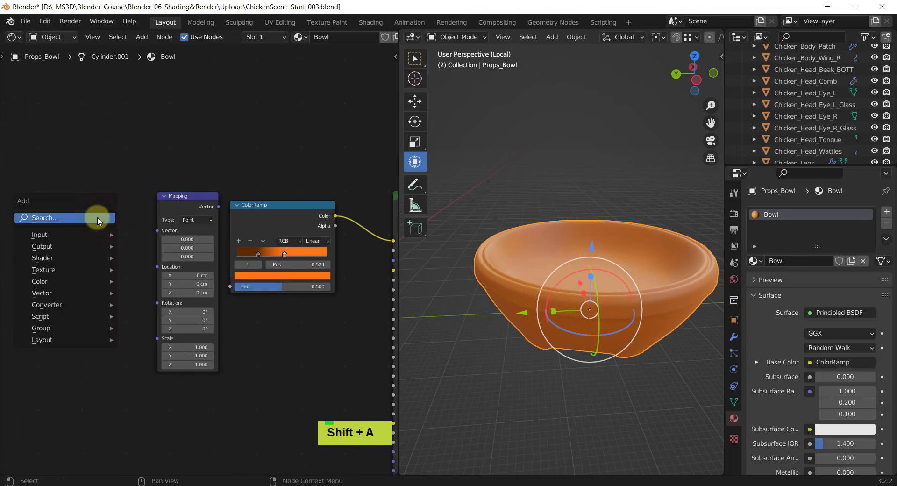
type("sTexturec")
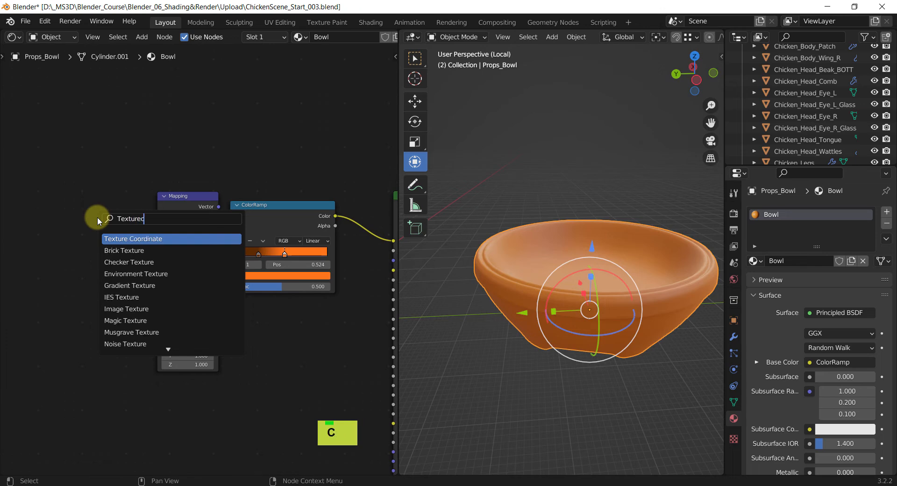
key("Return")
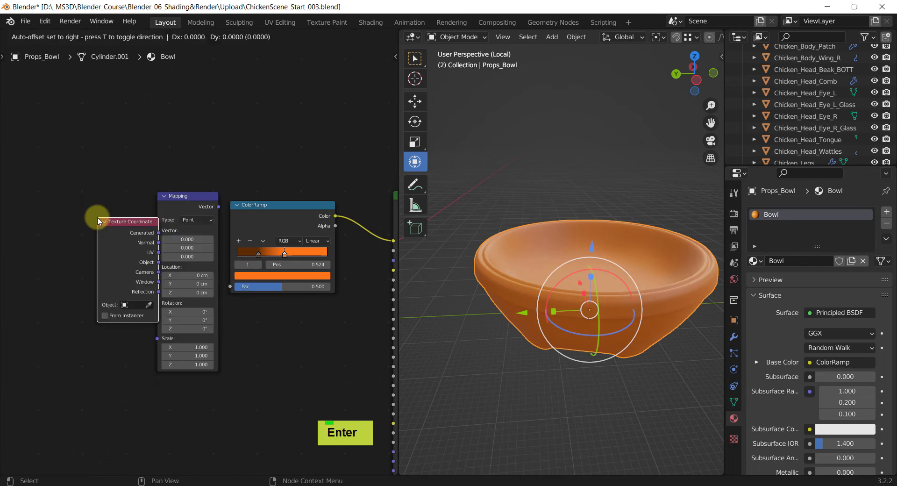
left_click(64, 201)
middle_click_drag(91, 194, 162, 190, "shift")
Link the Generated coordinates to the Mapping node's Vector input and the Mapping output to the ColorRamp's Fac
scroll(188, 219, "up", 1)
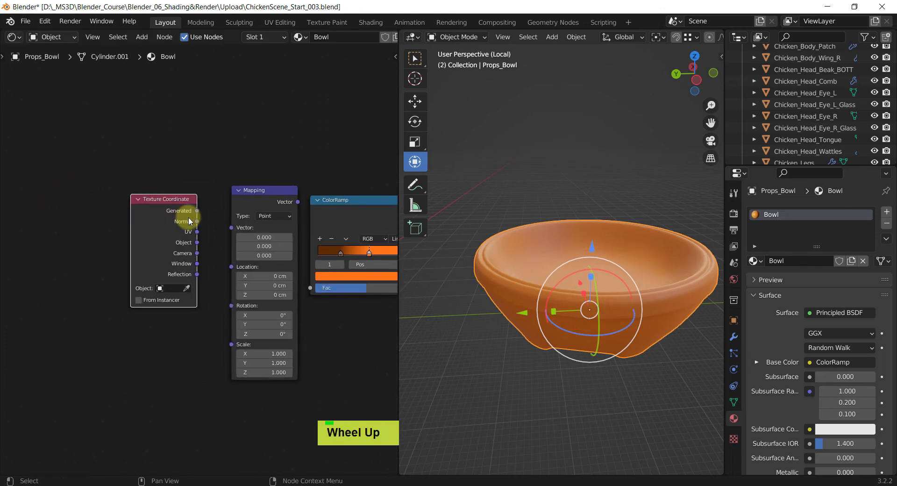
scroll(190, 219, "up", 1)
middle_click_drag(235, 217, 201, 221, "shift")
scroll(193, 216, "up", 1)
left_click_drag(162, 216, 201, 235)
left_click_drag(285, 269, 296, 304)
left_click_drag(243, 192, 220, 214)
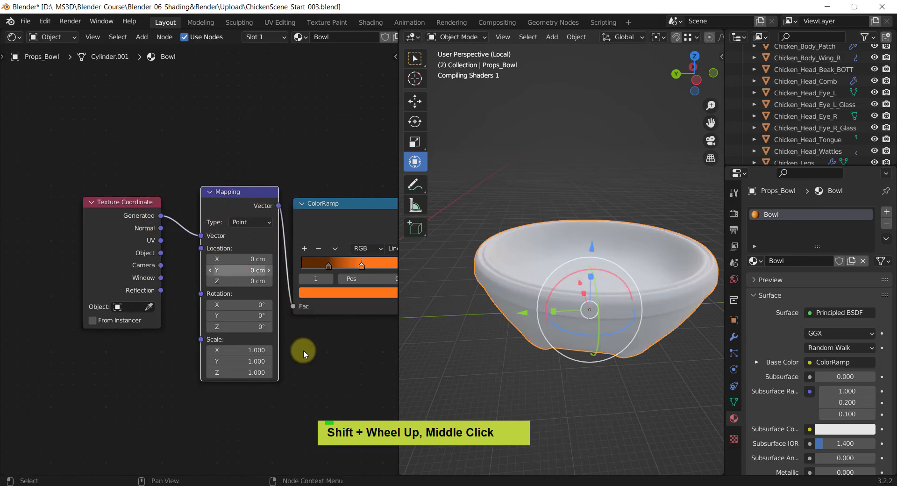
Rotate the Bowl material's Mapping node to -4.4° on X and check the gradient on the bowl's side
middle_click_drag(303, 349, 271, 345, "shift")
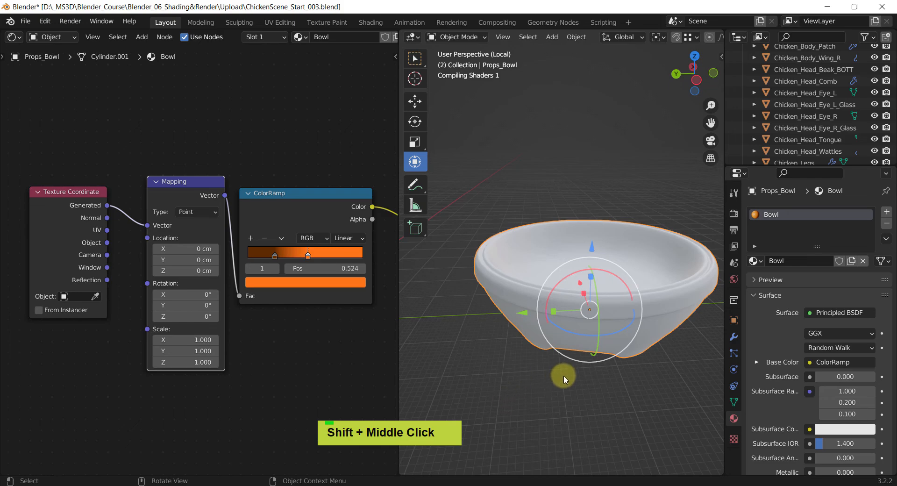
middle_click_drag(562, 375, 601, 350)
mouse_move(611, 260)
middle_mouse_down()
mouse_move(620, 326)
mouse_move(617, 264)
middle_mouse_up()
middle_click_drag(318, 341, 310, 327, "shift")
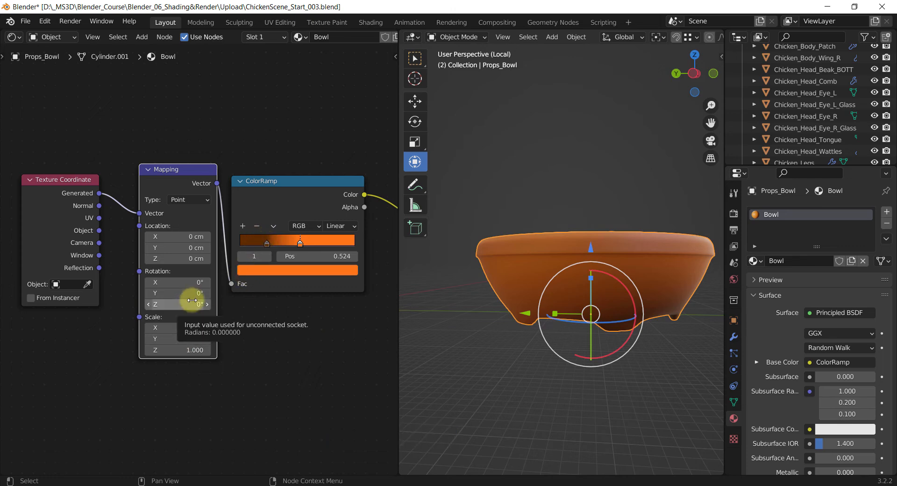
left_click_drag(193, 282, 176, 281)
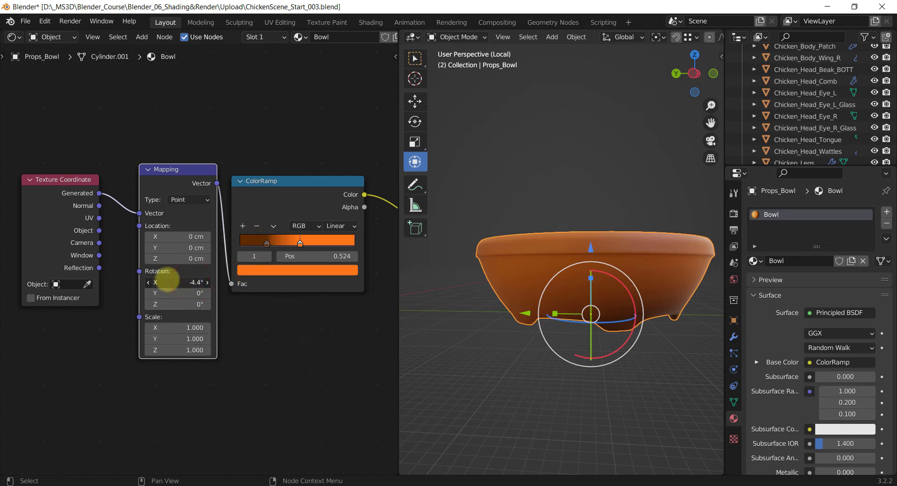
middle_click_drag(509, 339, 424, 307)
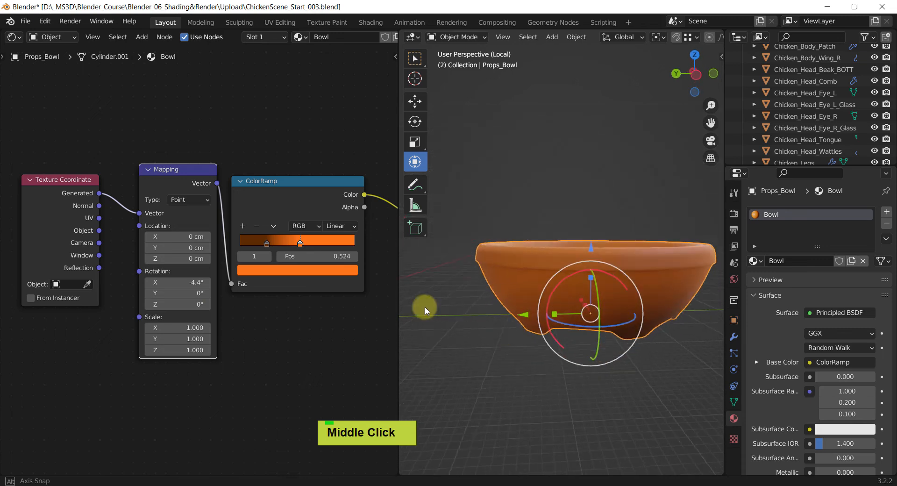
Set the Mapping node's X, Y and Z rotation to 45° each
left_click(192, 282)
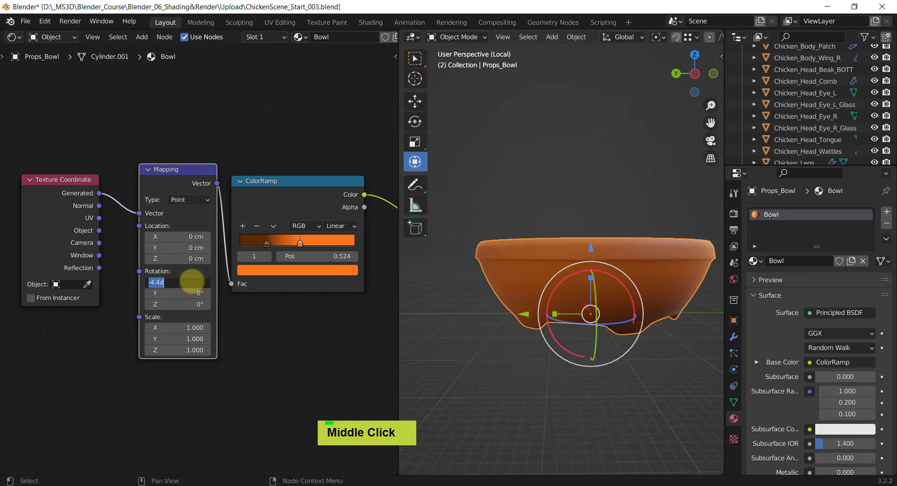
type("45")
key("Return")
middle_click_drag(566, 310, 603, 348)
left_click(195, 291)
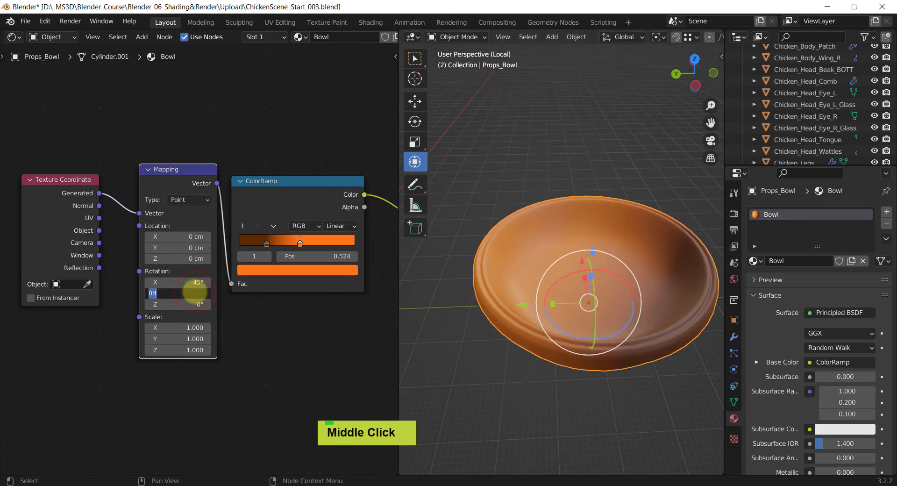
type("45")
key("Return")
left_click(191, 301)
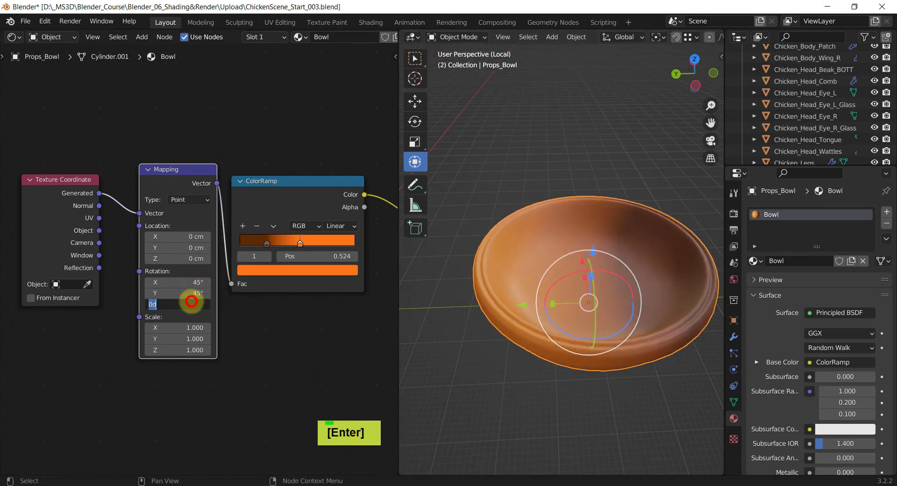
type("45")
key("Return")
Reset the Mapping node's X rotation to 0°
middle_click_drag(581, 356, 546, 304)
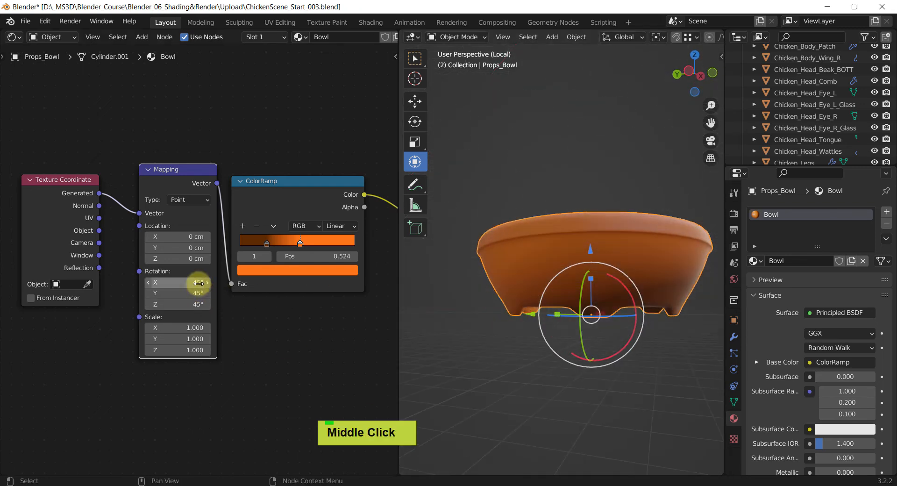
mouse_move(198, 284)
left_mouse_down()
mouse_move(236, 284)
mouse_move(116, 284)
mouse_move(20, 300)
mouse_move(88, 324)
left_mouse_up()
middle_click_drag(572, 323, 343, 307)
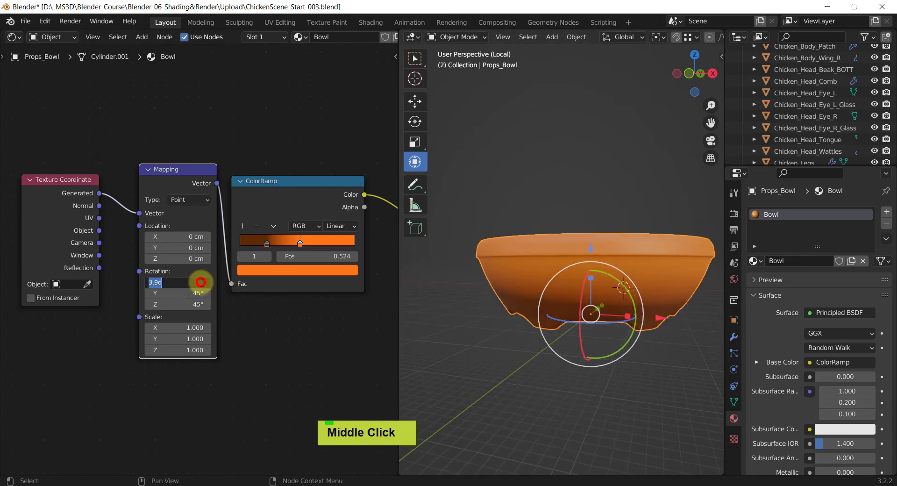
type("0")
key("Return")
Set the Mapping node's Y rotation to 53.3° and inspect the gradient around the bowl
middle_click_drag(420, 308, 366, 342)
mouse_move(183, 294)
left_mouse_down()
mouse_move(121, 306)
mouse_move(218, 310)
left_mouse_up()
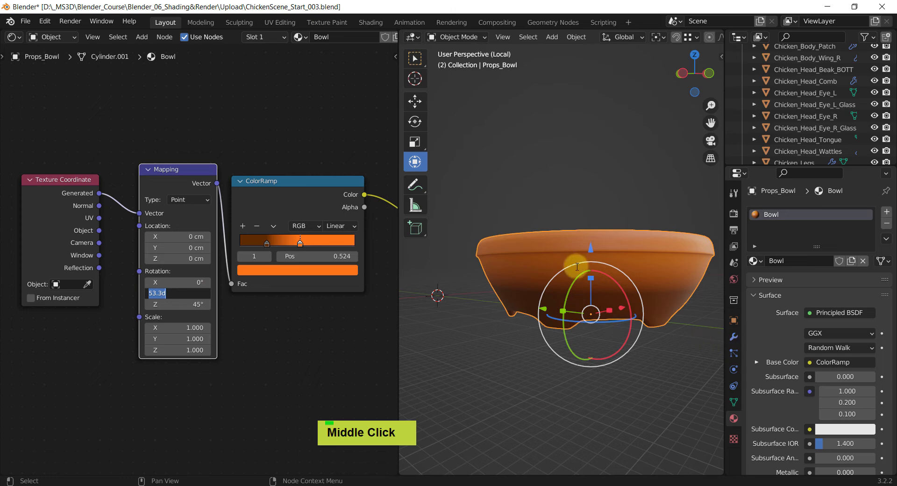
middle_click(592, 316)
middle_click_drag(518, 277, 567, 270)
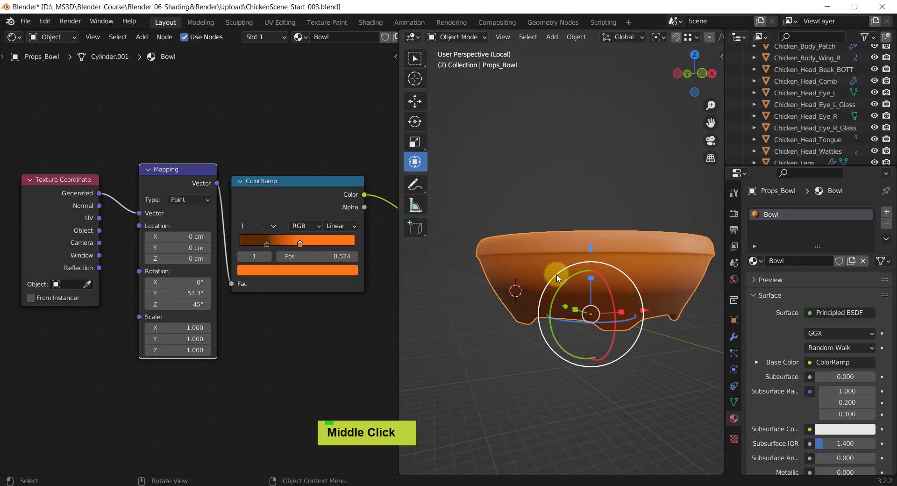
Shift the ColorRamp's brown and orange stops towards the dark end and add a light pink-lilac third stop at position 0.595
mouse_move(266, 247)
left_mouse_down()
mouse_move(255, 245)
mouse_move(291, 247)
left_mouse_up()
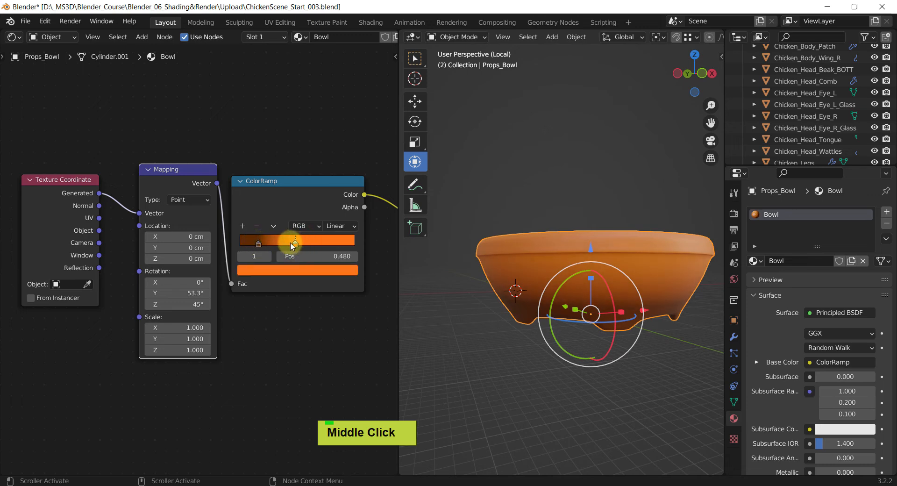
left_click(243, 226)
left_click_drag(275, 246, 310, 252)
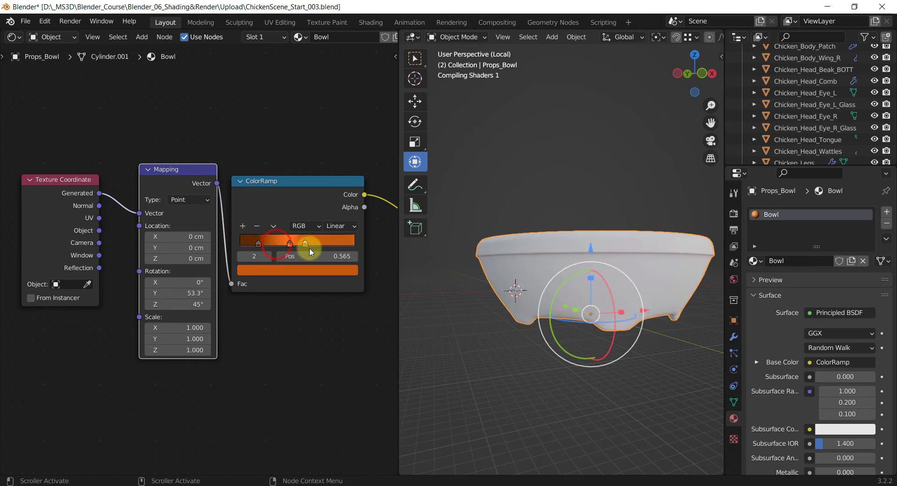
left_click(303, 271)
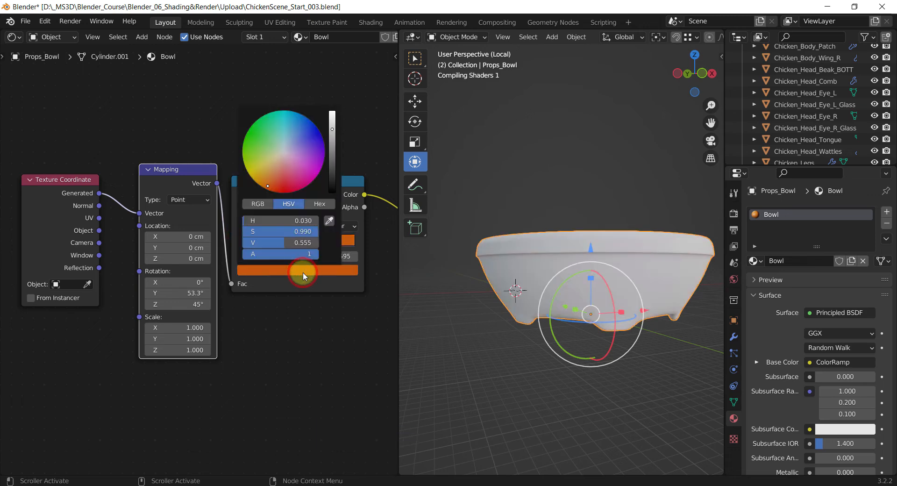
left_click(292, 159)
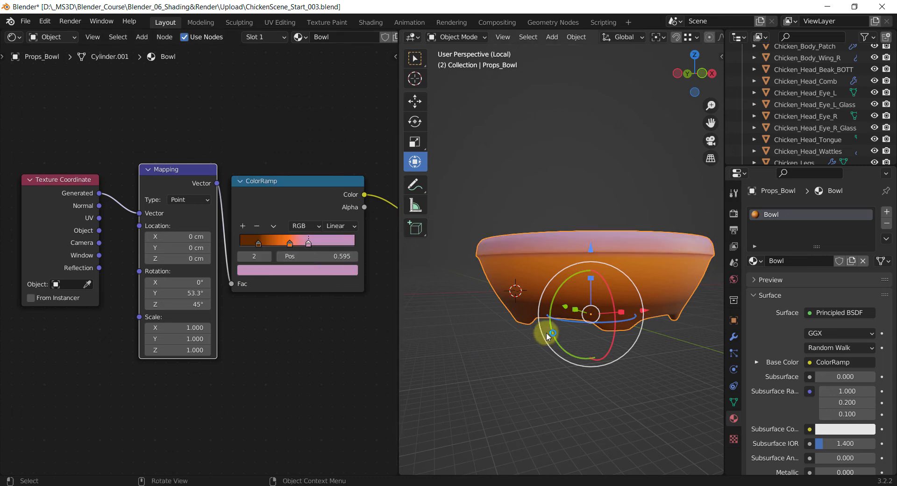
Set the Bowl's Principled BSDF Roughness to 0.165 and Specular to 0.682
middle_click_drag(546, 332, 512, 322)
scroll(326, 337, "down", 1)
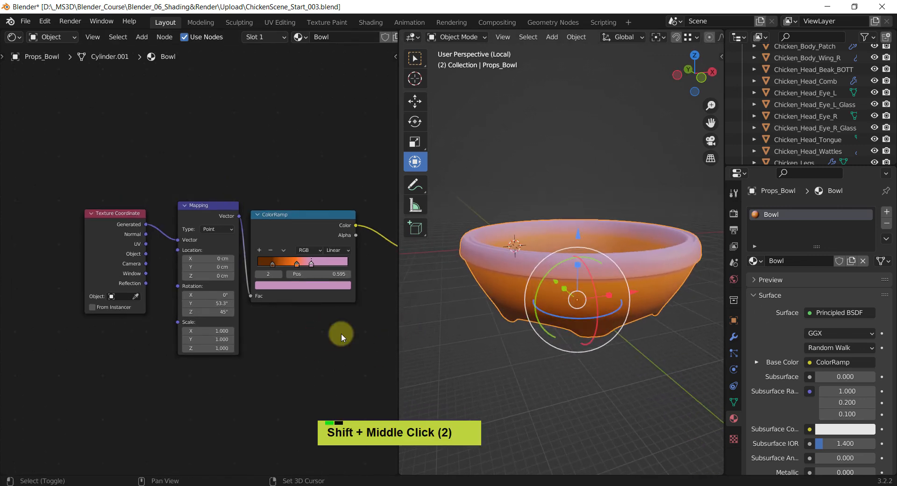
scroll(313, 338, "down", 1)
scroll(313, 337, "down", 1, "shift")
middle_click_drag(320, 337, 258, 297)
scroll(251, 316, "up", 1)
scroll(257, 321, "up", 1)
scroll(252, 310, "up", 1, "shift")
scroll(252, 310, "up", 1)
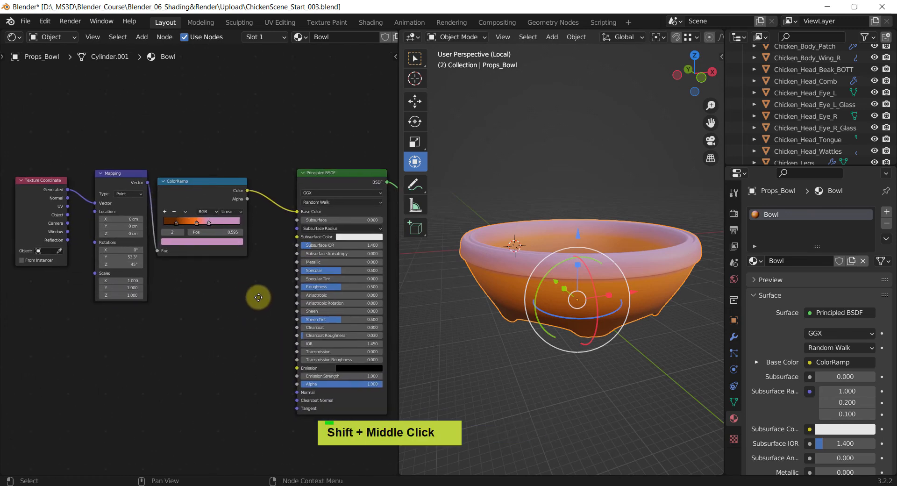
scroll(269, 282, "up", 2)
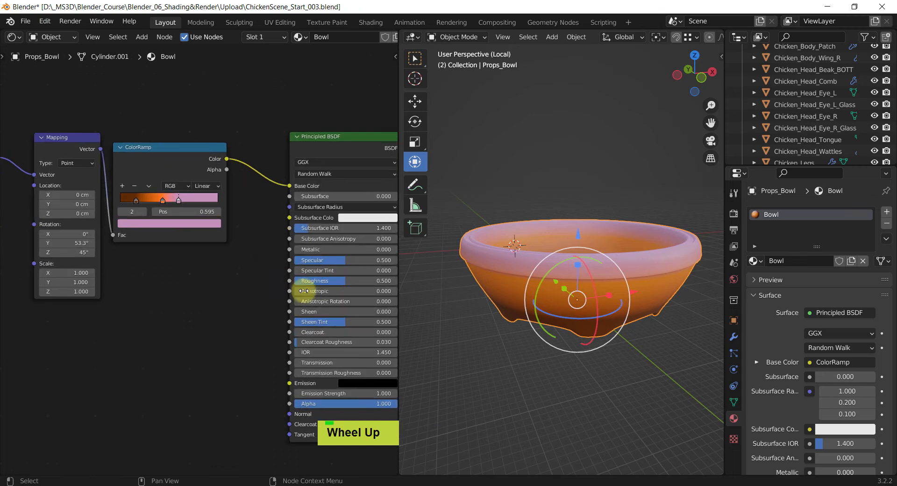
left_click_drag(341, 281, 295, 279)
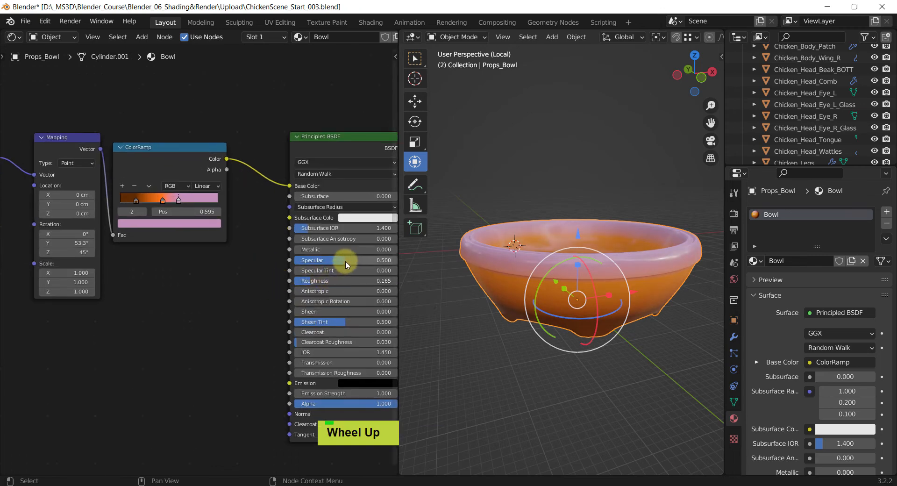
left_click_drag(346, 262, 367, 265)
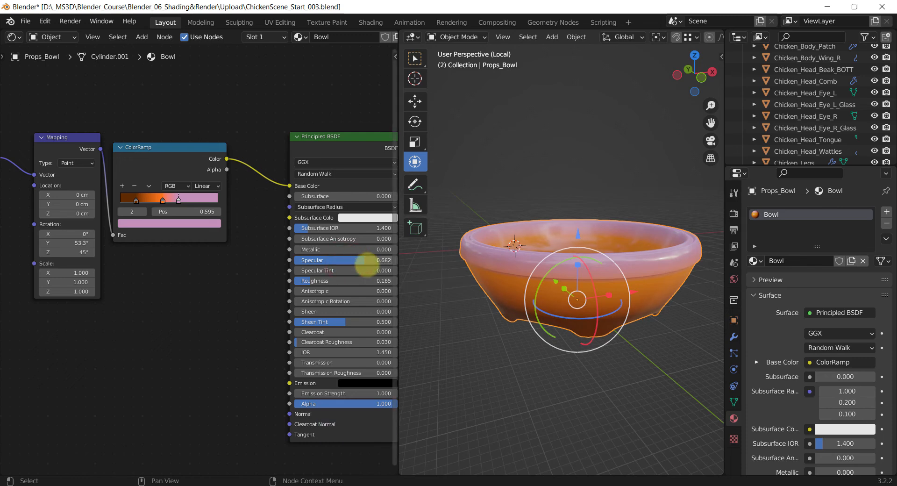
Set the Principled BSDF's Roughness to 0.380
middle_click_drag(234, 295, 211, 310)
middle_click_drag(230, 302, 212, 316)
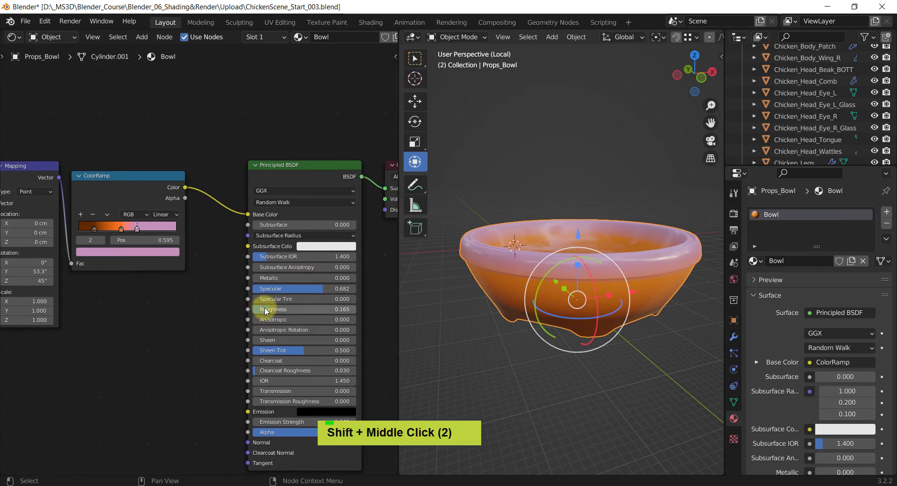
left_click_drag(277, 304, 294, 330)
Add a Voronoi Texture node below the ColorRamp, in front of the Principled BSDF
middle_click_drag(182, 354, 198, 309, "shift")
left_click(207, 309)
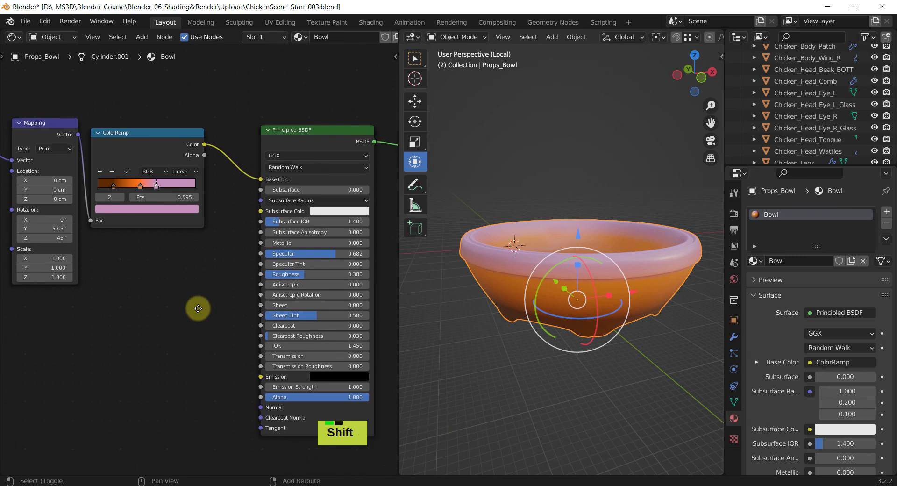
key("shift+a")
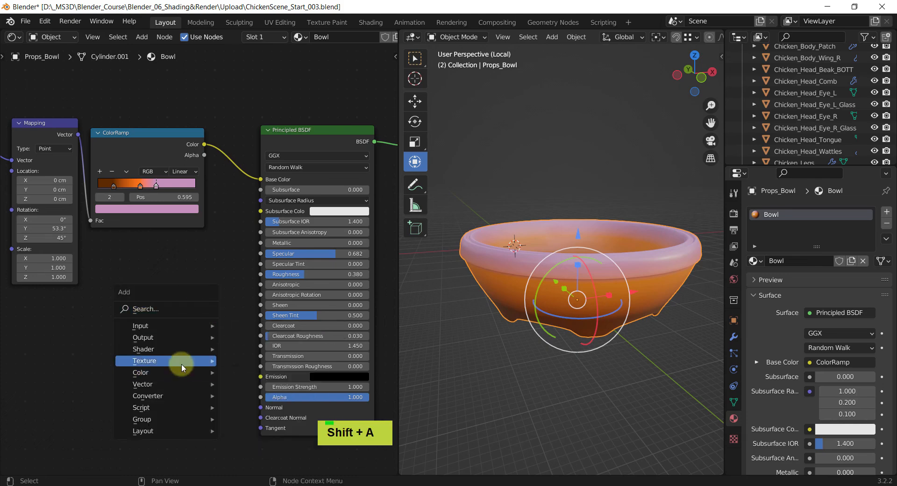
mouse_move(184, 364)
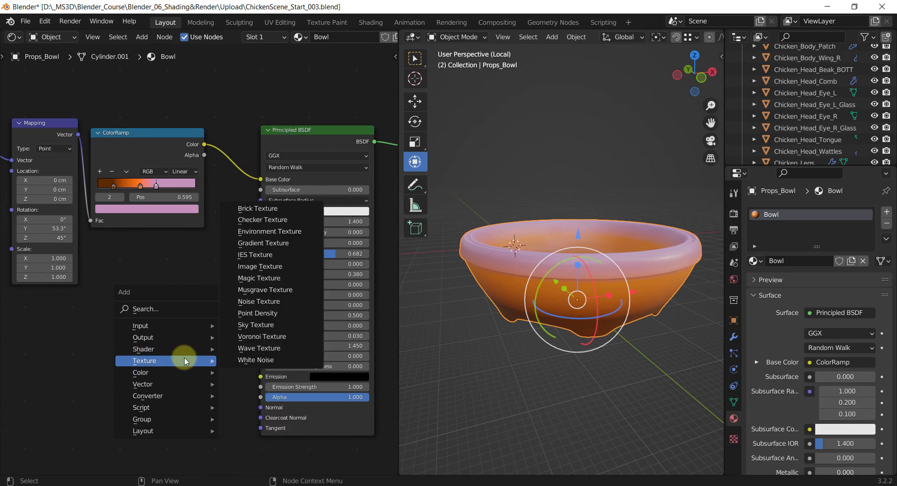
left_click(259, 337)
left_click(130, 316)
middle_click_drag(174, 294, 146, 232, "shift")
scroll(209, 265, "up", 1)
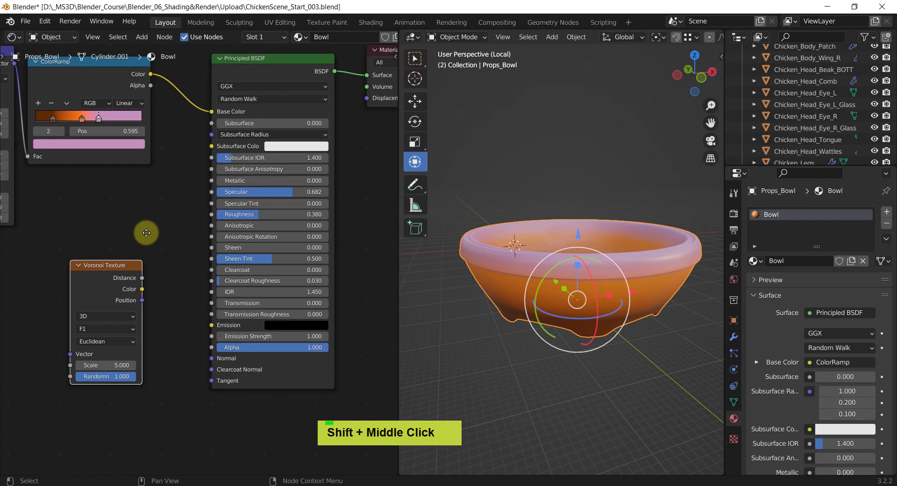
Link the Voronoi Texture's Distance output to the Principled BSDF's Roughness and inspect the bowl's reflections
mouse_move(142, 278)
left_mouse_down()
mouse_move(191, 200)
mouse_move(212, 214)
left_mouse_up()
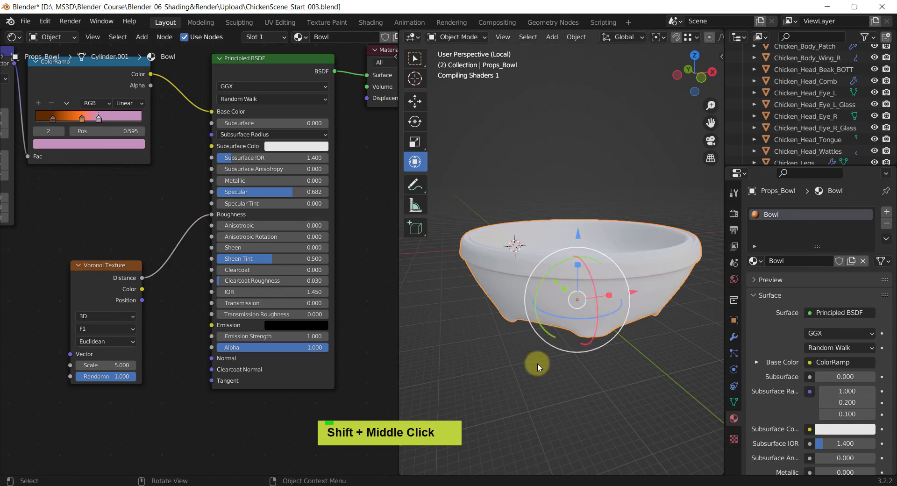
middle_click_drag(539, 363, 537, 394)
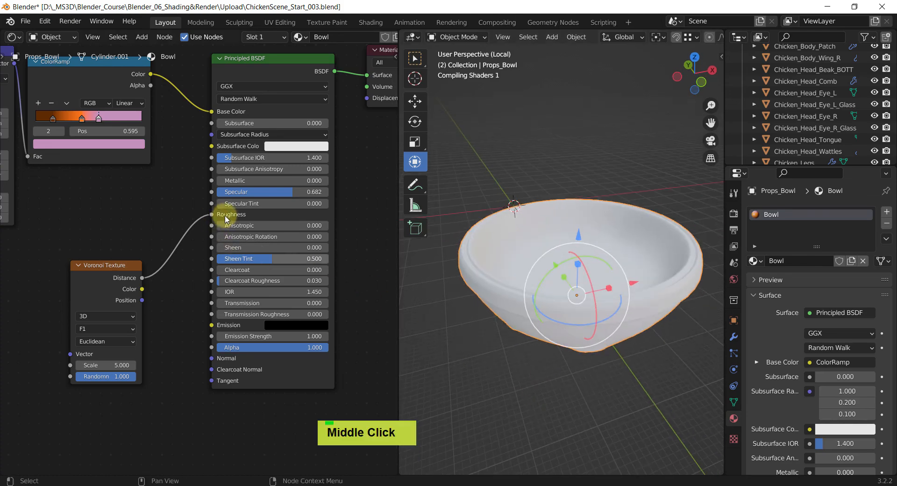
middle_click_drag(531, 256, 581, 227)
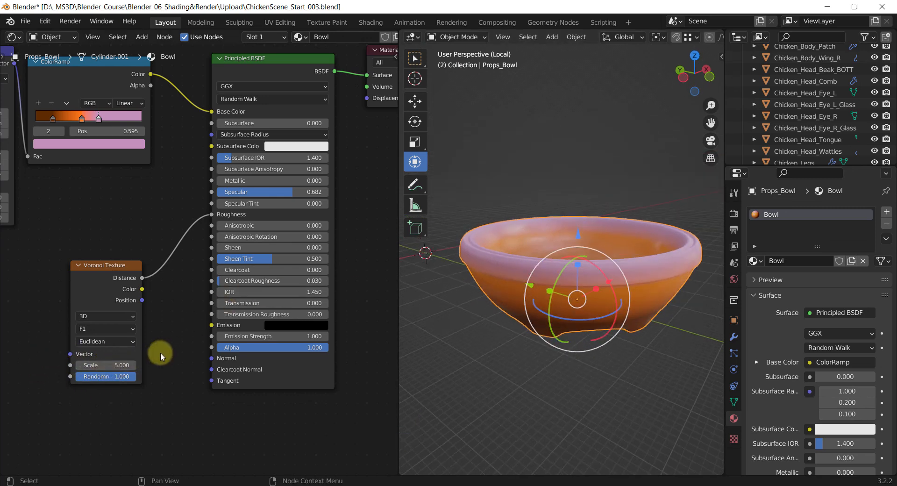
middle_click_drag(167, 318, 177, 373, "shift")
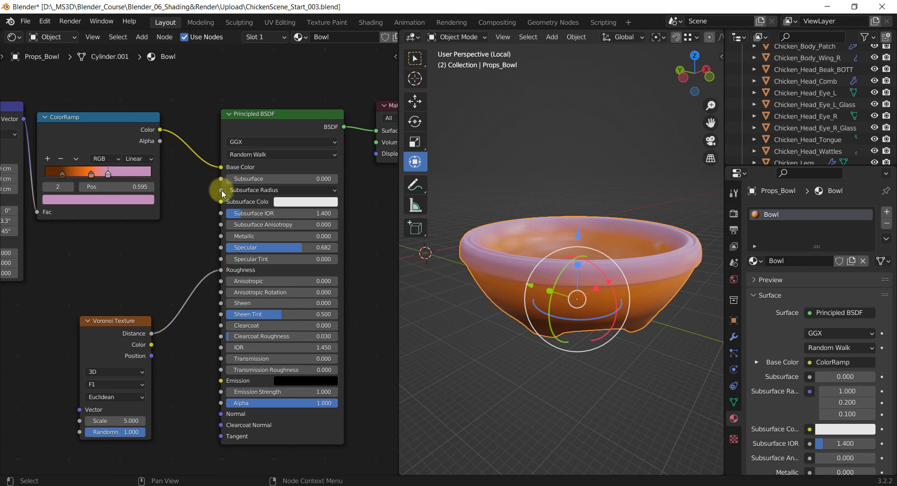
middle_click_drag(547, 273, 569, 260)
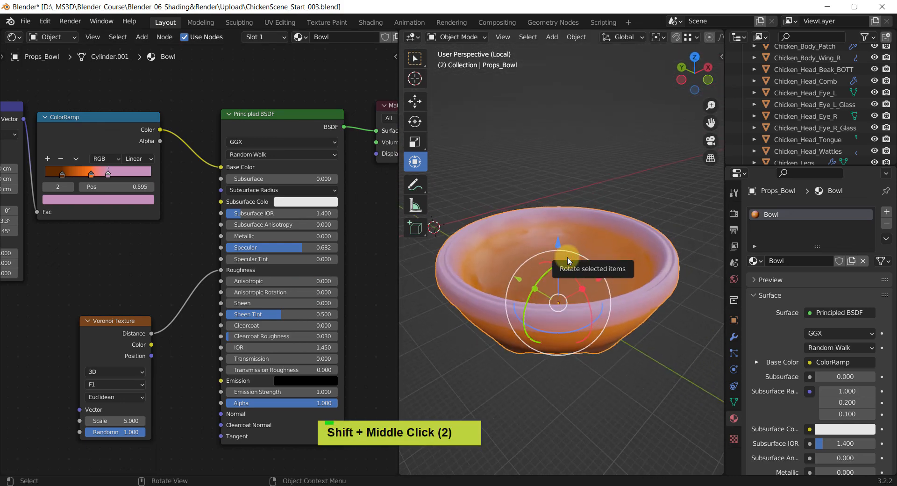
Leave the bowl's isolated view and look at the whole chicken scene through the camera
key("slash")
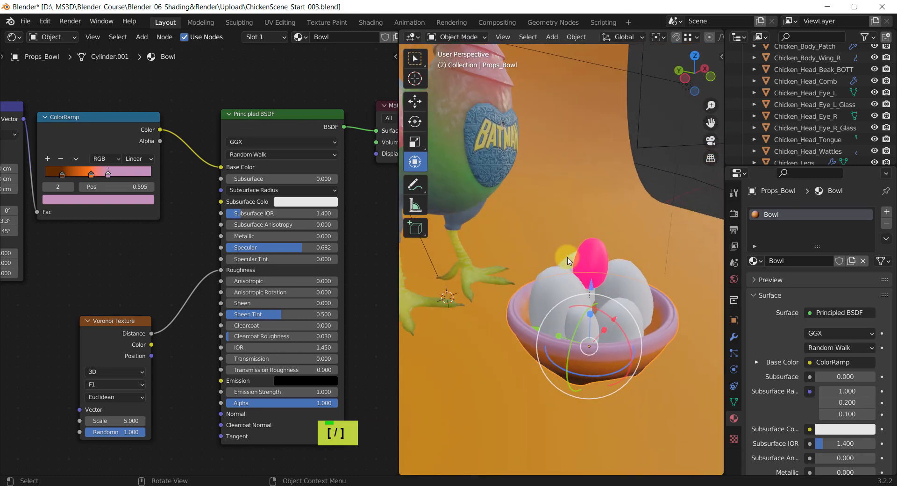
scroll(568, 257, "down", 3)
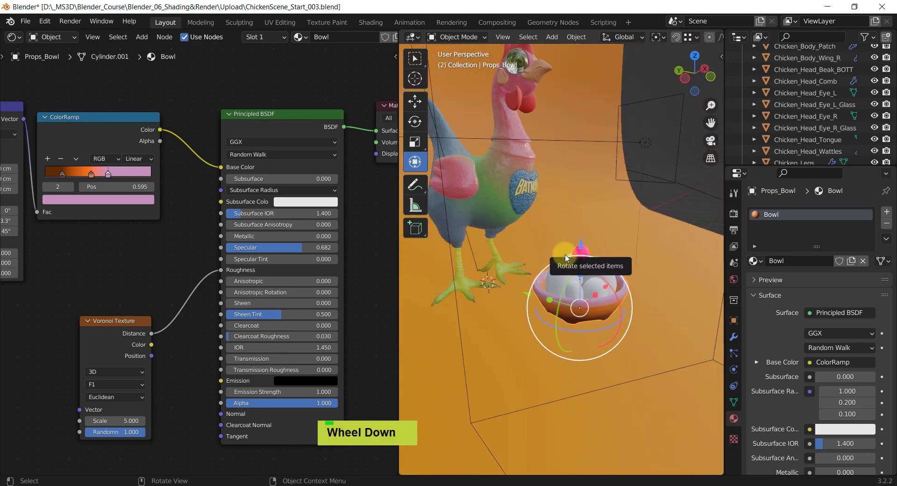
key("KP_0")
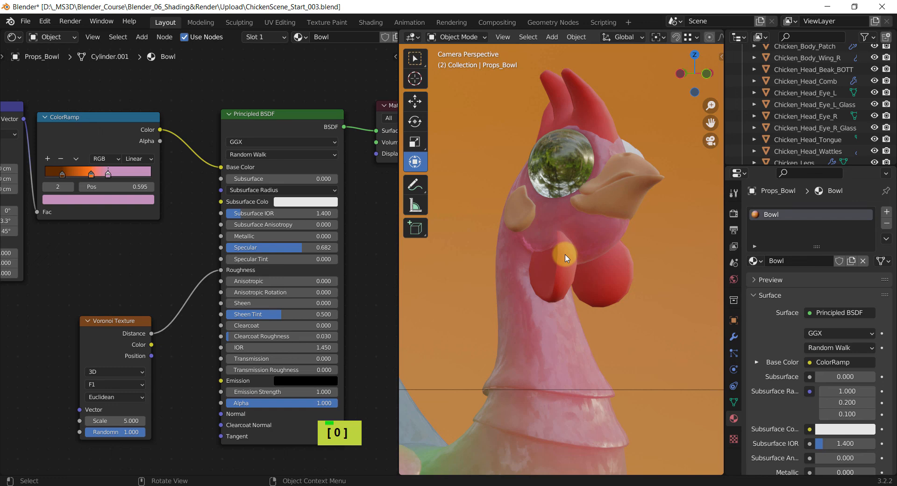
scroll(572, 255, "down", 3)
middle_click_drag(577, 250, 594, 200, "shift")
middle_click(596, 200, "shift")
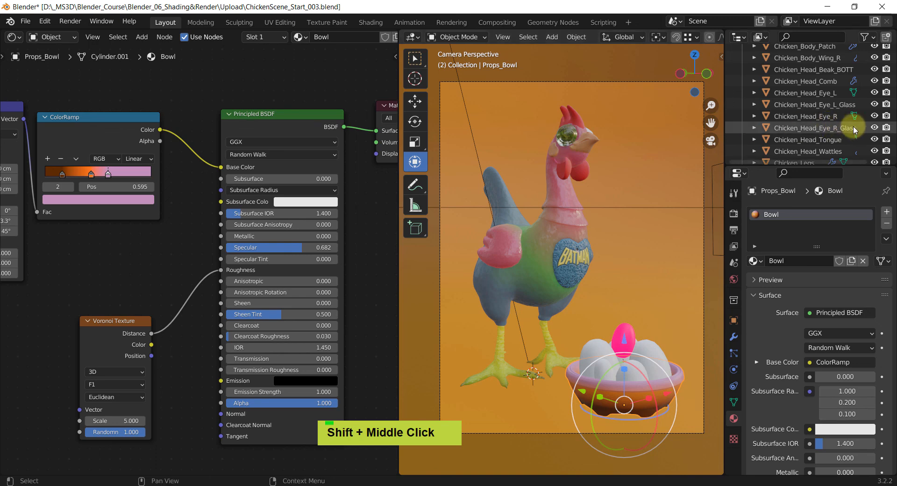
Hide Chicken_Head_Eye_R_Glass in the viewport, select the Backdrop and save the file
left_click(872, 129)
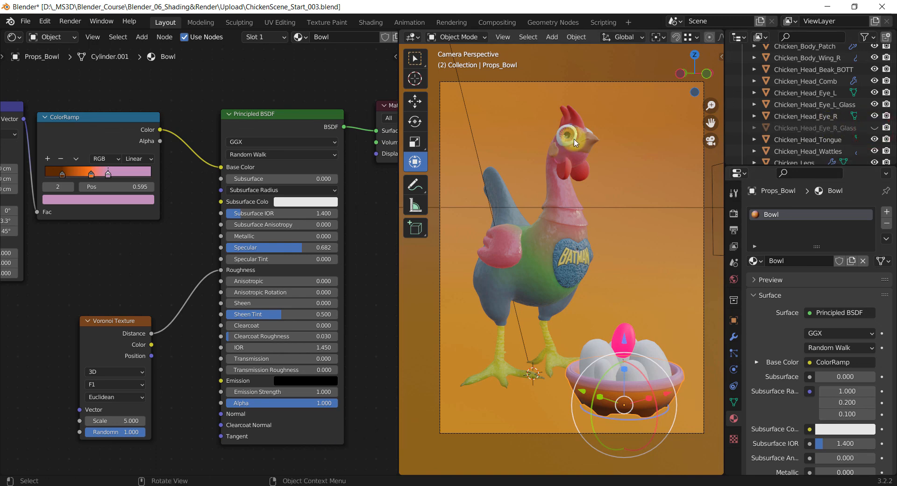
left_click(592, 135)
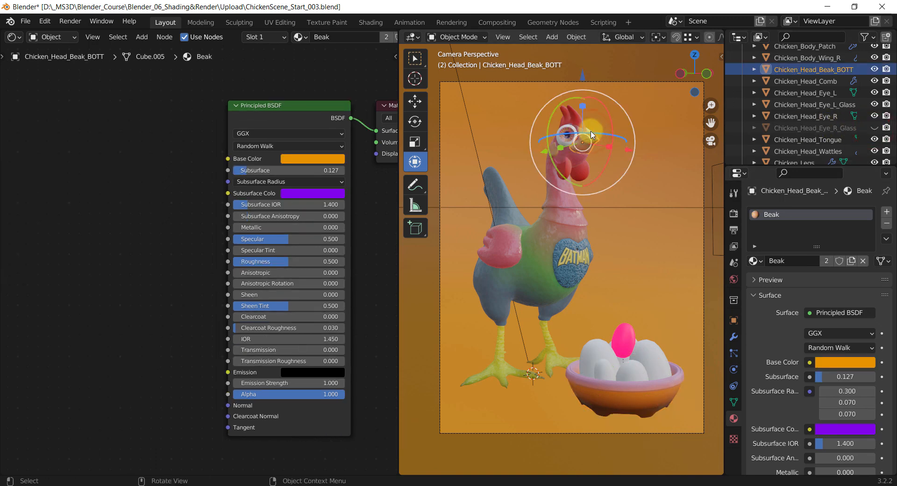
left_click(592, 136)
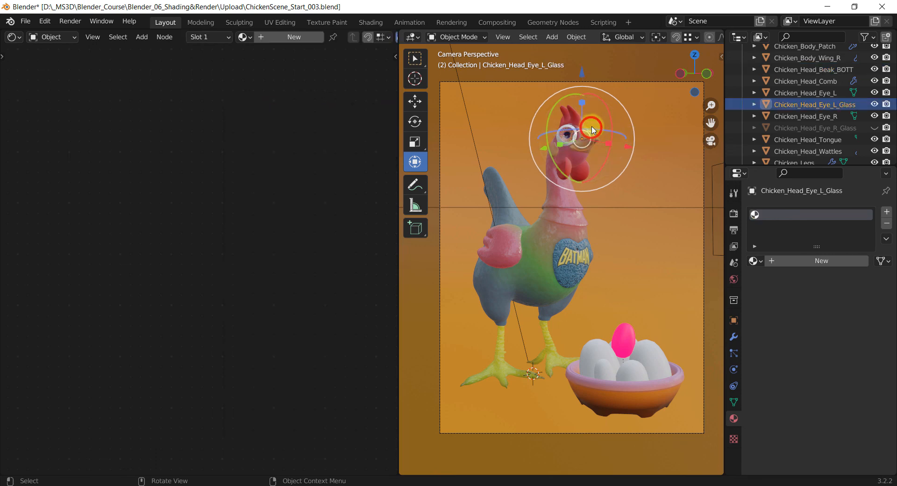
left_click(652, 201)
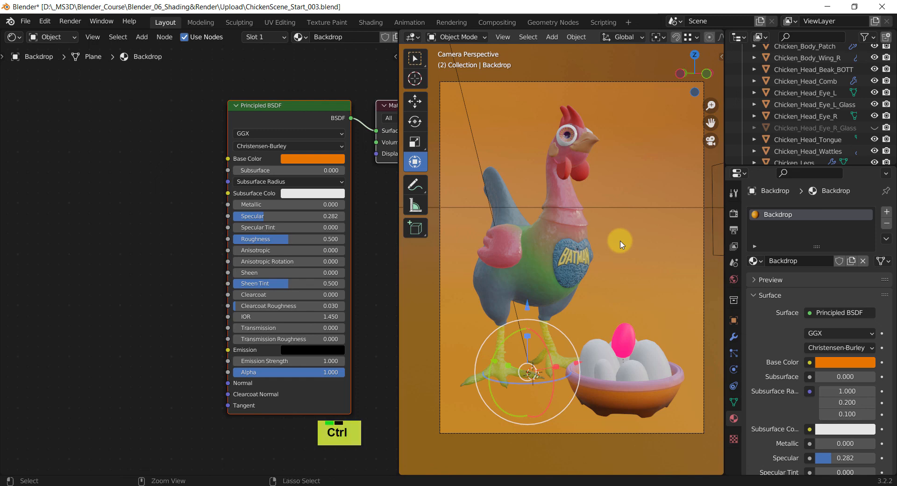
key("ctrl+s")
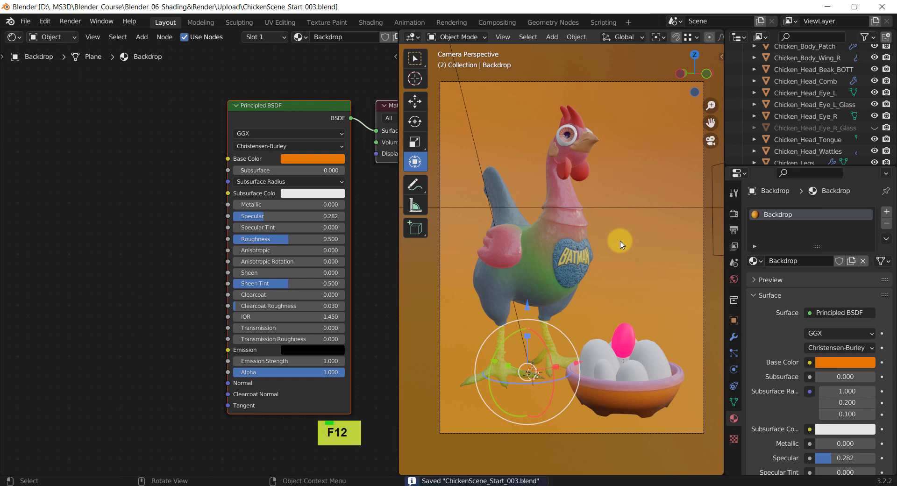